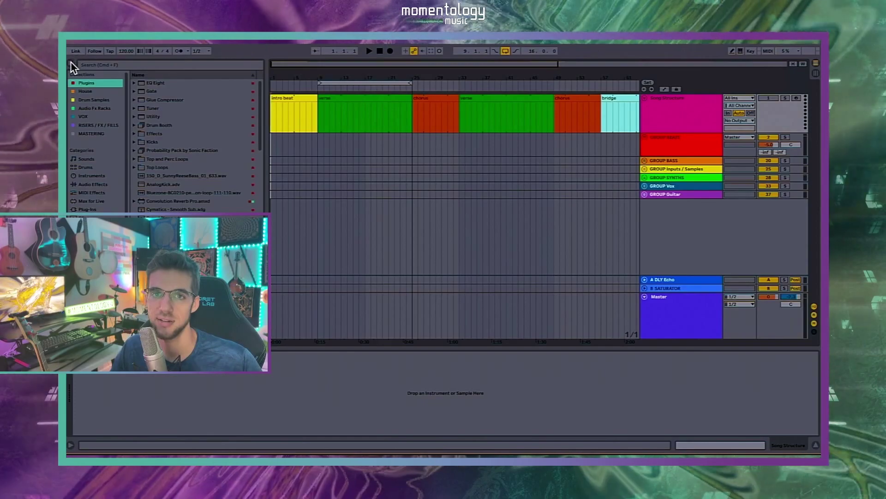
# Step: Hide the browser and inspect the device chains of the Beats, Bass, Inputs / Samples, Synths, Vox and Guitar groups
pyautogui.click(70, 63)
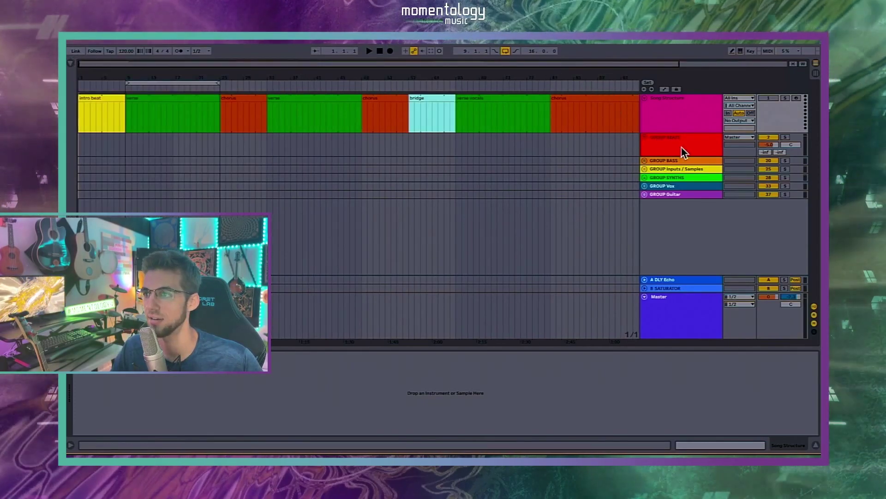
pyautogui.click(682, 148)
pyautogui.click(689, 159)
pyautogui.click(691, 169)
pyautogui.click(697, 178)
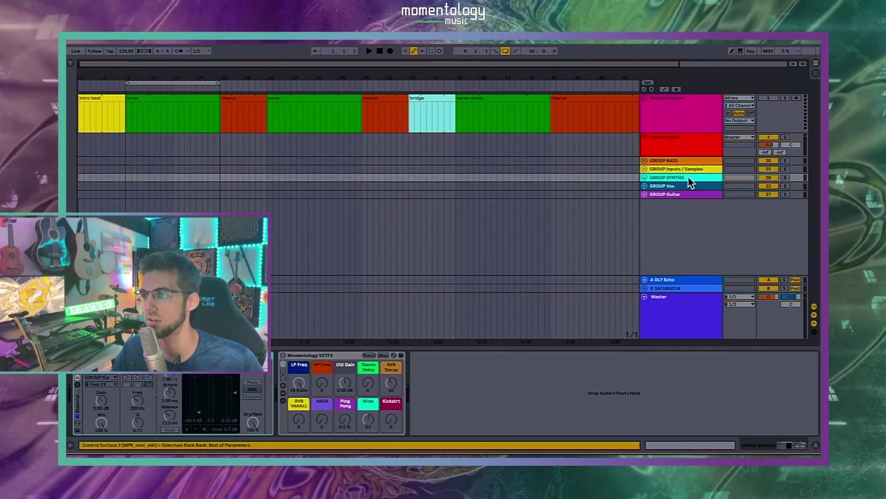
pyautogui.click(698, 186)
pyautogui.click(694, 194)
pyautogui.click(683, 150)
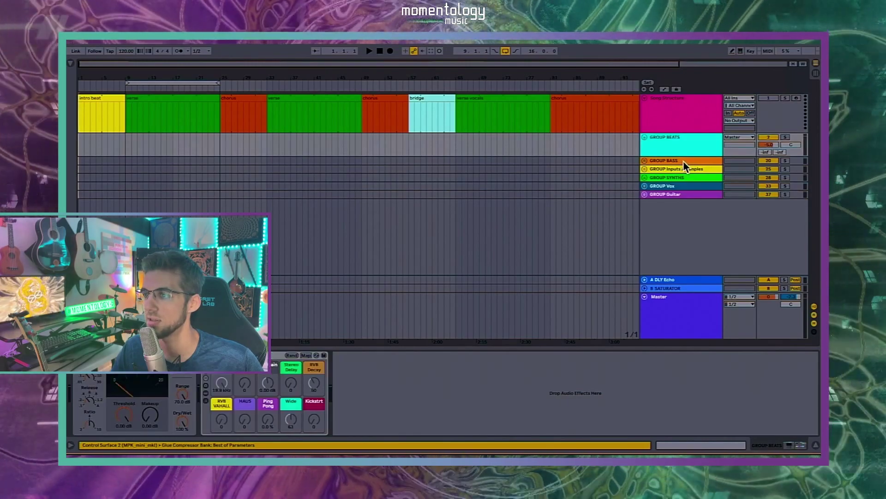
pyautogui.click(683, 161)
# Step: Unfold GROUP Inputs / Samples to view its INPUT A and INPUT B tracks, fold it again and select GROUP SYNTHS
pyautogui.click(646, 170)
pyautogui.click(645, 169)
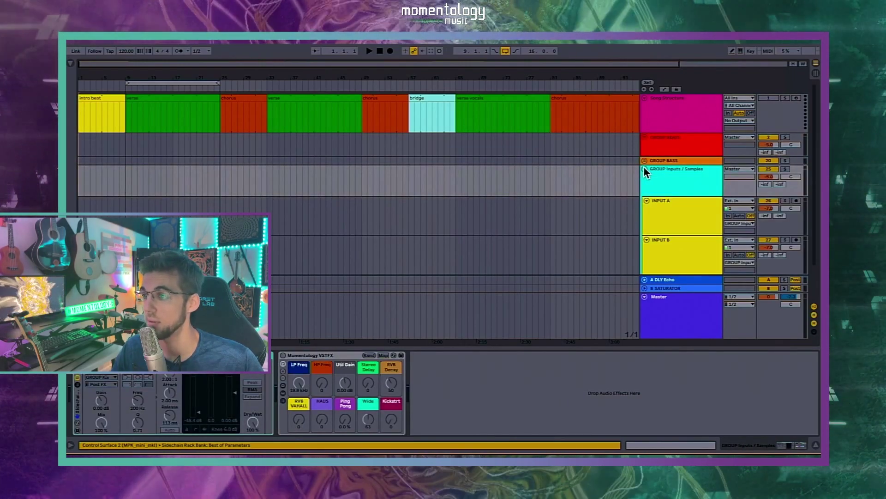
pyautogui.click(645, 169)
pyautogui.click(677, 179)
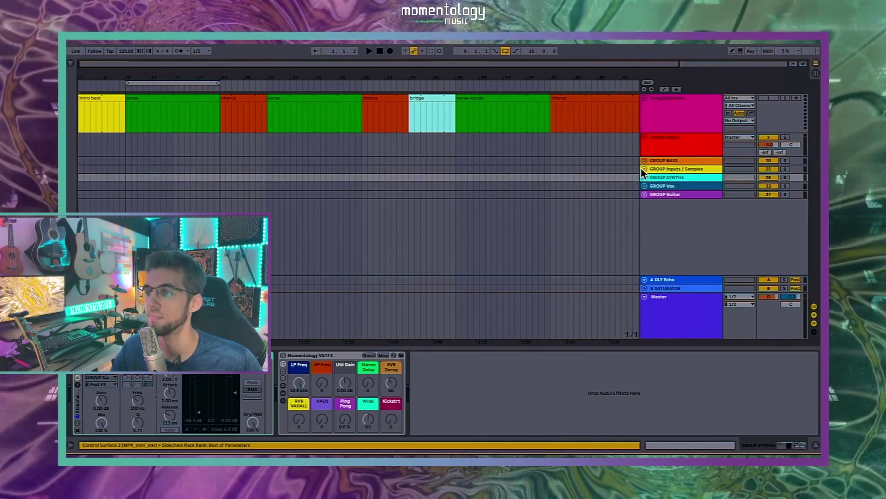
# Step: Unfold GROUP SYNTHS and inspect the devices on its synth tracks
pyautogui.click(645, 178)
pyautogui.scroll(-5, 656, 185)
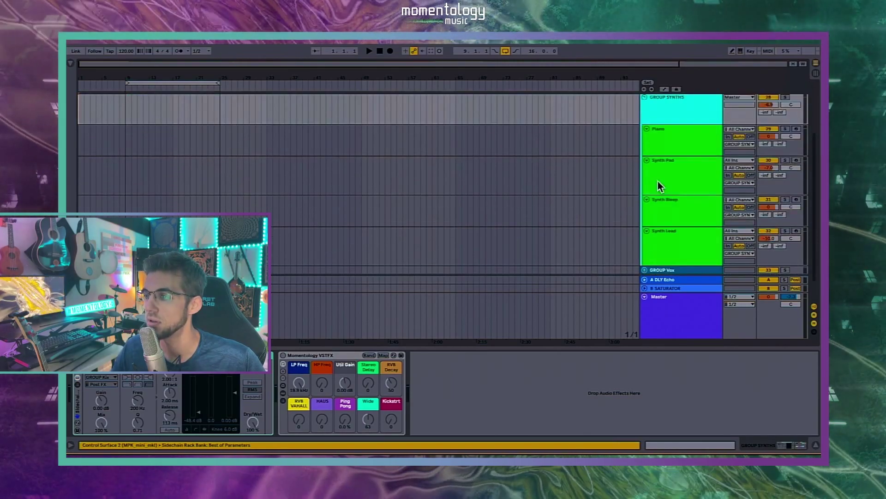
pyautogui.scroll(5, 600, 169)
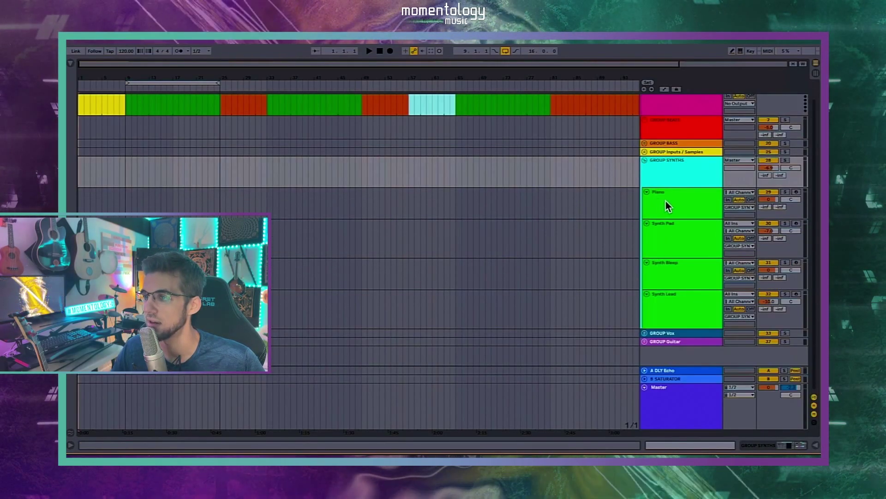
pyautogui.click(669, 222)
pyautogui.doubleClick(666, 263)
pyautogui.scroll(-3, 664, 222)
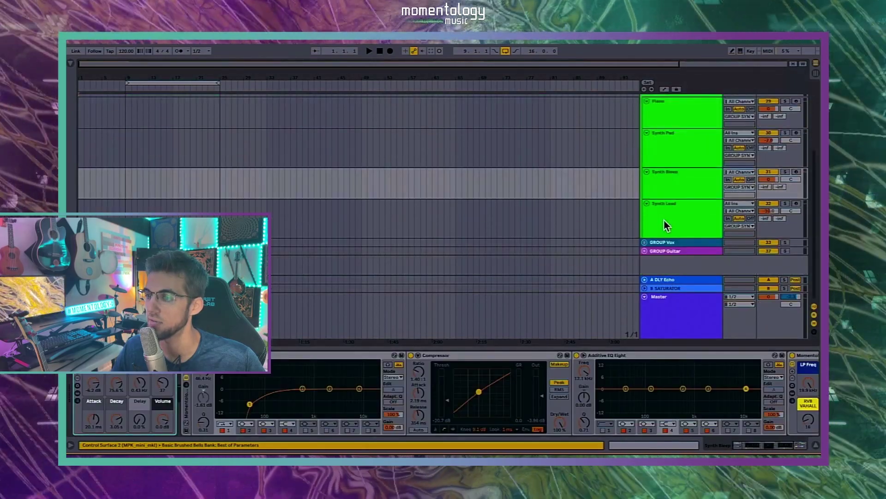
# Step: Unfold GROUP Vox and inspect the Vox 1 track's effect chain
pyautogui.click(664, 241)
pyautogui.click(645, 242)
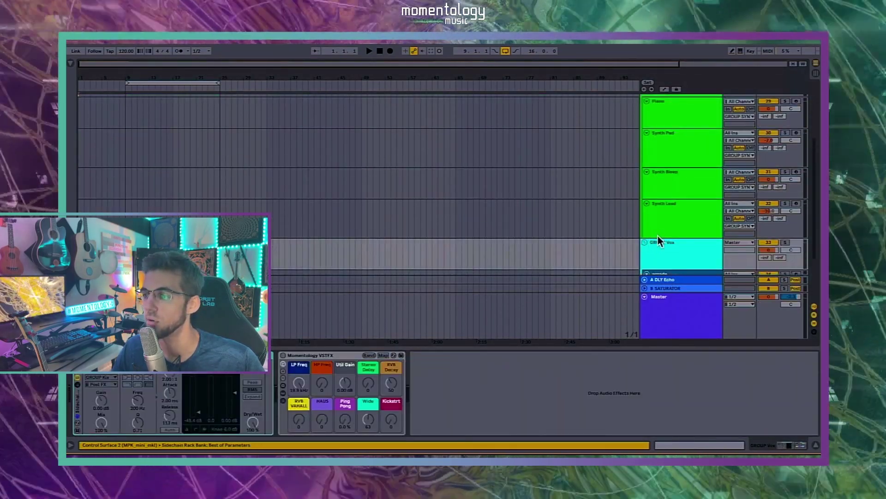
pyautogui.click(665, 220)
pyautogui.click(667, 234)
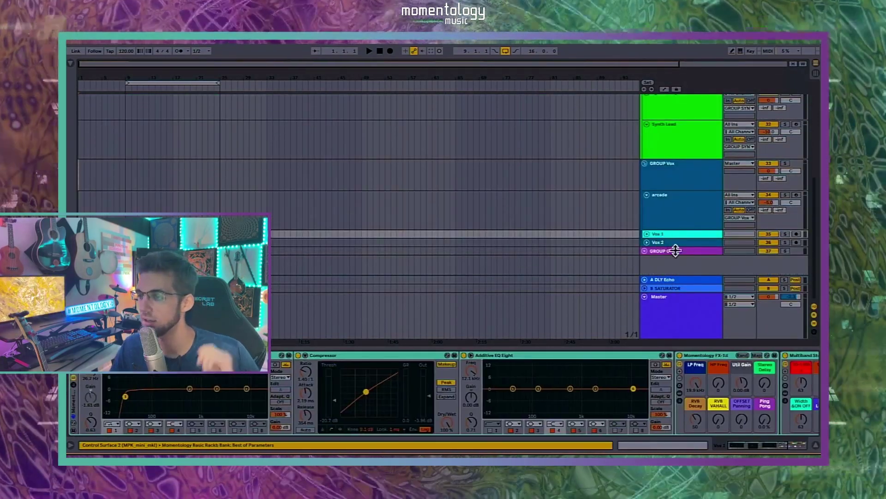
# Step: Unfold GROUP Guitar and view its Guitar 1, Guitar 2 and Guitar 3 tracks
pyautogui.click(645, 250)
pyautogui.scroll(-3, 648, 247)
pyautogui.scroll(10, 649, 247)
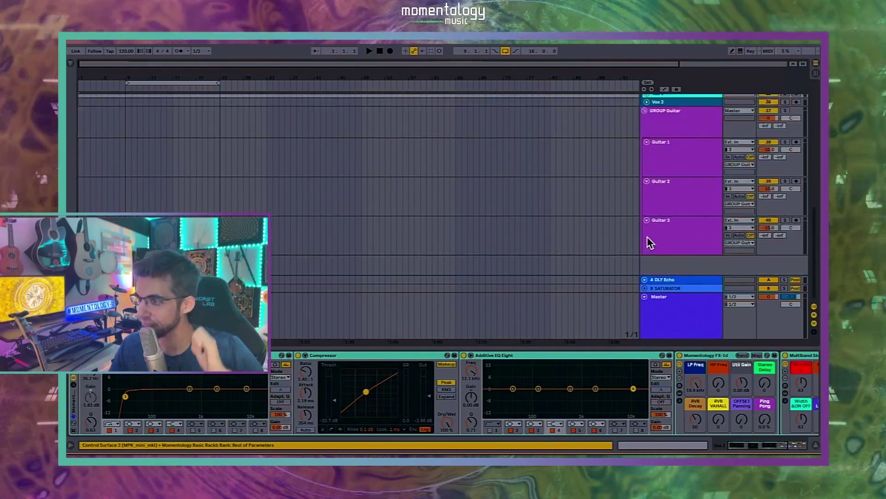
# Step: Unfold GROUP BEATS and look through its subgroups, including Hats, Perc+Fills and Risers, down to GROUP BASS
pyautogui.click(653, 145)
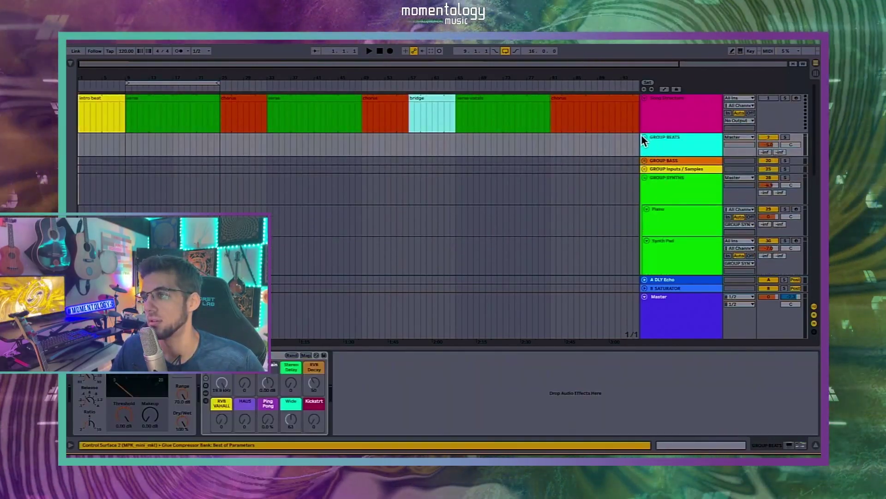
pyautogui.click(645, 138)
pyautogui.scroll(-1, 660, 180)
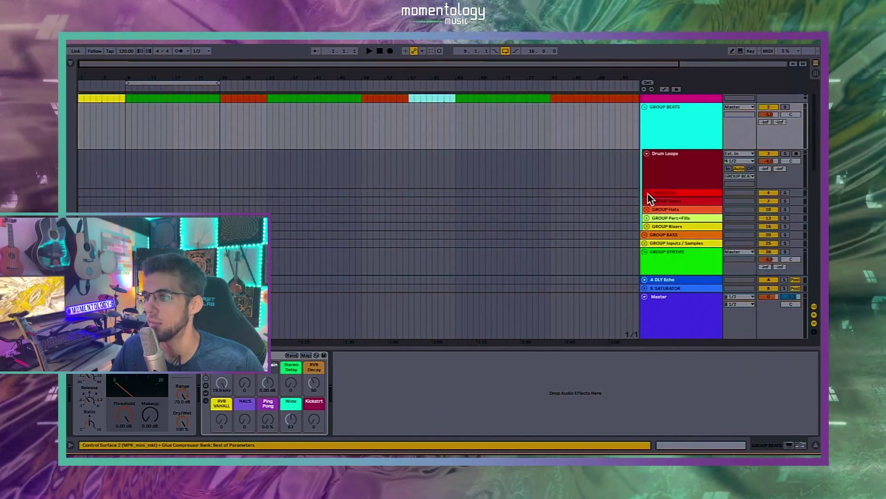
pyautogui.click(647, 193)
pyautogui.click(647, 193)
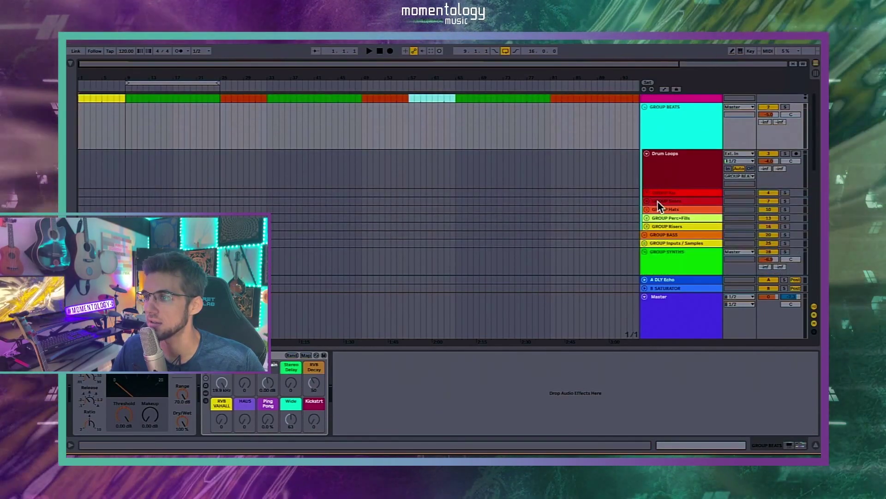
pyautogui.click(659, 202)
pyautogui.click(668, 210)
pyautogui.click(681, 219)
pyautogui.click(686, 226)
pyautogui.click(692, 233)
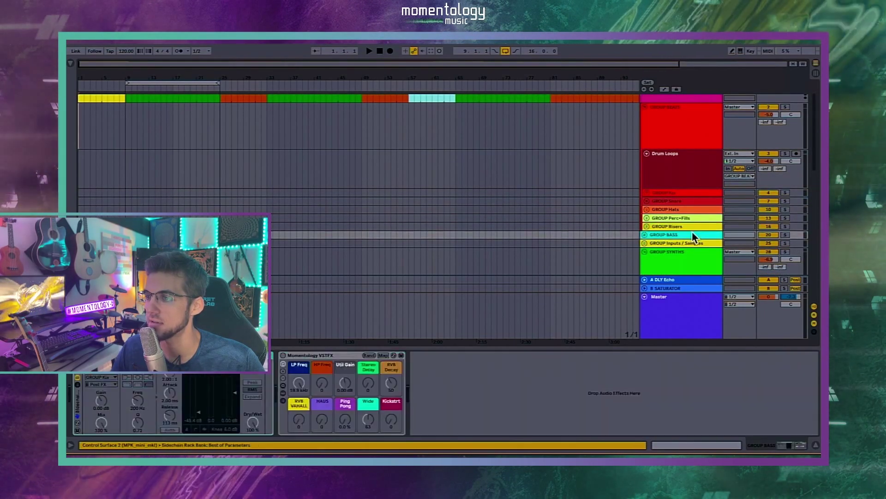
# Step: Fold the Drum Loops track, unfold GROUP BASS to inspect its sample, sub and other bass tracks, and fold it again
pyautogui.click(645, 151)
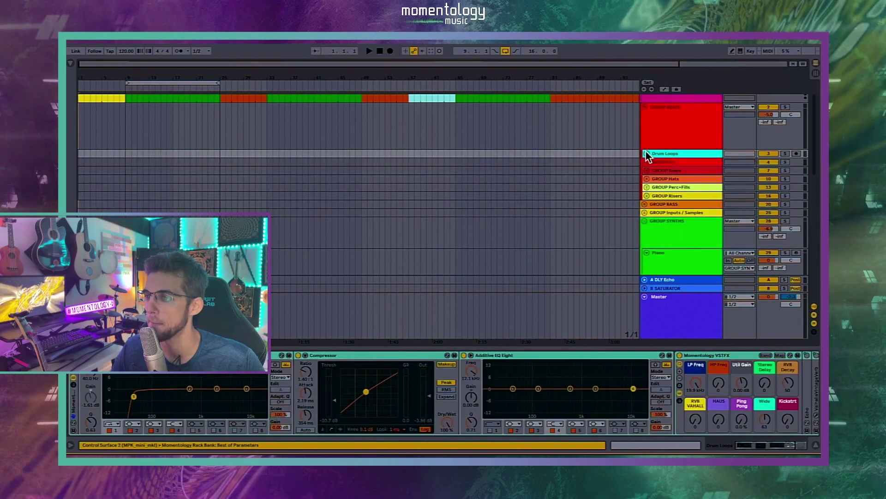
pyautogui.click(645, 204)
pyautogui.scroll(-5, 642, 184)
pyautogui.click(679, 149)
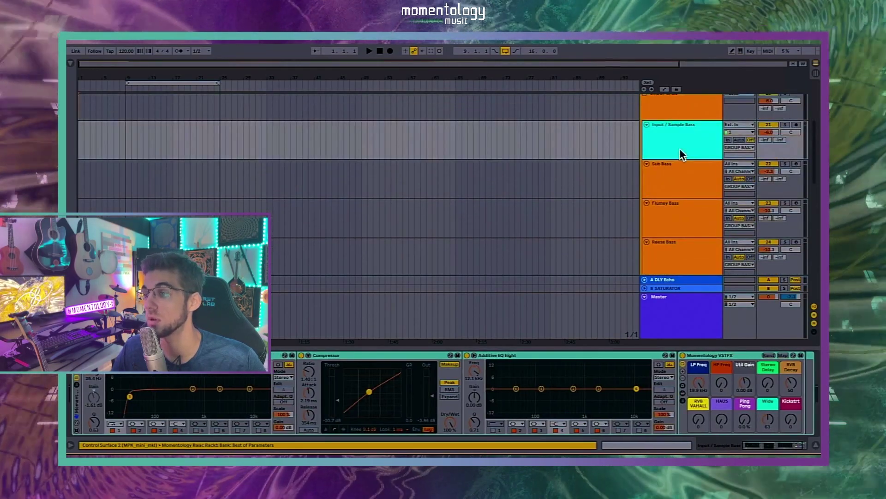
pyautogui.click(673, 241)
pyautogui.click(667, 223)
pyautogui.click(663, 187)
pyautogui.click(674, 150)
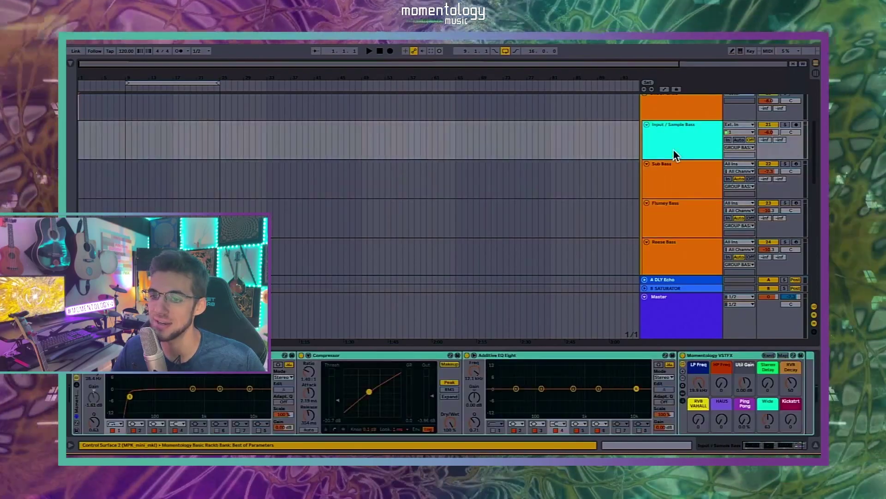
pyautogui.scroll(-3, 674, 151)
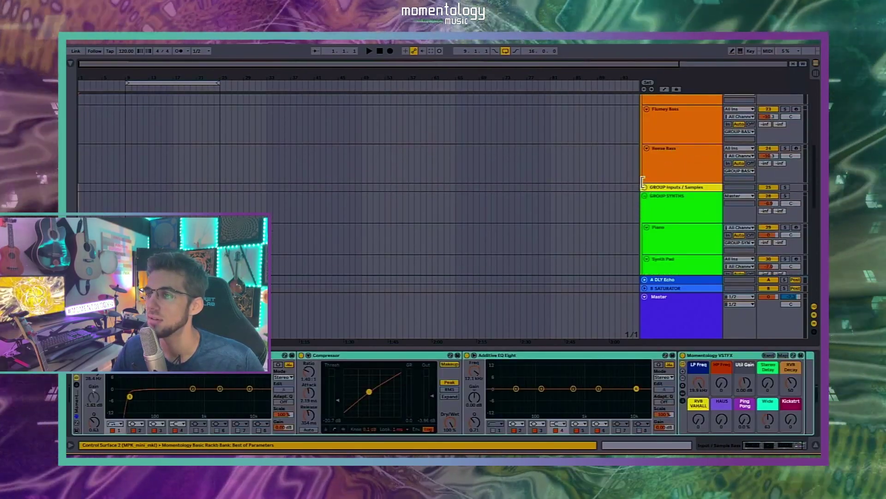
pyautogui.scroll(6, 641, 179)
pyautogui.click(646, 221)
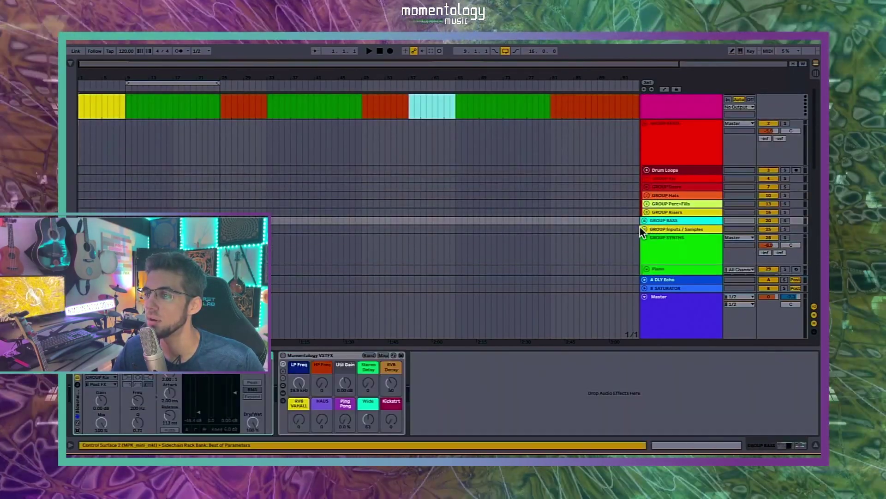
# Step: Fold GROUP SYNTHS and view the Song Structure track's sections through to the outro
pyautogui.click(645, 126)
pyautogui.scroll(1, 645, 129)
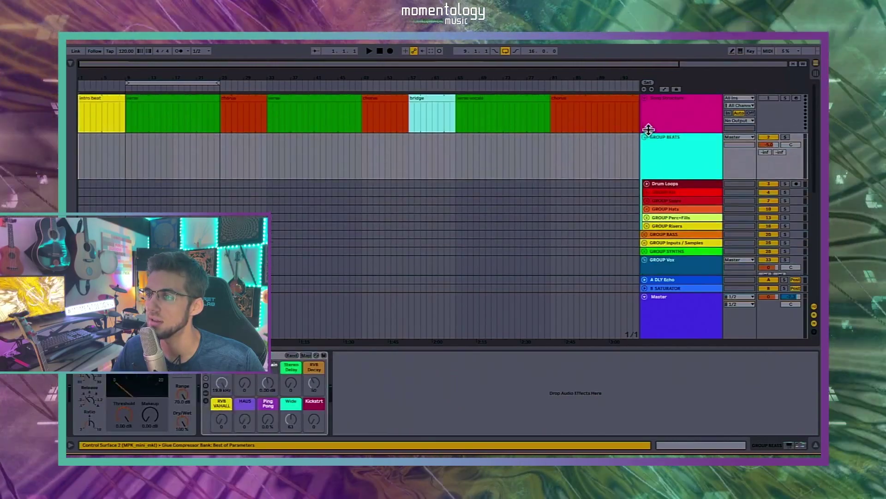
pyautogui.click(664, 126)
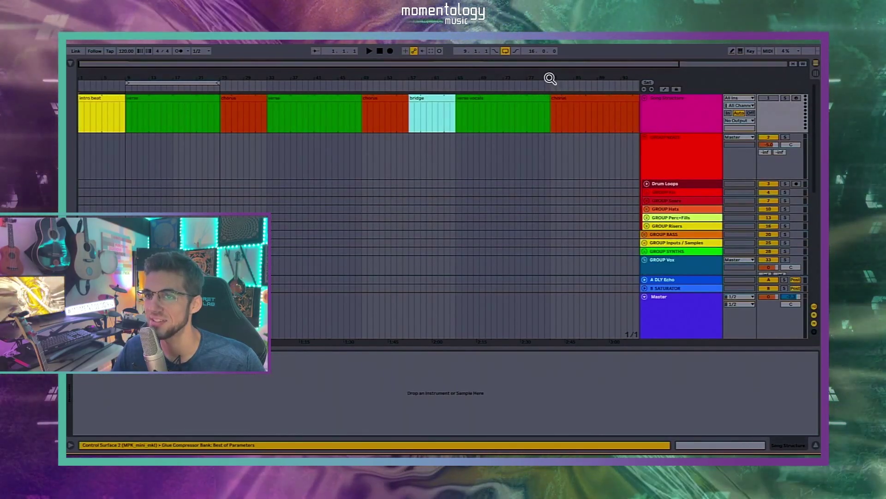
pyautogui.moveTo(550, 79); pyautogui.dragTo(550, 69)
# Step: Fold GROUP BEATS and GROUP Vox in the arrangement
pyautogui.click(660, 169)
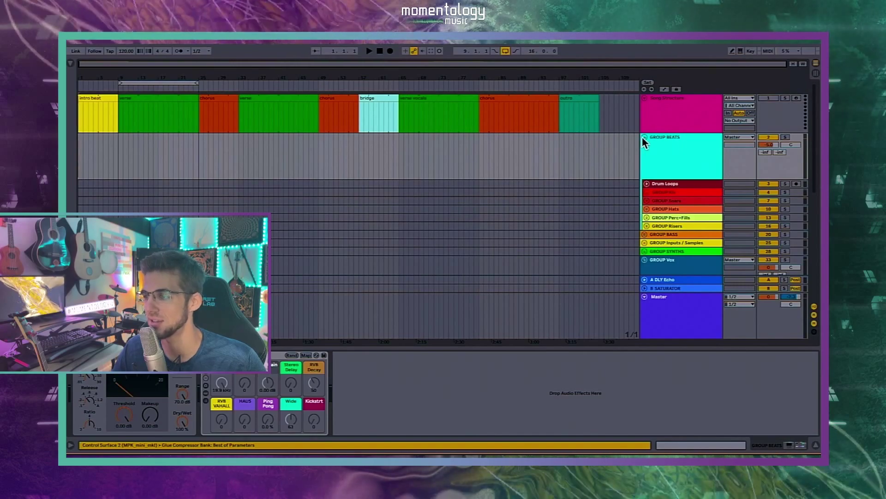
pyautogui.click(644, 137)
pyautogui.click(645, 186)
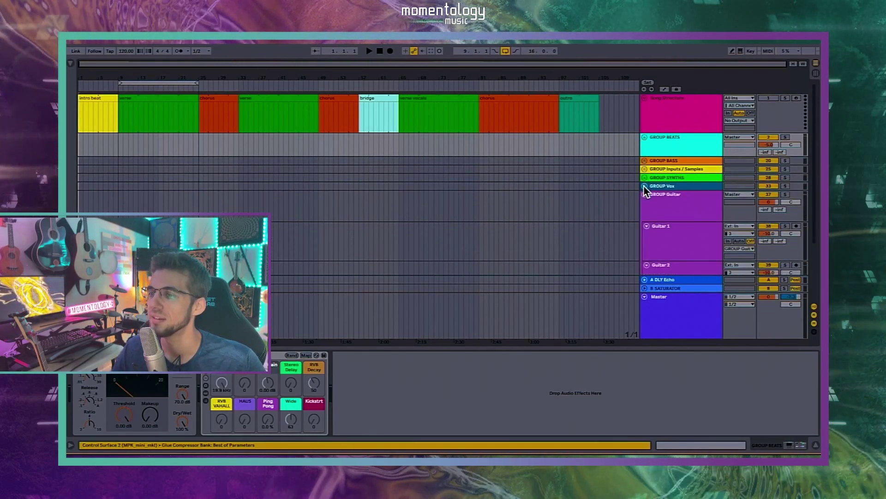
# Step: Inspect the effect chains on the Master, the individual guitar tracks and GROUP Guitar
pyautogui.click(480, 335)
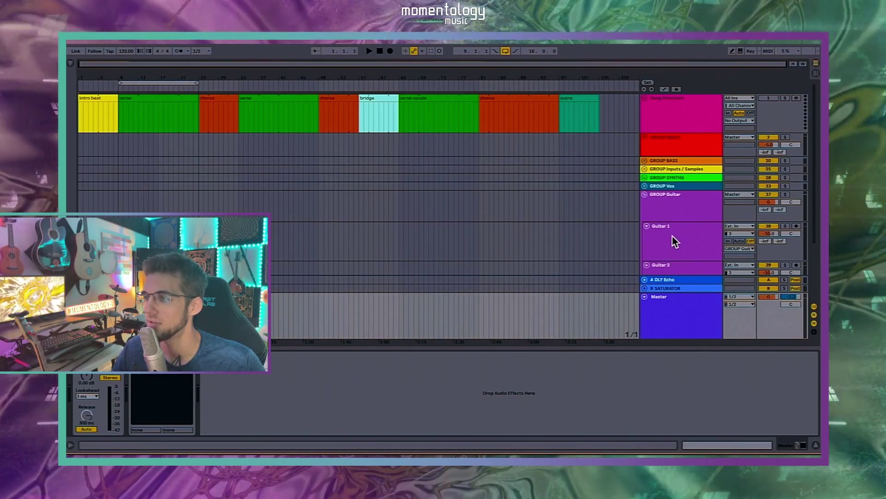
pyautogui.click(673, 236)
pyautogui.click(687, 379)
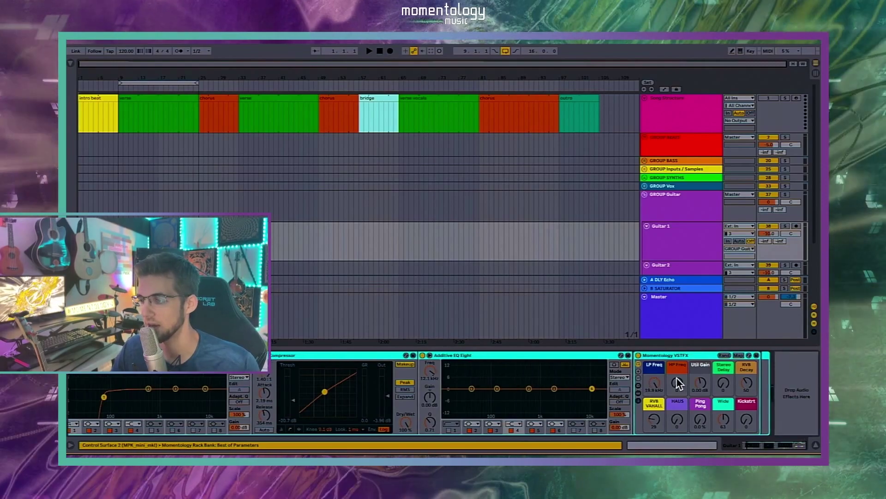
pyautogui.click(661, 265)
pyautogui.click(679, 207)
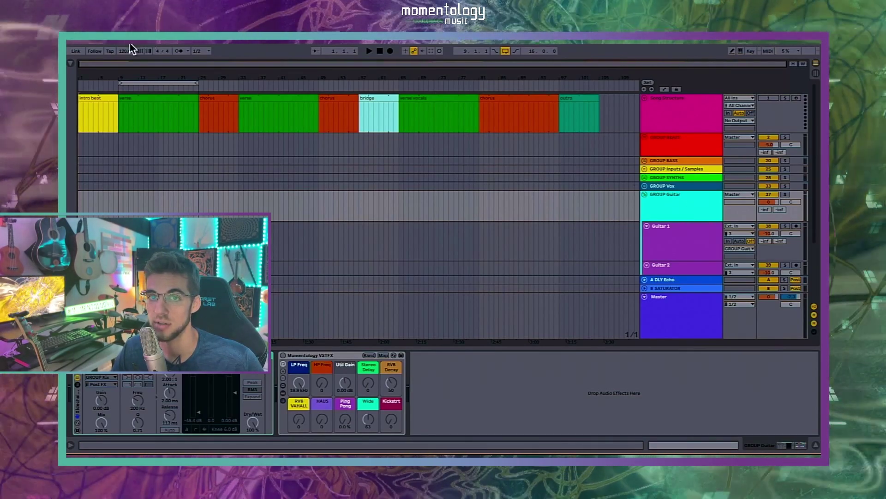
# Step: Look up the commands for saving the Live Set as a template or as the default set, without saving
pyautogui.click(73, 35)
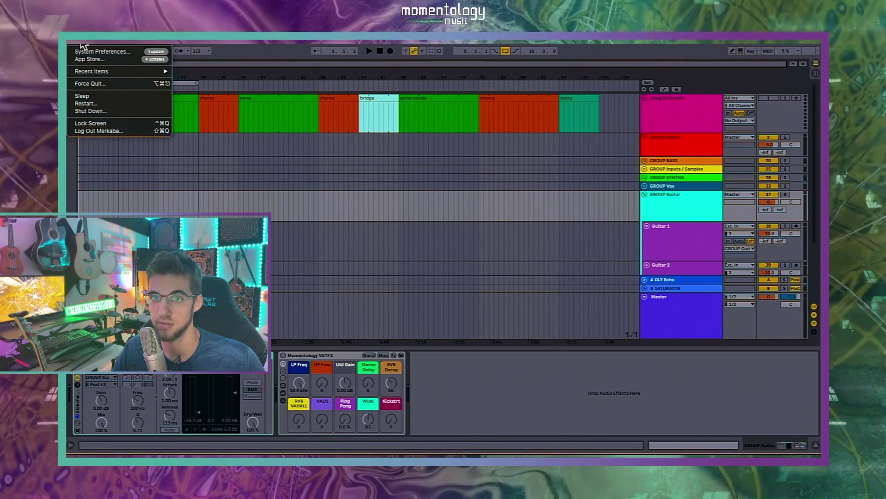
pyautogui.moveTo(88, 35)
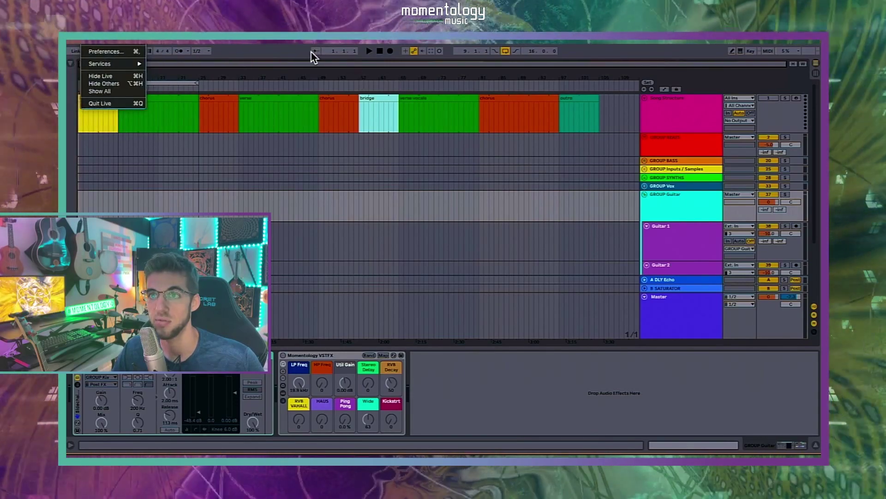
pyautogui.click(172, 48)
pyautogui.click(123, 35)
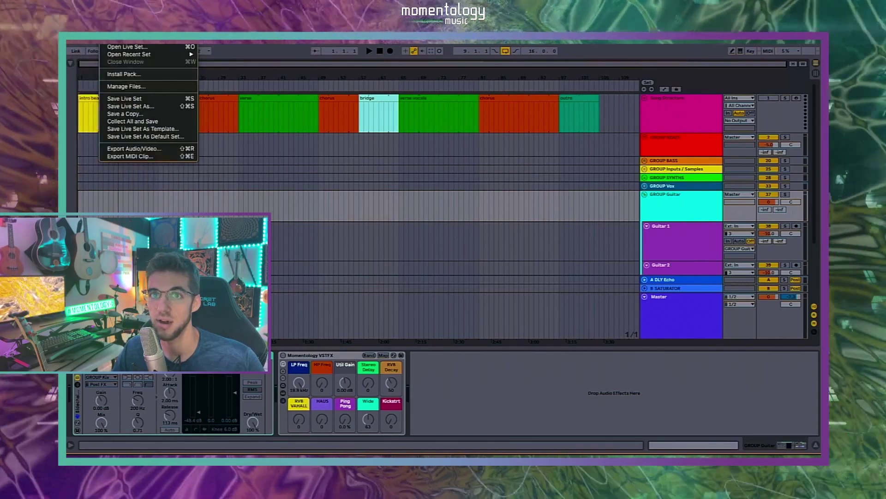
pyautogui.click(111, 47)
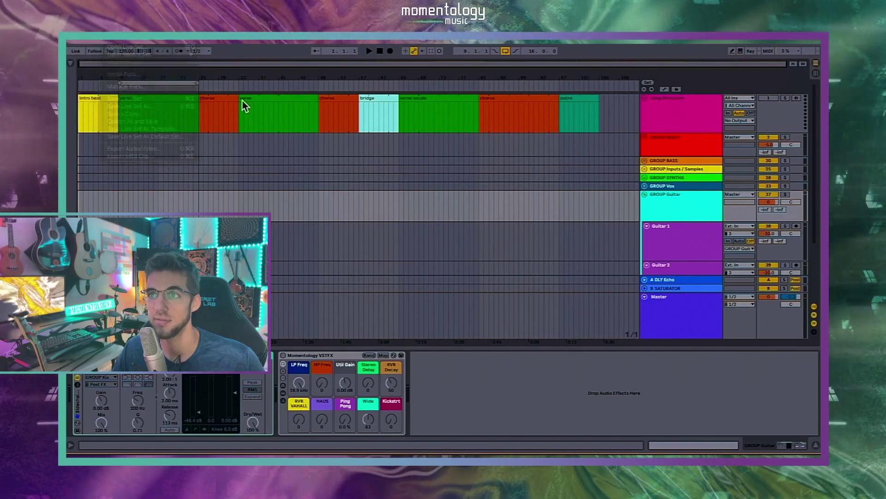
pyautogui.click(372, 264)
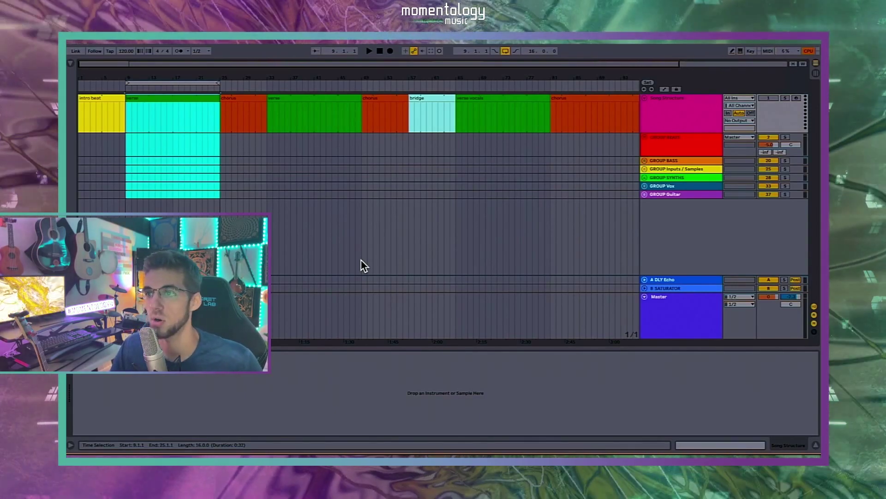
# Step: Select GROUP BEATS, show the browser again and select the template Basic Starting Point.als
pyautogui.click(661, 148)
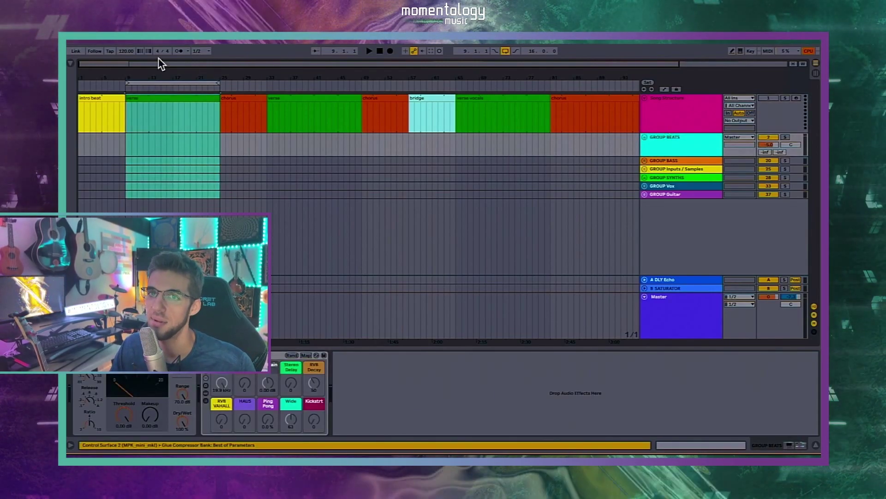
pyautogui.click(70, 63)
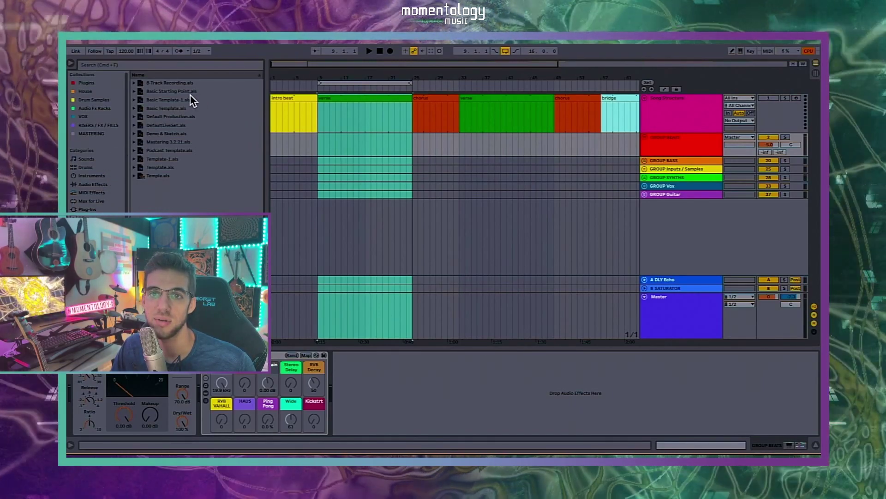
pyautogui.click(190, 93)
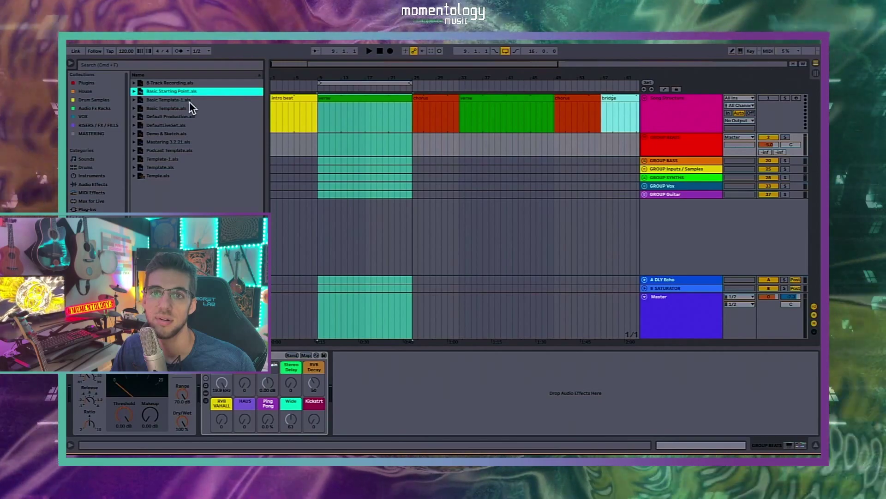
# Step: Open the DefaultLiveSet.als template from the browser and switch to Arrangement View
pyautogui.click(182, 124)
pyautogui.click(135, 125)
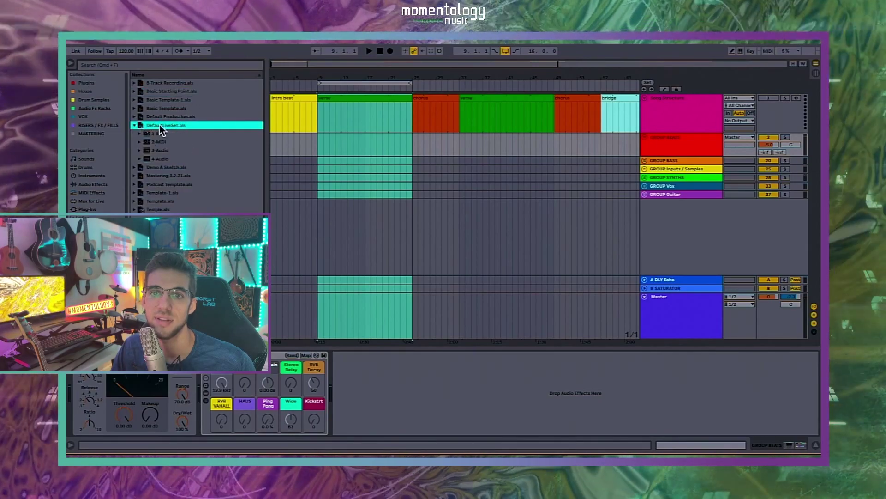
pyautogui.doubleClick(161, 125)
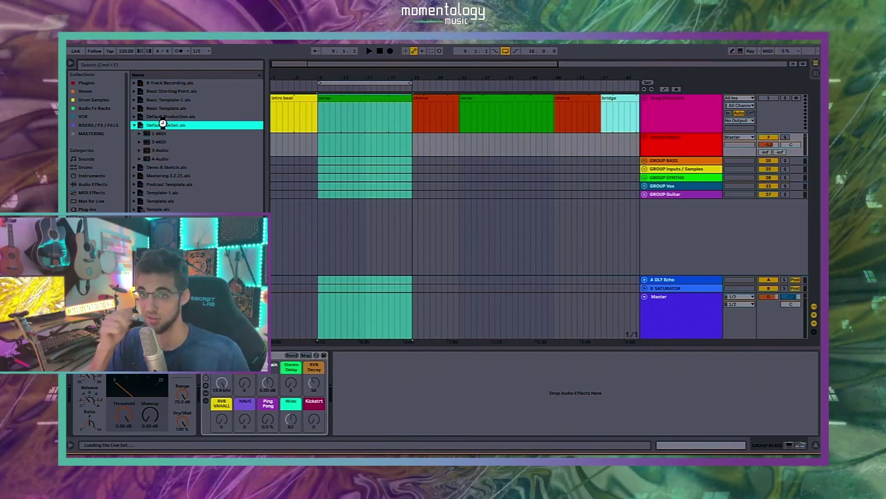
pyautogui.rightClick(163, 123)
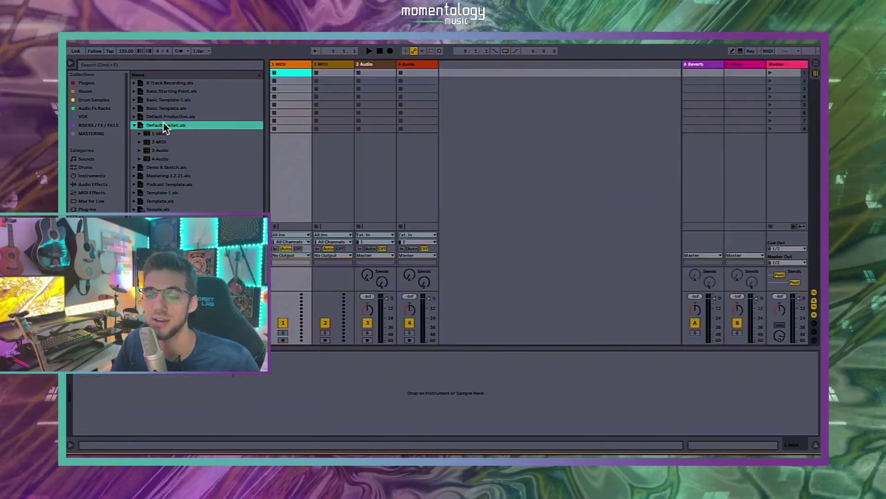
pyautogui.click(536, 98)
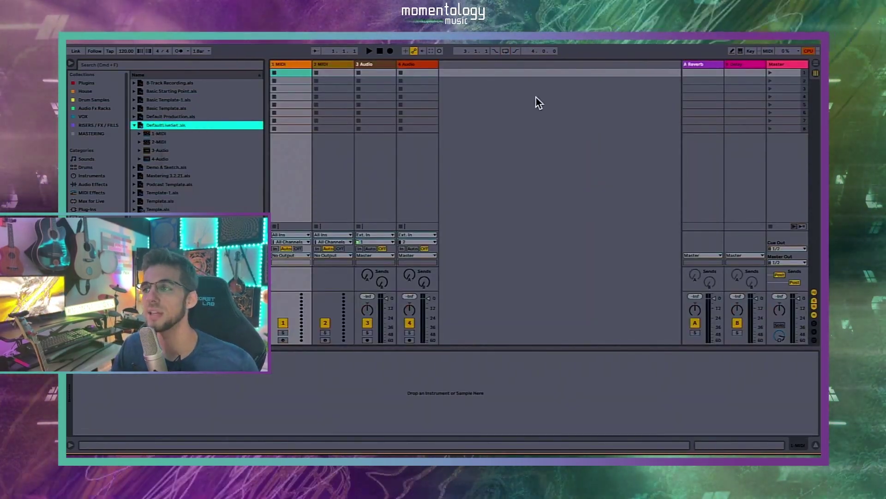
pyautogui.press('Tab')
pyautogui.click(576, 111)
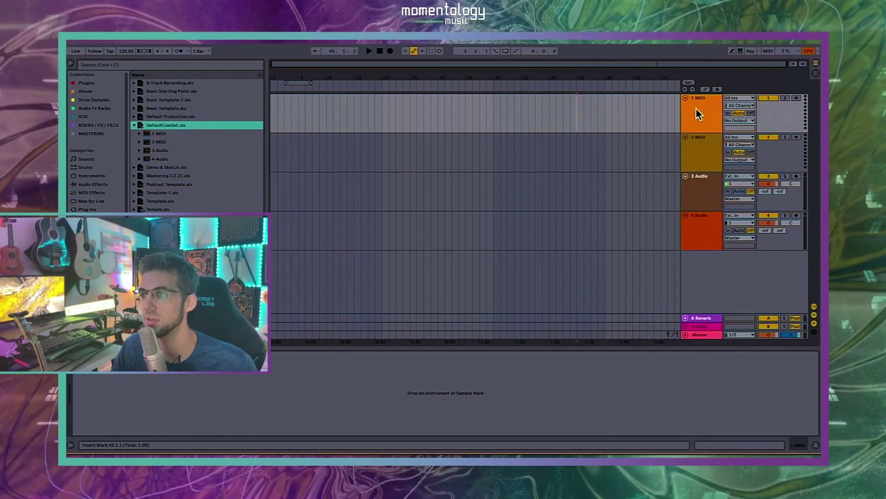
# Step: Look through the default set's tracks 1 MIDI, 2 MIDI, 3 Audio and 4 Audio
pyautogui.click(708, 111)
pyautogui.click(710, 191)
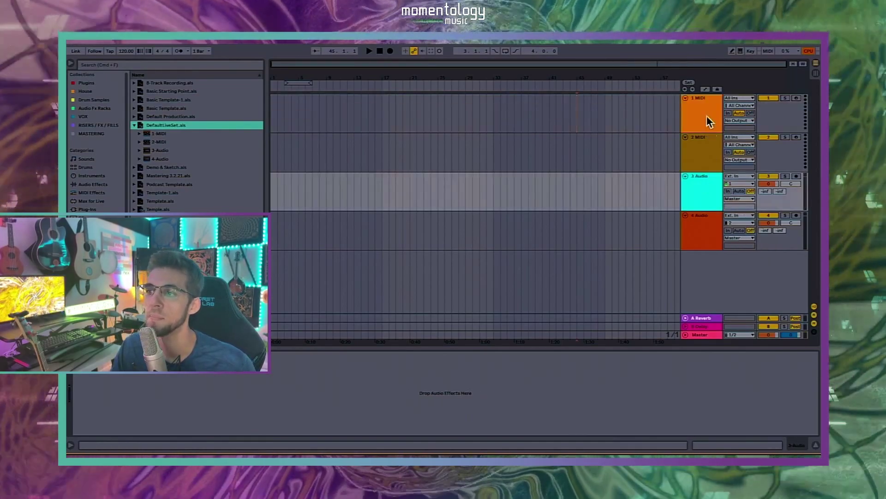
pyautogui.click(707, 117)
pyautogui.click(705, 144)
pyautogui.click(710, 184)
pyautogui.click(702, 234)
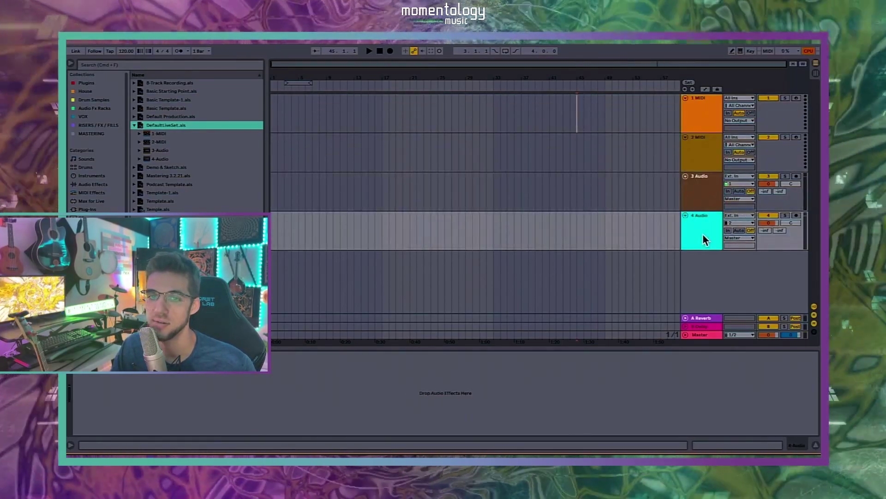
# Step: Fold DefaultLiveSet.als, unfold Default Production.als and import its Song Structure track above the 1 MIDI track
pyautogui.click(134, 124)
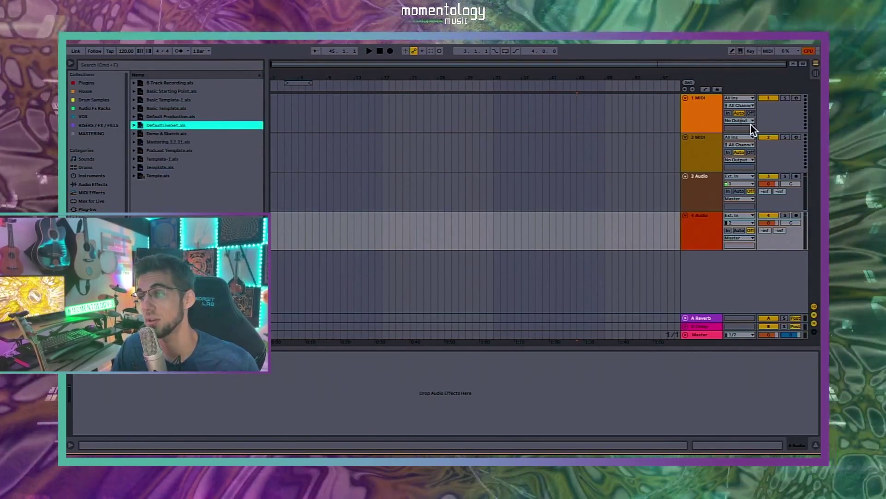
pyautogui.click(704, 110)
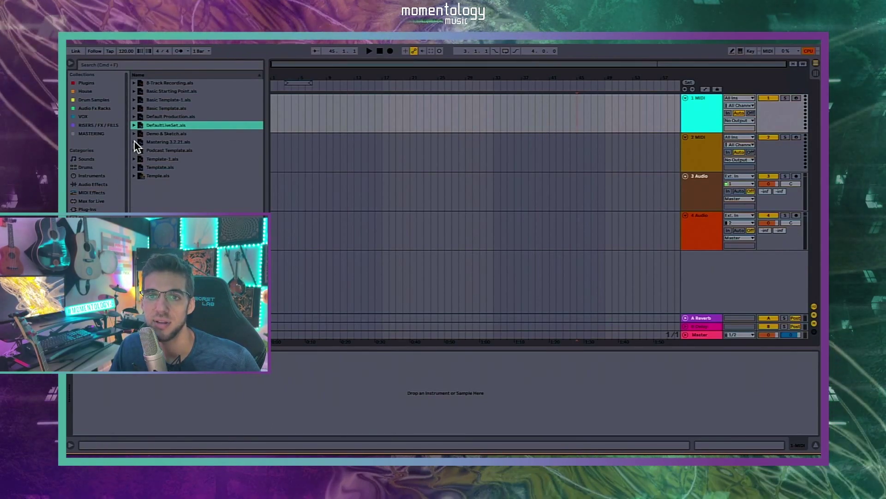
pyautogui.click(134, 118)
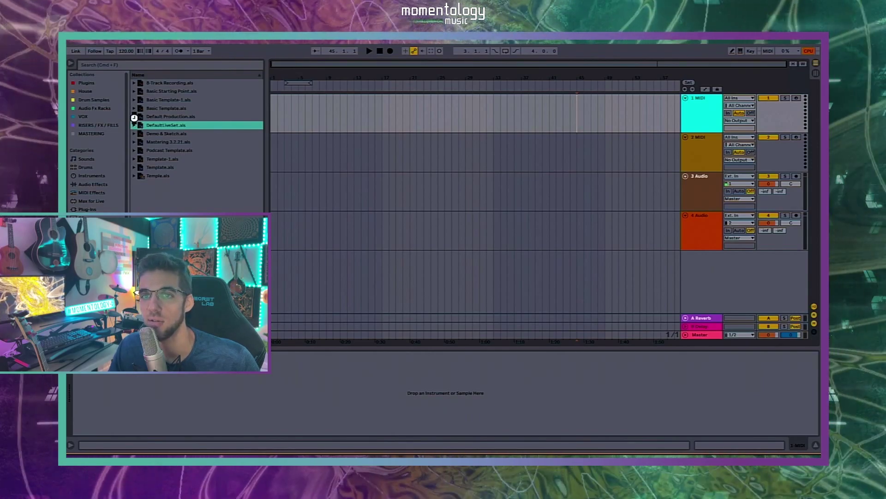
pyautogui.click(157, 126)
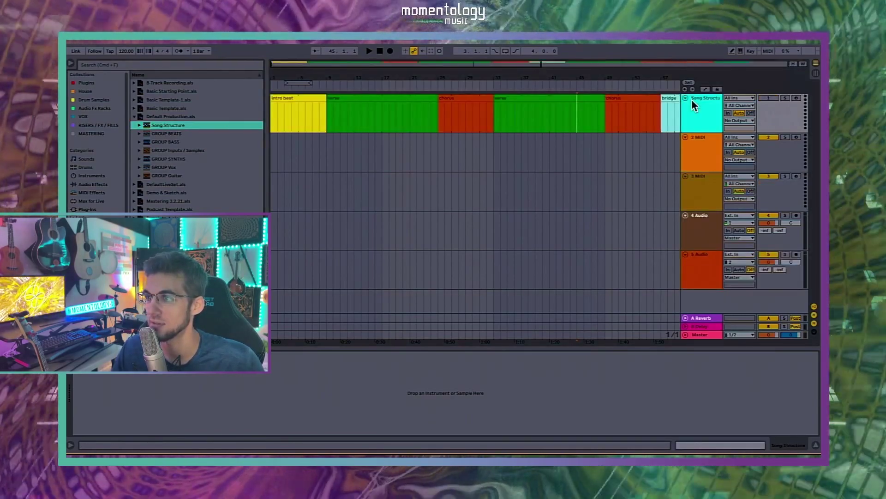
# Step: Stretch the loop brace over the whole song structure, 104 bars from 1.1.1, and set the fixed grid to 2 bars
pyautogui.doubleClick(541, 64)
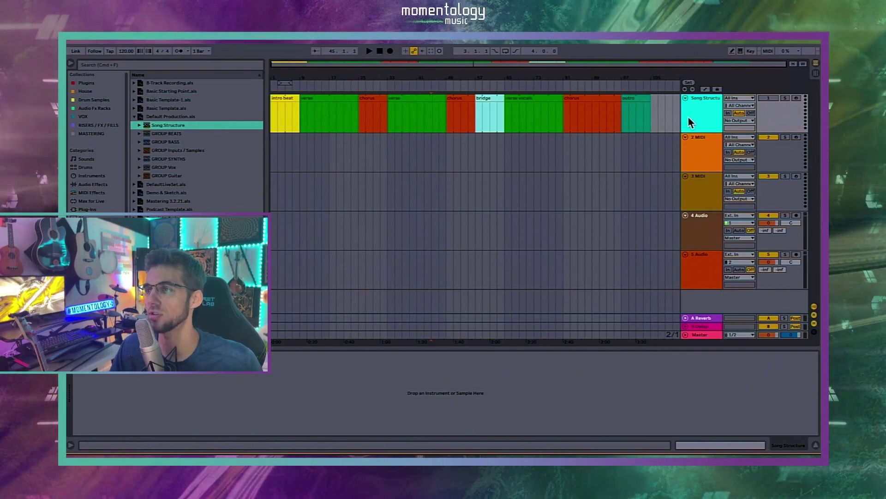
pyautogui.rightClick(644, 118)
pyautogui.click(733, 218)
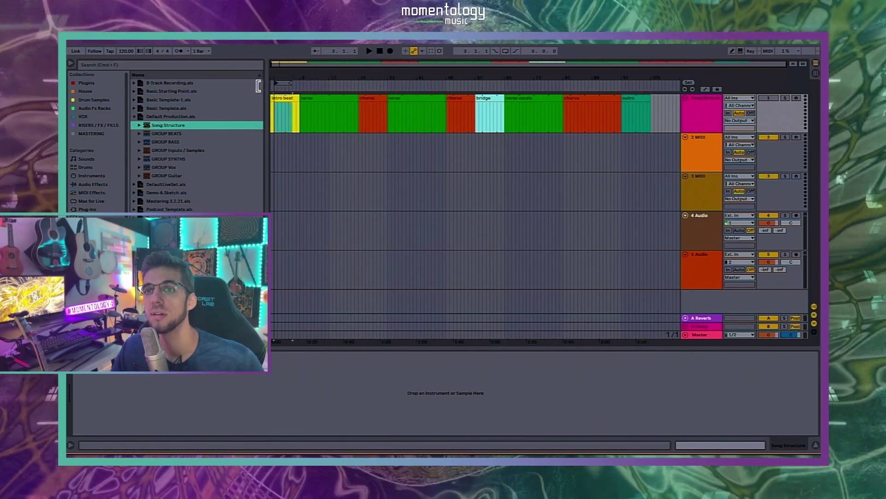
pyautogui.moveTo(292, 82); pyautogui.dragTo(651, 111)
pyautogui.click(649, 115)
pyautogui.rightClick(634, 118)
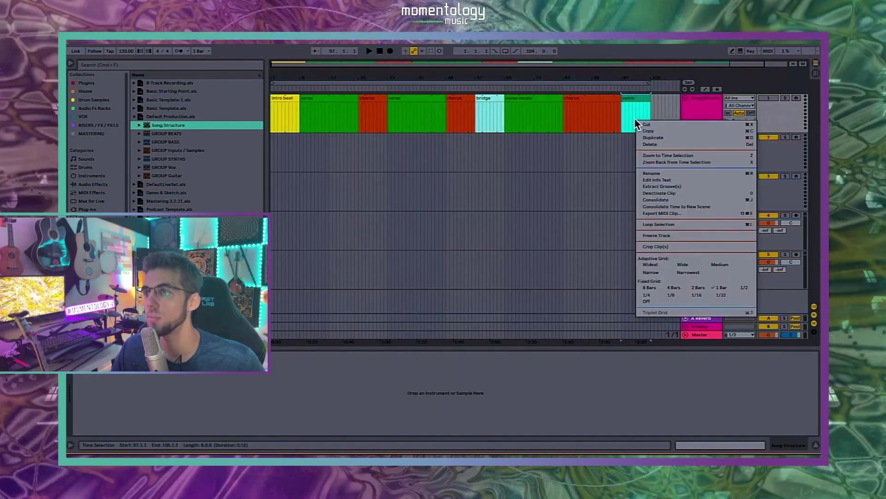
pyautogui.click(703, 289)
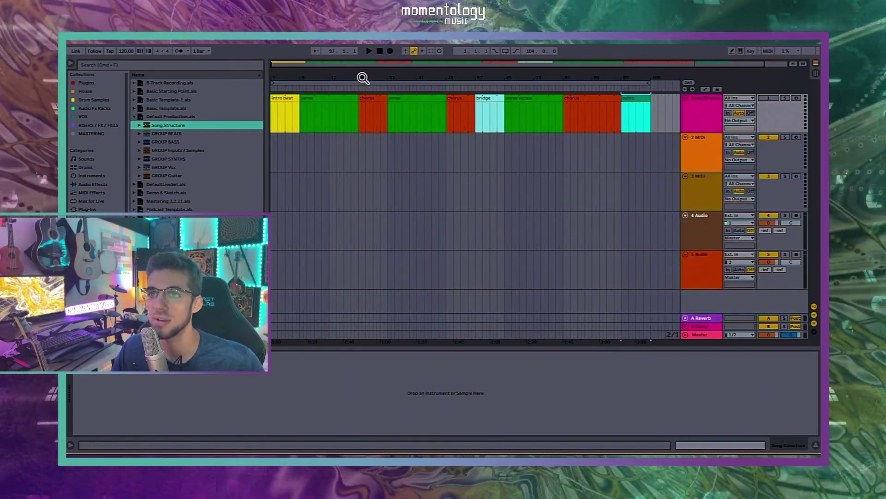
# Step: Review the Song Structure sections from the intro beat through verses, choruses and bridge to the outro
pyautogui.click(285, 99)
pyautogui.click(302, 97)
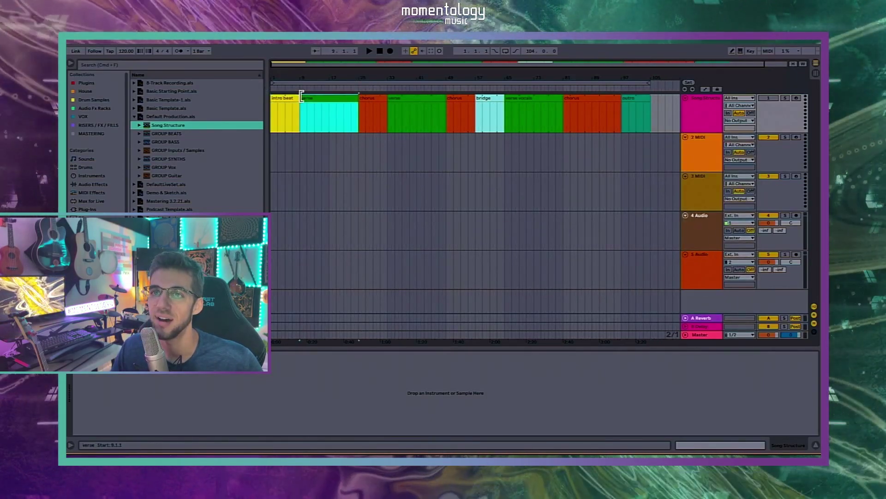
pyautogui.click(290, 97)
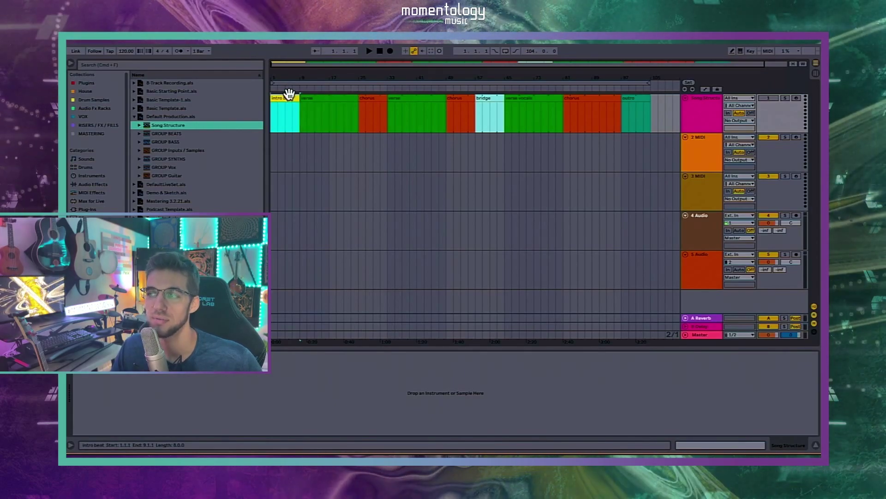
pyautogui.click(329, 97)
pyautogui.click(408, 98)
pyautogui.click(463, 96)
pyautogui.click(493, 96)
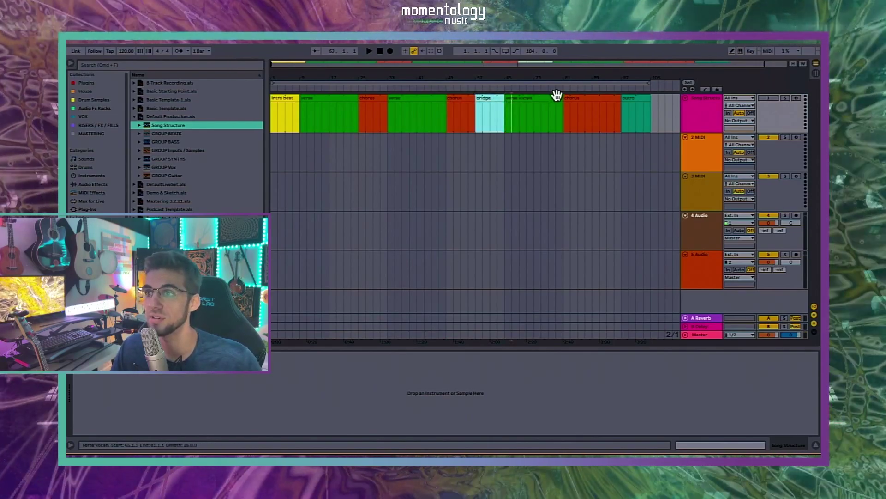
pyautogui.click(635, 101)
pyautogui.moveTo(657, 79)
pyautogui.mouseDown()
pyautogui.moveTo(657, 125)
pyautogui.moveTo(657, 76)
pyautogui.mouseUp()
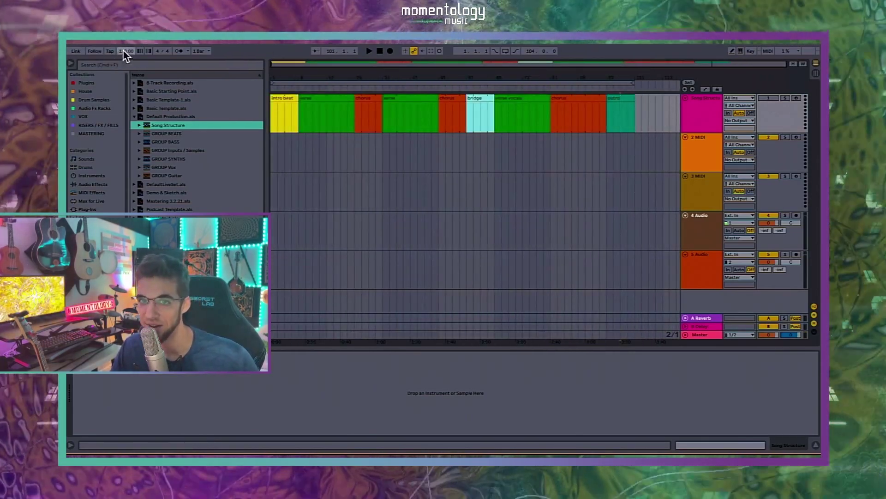
# Step: Try moving the Song Structure clips around the bridge and the chorus before it, and undo the change
pyautogui.click(461, 140)
pyautogui.moveTo(475, 97)
pyautogui.mouseDown()
pyautogui.moveTo(466, 105)
pyautogui.moveTo(483, 111)
pyautogui.mouseUp()
pyautogui.click(467, 117)
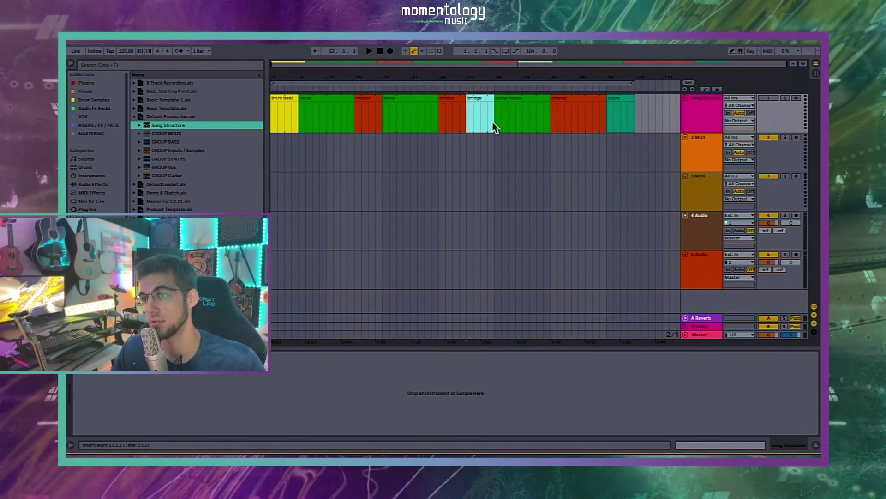
pyautogui.click(452, 97)
pyautogui.moveTo(424, 100); pyautogui.dragTo(447, 99)
pyautogui.press('super+z')
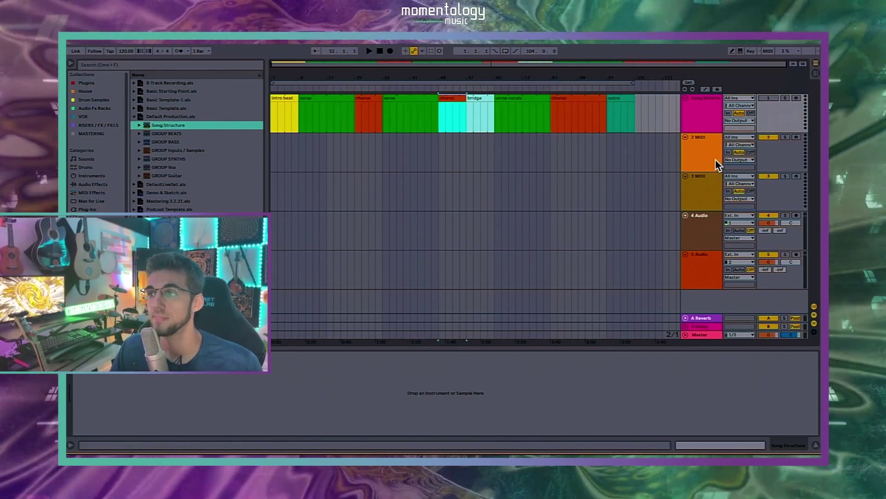
# Step: Reduce the Song Structure track's height slightly and loop the first 8 bars of the first verse, starting at 9.1.1
pyautogui.click(704, 112)
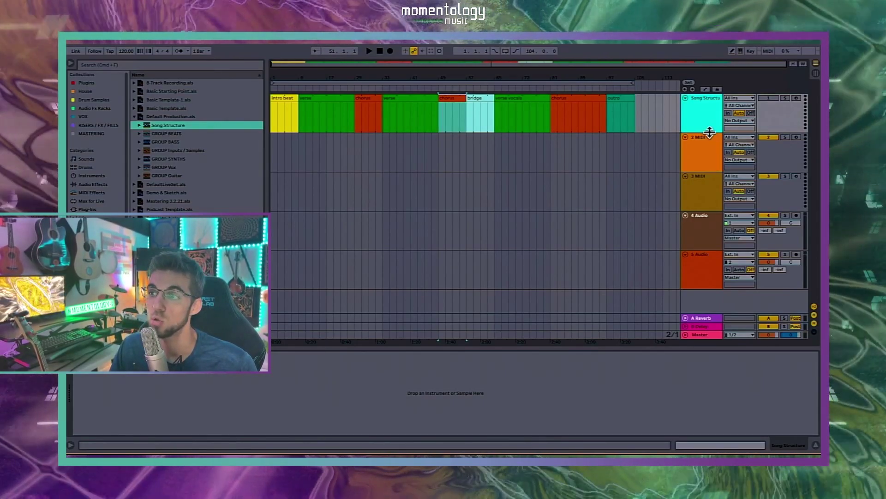
pyautogui.moveTo(703, 132); pyautogui.dragTo(710, 125)
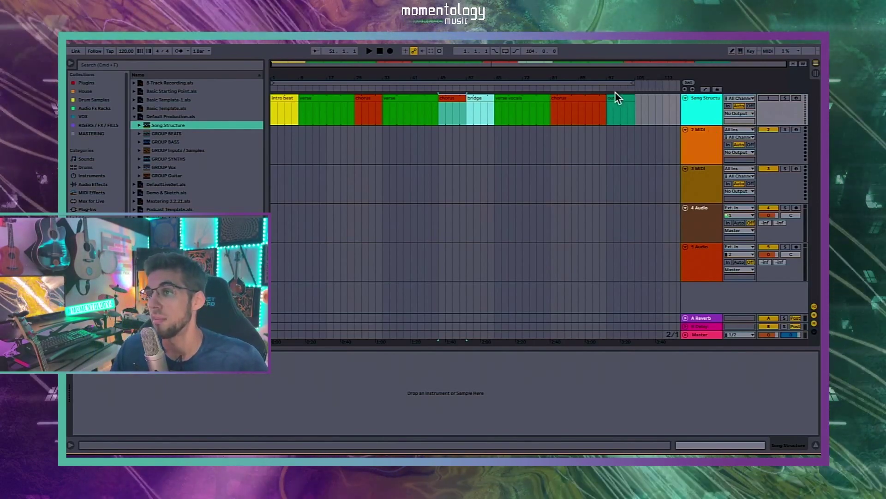
pyautogui.click(584, 84)
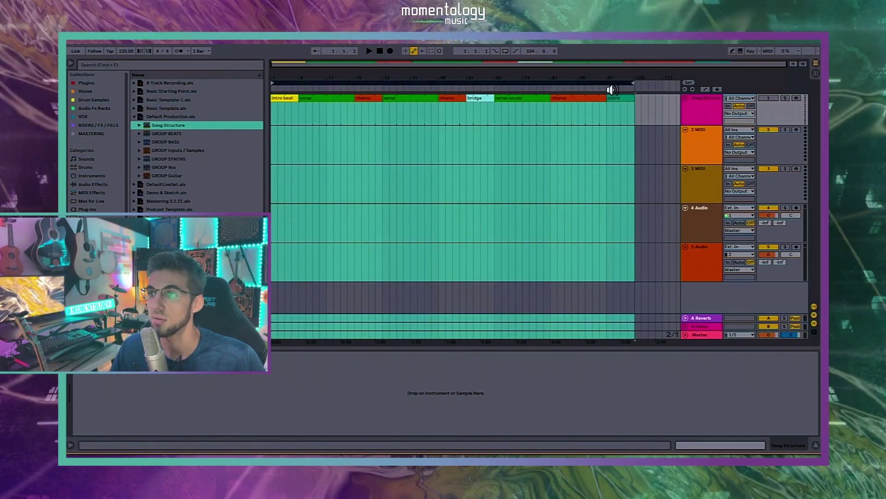
pyautogui.moveTo(632, 84); pyautogui.dragTo(320, 84)
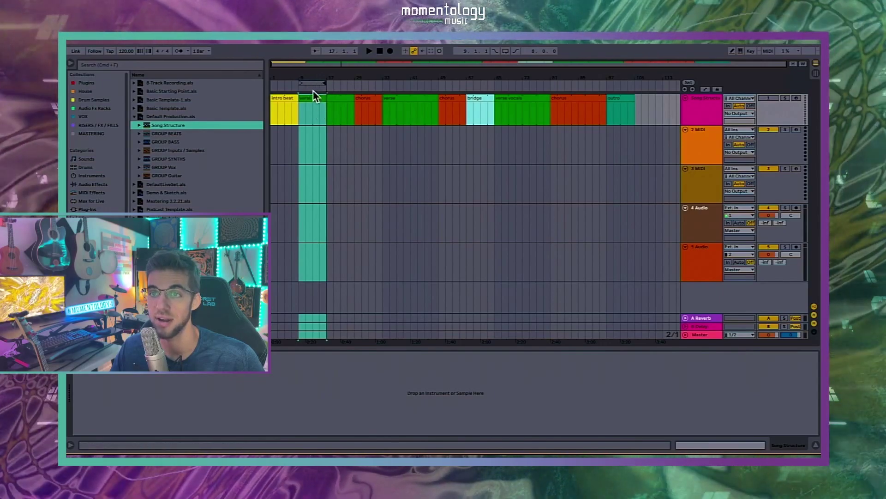
pyautogui.rightClick(307, 83)
pyautogui.click(322, 88)
pyautogui.scroll(5, 325, 144)
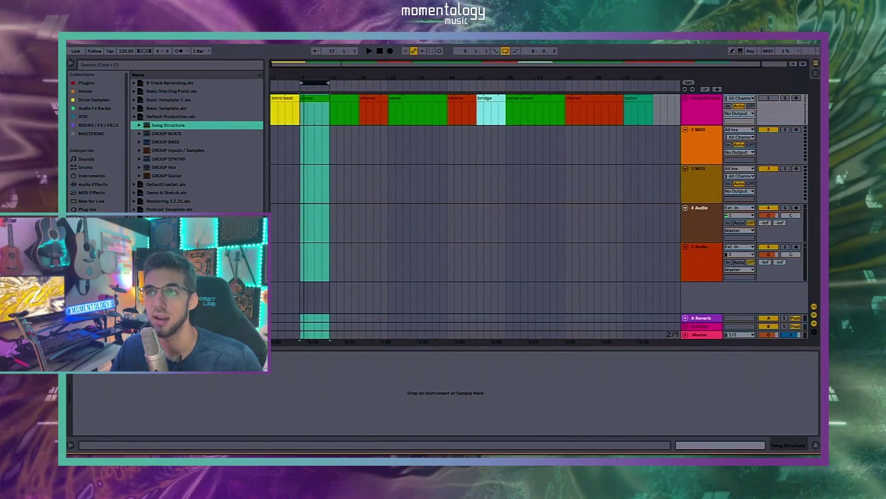
pyautogui.scroll(-3, 326, 144)
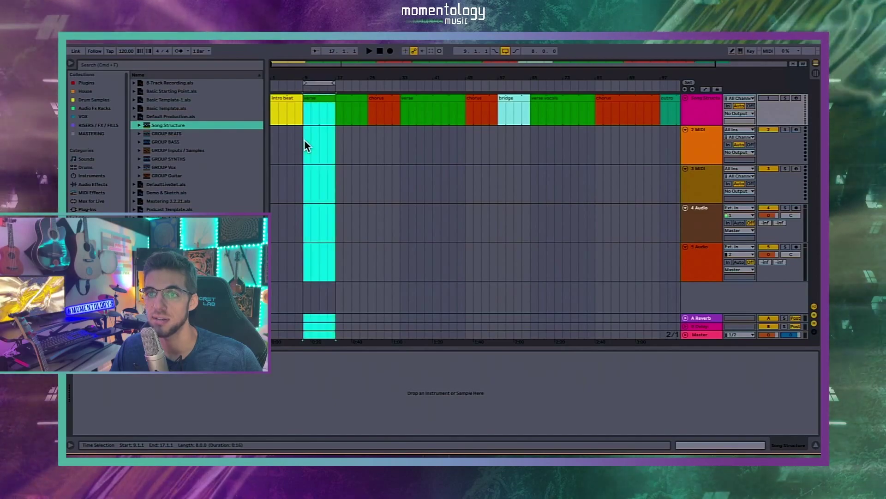
pyautogui.click(333, 155)
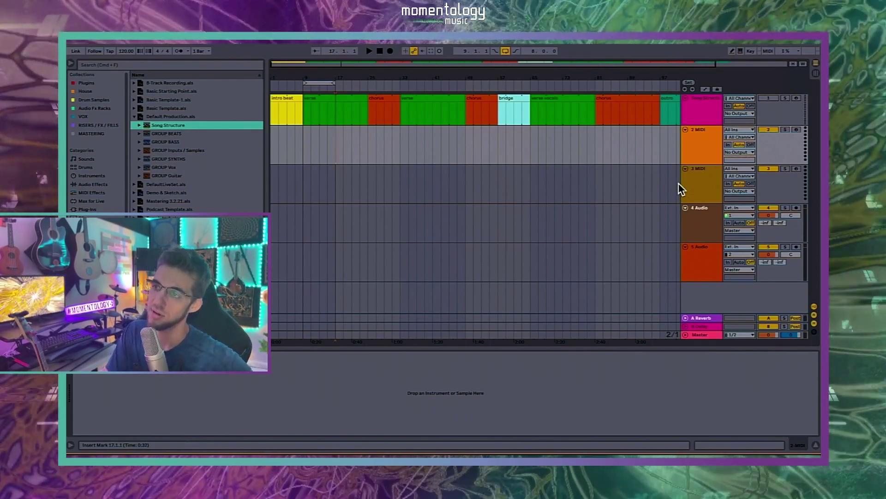
# Step: Delete the four default MIDI and audio tracks and both return tracks, keeping only Song Structure and the Master
pyautogui.click(697, 150)
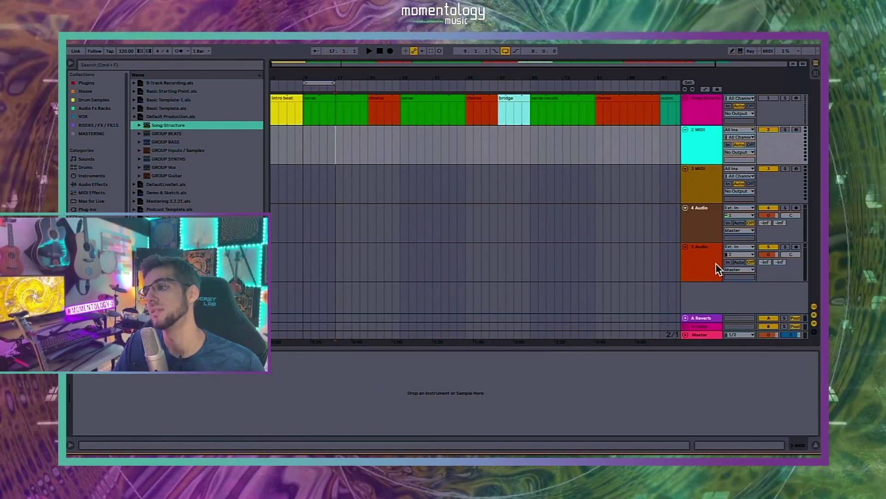
pyautogui.keyDown('shift'); pyautogui.click(716, 265); pyautogui.keyUp('shift')
pyautogui.press('Delete')
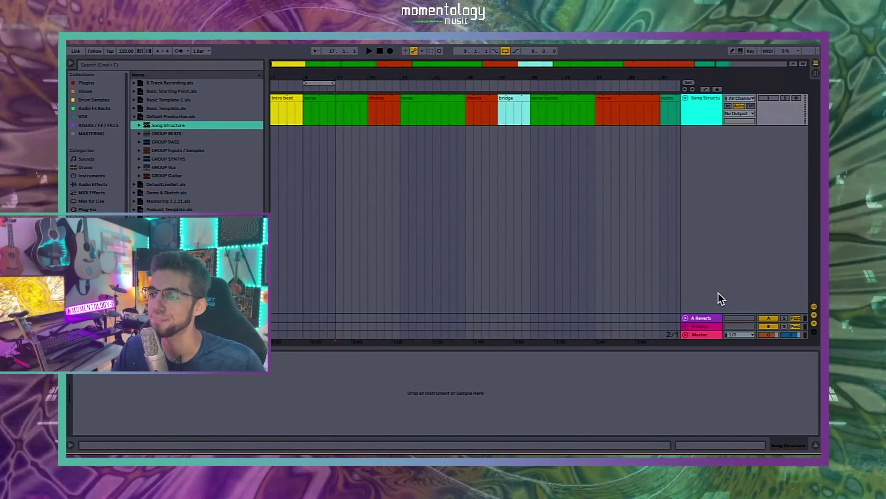
pyautogui.click(705, 318)
pyautogui.keyDown('shift'); pyautogui.click(702, 326); pyautogui.keyUp('shift')
pyautogui.press('Delete')
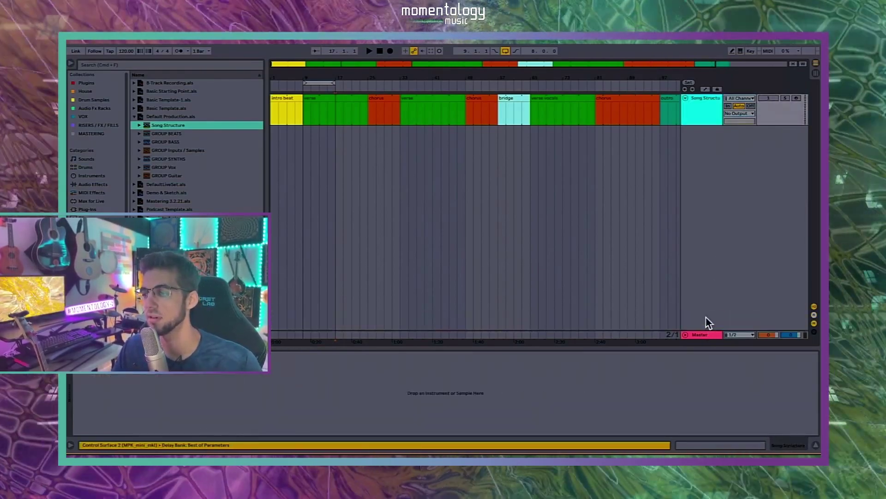
# Step: Narrow the browser slightly to give the arrangement more room
pyautogui.rightClick(712, 109)
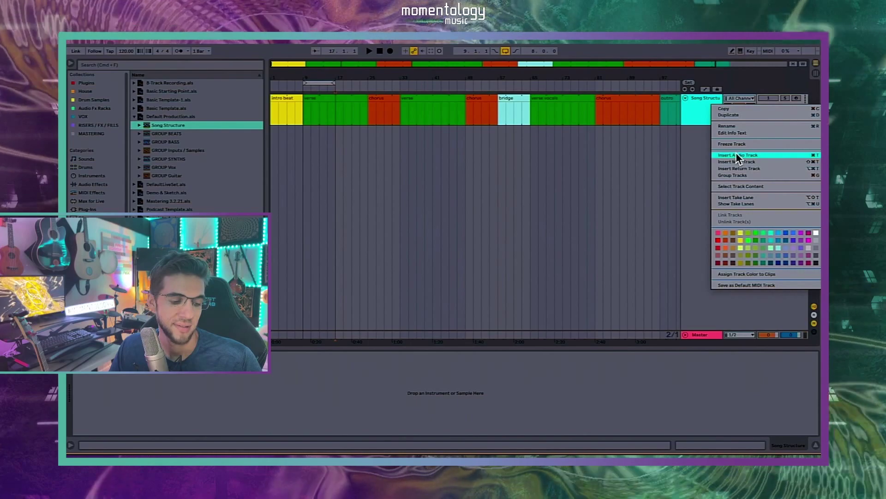
pyautogui.click(262, 144)
pyautogui.moveTo(260, 144); pyautogui.dragTo(240, 143)
# Step: Insert an audio track below Song Structure and put it in a group
pyautogui.rightClick(697, 122)
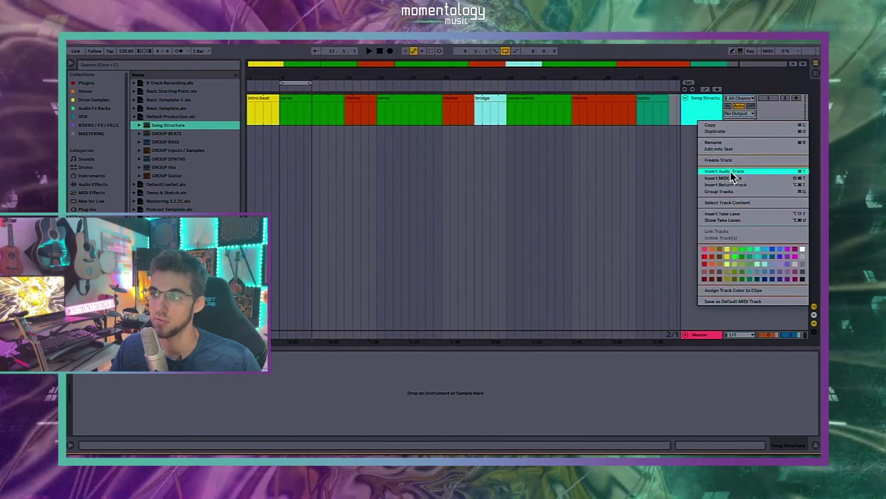
pyautogui.click(730, 171)
pyautogui.rightClick(709, 144)
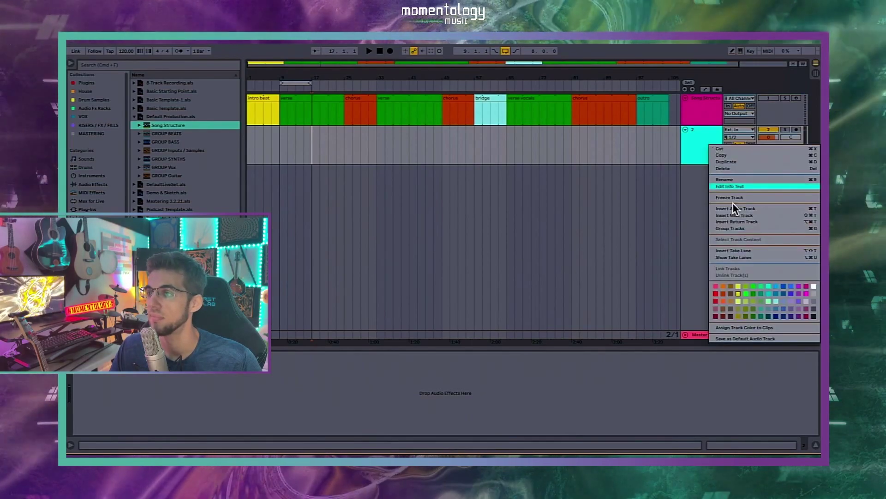
pyautogui.click(732, 228)
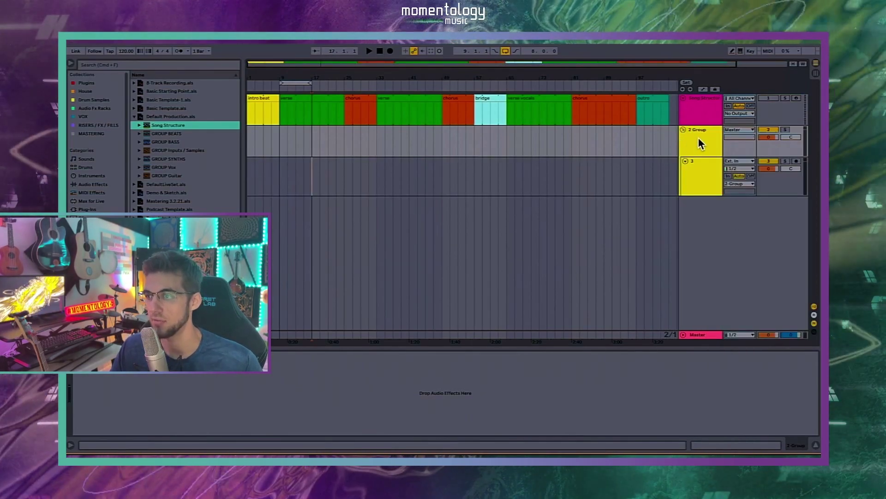
# Step: Rename the new group track below Song Structure as GROUP BEATS
pyautogui.click(698, 140)
pyautogui.rightClick(699, 140)
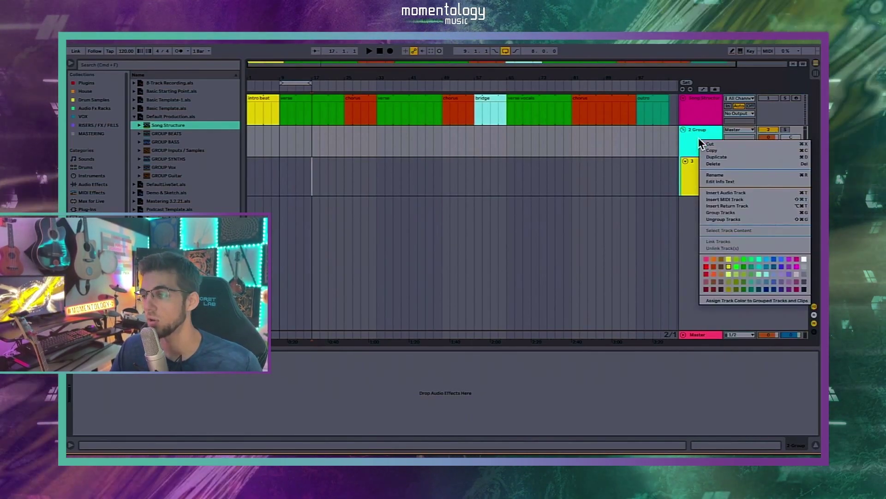
pyautogui.click(713, 174)
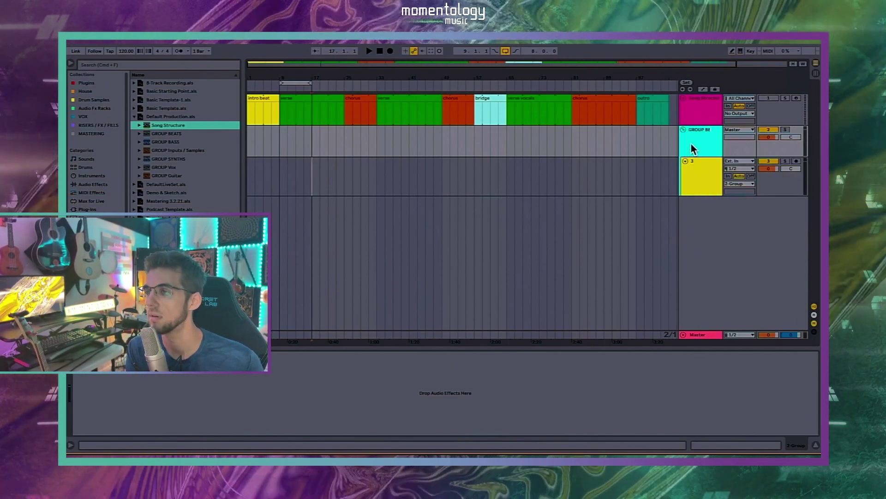
pyautogui.write('GROUP BEATS')
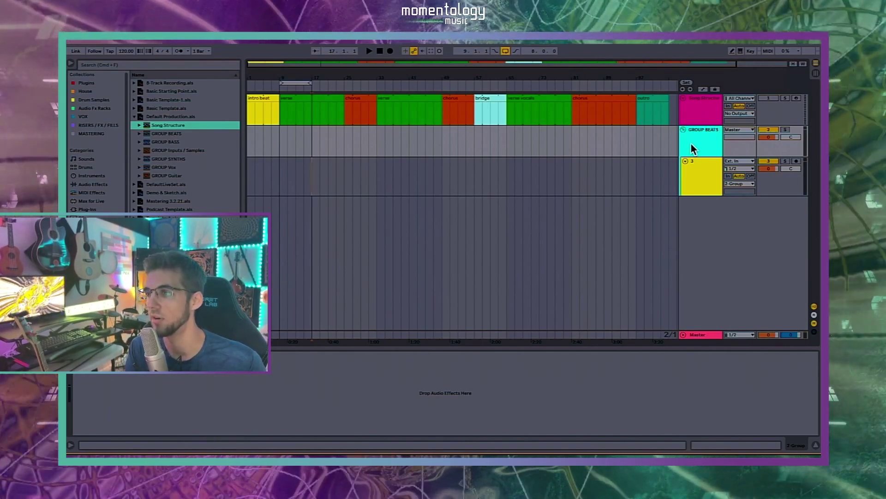
pyautogui.press('Return')
# Step: Try bright red and a slightly darker red as the color of the GROUP BEATS track
pyautogui.rightClick(692, 145)
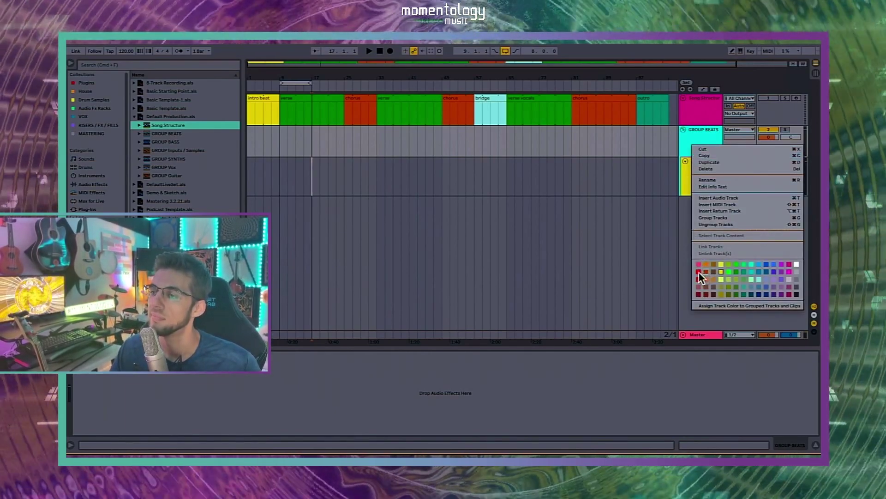
pyautogui.click(699, 272)
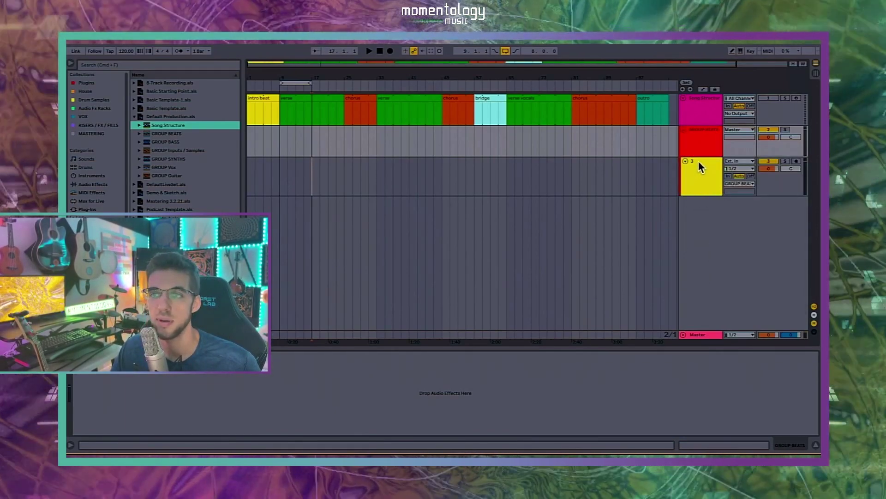
pyautogui.rightClick(703, 143)
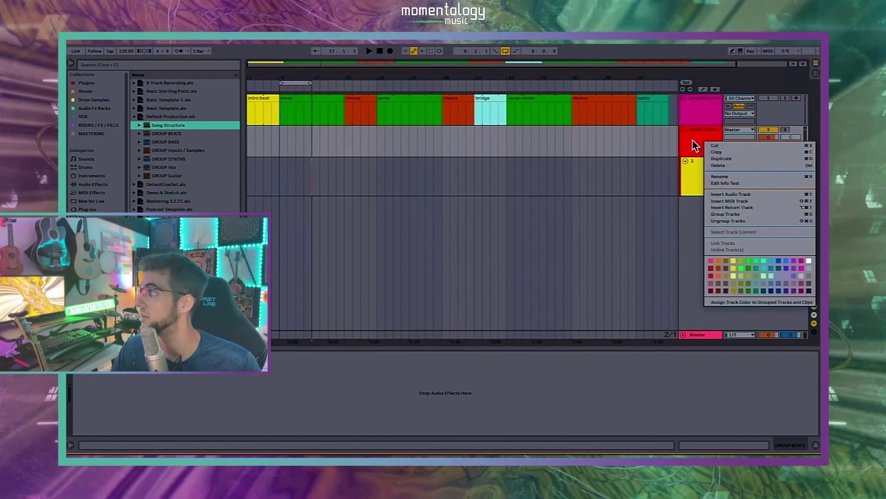
pyautogui.click(693, 141)
pyautogui.rightClick(697, 141)
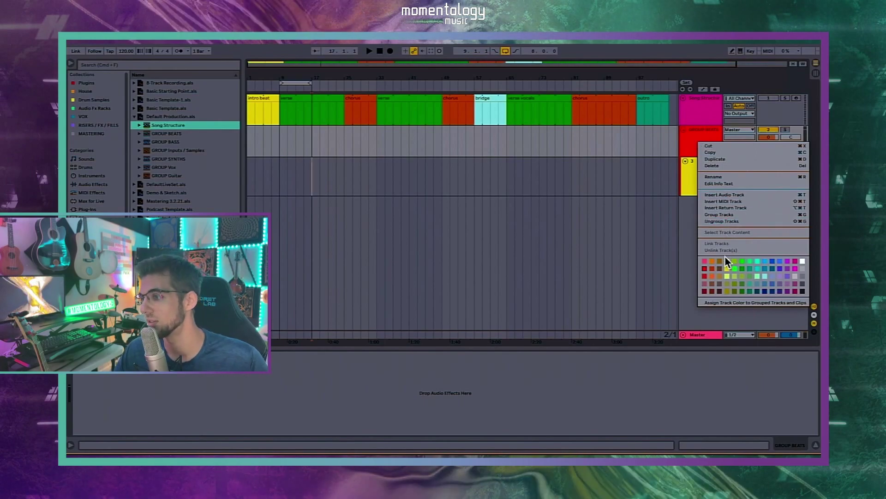
pyautogui.click(704, 276)
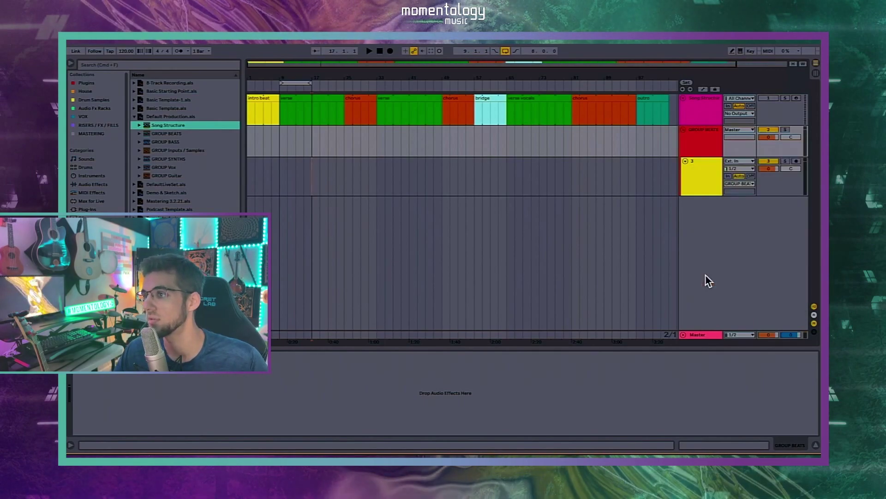
pyautogui.rightClick(714, 149)
pyautogui.click(606, 294)
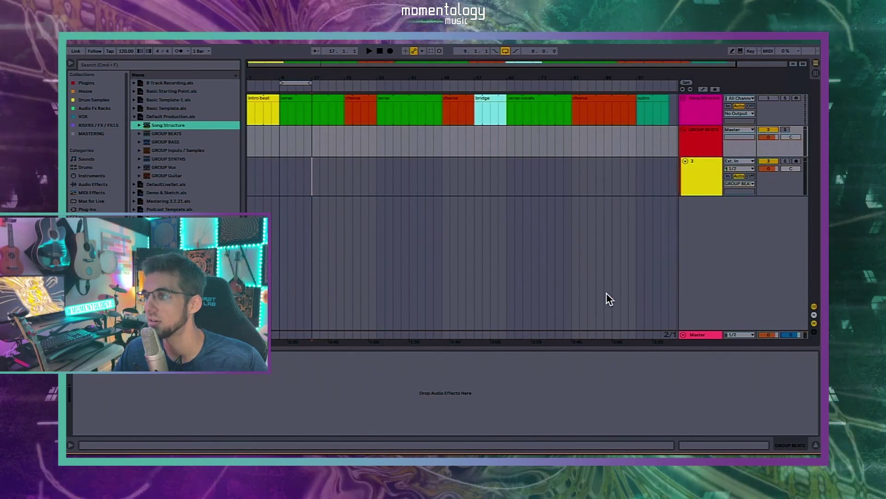
# Step: Color the GROUP BEATS track dark red
pyautogui.rightClick(700, 143)
pyautogui.click(694, 137)
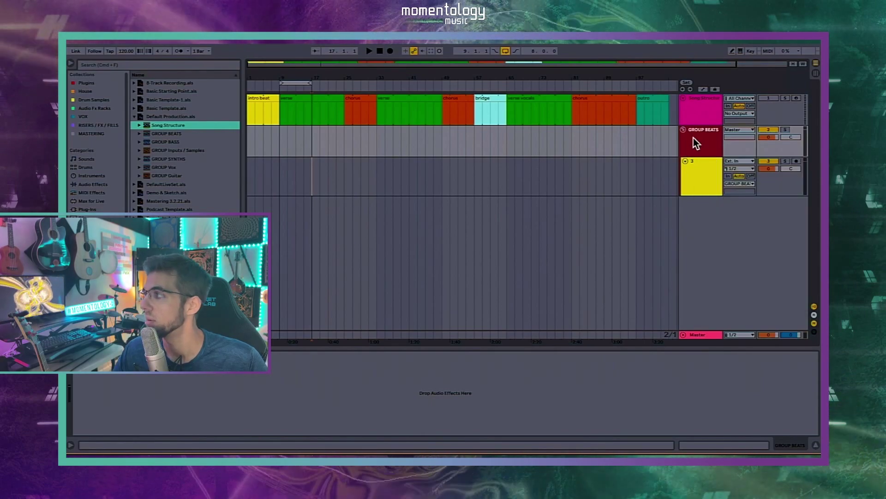
pyautogui.click(693, 137)
pyautogui.click(693, 176)
pyautogui.click(690, 146)
pyautogui.click(695, 174)
pyautogui.click(701, 148)
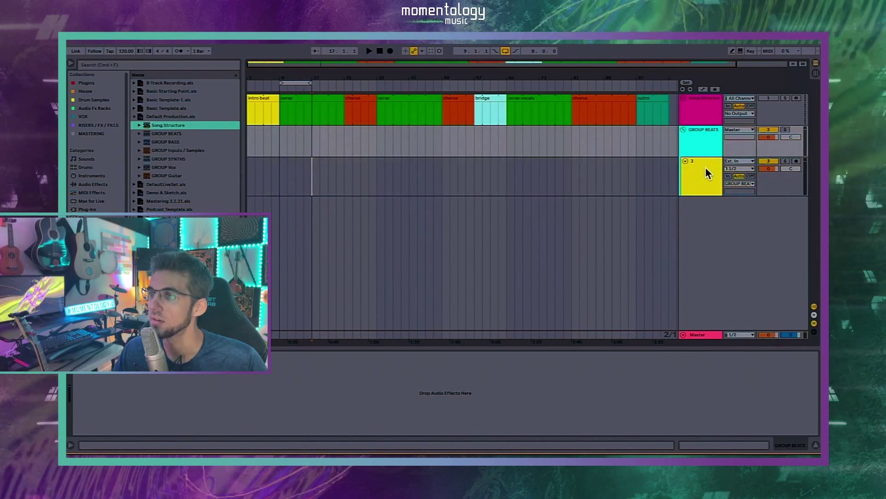
pyautogui.click(705, 167)
pyautogui.click(706, 151)
pyautogui.rightClick(708, 148)
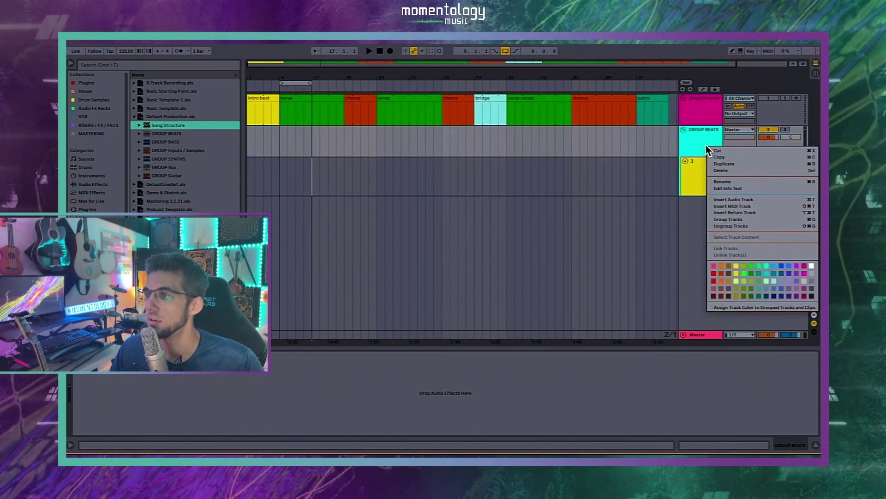
pyautogui.click(694, 145)
# Step: Duplicate the GROUP BEATS group with its audio track and rename the copy GROUP BASS
pyautogui.rightClick(697, 143)
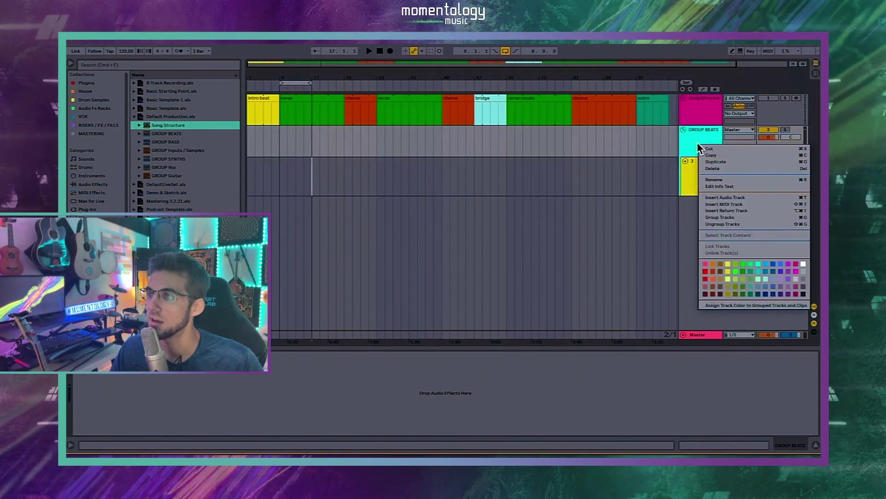
pyautogui.click(723, 161)
pyautogui.click(709, 204)
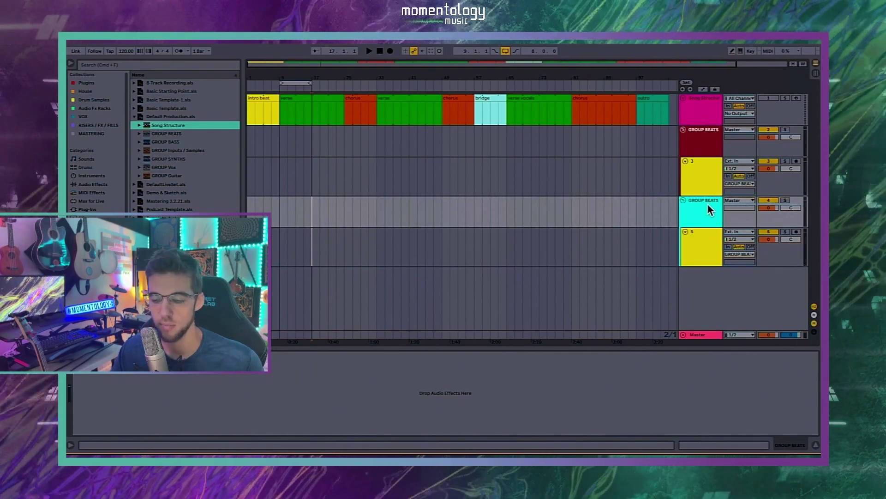
pyautogui.press('super+r')
pyautogui.press('Right')
pyautogui.press('BackSpace')
pyautogui.press('BackSpace')
pyautogui.press('BackSpace')
pyautogui.press('BackSpace')
pyautogui.write('AS')
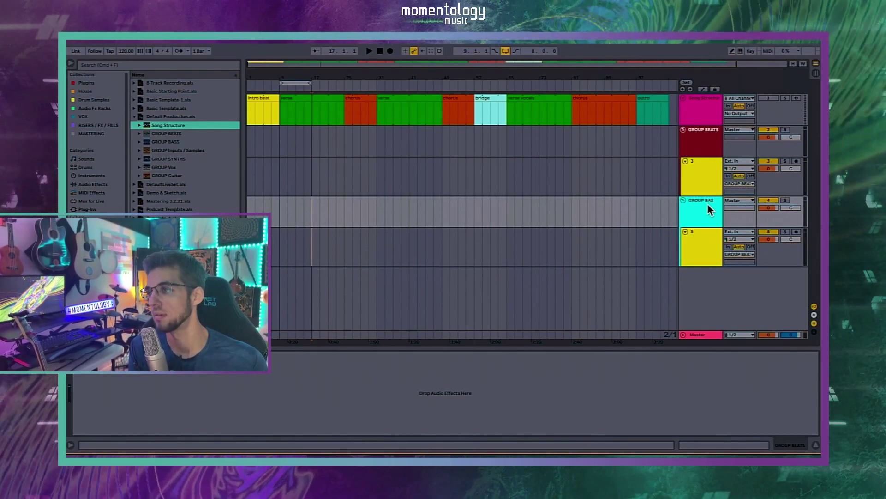
pyautogui.write('S')
pyautogui.click(697, 179)
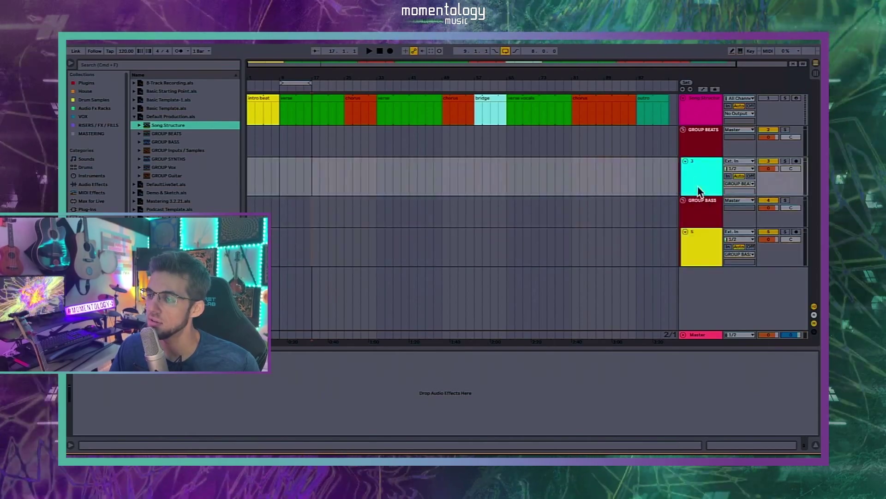
# Step: Duplicate the GROUP BASS group and rename the copy GROUP SYNTHS
pyautogui.click(702, 216)
pyautogui.press('super+d')
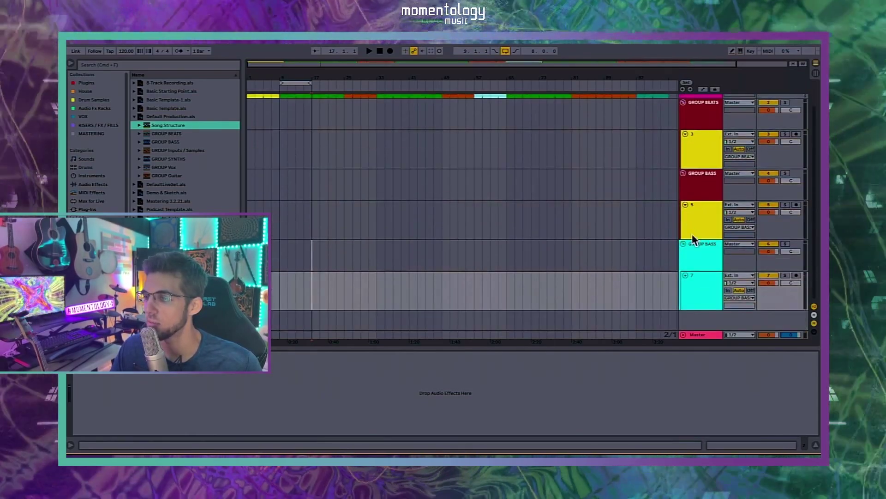
pyautogui.click(704, 257)
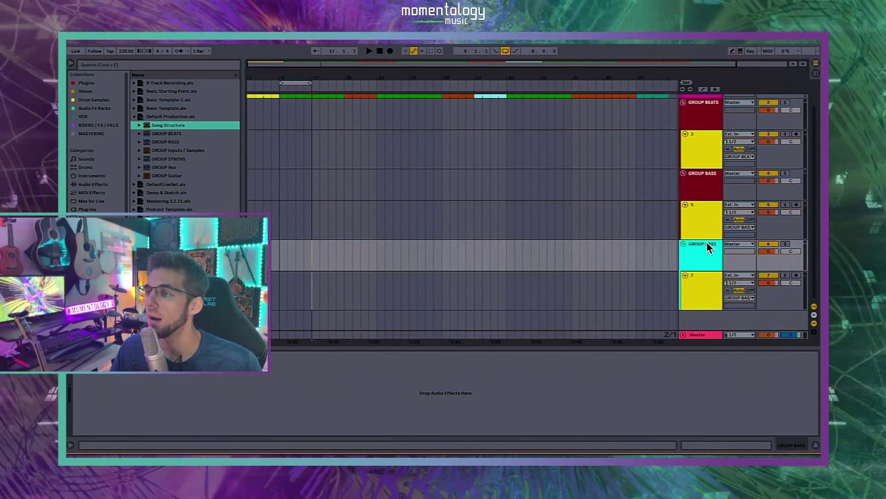
pyautogui.moveTo(705, 242); pyautogui.dragTo(733, 242)
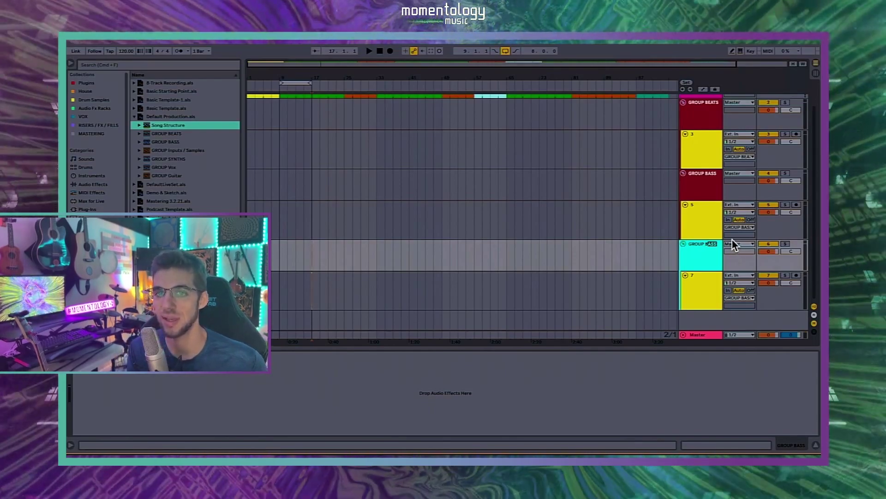
pyautogui.write('SYN')
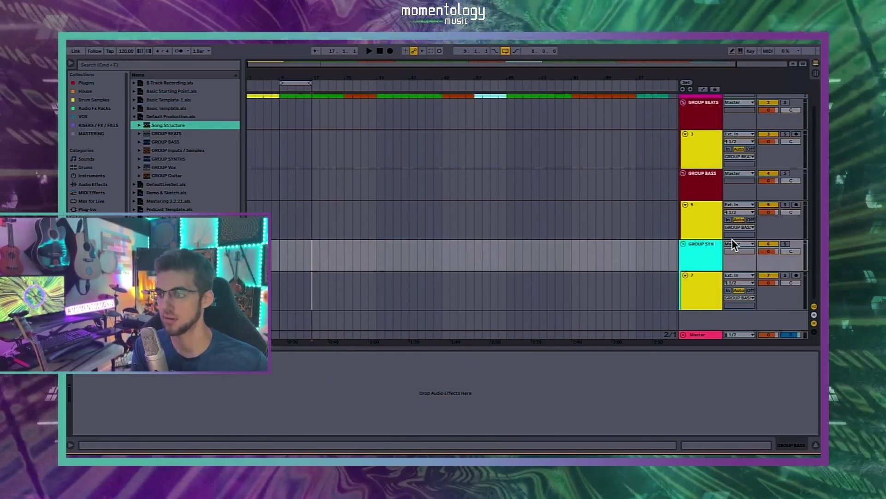
pyautogui.write('THS')
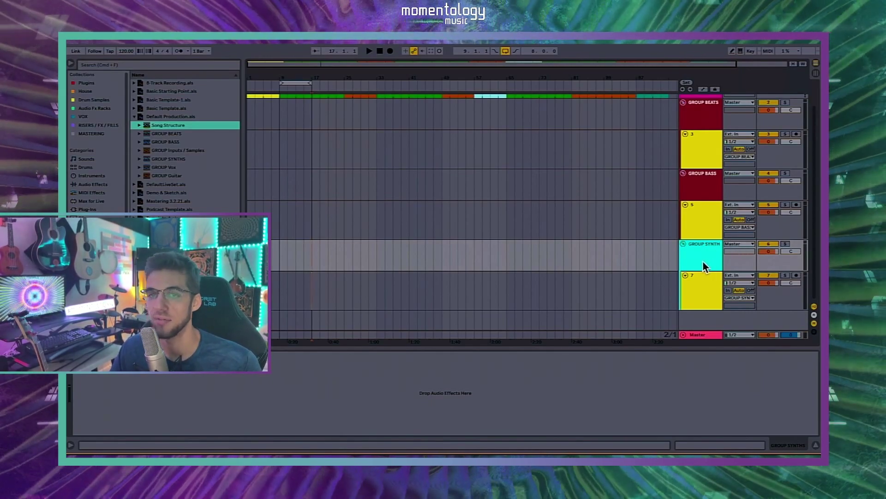
# Step: Duplicate the GROUP SYNTHS group as GROUP VOX, and duplicate that one as GROUP GTR
pyautogui.hotkey('ctrl', 'd')
pyautogui.hotkey('ctrl', 'r')
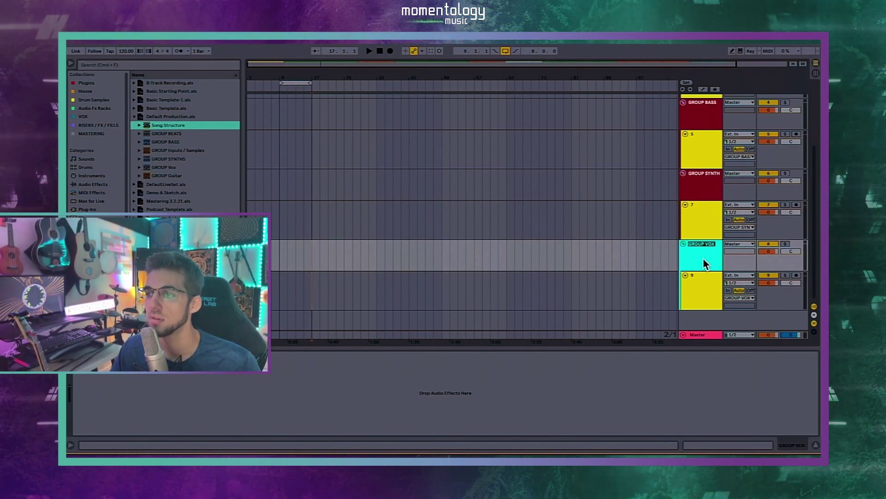
pyautogui.hotkey('ctrl', 'd')
pyautogui.click(701, 277)
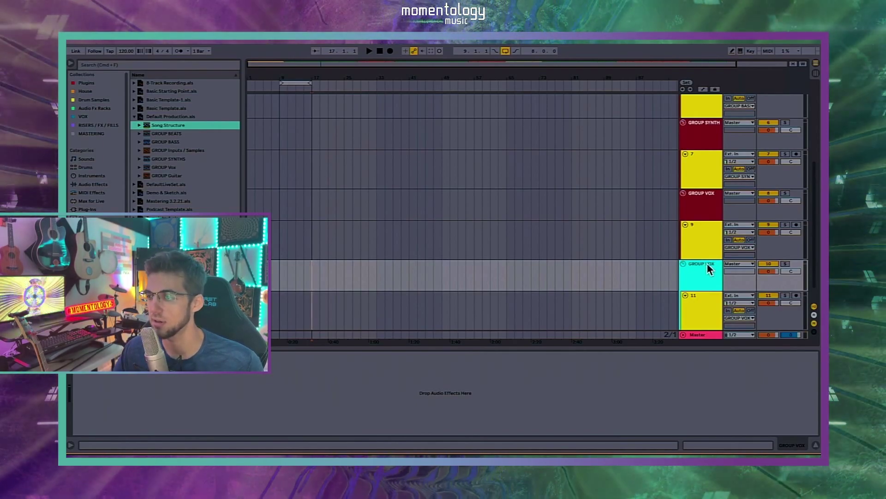
pyautogui.write('GROUP G')
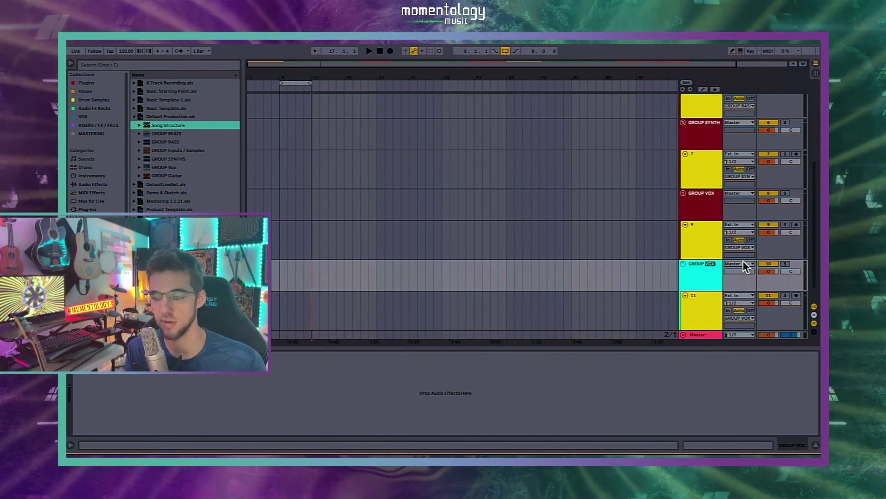
pyautogui.write('TR')
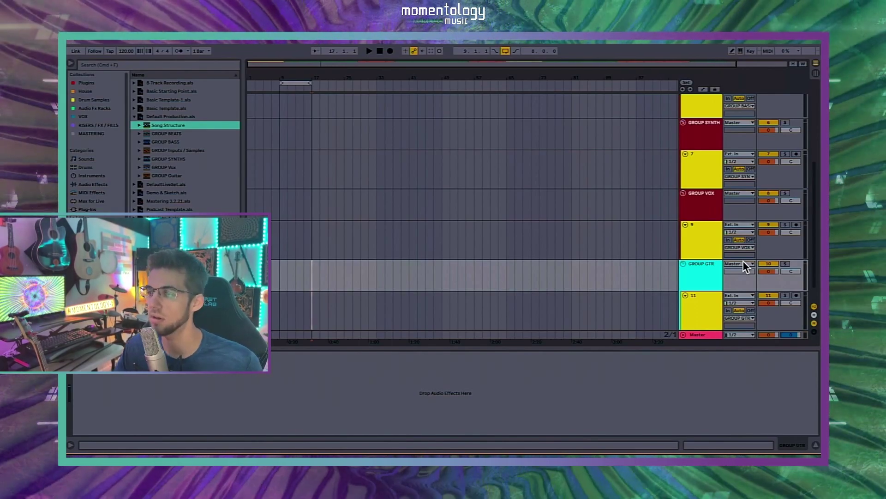
pyautogui.press('Return')
# Step: Collapse all five group tracks, from GROUP BEATS to GROUP GTR, to minimum height
pyautogui.scroll(5, 739, 245)
pyautogui.click(708, 146)
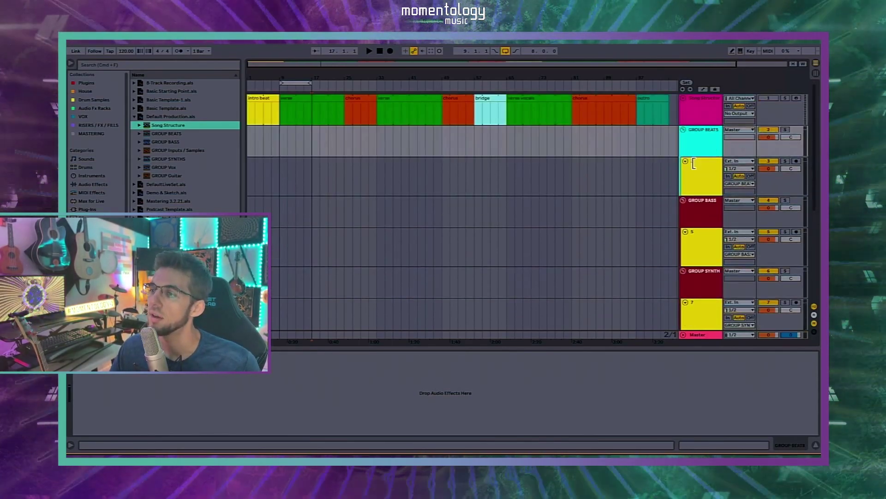
pyautogui.click(684, 201)
pyautogui.click(684, 209)
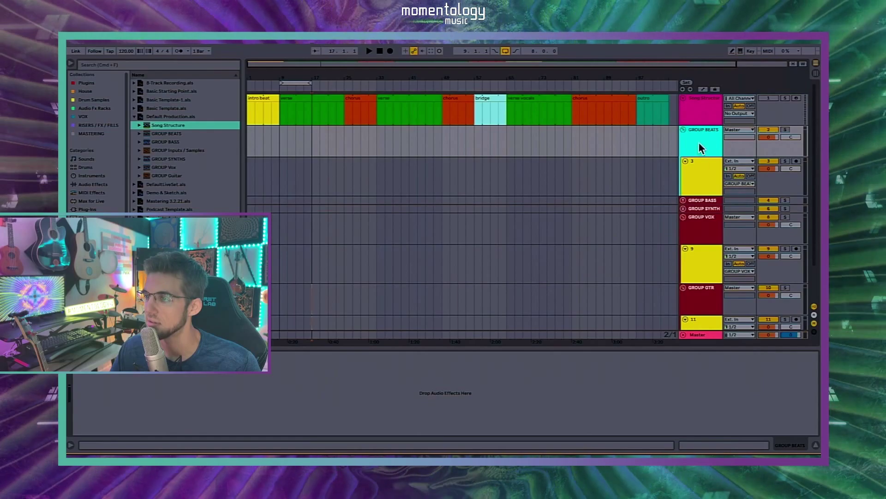
pyautogui.click(683, 217)
pyautogui.click(684, 226)
pyautogui.rightClick(700, 147)
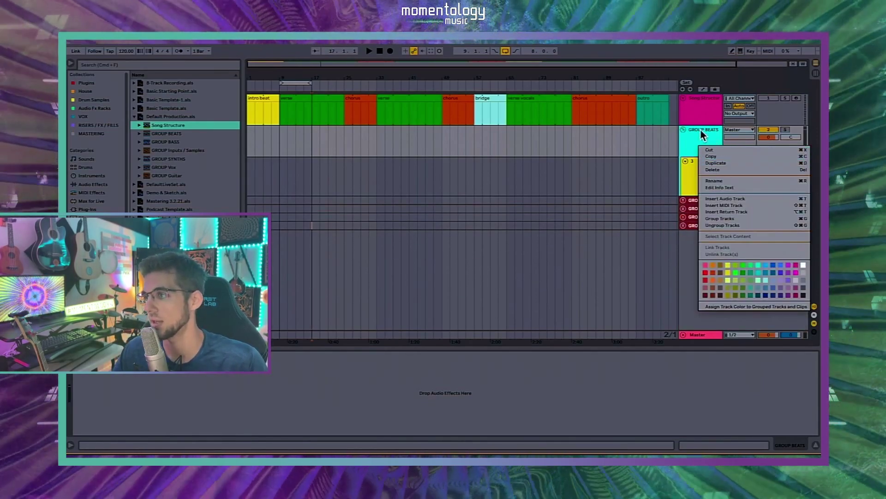
pyautogui.click(688, 132)
pyautogui.click(683, 130)
pyautogui.click(702, 138)
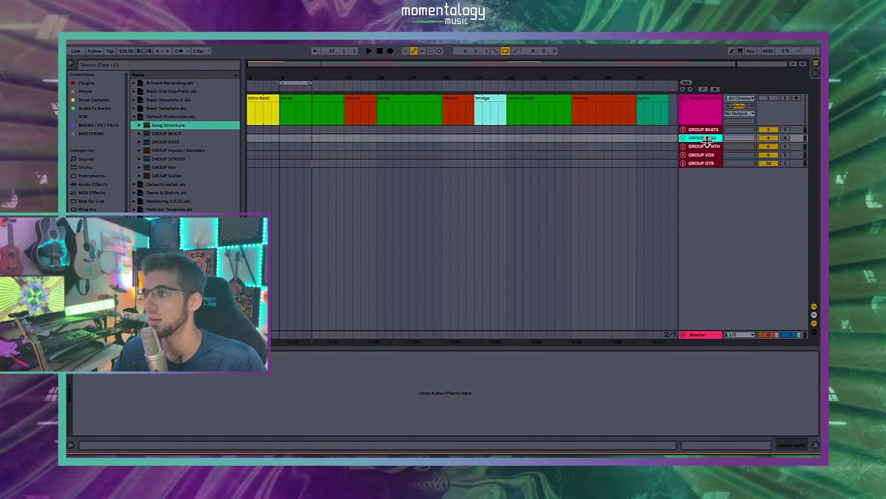
pyautogui.click(706, 146)
pyautogui.click(709, 155)
pyautogui.click(712, 163)
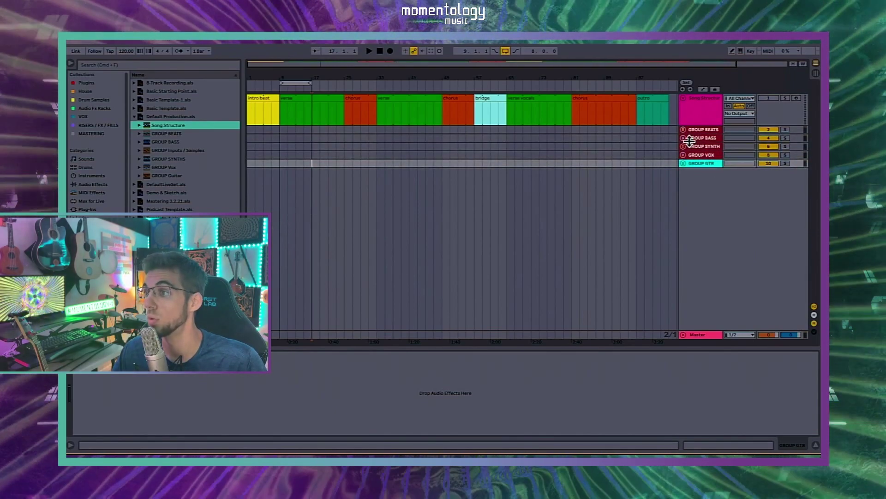
# Step: Color the GROUP BASS track burnt orange
pyautogui.click(705, 138)
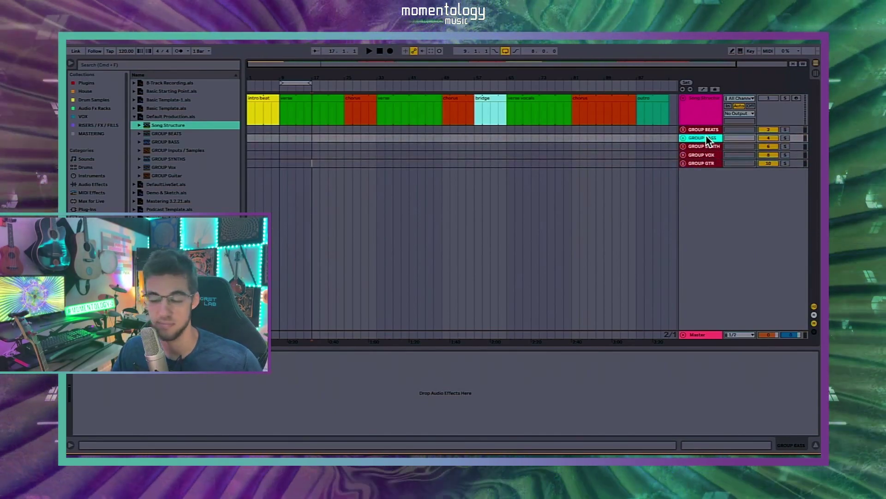
pyautogui.rightClick(708, 138)
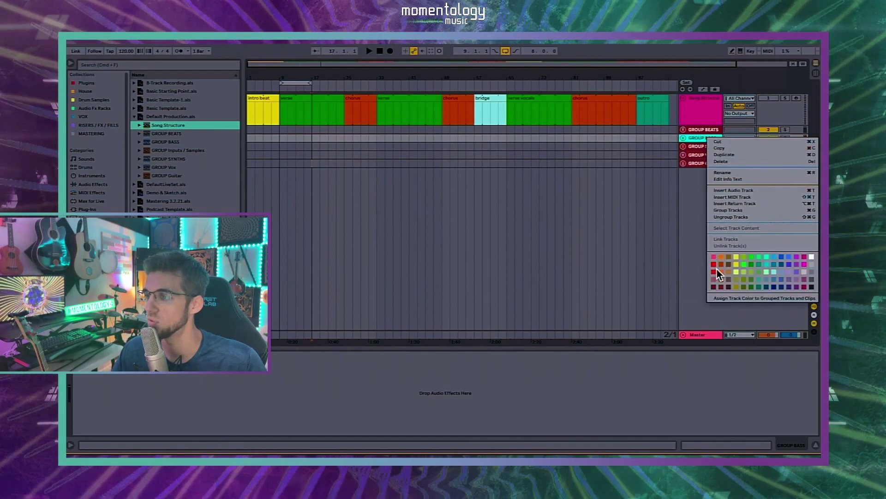
pyautogui.click(716, 267)
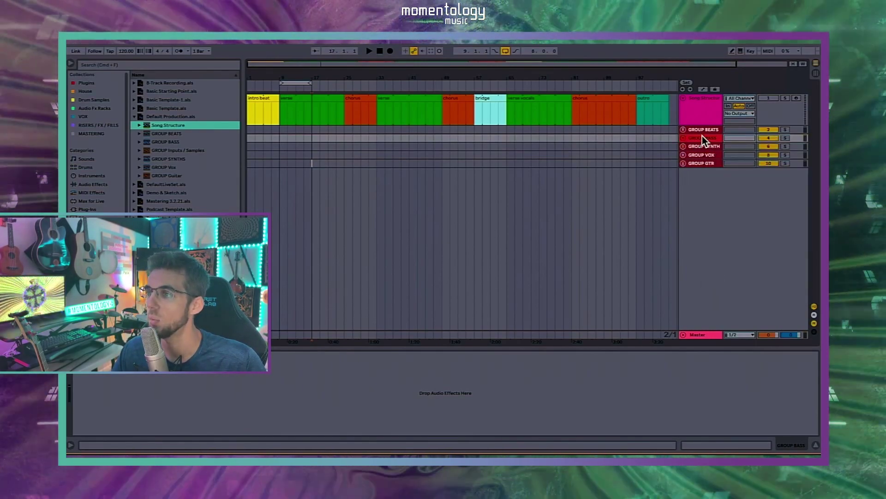
pyautogui.rightClick(702, 136)
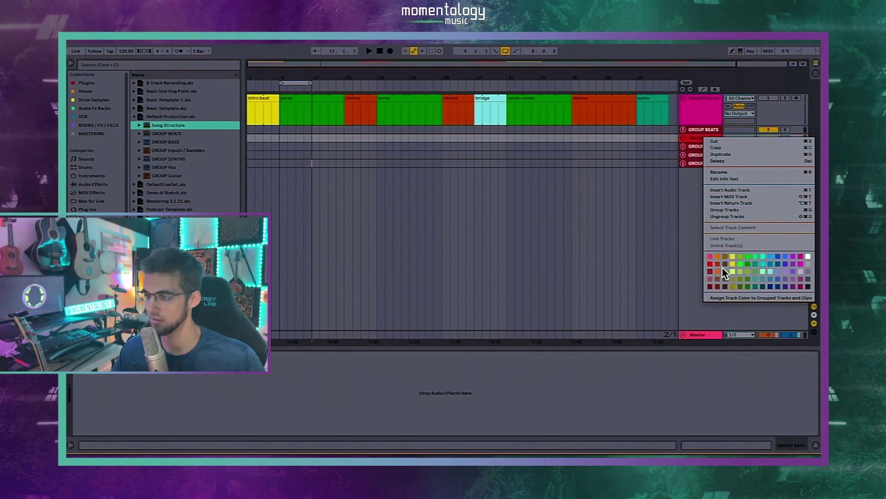
pyautogui.click(718, 263)
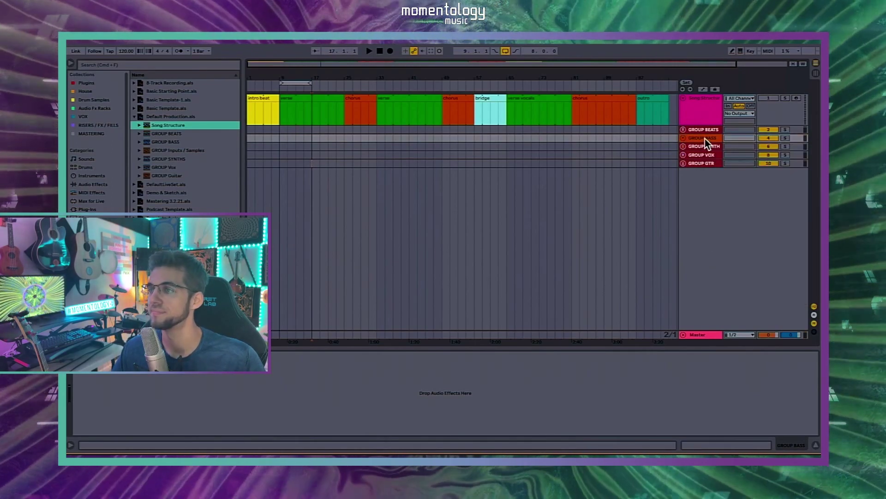
# Step: Recolor the GROUP BASS track a brighter orange that stands apart from the dark red GROUP BEATS track
pyautogui.rightClick(705, 138)
pyautogui.click(721, 260)
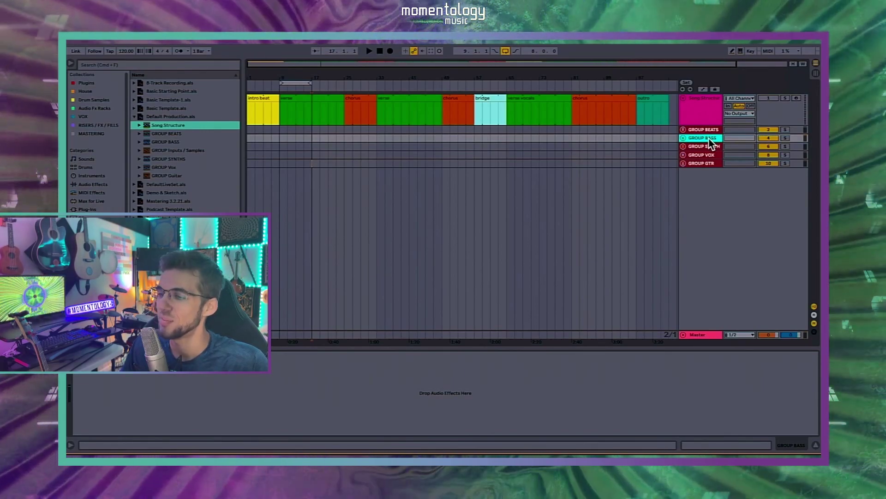
pyautogui.click(719, 129)
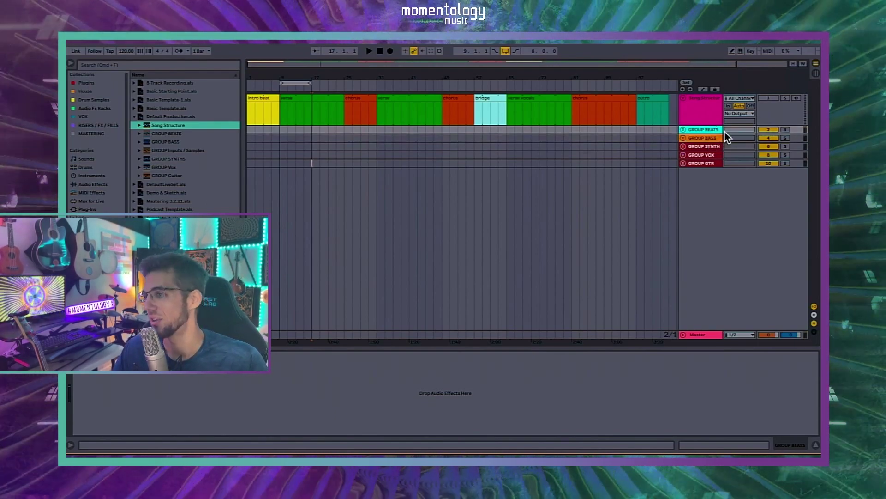
pyautogui.click(711, 136)
pyautogui.click(706, 129)
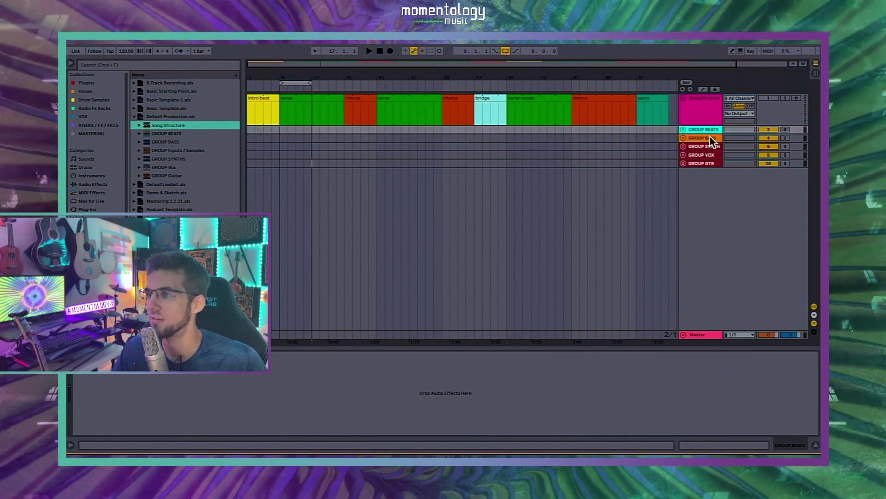
pyautogui.click(710, 136)
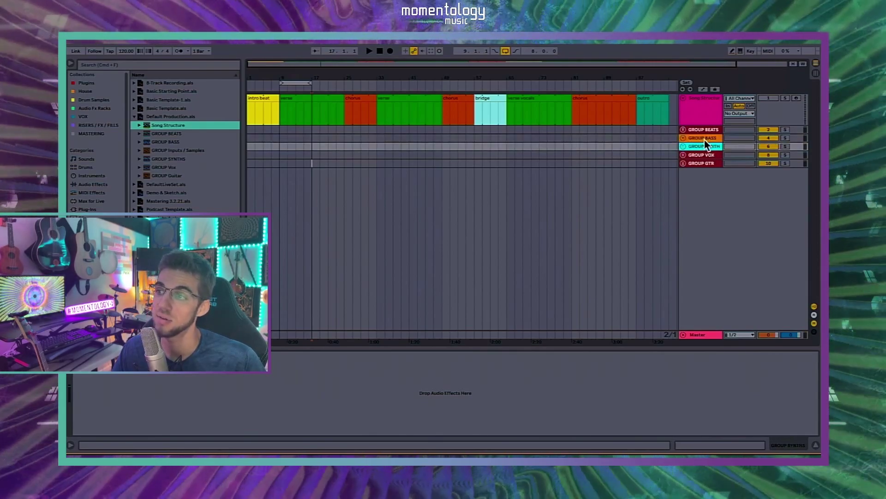
# Step: Insert an audio track below the GROUP BASS group and color it yellow
pyautogui.rightClick(705, 138)
pyautogui.click(741, 194)
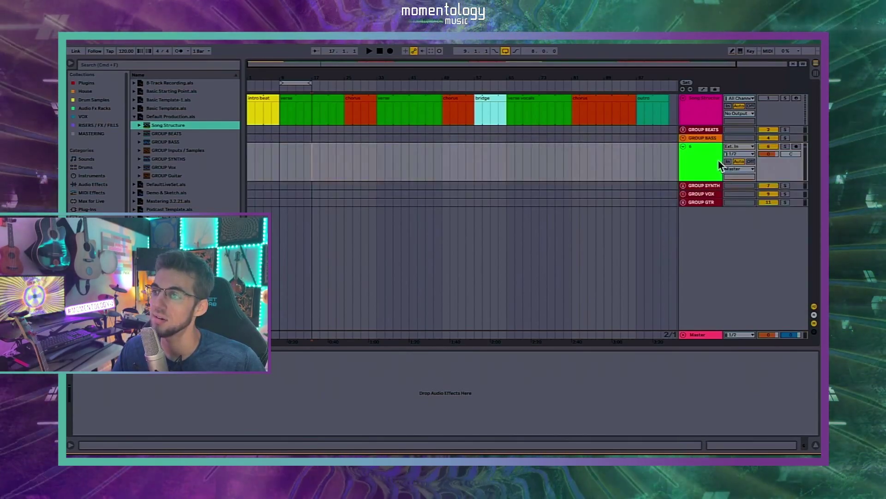
pyautogui.rightClick(711, 152)
pyautogui.click(741, 293)
pyautogui.press('super+z')
# Step: Group the yellow audio track, name the group GROUP SAMPLES/FX, and collapse it to minimum height
pyautogui.rightClick(706, 154)
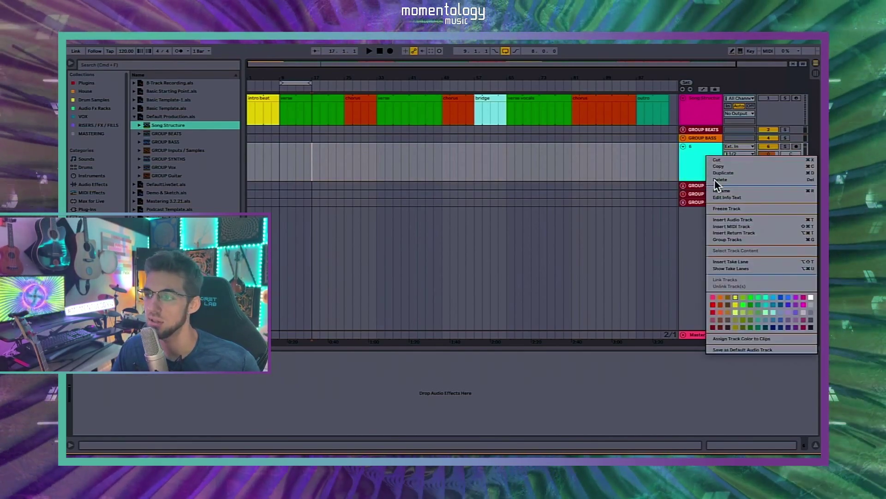
pyautogui.click(733, 236)
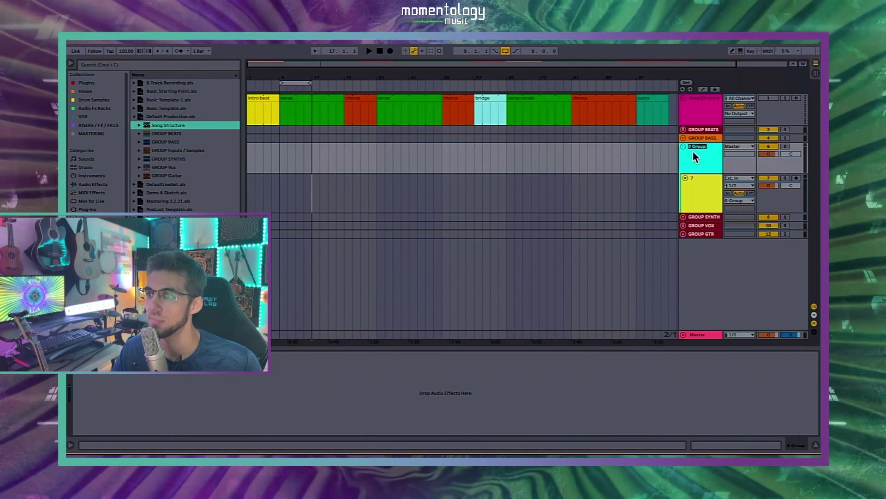
pyautogui.write('GROUP SAMPLES')
pyautogui.write('/F')
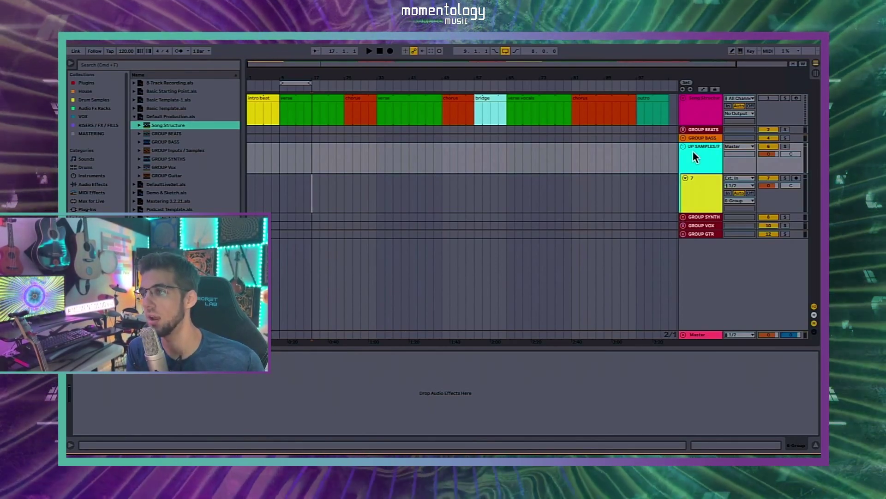
pyautogui.write('X')
pyautogui.press('Return')
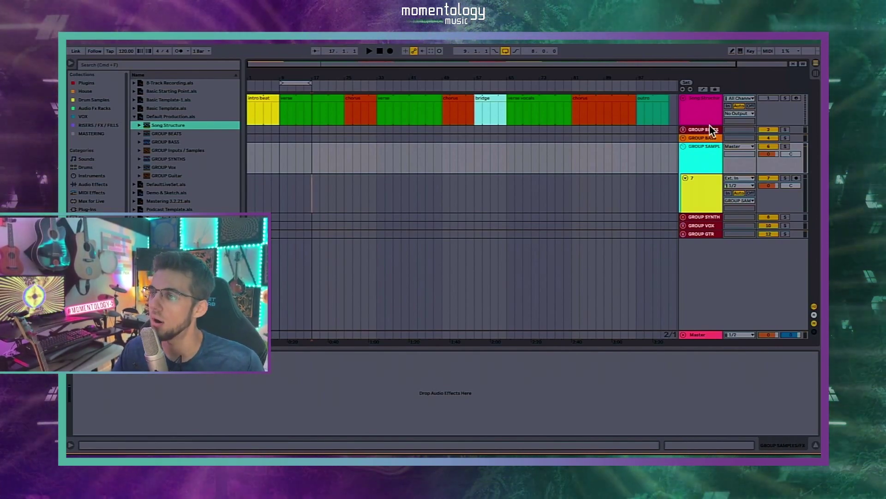
pyautogui.click(684, 146)
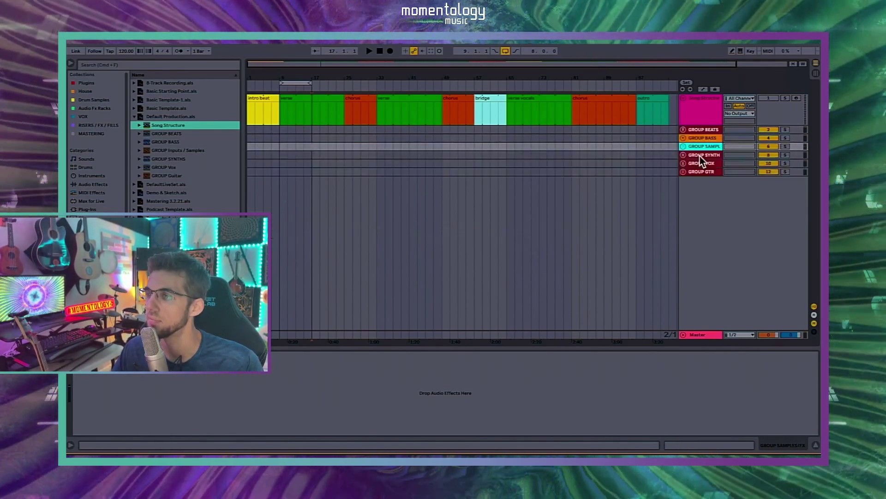
# Step: Color the GROUP SYNTHS track bright green
pyautogui.rightClick(701, 154)
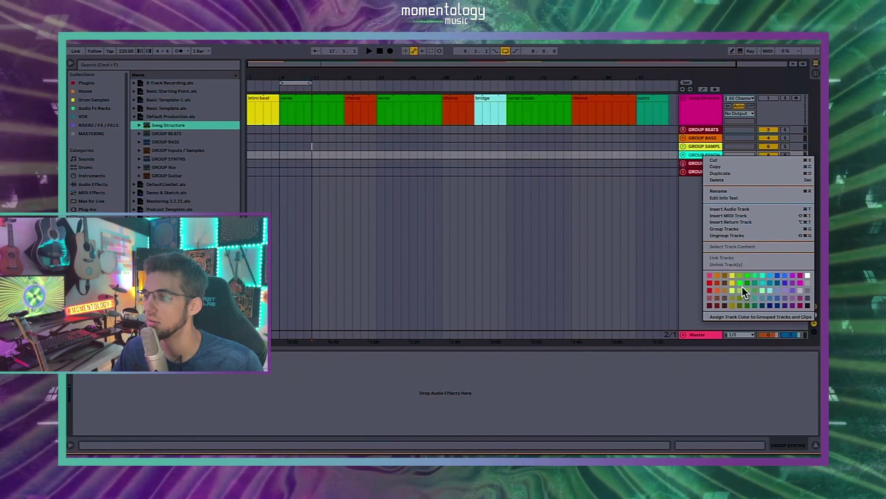
pyautogui.click(744, 290)
pyautogui.rightClick(705, 154)
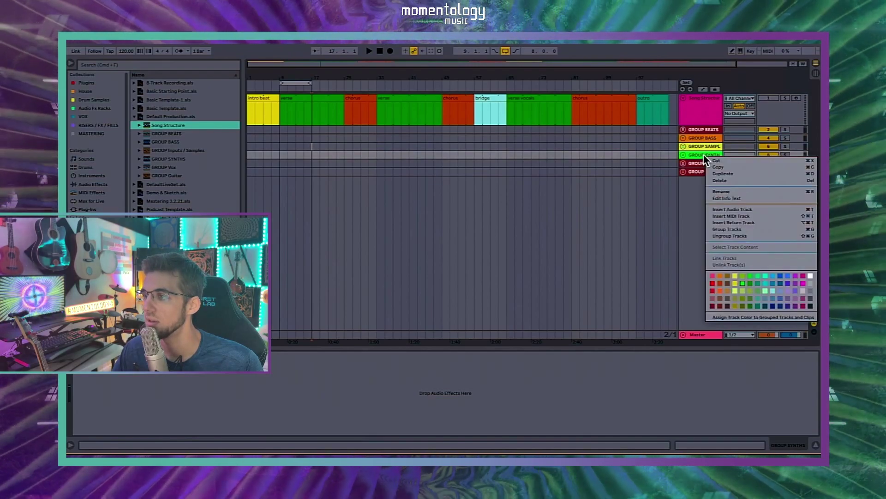
pyautogui.click(655, 252)
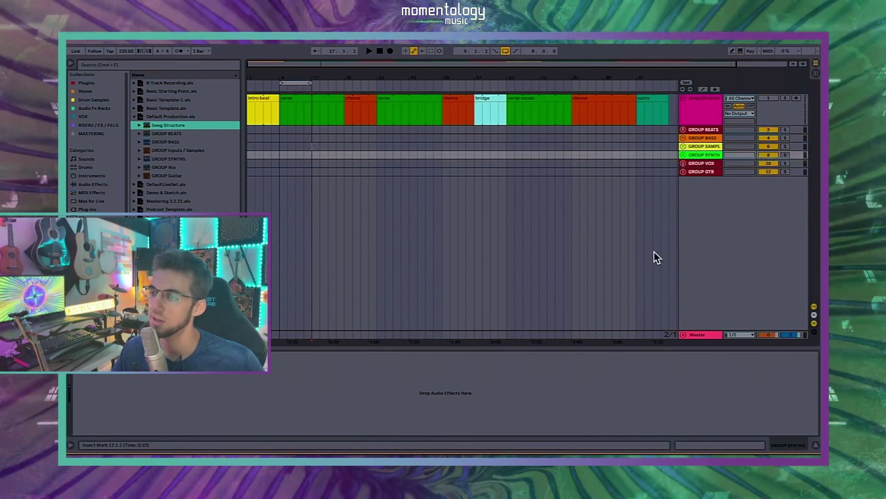
# Step: Step through the group tracks starting at GROUP BEATS to review their color order
pyautogui.click(706, 129)
pyautogui.press('Down')
pyautogui.press('Down')
pyautogui.press('Down')
pyautogui.press('Down')
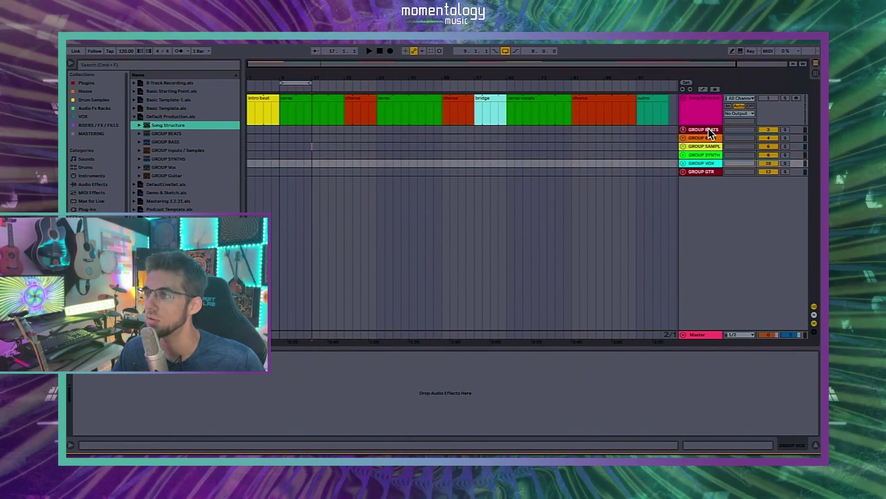
pyautogui.click(708, 128)
pyautogui.click(709, 138)
pyautogui.click(711, 146)
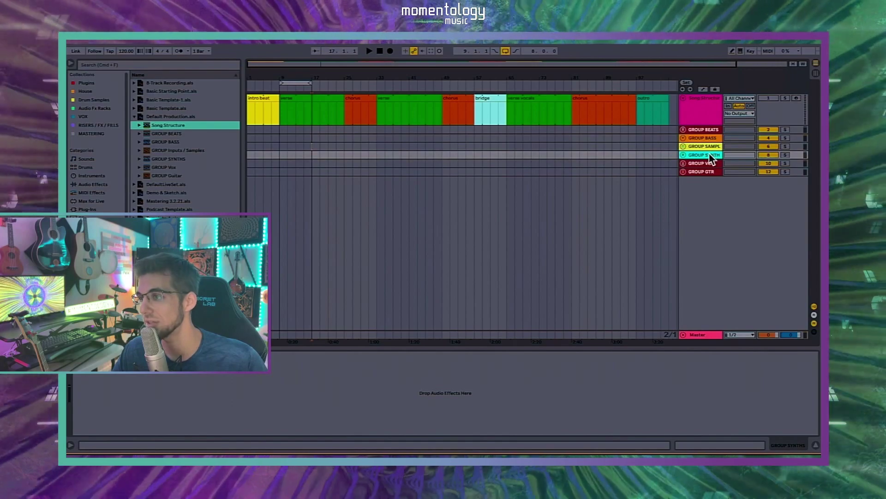
# Step: Try two different shades of blue on the GROUP VOX track
pyautogui.click(709, 164)
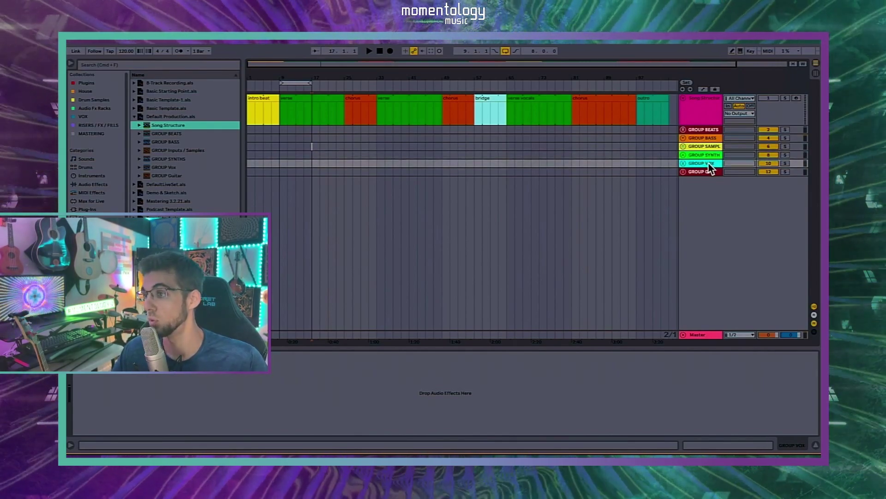
pyautogui.rightClick(708, 164)
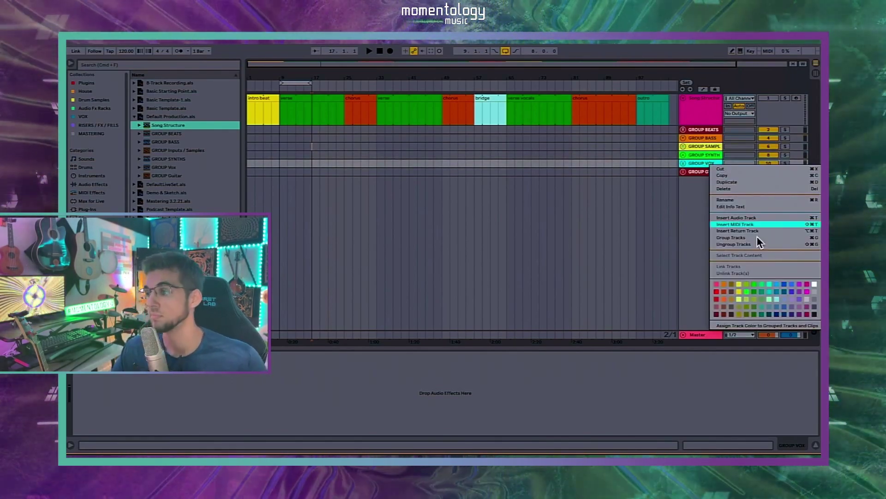
pyautogui.click(785, 284)
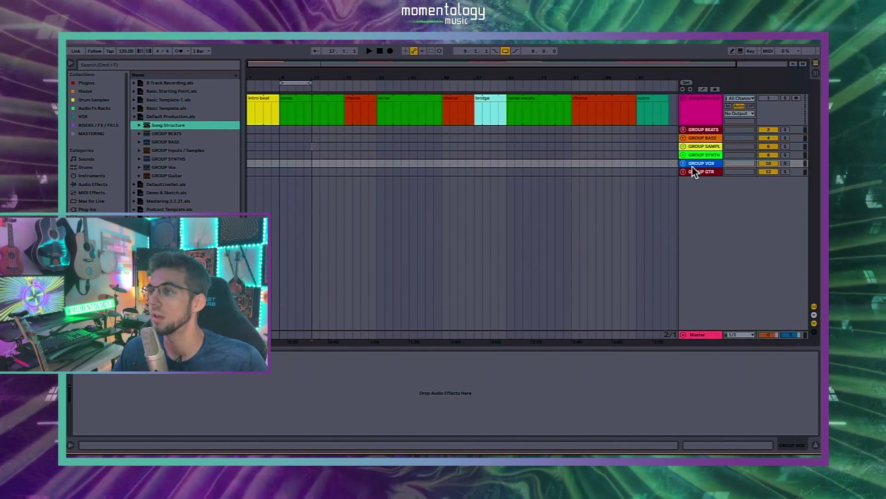
pyautogui.click(707, 165)
pyautogui.rightClick(710, 165)
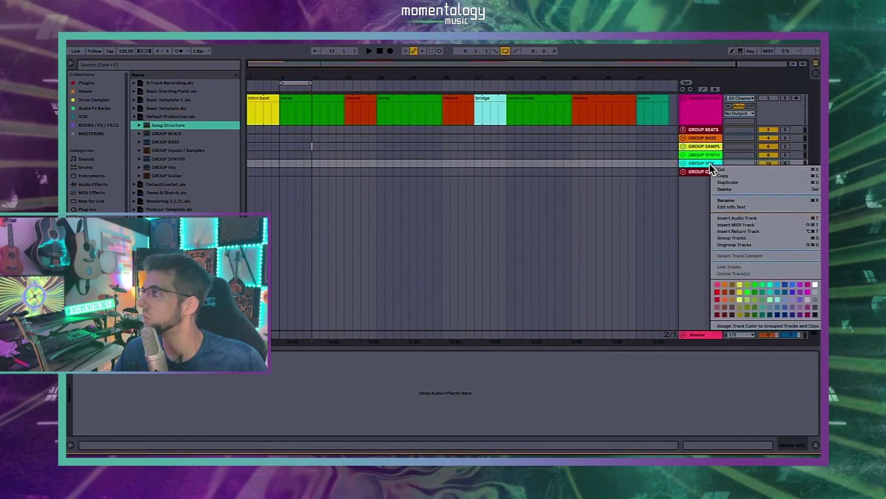
pyautogui.click(792, 293)
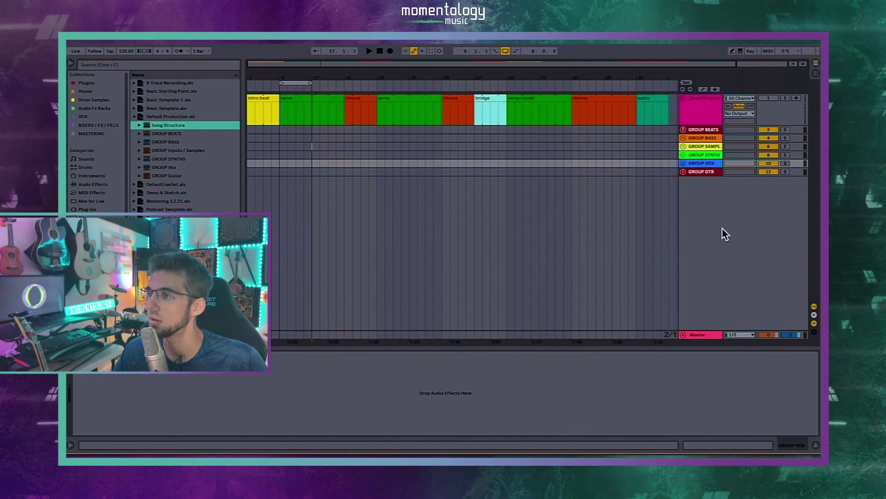
# Step: Try cyan on the GROUP VOX track, and settle on a deep teal blue instead
pyautogui.click(706, 165)
pyautogui.rightClick(705, 166)
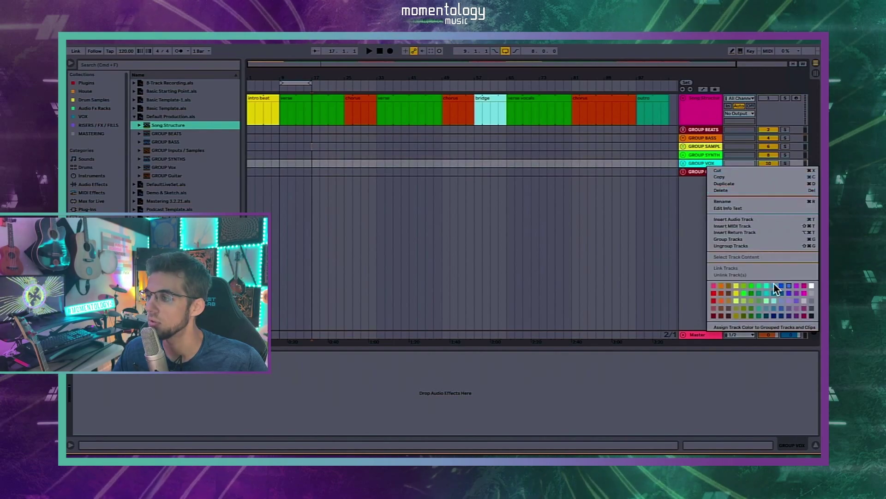
pyautogui.click(766, 285)
pyautogui.click(705, 172)
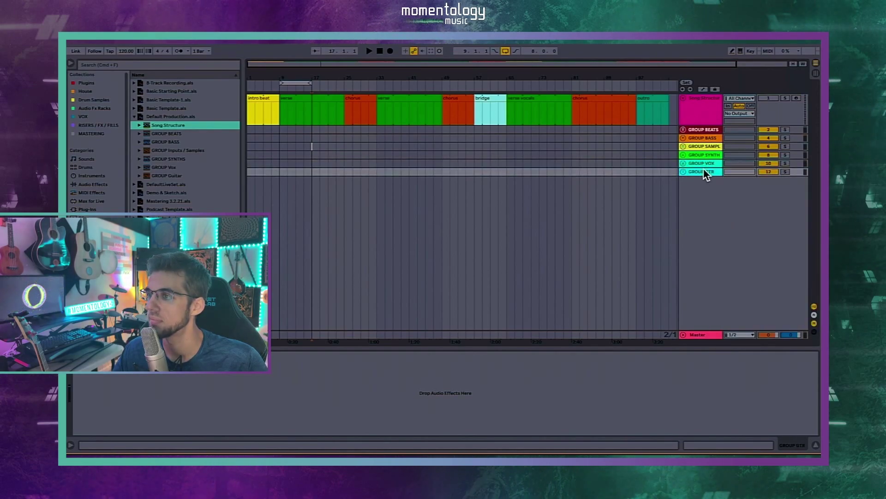
pyautogui.rightClick(704, 164)
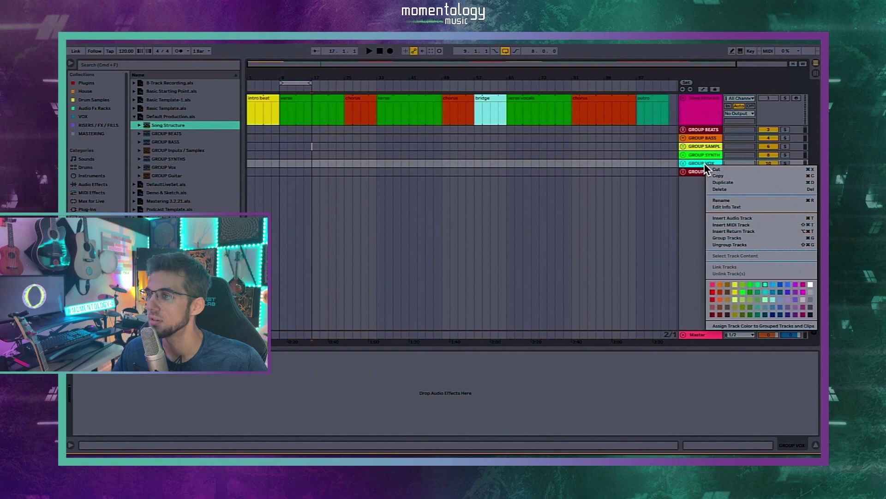
pyautogui.click(774, 291)
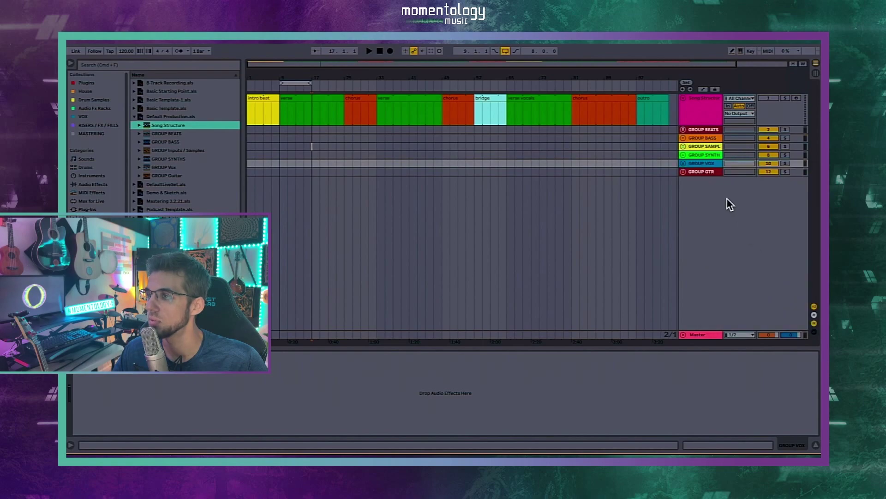
# Step: Try bright violet and indigo on the GROUP GTR track, and settle on a medium purple
pyautogui.click(706, 172)
pyautogui.rightClick(708, 171)
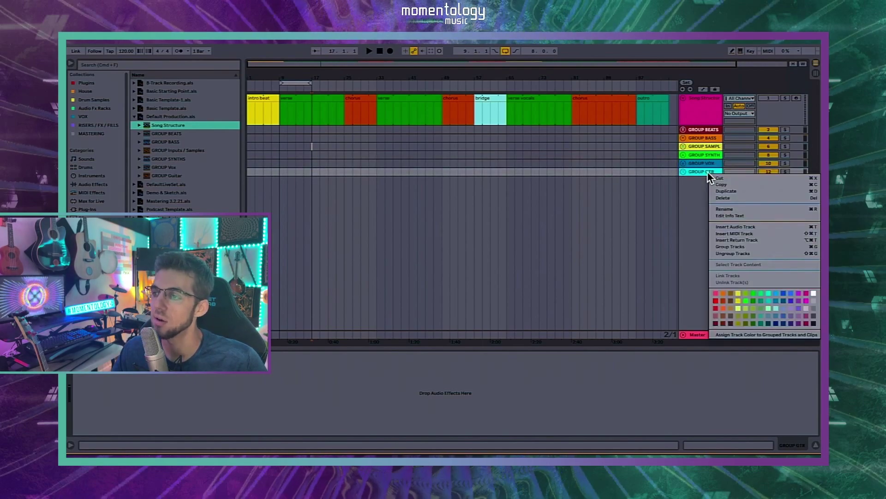
pyautogui.click(799, 295)
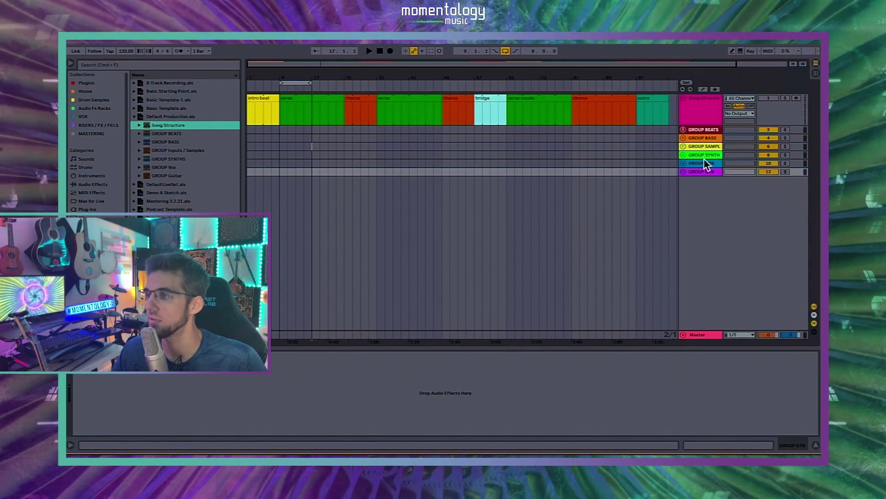
pyautogui.rightClick(707, 174)
pyautogui.click(790, 301)
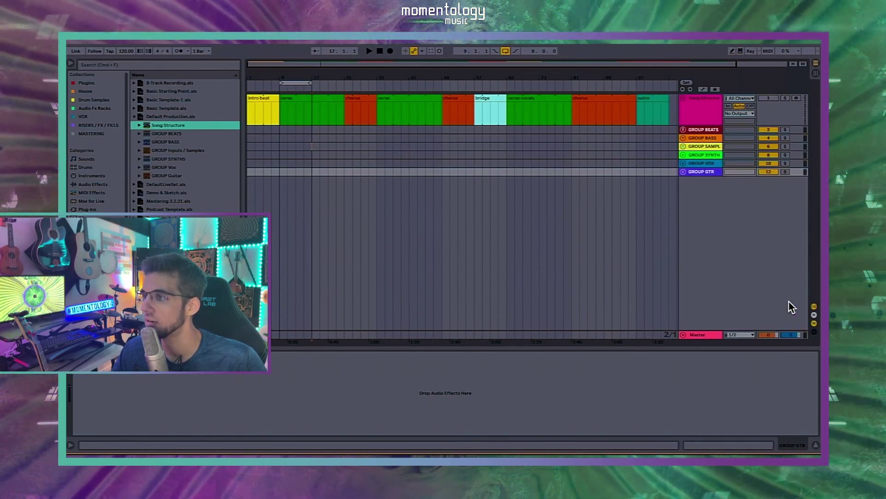
pyautogui.rightClick(701, 174)
pyautogui.click(791, 295)
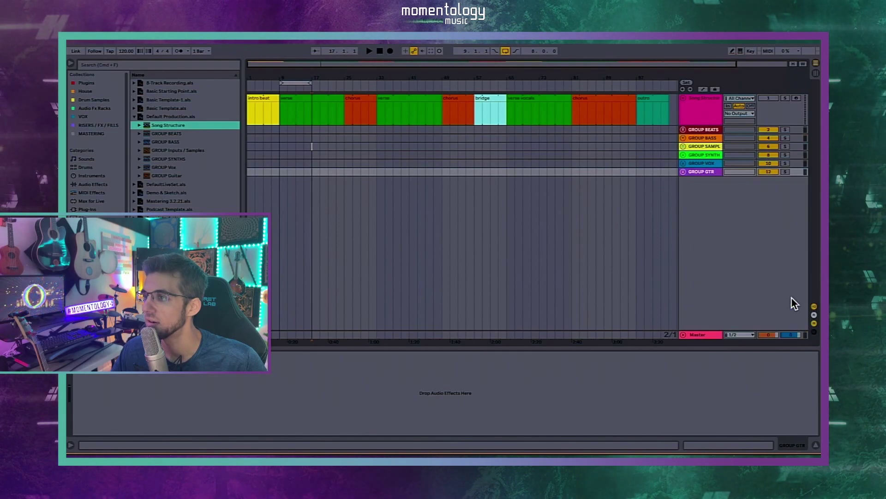
# Step: Review the color-coded groups from GROUP BEATS to GROUP GTR, briefly unfolding GROUP BEATS to view its contents
pyautogui.click(705, 163)
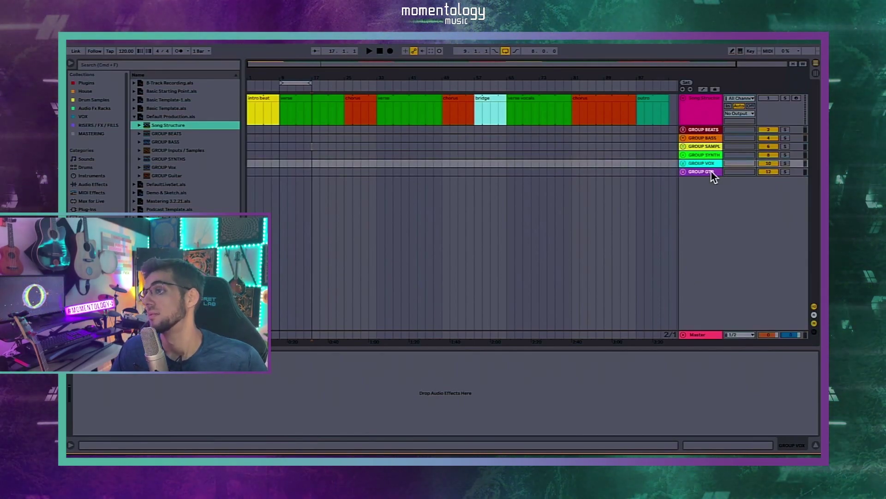
pyautogui.click(711, 171)
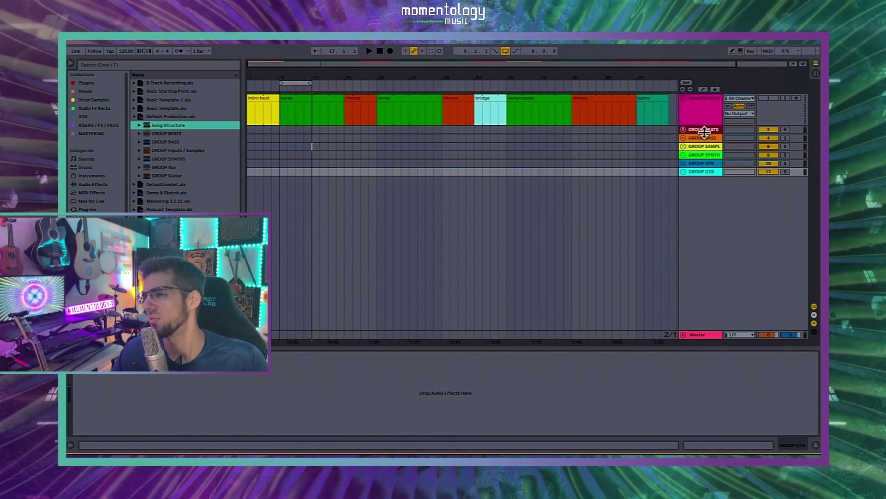
pyautogui.click(702, 129)
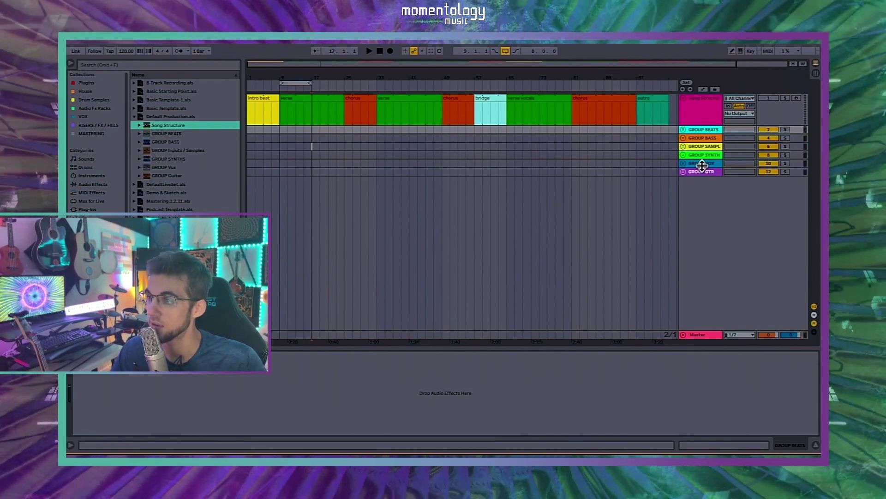
pyautogui.click(683, 130)
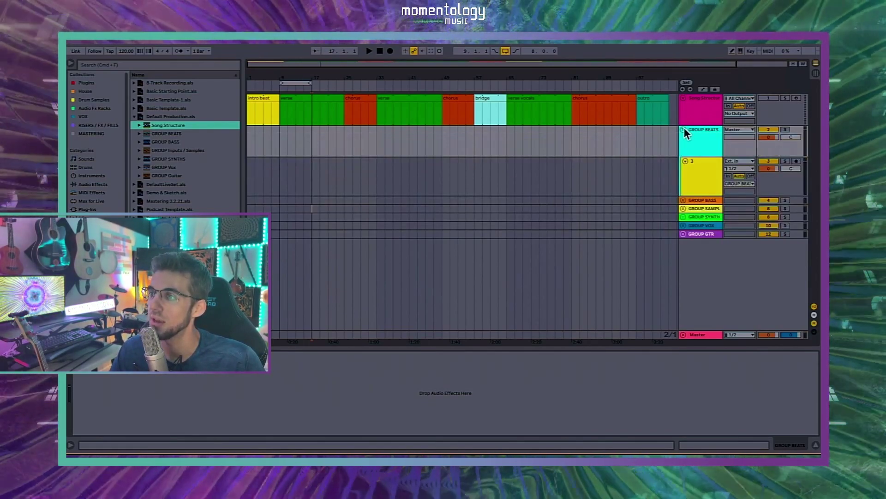
pyautogui.click(684, 129)
pyautogui.click(710, 139)
pyautogui.click(715, 146)
pyautogui.click(716, 156)
pyautogui.click(711, 163)
pyautogui.click(706, 172)
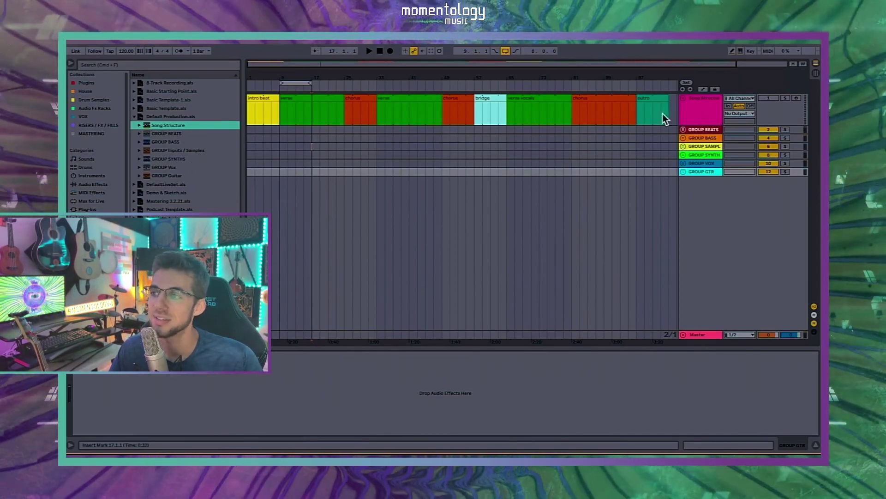
# Step: Unfold the GROUP BEATS group to show the audio track inside it
pyautogui.click(696, 131)
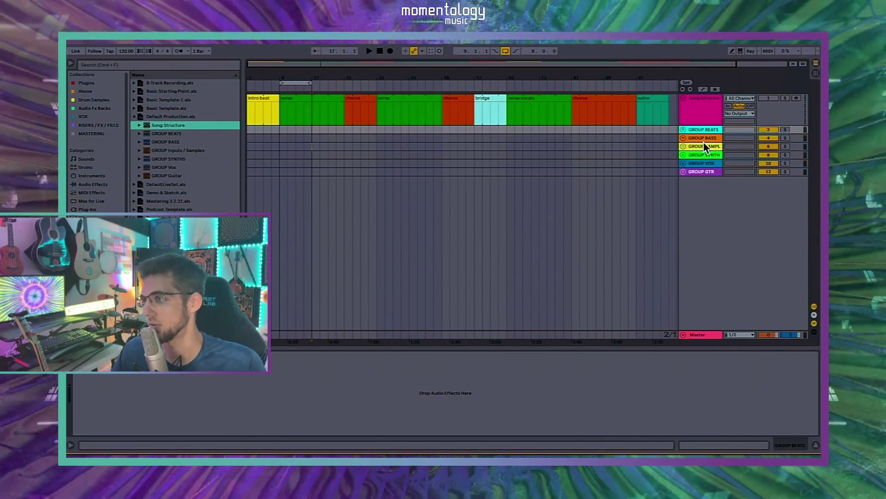
pyautogui.click(683, 129)
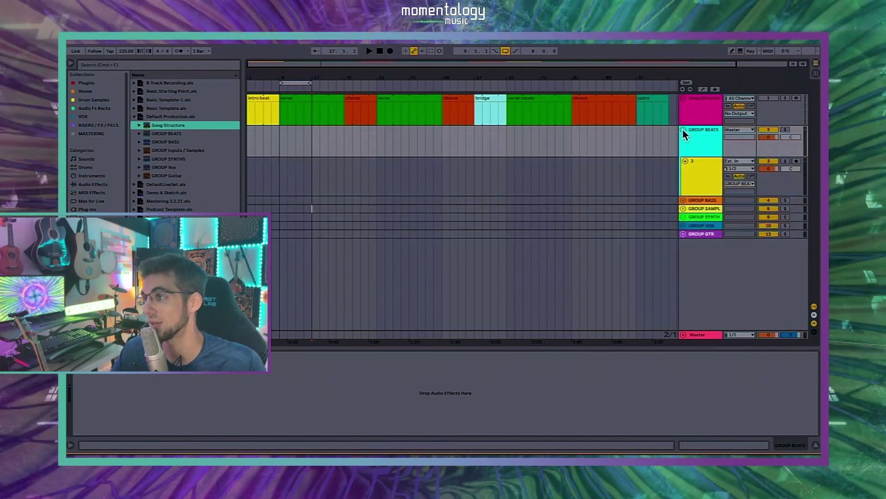
# Step: Fold and unfold GROUP BEATS, and check the Drum Loops track inside the Default Production template's GROUP BEATS in the browser
pyautogui.click(683, 130)
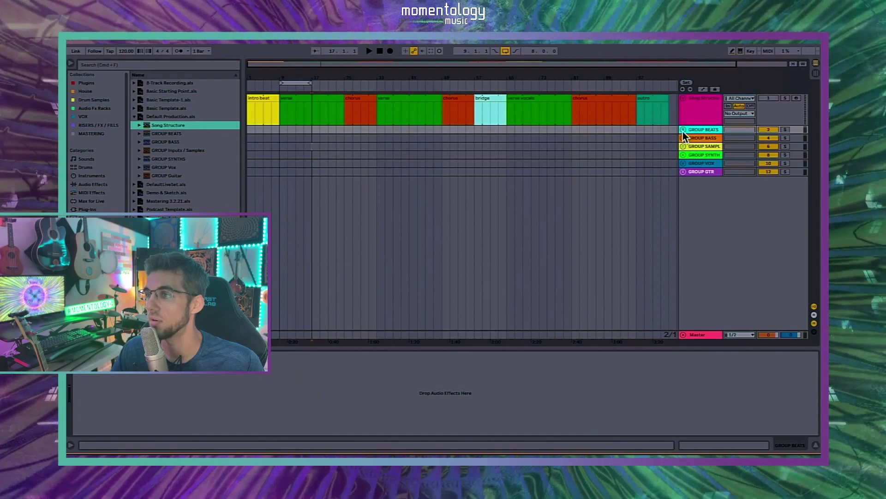
pyautogui.click(684, 129)
pyautogui.click(711, 163)
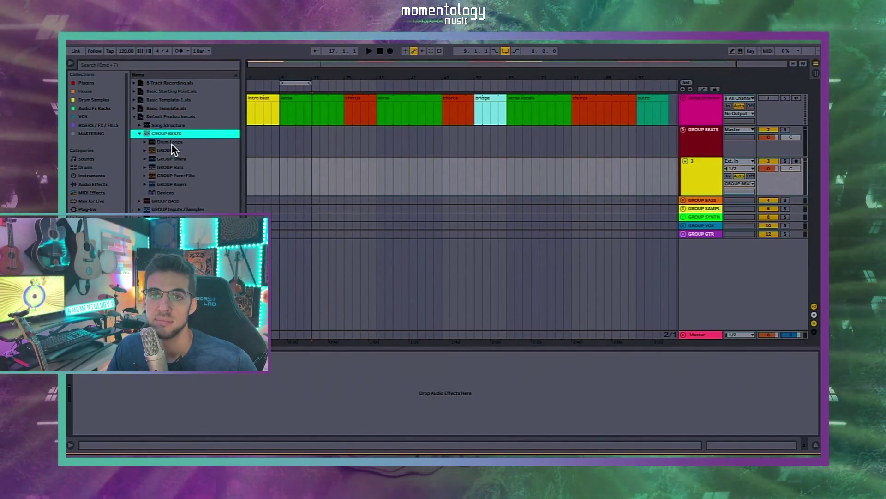
pyautogui.click(172, 143)
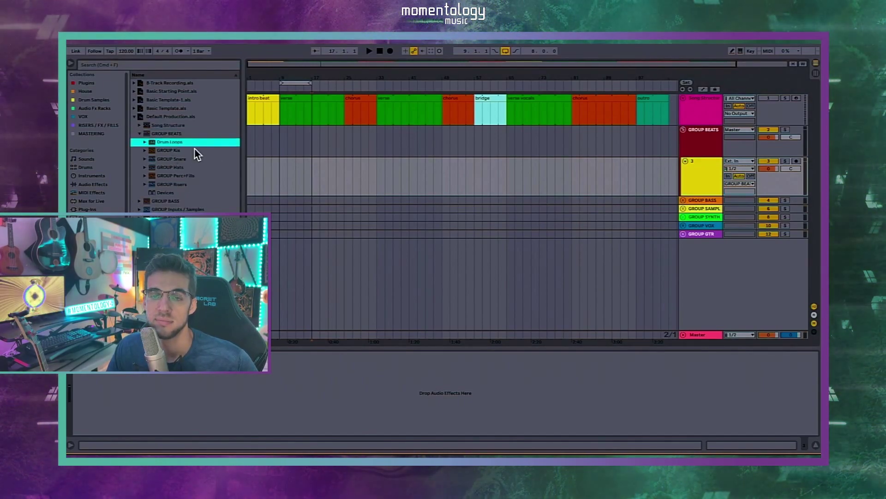
# Step: Rename the audio track inside GROUP BEATS as Drum Loop
pyautogui.click(696, 165)
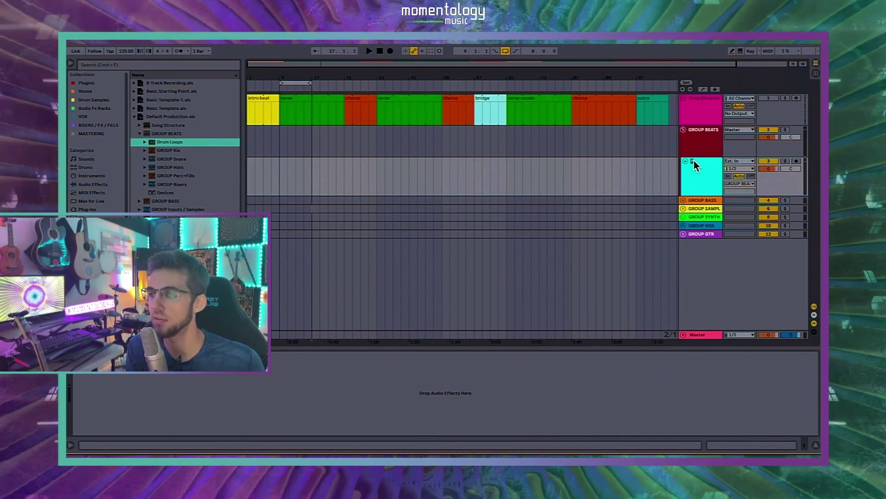
pyautogui.write('m L')
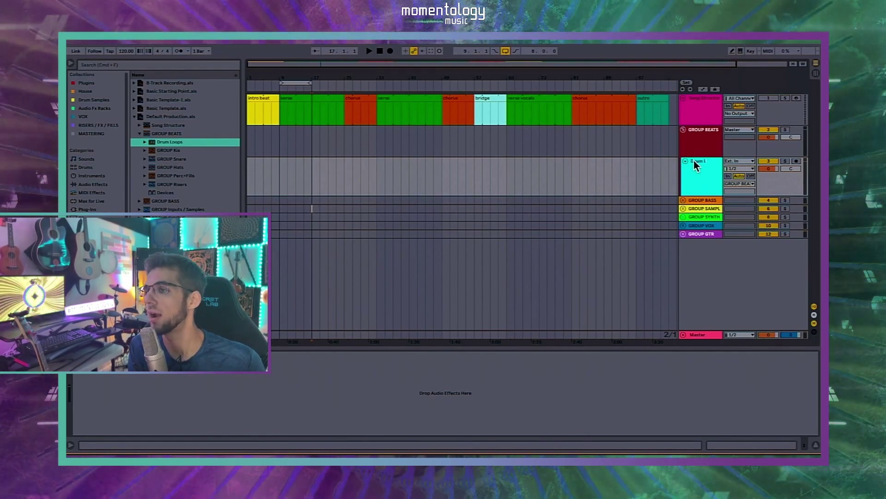
pyautogui.write('oop')
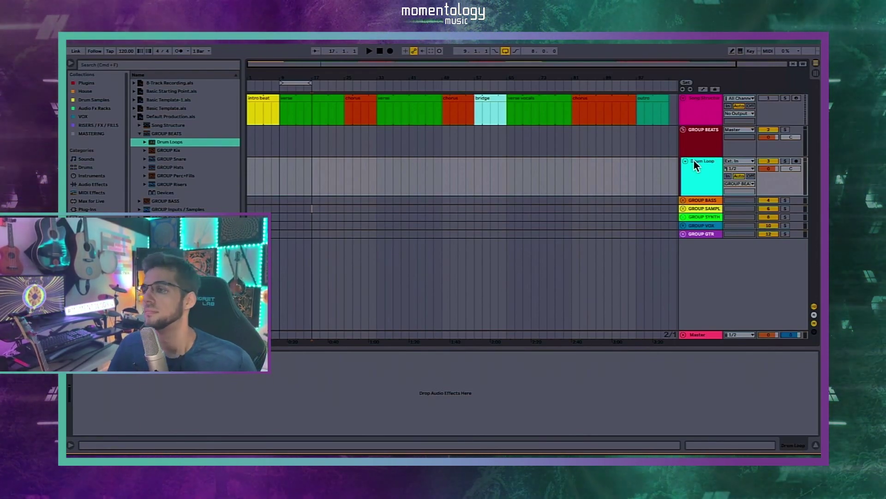
# Step: Color the Drum Loop track a muted dusty red, and compare it with the dark red GROUP BEATS track
pyautogui.rightClick(707, 162)
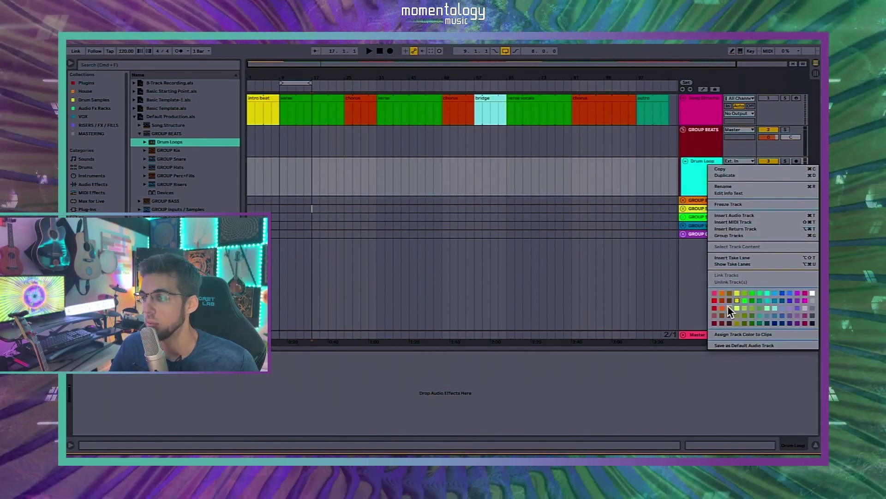
pyautogui.click(714, 316)
pyautogui.click(700, 139)
pyautogui.click(694, 176)
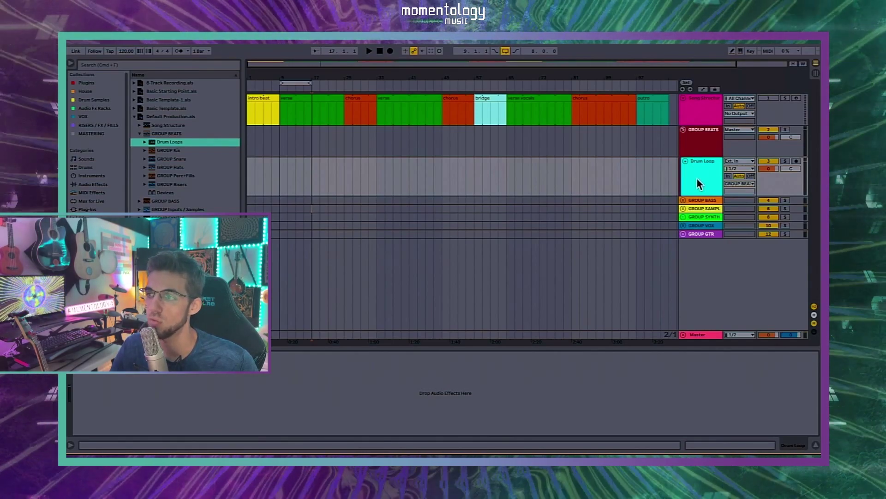
# Step: Insert two return tracks above the Master track
pyautogui.click(815, 315)
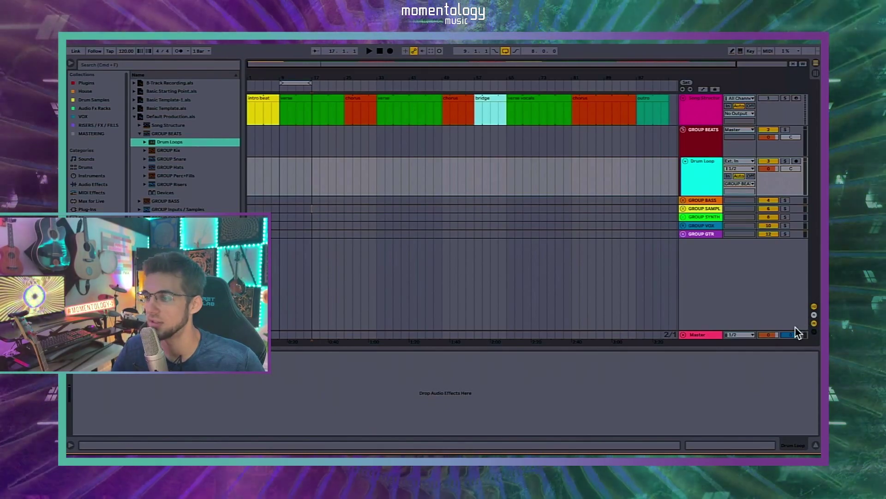
pyautogui.rightClick(766, 315)
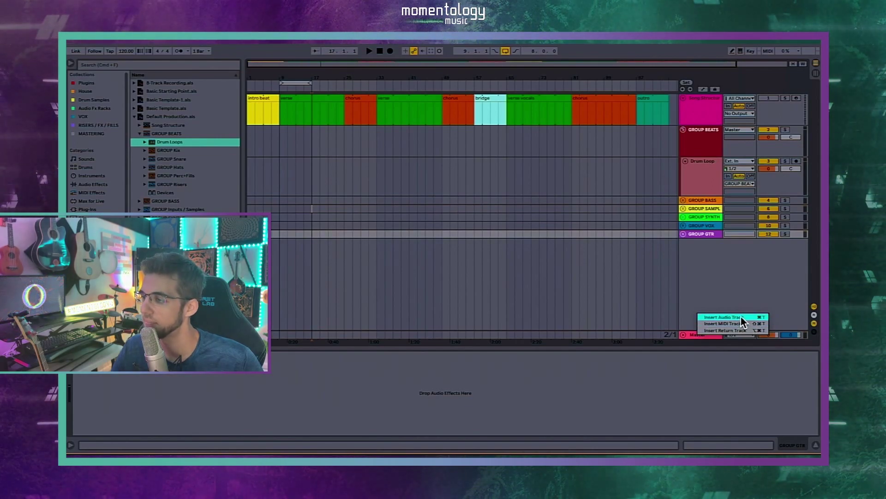
pyautogui.click(748, 329)
pyautogui.rightClick(733, 307)
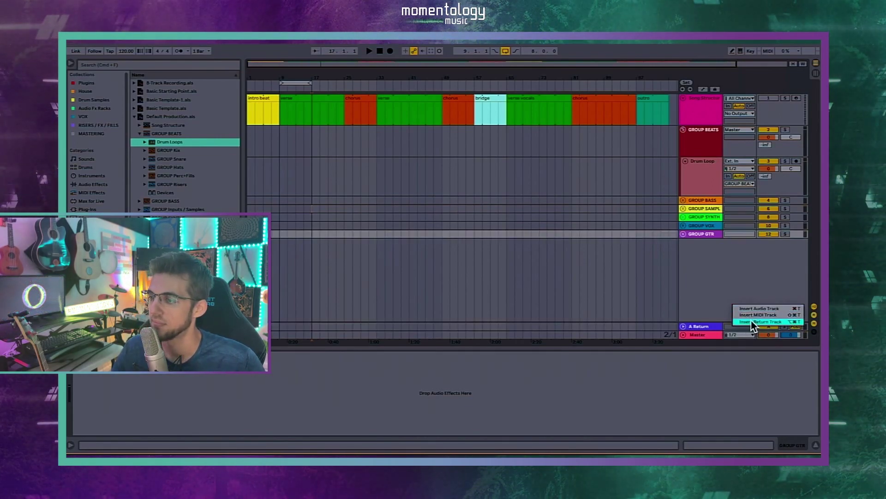
pyautogui.click(752, 322)
# Step: Review the A Return track alongside the Drum Loop and GROUP BEATS tracks
pyautogui.click(699, 318)
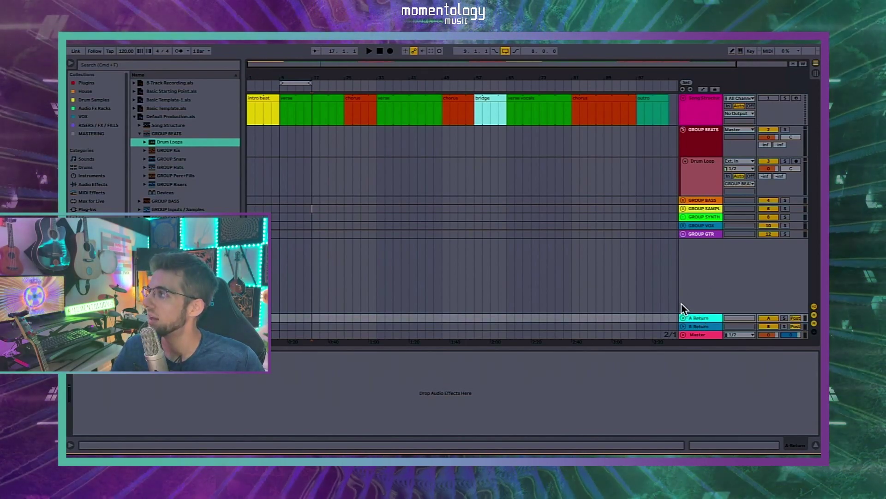
pyautogui.click(710, 183)
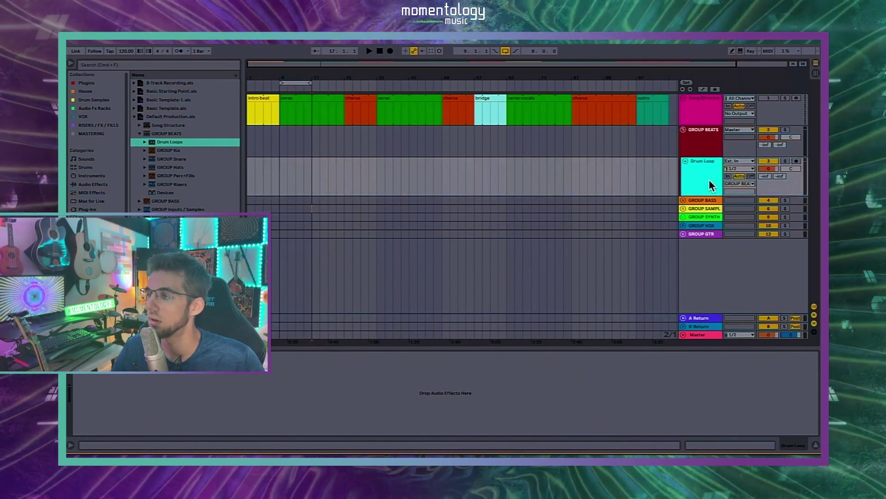
pyautogui.click(699, 150)
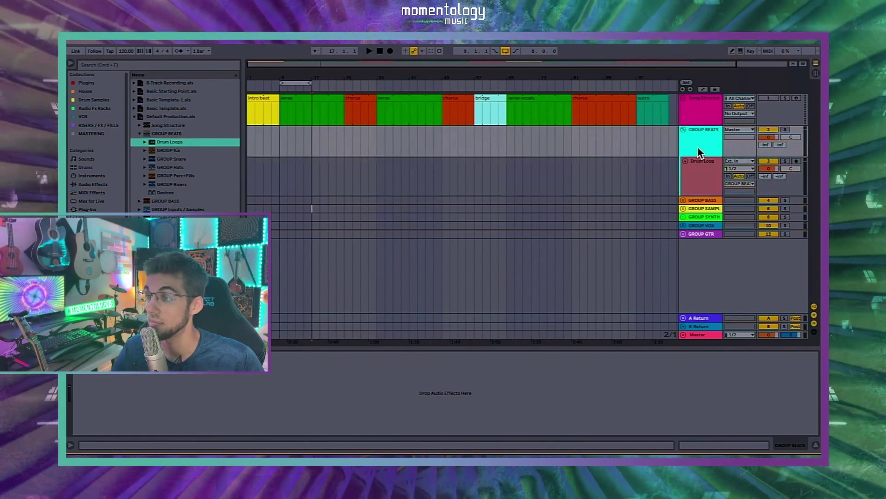
pyautogui.click(704, 171)
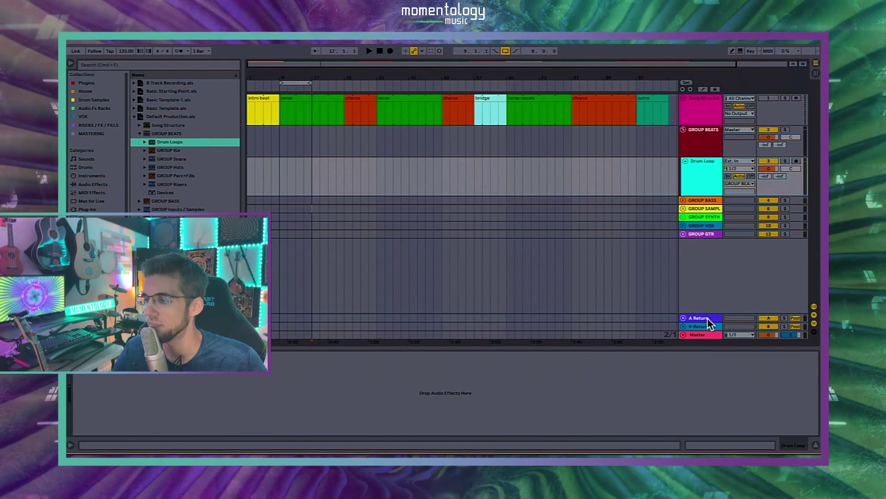
# Step: Load Convolution Reverb Pro from the Audio Fx Racks collection onto the A Return track
pyautogui.click(708, 318)
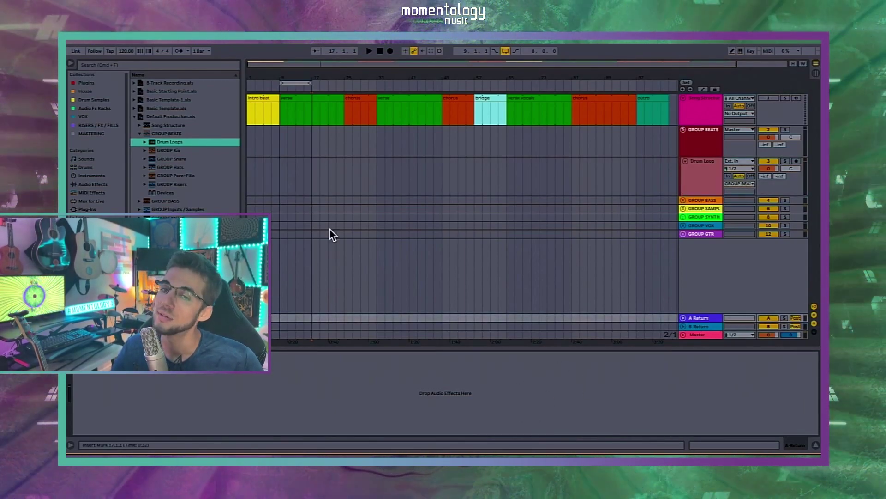
pyautogui.click(95, 109)
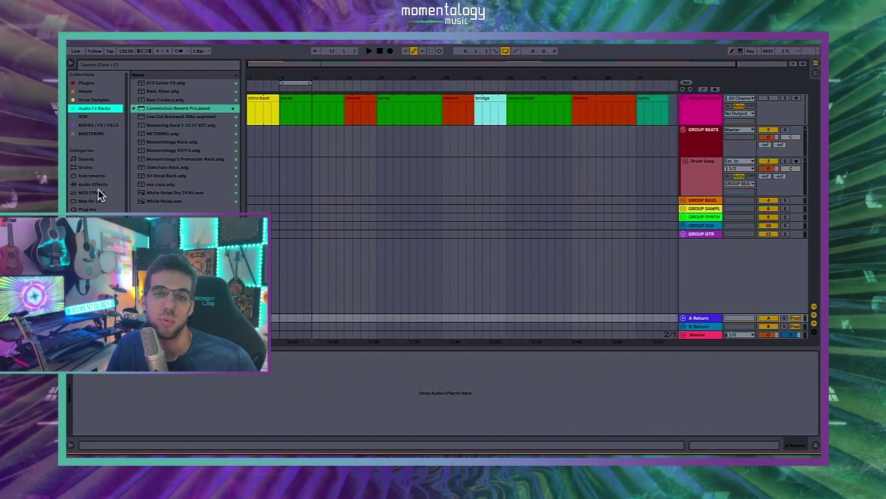
pyautogui.moveTo(163, 110); pyautogui.dragTo(178, 403)
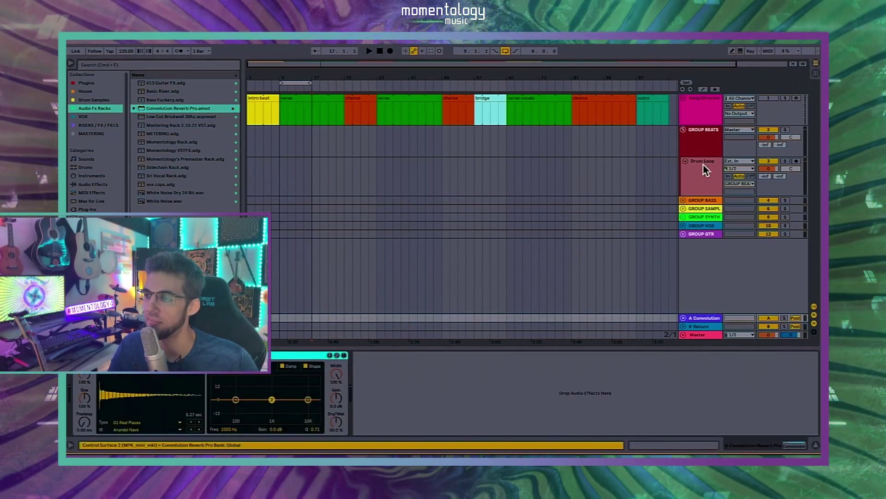
# Step: Select the Drum Loop track, widen the Arrangement track headers, and switch to Session View
pyautogui.click(704, 170)
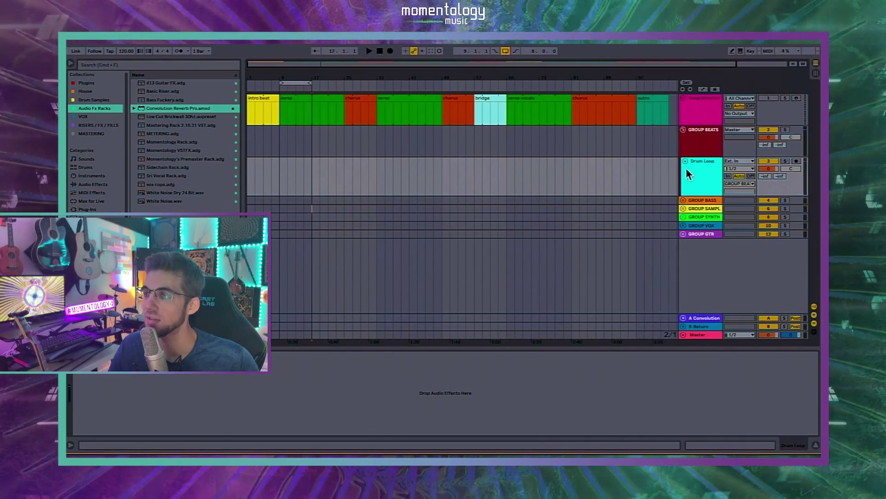
pyautogui.moveTo(679, 171); pyautogui.dragTo(608, 172)
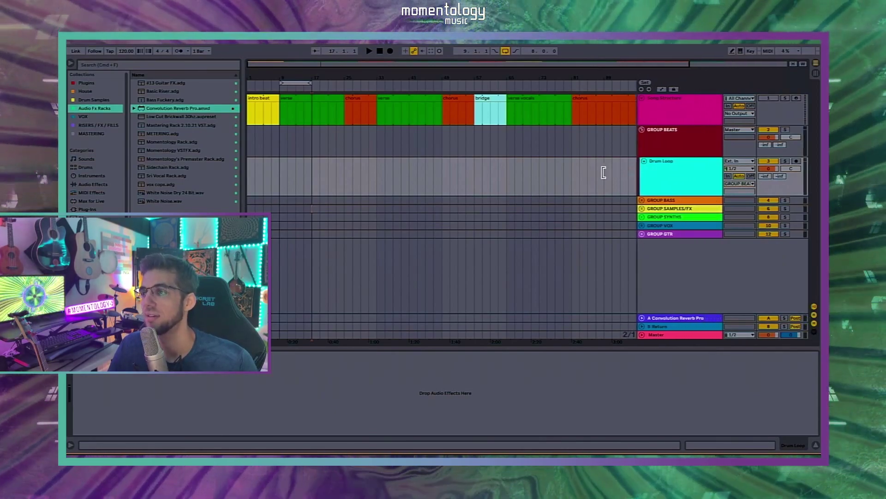
pyautogui.press('Tab')
# Step: Raise the Drum Loop track's send A to 0 dB, and view the return's reverb and the GROUP VOX and GROUP SYNTHS tracks
pyautogui.moveTo(331, 275); pyautogui.dragTo(331, 254)
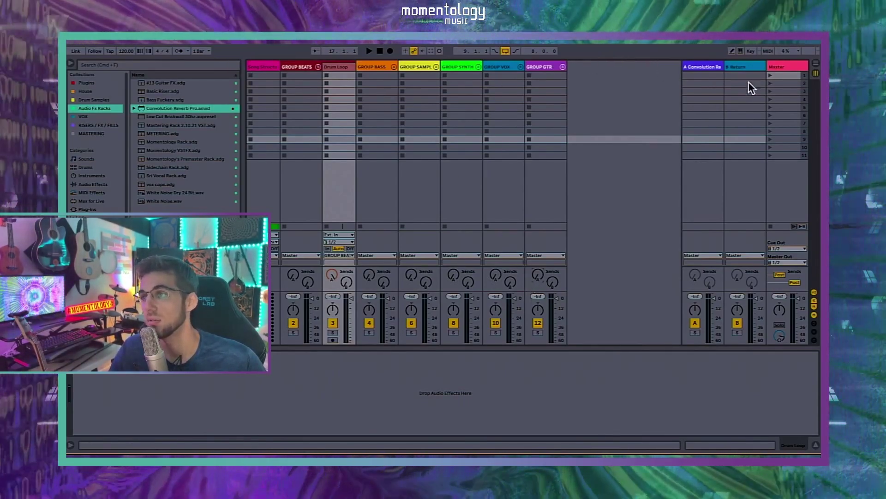
pyautogui.click(711, 67)
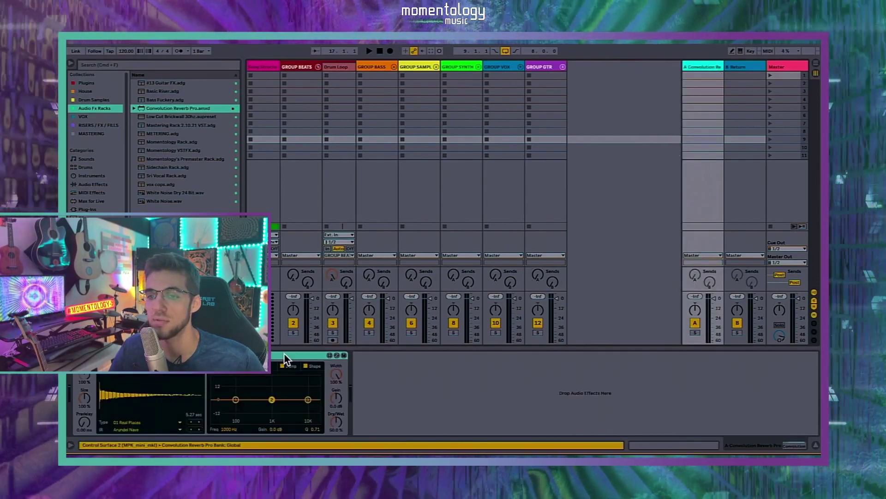
pyautogui.click(285, 356)
pyautogui.click(496, 70)
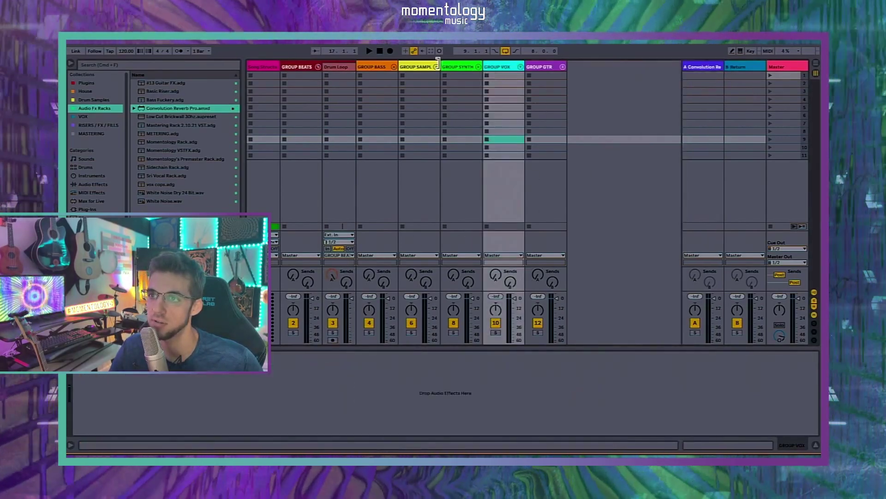
pyautogui.click(456, 65)
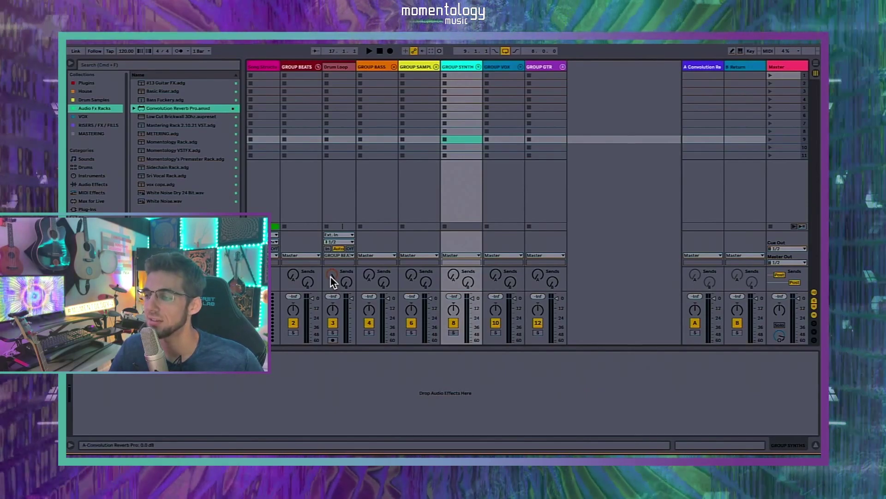
# Step: Turn the Drum Loop's send A down to -inf, and raise send A on GROUP BEATS, GROUP BASS and GROUP SAMPLES/FX
pyautogui.moveTo(331, 277); pyautogui.dragTo(330, 347)
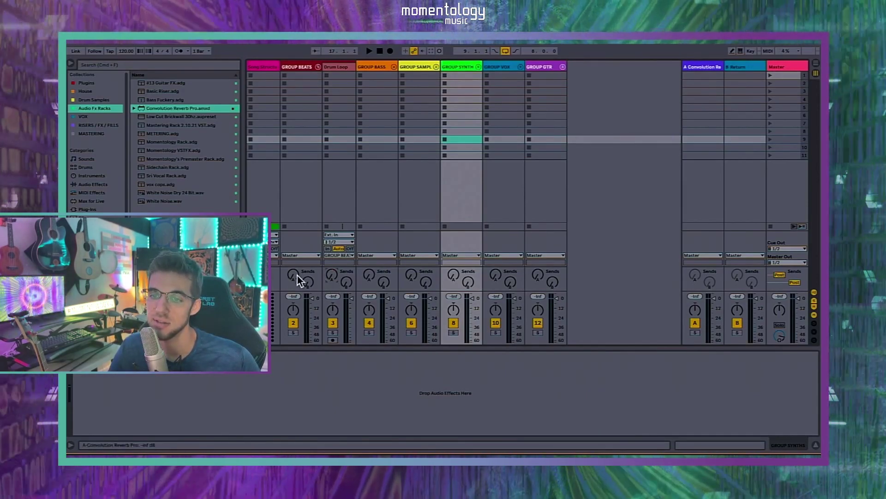
pyautogui.moveTo(370, 276); pyautogui.dragTo(369, 254)
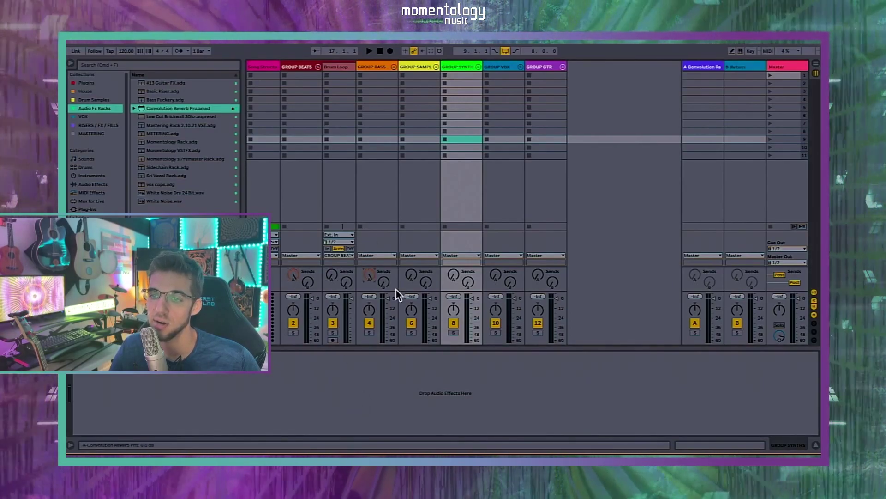
pyautogui.moveTo(411, 276); pyautogui.dragTo(412, 254)
# Step: View the Convolution Reverb Pro return, and reset send A on the raised groups to -inf
pyautogui.click(705, 67)
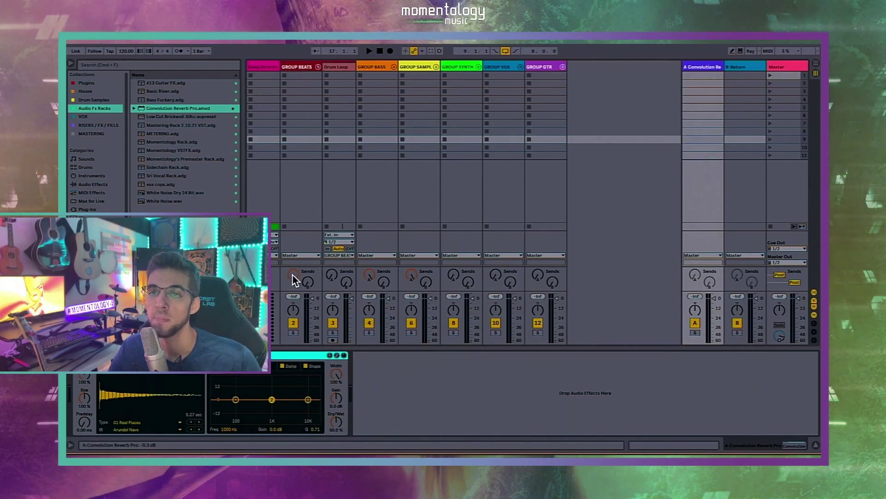
pyautogui.doubleClick(293, 276)
pyautogui.doubleClick(370, 275)
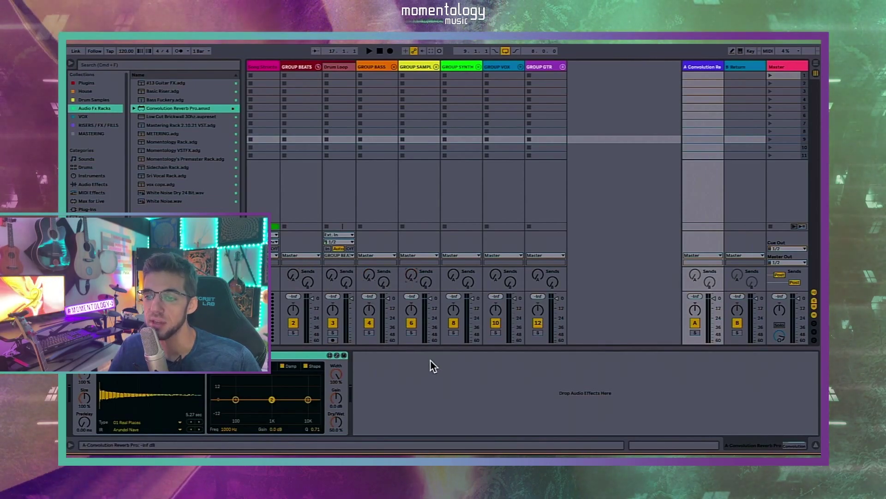
# Step: Try disabling send A on the GROUP BEATS track, and re-enable all of that group's sends
pyautogui.click(339, 67)
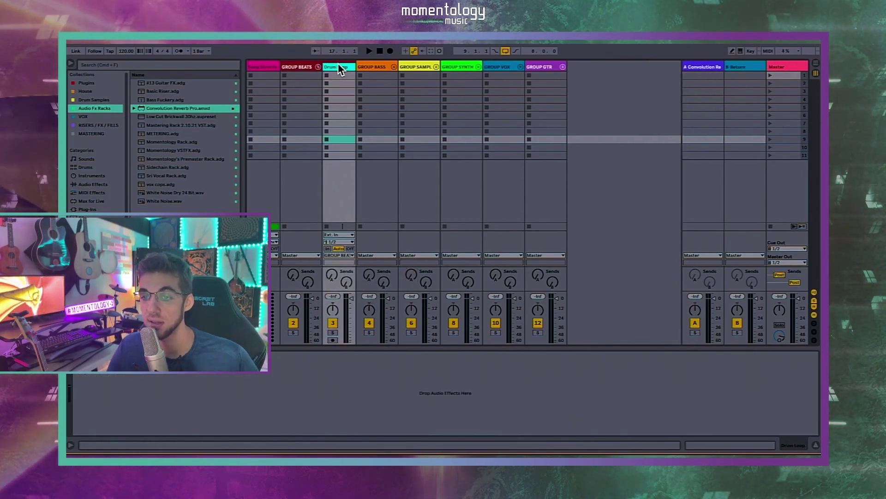
pyautogui.click(305, 67)
pyautogui.rightClick(297, 276)
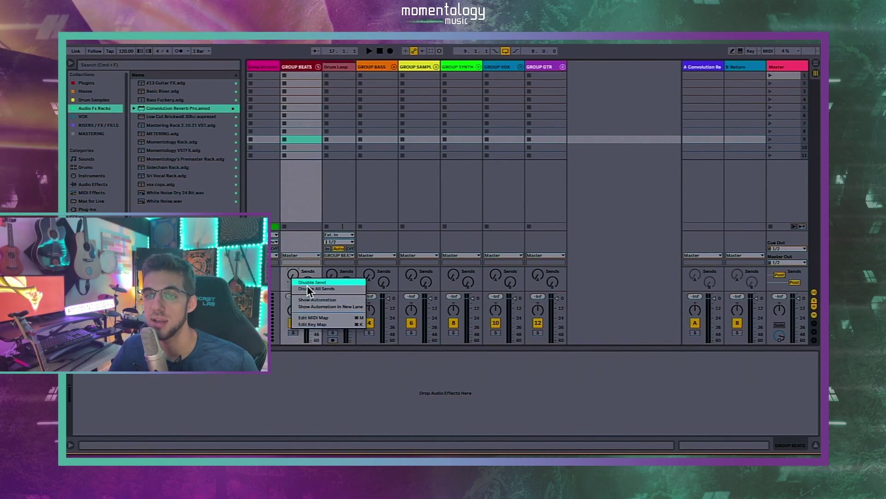
pyautogui.click(313, 284)
pyautogui.rightClick(295, 277)
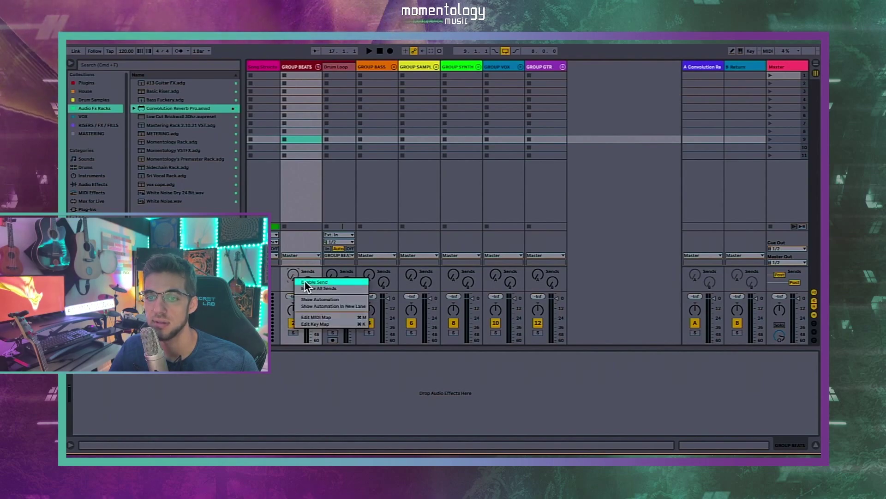
pyautogui.click(322, 288)
# Step: Try disabling send A on the Drum Loop track, and re-enable all of its sends
pyautogui.rightClick(333, 272)
pyautogui.click(373, 283)
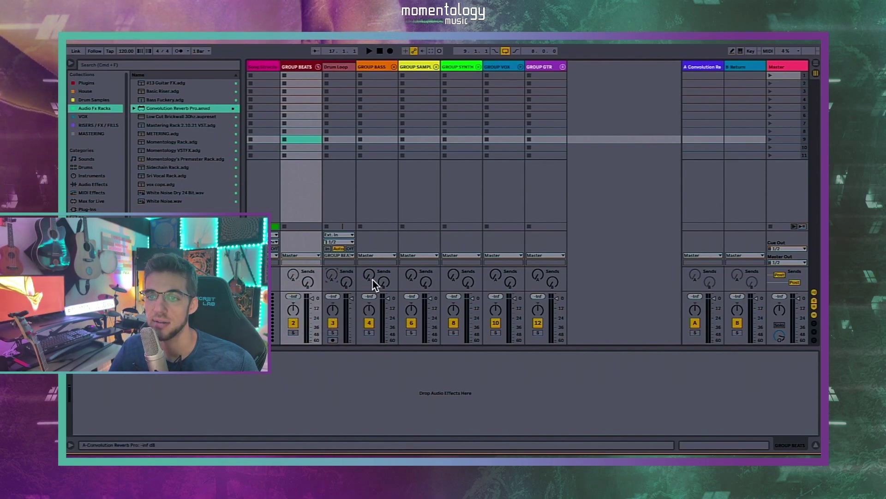
pyautogui.rightClick(333, 276)
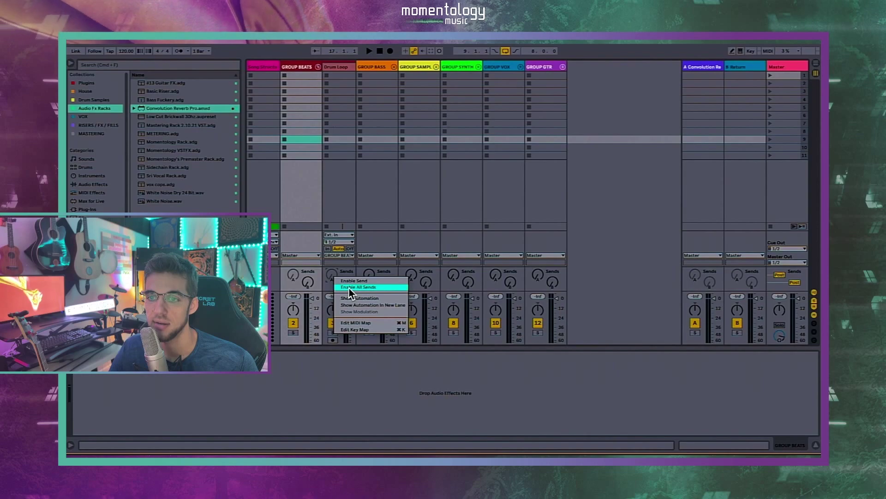
pyautogui.click(371, 288)
# Step: Disable all sends on the Drum Loop track
pyautogui.rightClick(375, 275)
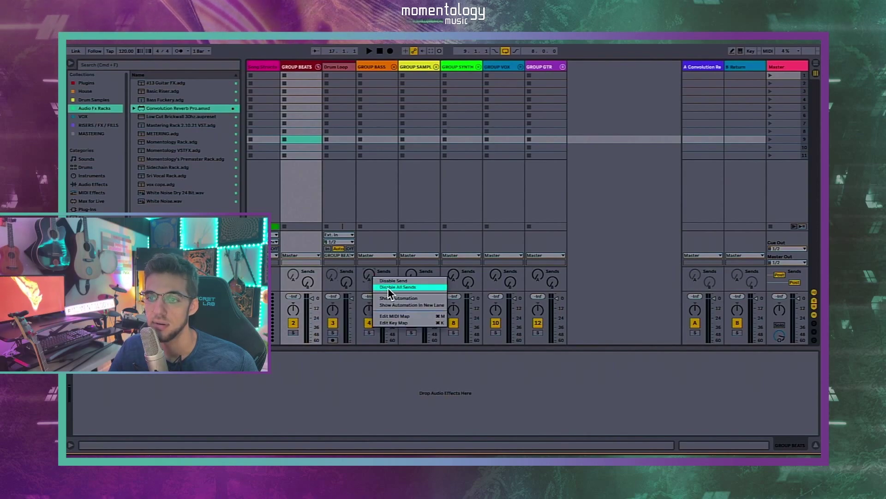
pyautogui.click(388, 288)
pyautogui.rightClick(347, 283)
pyautogui.click(362, 294)
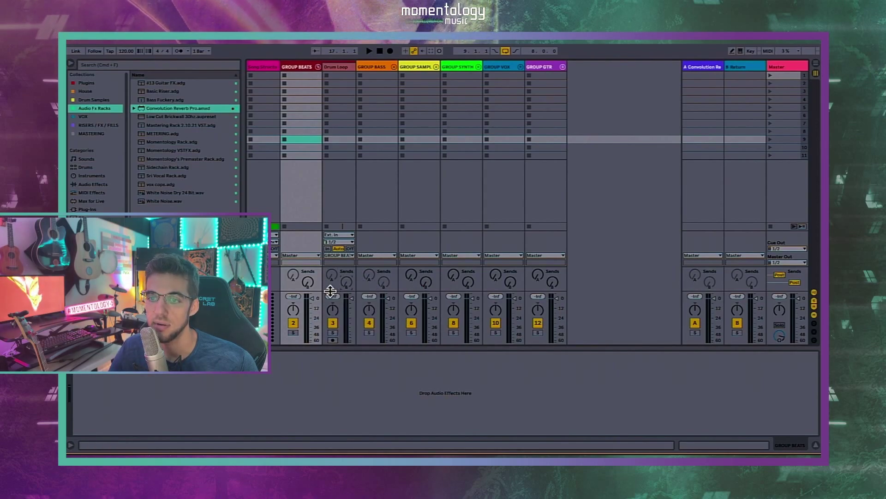
# Step: Disable all sends on the GROUP BASS and GROUP SAMPLES/FX tracks
pyautogui.rightClick(314, 284)
pyautogui.click(325, 296)
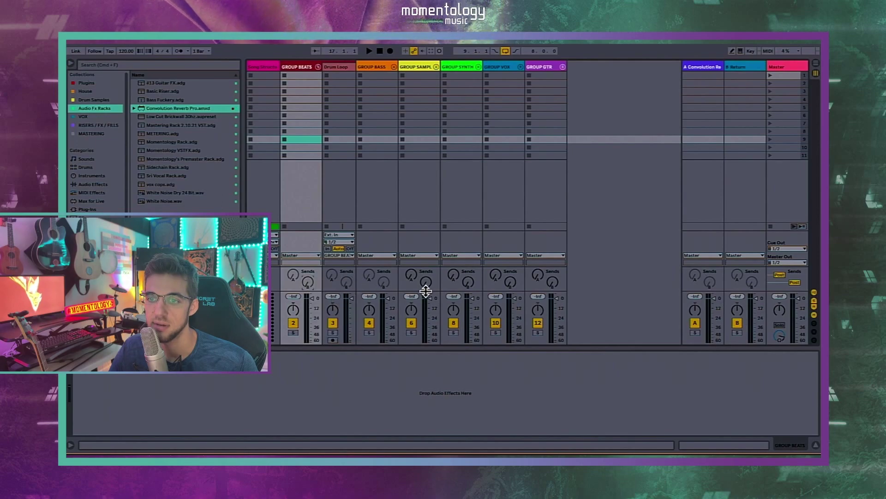
pyautogui.rightClick(426, 283)
pyautogui.click(436, 294)
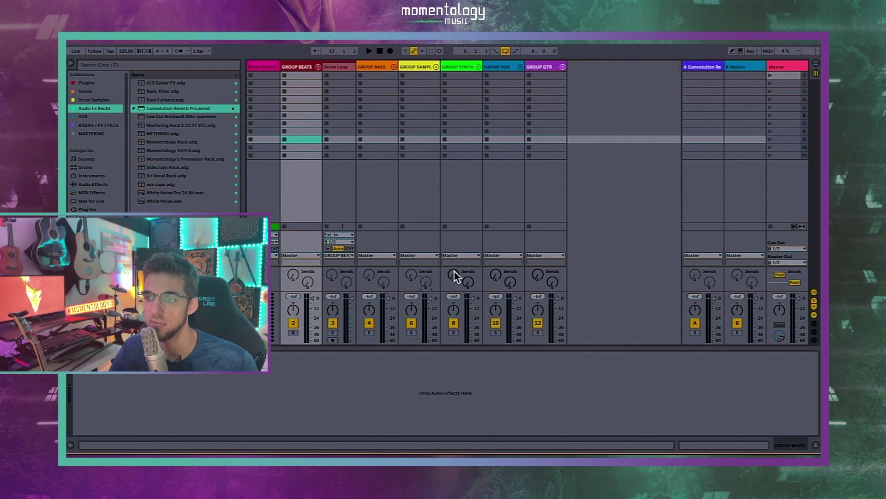
# Step: Disable all sends on the GROUP GTR, GROUP VOX and GROUP SYNTHS tracks
pyautogui.click(466, 69)
pyautogui.keyDown('shift'); pyautogui.click(538, 69); pyautogui.keyUp('shift')
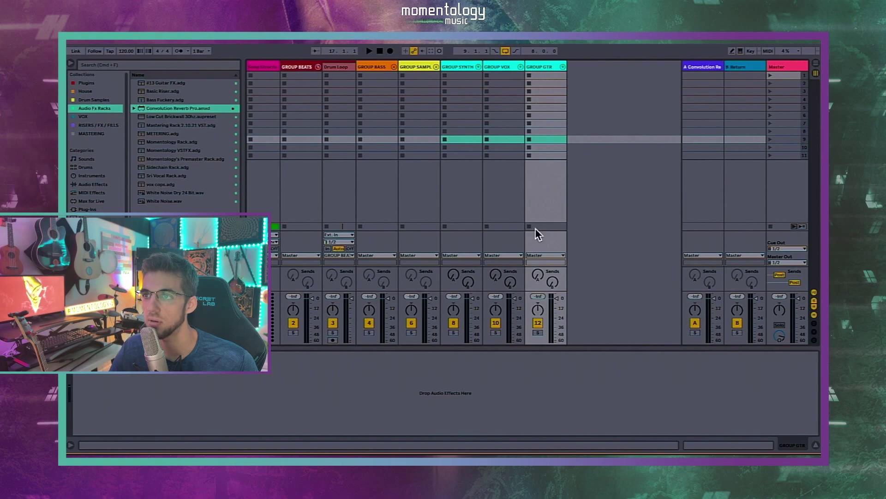
pyautogui.rightClick(538, 274)
pyautogui.click(559, 280)
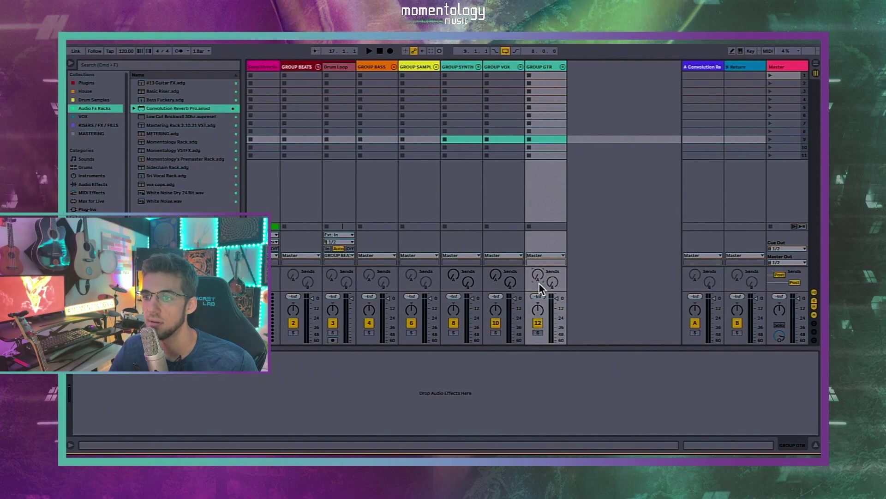
pyautogui.rightClick(512, 282)
pyautogui.click(536, 293)
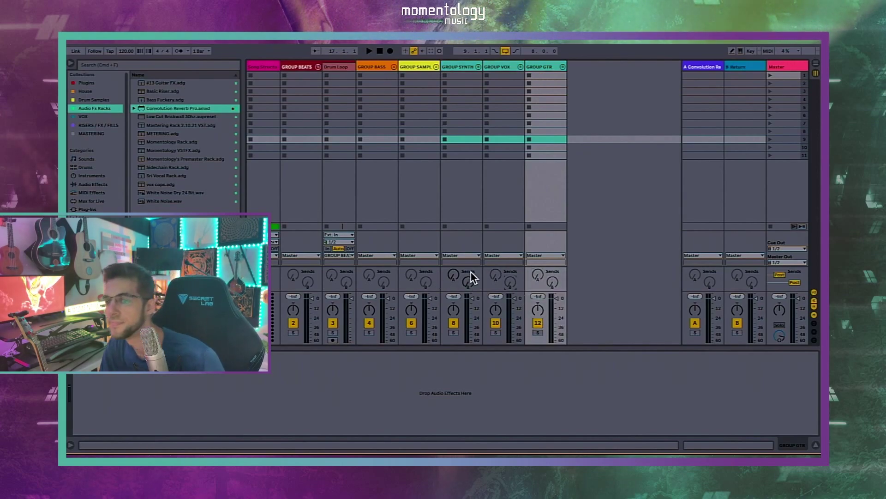
pyautogui.rightClick(469, 282)
pyautogui.click(503, 287)
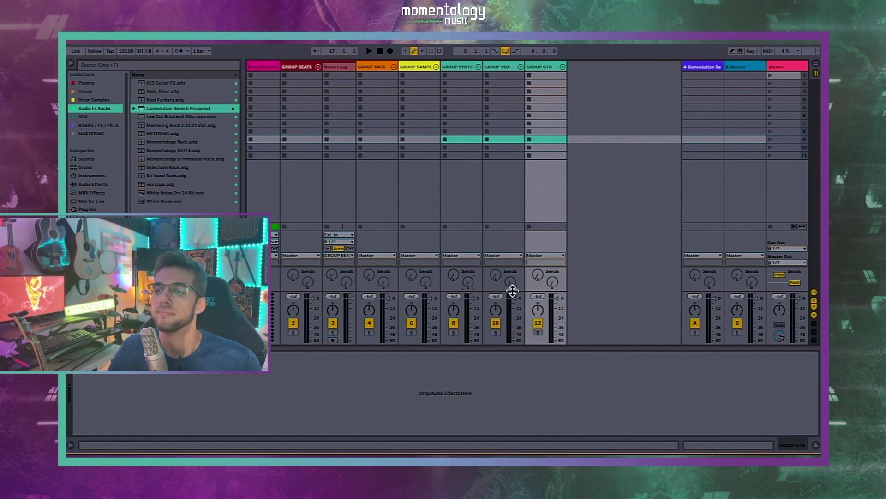
# Step: Review the Drum Loop track's options and send A against the Convolution Reverb Pro return track
pyautogui.click(383, 66)
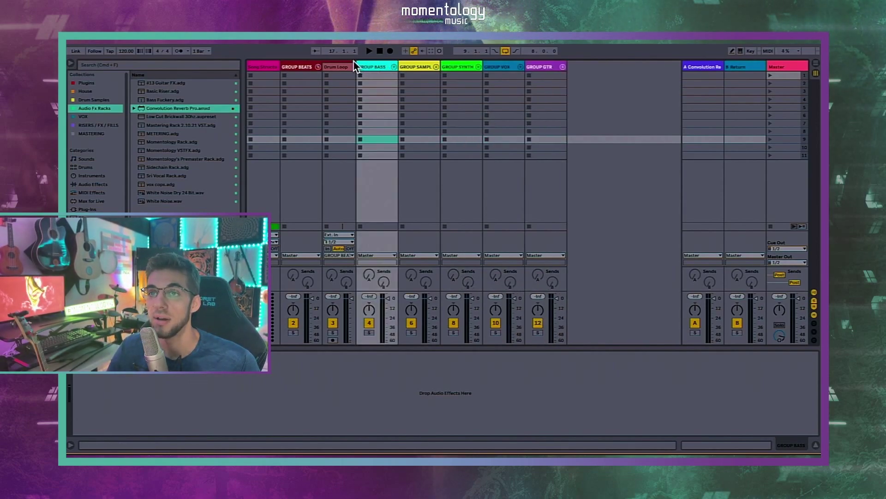
pyautogui.click(344, 66)
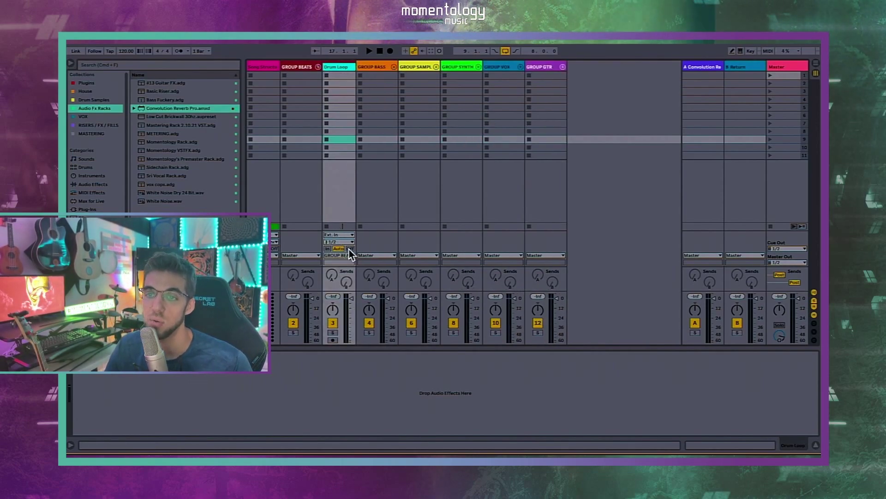
pyautogui.rightClick(345, 66)
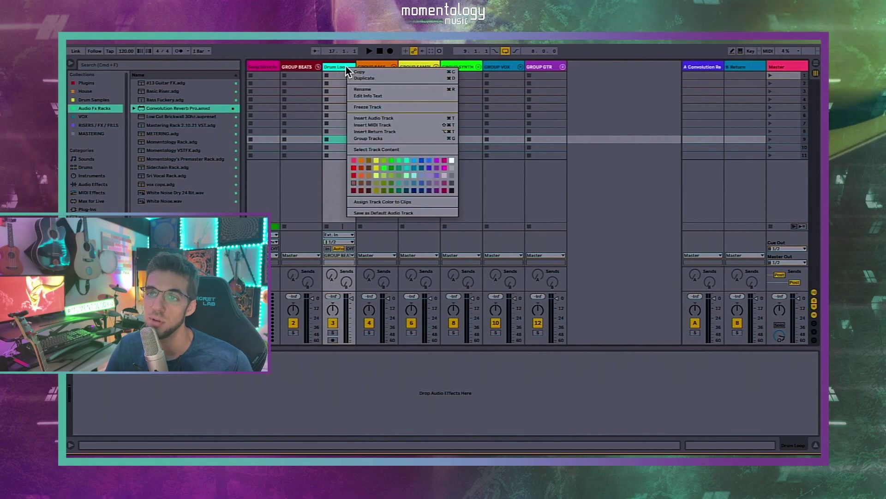
pyautogui.rightClick(330, 276)
pyautogui.click(353, 287)
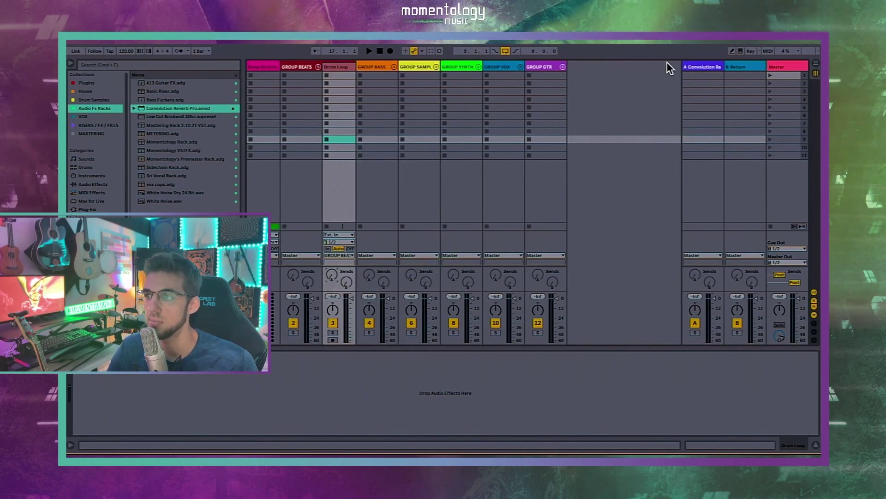
pyautogui.click(704, 66)
pyautogui.click(345, 70)
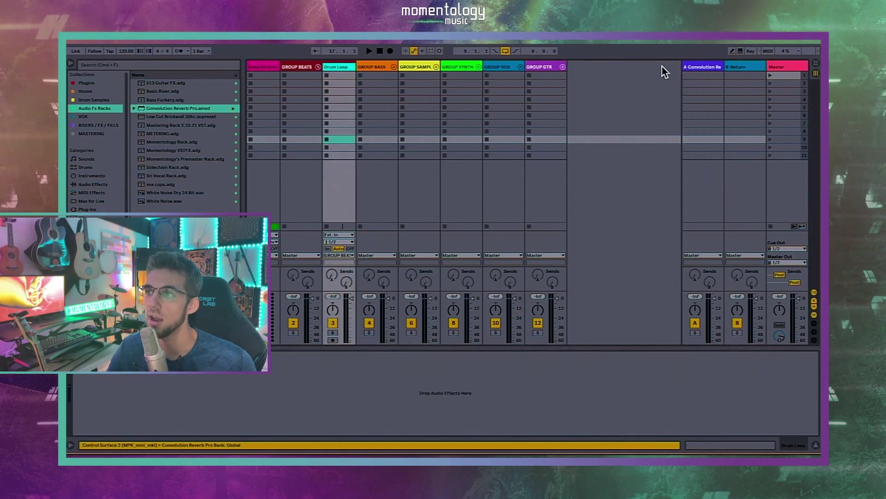
pyautogui.click(700, 67)
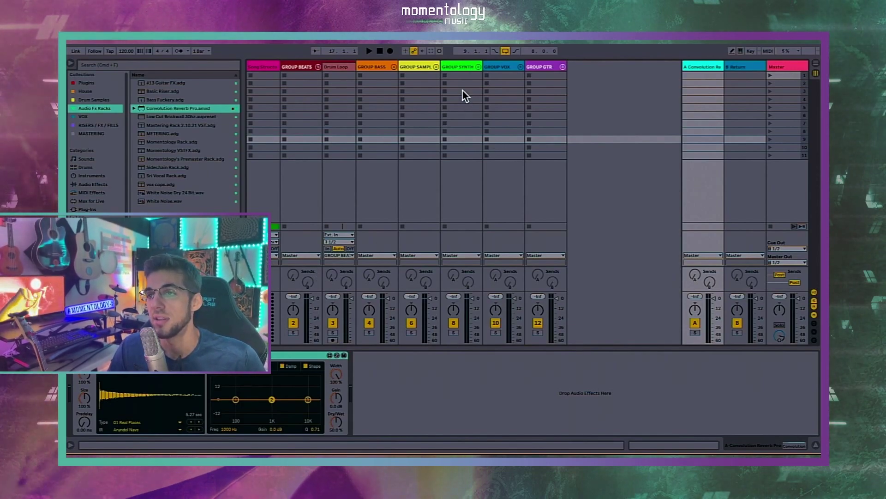
# Step: Try an extra audio track inside GROUP BASS to compare its sends with Drum Loop, and delete that track
pyautogui.hotkey('ctrl', 't')
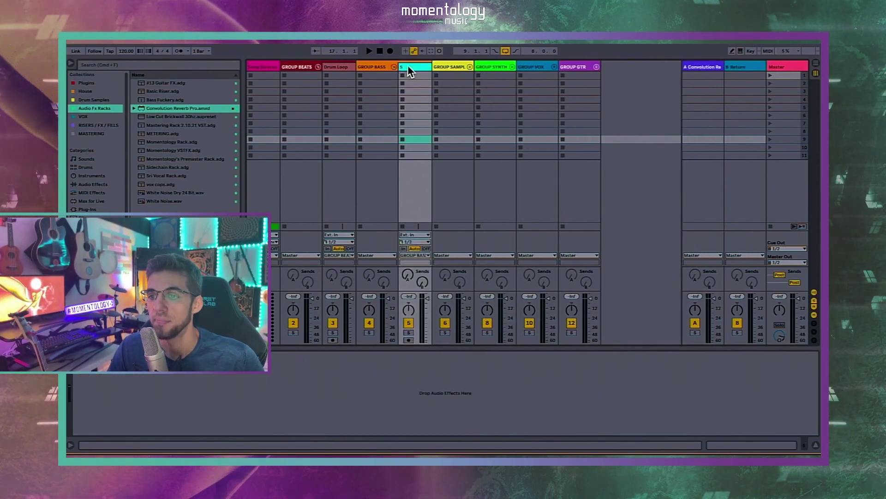
pyautogui.click(337, 67)
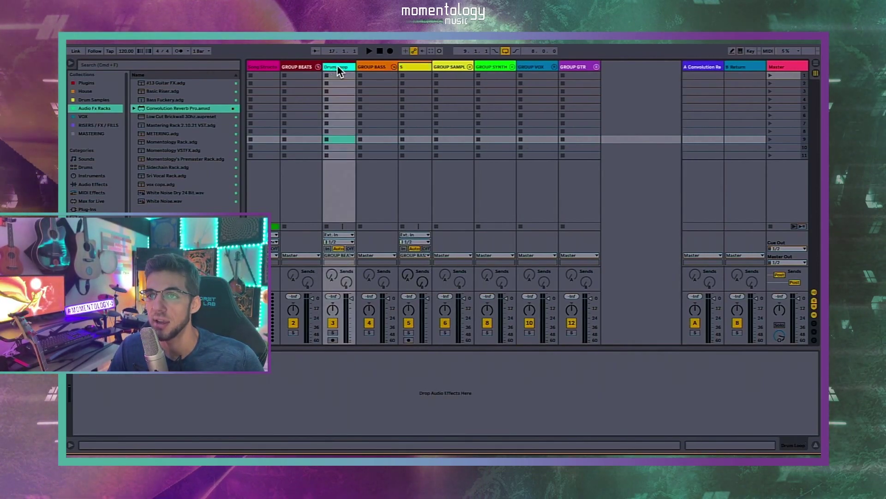
pyautogui.rightClick(422, 280)
pyautogui.click(415, 66)
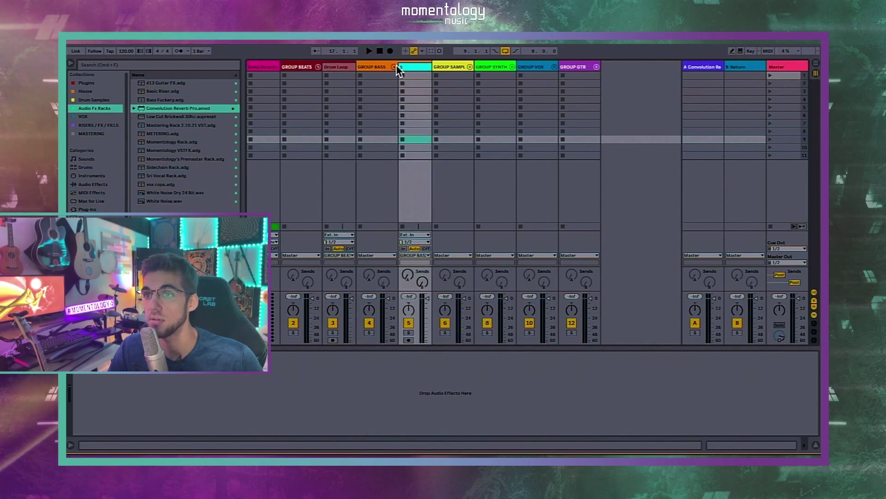
pyautogui.press('Delete')
pyautogui.click(340, 67)
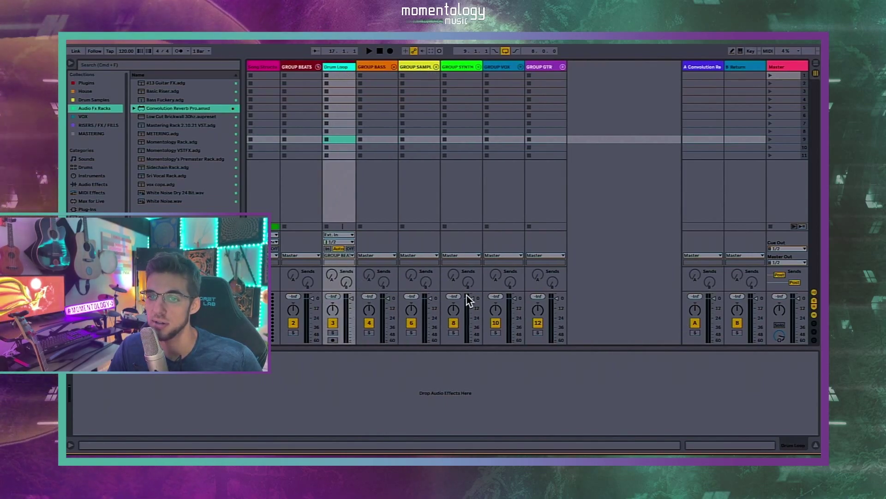
# Step: Delete the Convolution Reverb Pro device from return track A, and show the Drum Loop track in Arrangement View
pyautogui.click(704, 68)
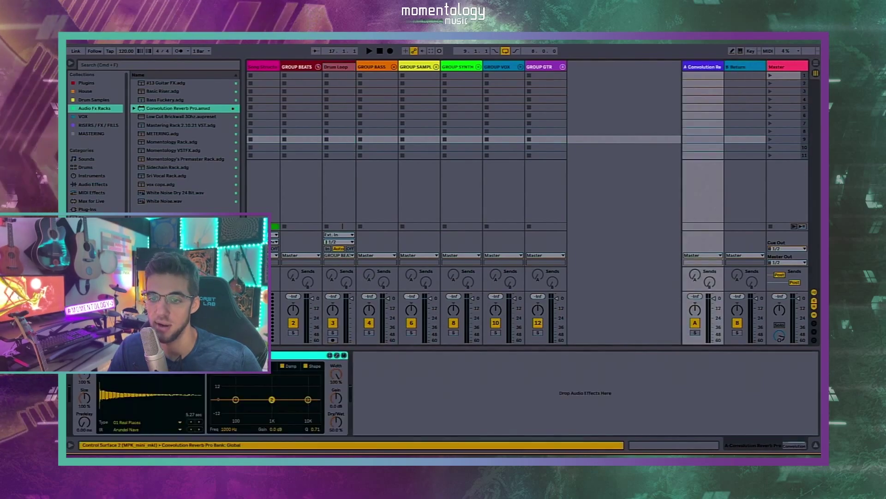
pyautogui.press('Delete')
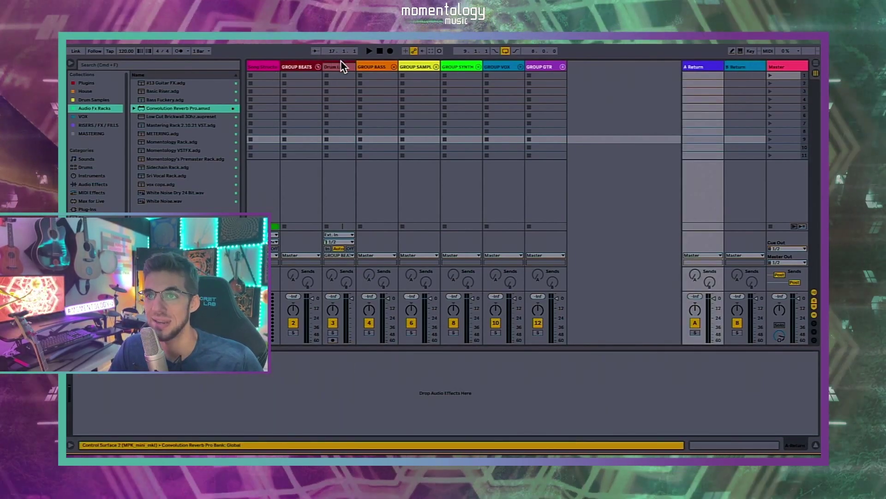
pyautogui.click(346, 66)
pyautogui.press('Tab')
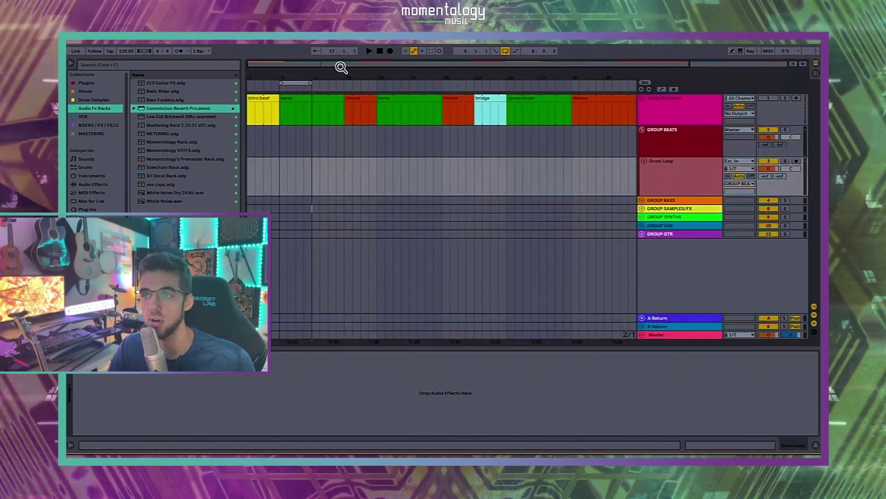
pyautogui.click(687, 181)
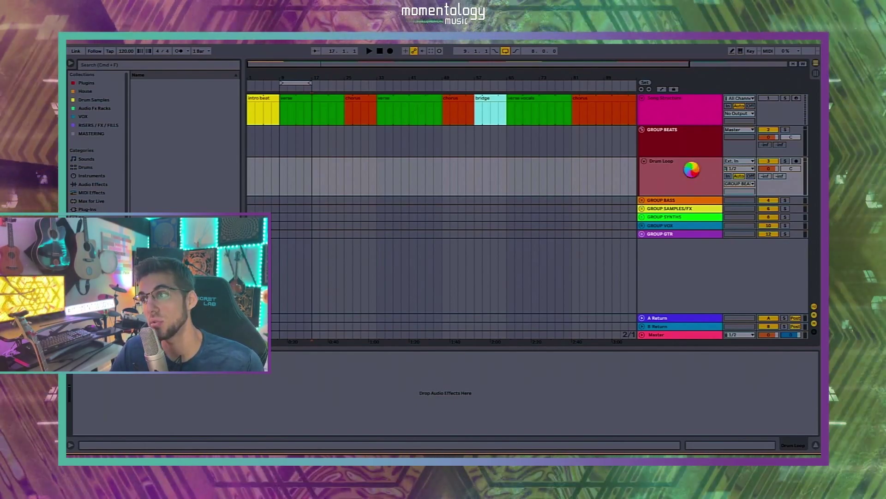
pyautogui.rightClick(692, 168)
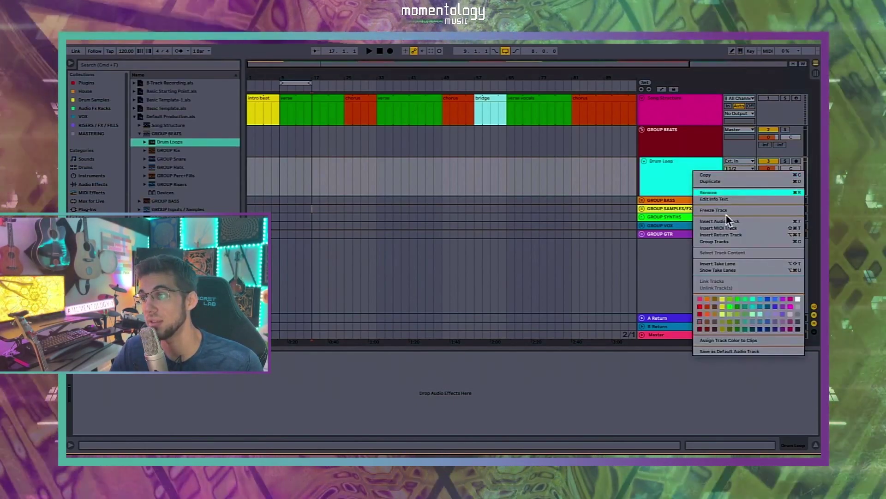
pyautogui.click(724, 242)
pyautogui.click(663, 167)
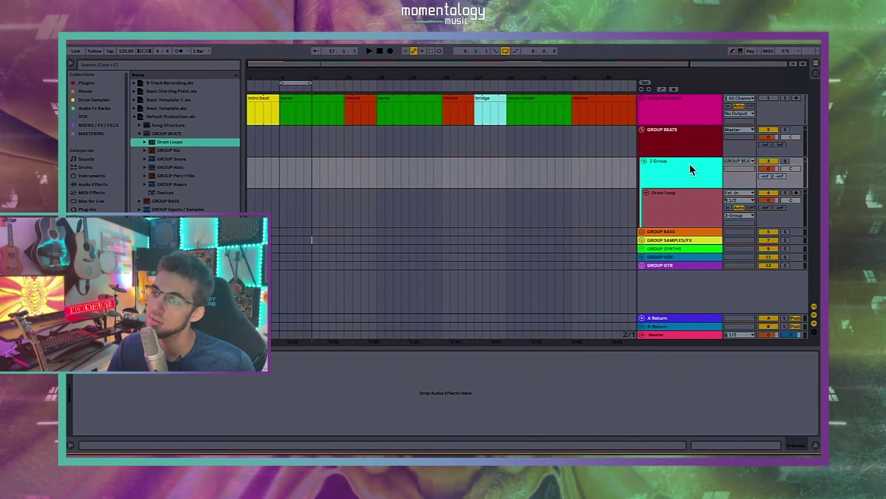
pyautogui.press('super+z')
# Step: Insert an audio track named KIX Audio and a MIDI track below Drum Loop inside GROUP BEATS
pyautogui.rightClick(664, 166)
pyautogui.click(710, 217)
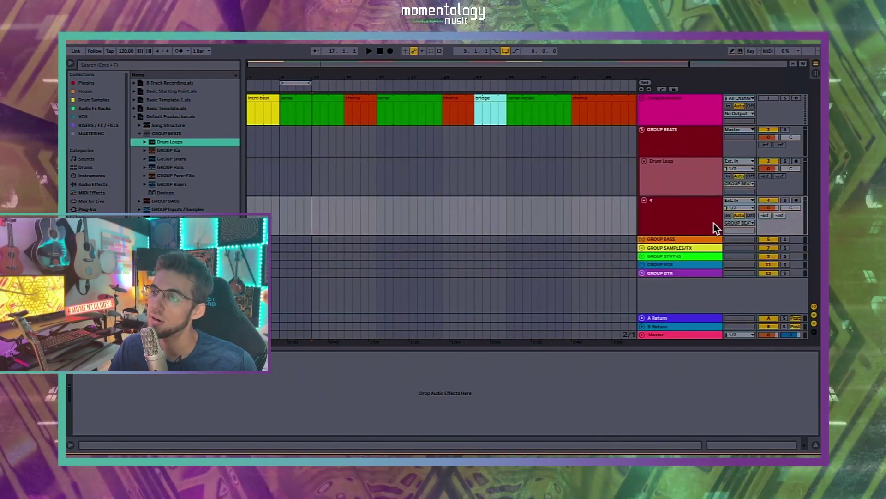
pyautogui.click(711, 217)
pyautogui.rightClick(710, 218)
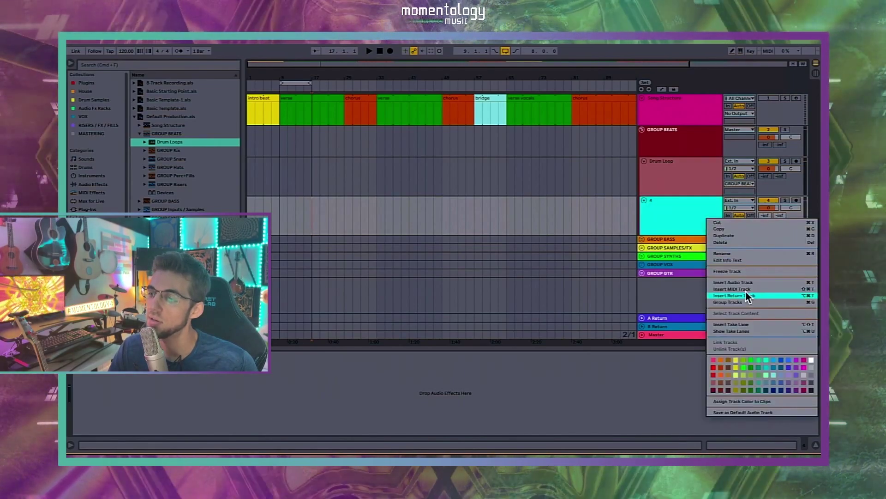
pyautogui.press('Return')
pyautogui.click(677, 212)
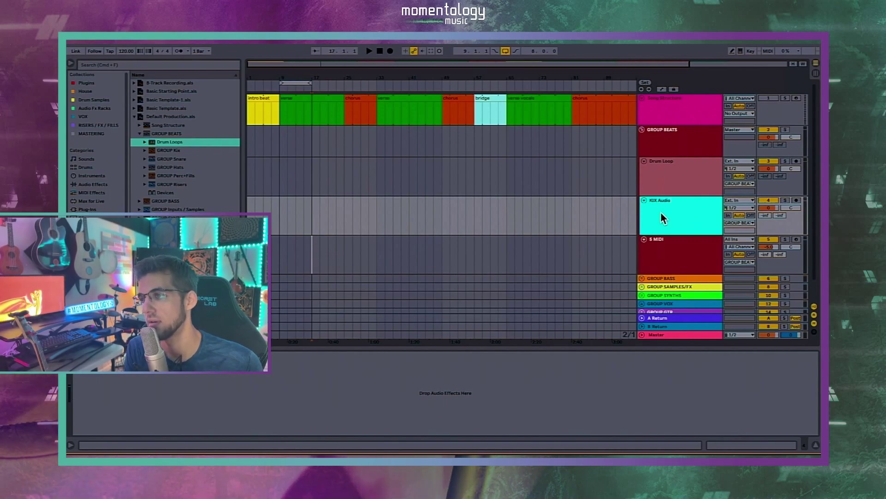
# Step: Rename the new MIDI track in GROUP BEATS as KIX MIDI
pyautogui.click(685, 264)
pyautogui.hotkey('ctrl', 'r')
pyautogui.write('K')
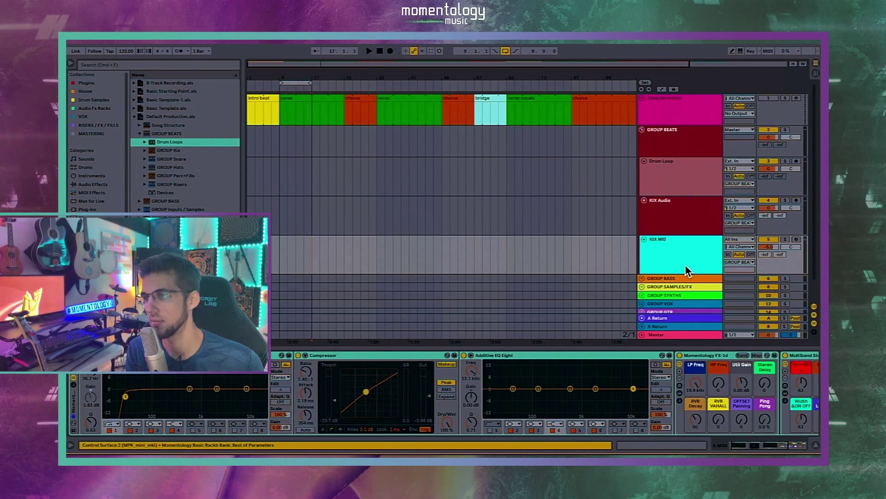
# Step: Look over the Drum Loop, KIX Audio and KIX MIDI tracks inside GROUP BEATS and their device chains
pyautogui.click(661, 214)
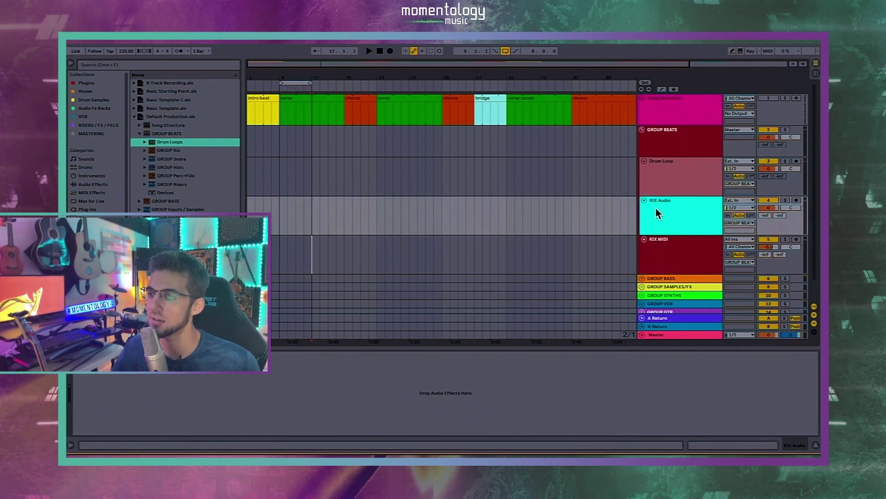
pyautogui.click(668, 249)
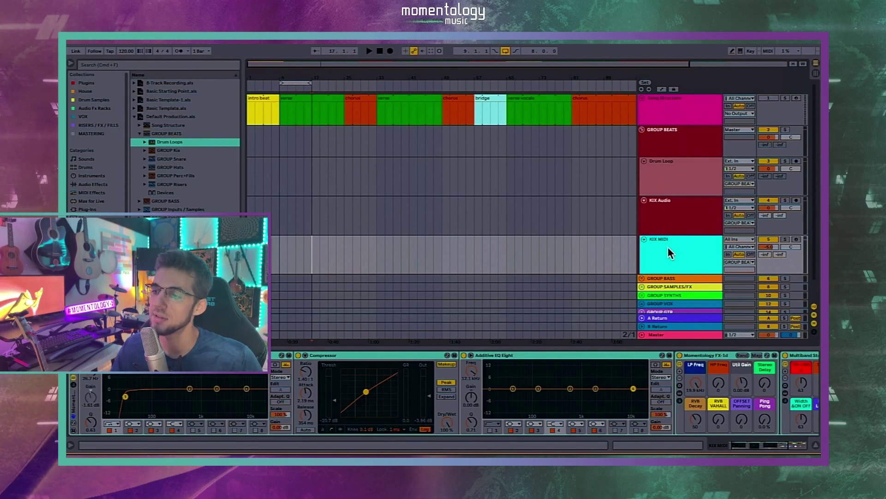
pyautogui.click(667, 221)
pyautogui.click(669, 180)
pyautogui.click(661, 145)
pyautogui.click(672, 176)
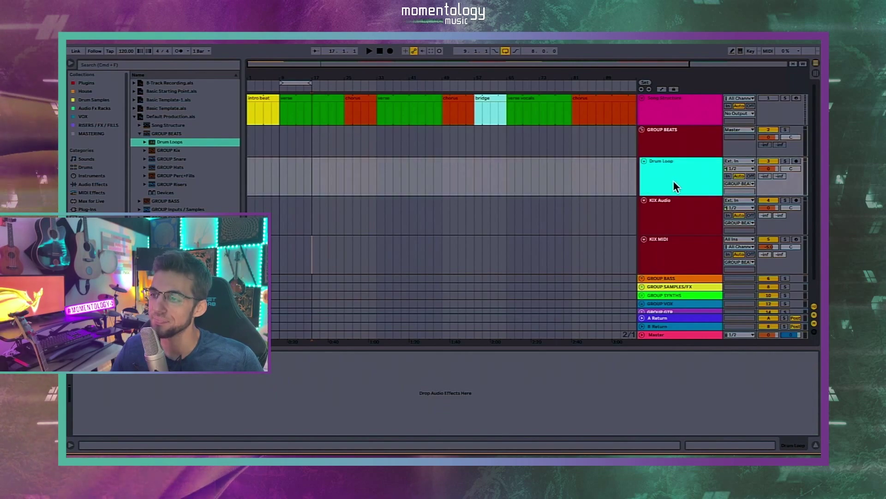
pyautogui.click(680, 201)
# Step: Delete all the default devices from the KIX MIDI track, and check the device chains of the beat tracks
pyautogui.click(688, 240)
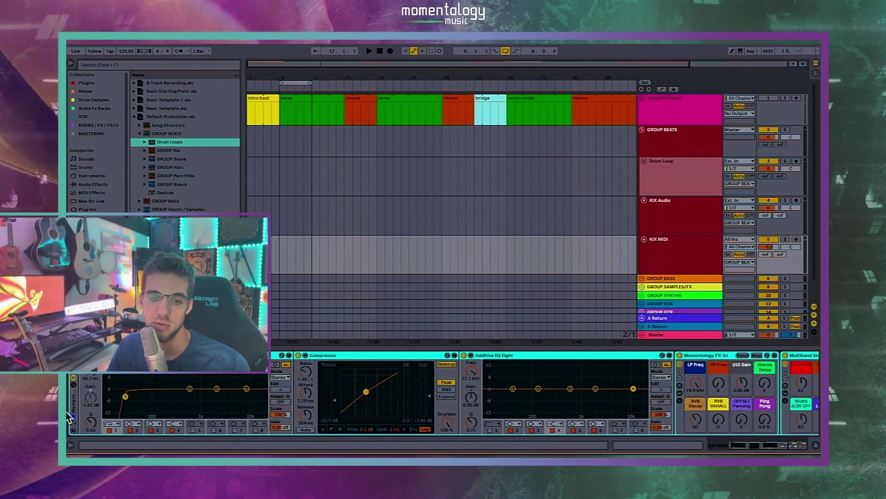
pyautogui.click(360, 355)
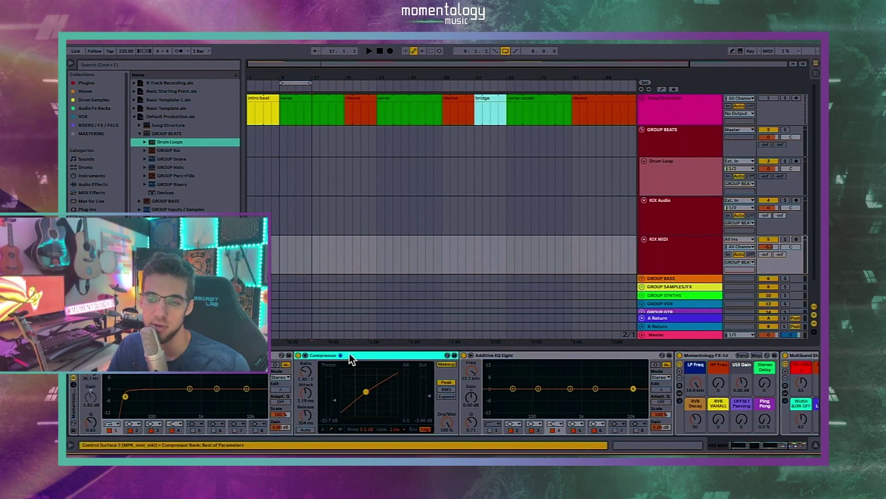
pyautogui.click(194, 355)
pyautogui.hotkey('ctrl', 'a')
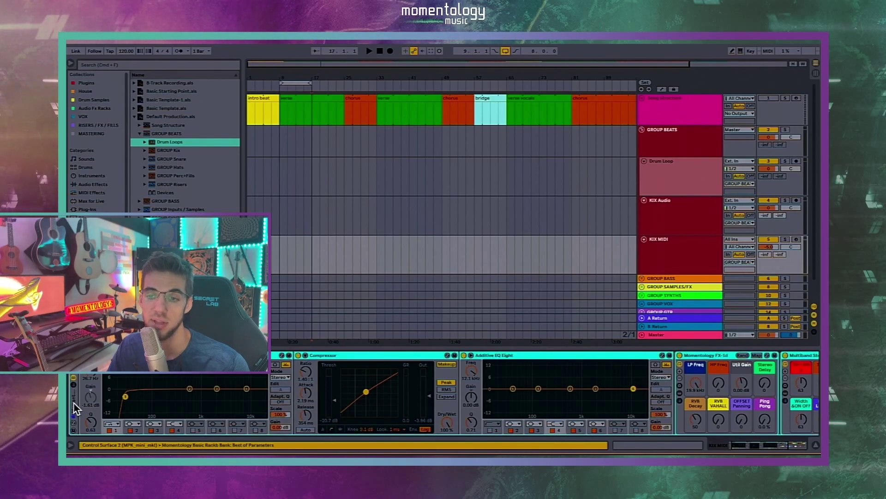
pyautogui.press('Delete')
pyautogui.click(669, 204)
pyautogui.click(669, 165)
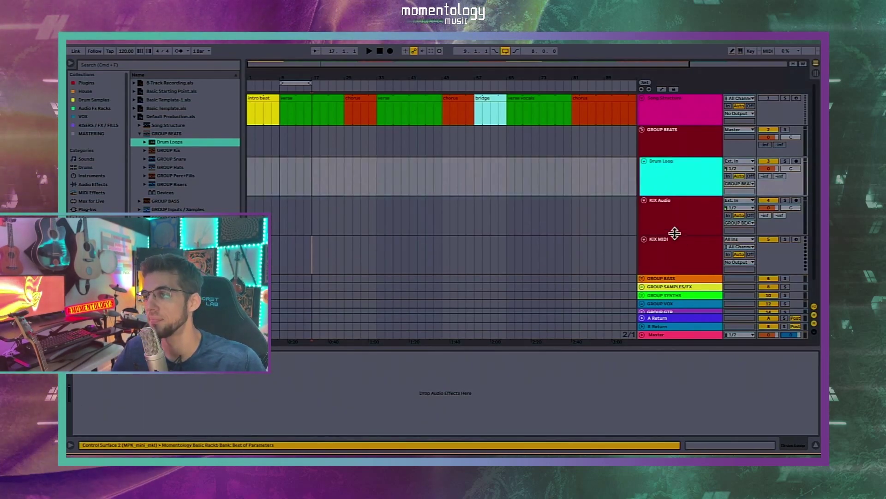
pyautogui.click(677, 211)
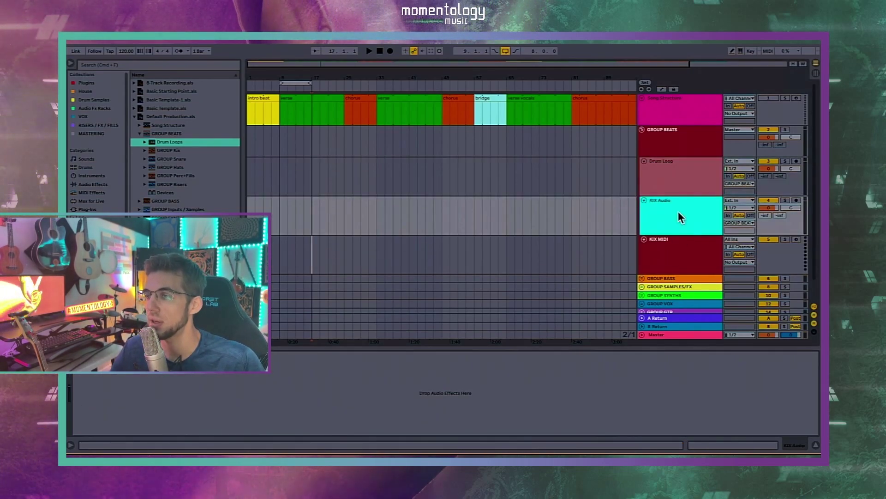
pyautogui.click(663, 237)
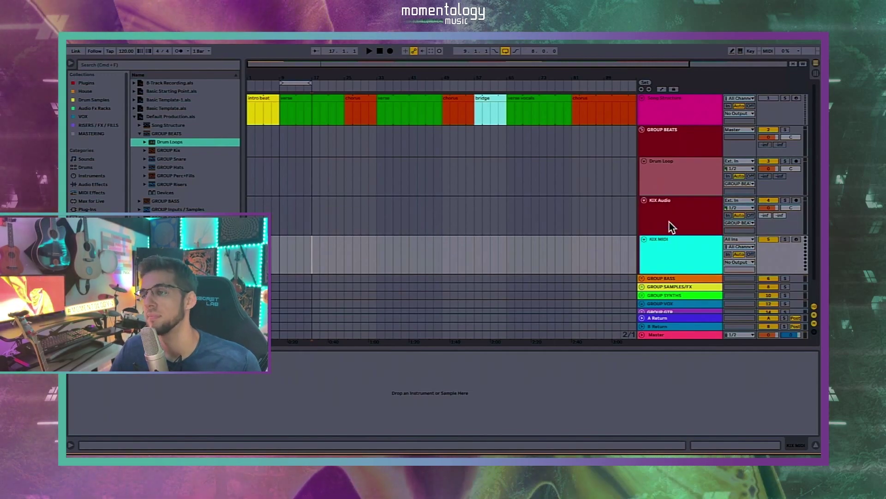
# Step: Group the KIX Audio and KIX MIDI tracks inside GROUP BEATS and name the new group GRP KIX
pyautogui.keyDown('shift'); pyautogui.click(669, 219); pyautogui.keyUp('shift')
pyautogui.rightClick(669, 216)
pyautogui.click(708, 293)
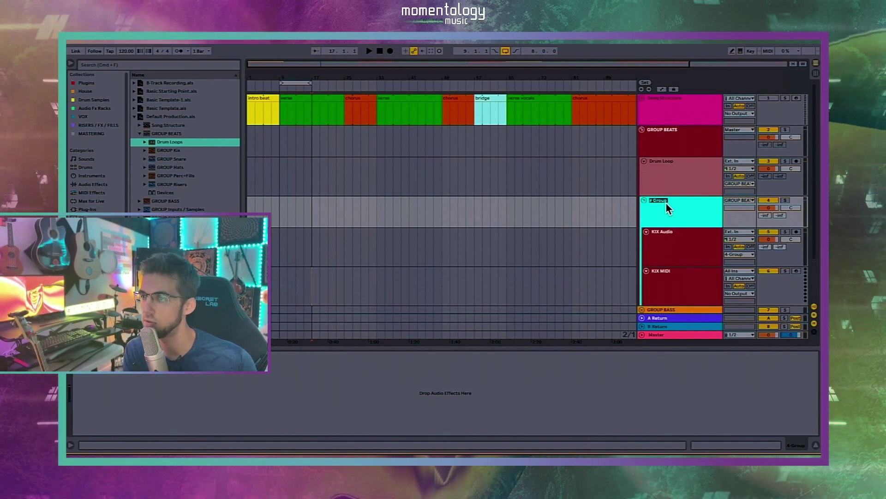
pyautogui.write('GRP KIX')
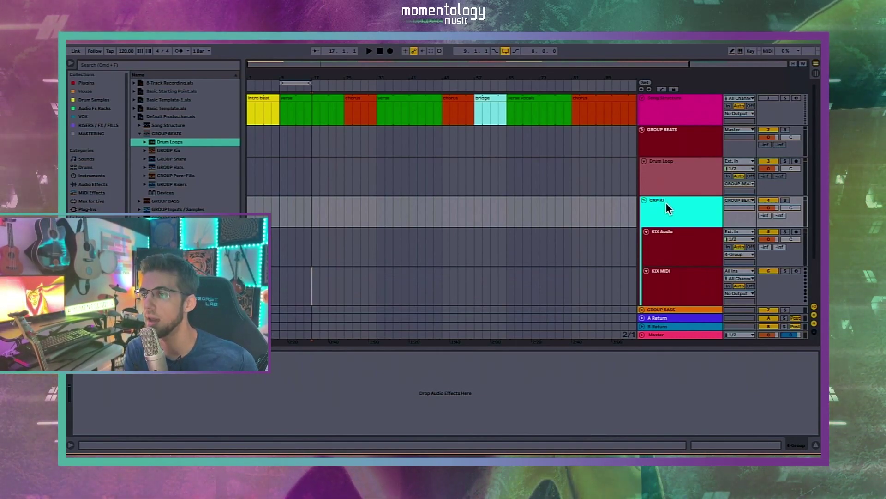
pyautogui.press('Return')
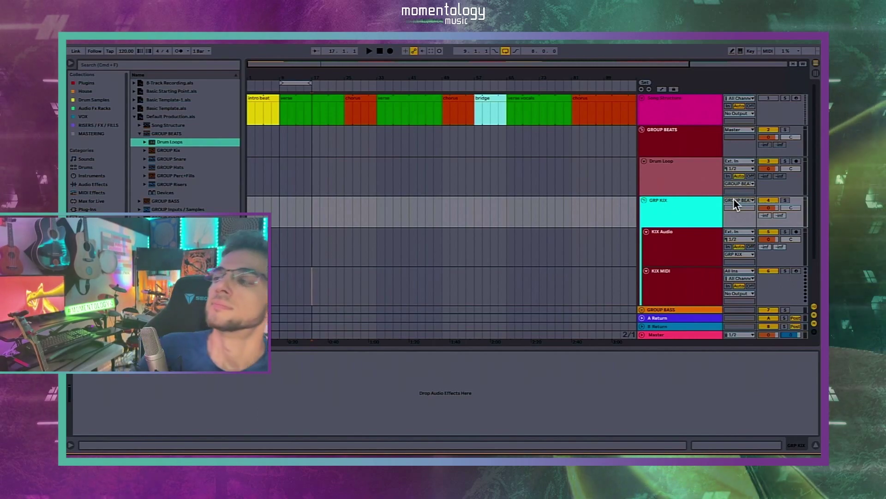
# Step: Look over how GROUP BEATS, the nested GRP KIX group and the KIX Audio track relate to each other
pyautogui.click(696, 150)
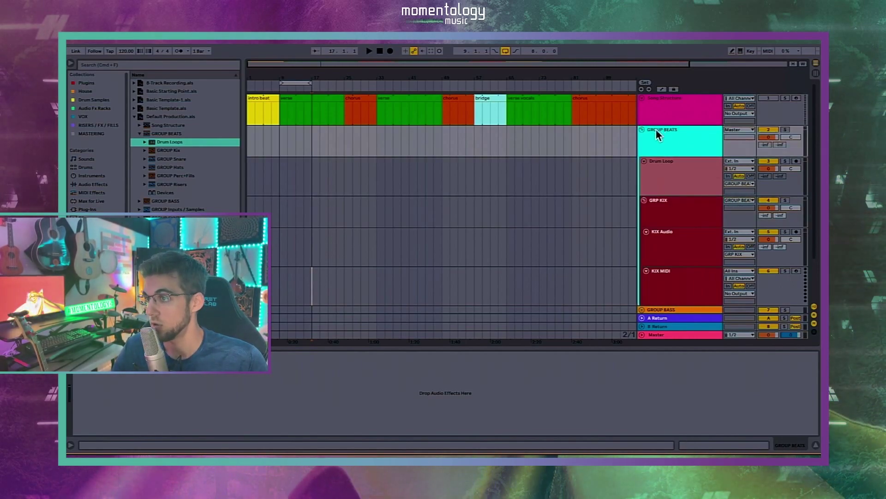
pyautogui.click(659, 214)
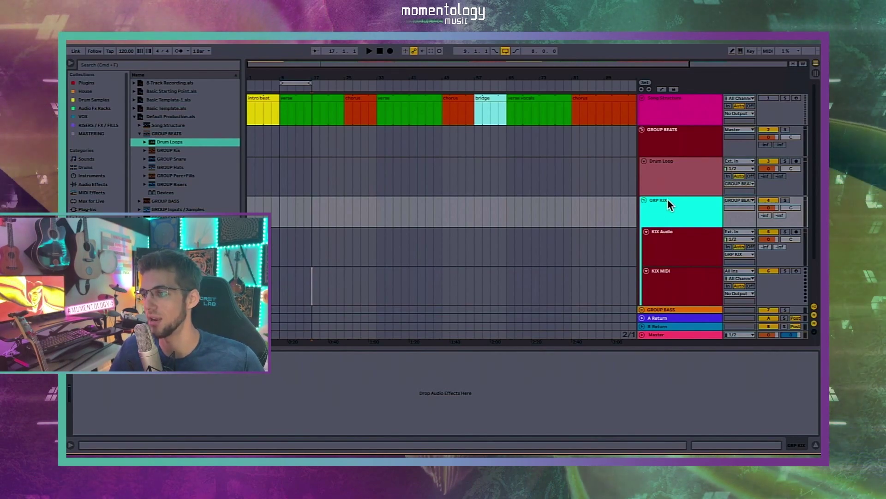
pyautogui.click(681, 240)
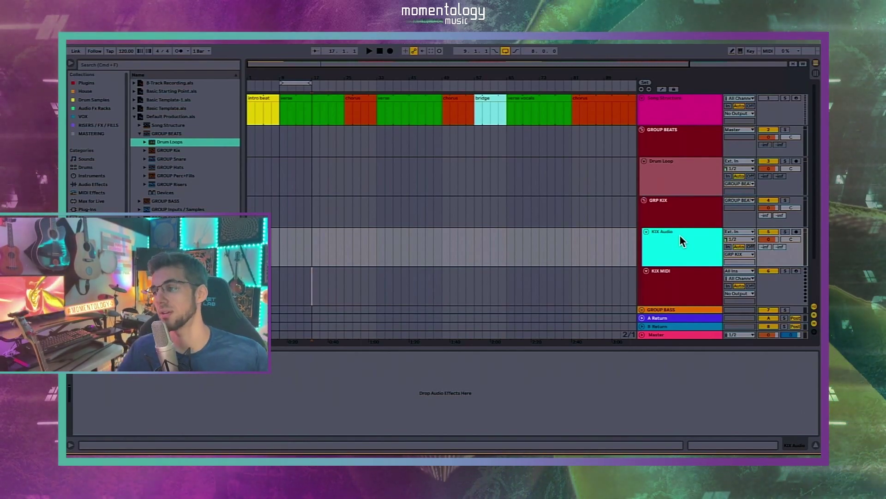
pyautogui.click(679, 205)
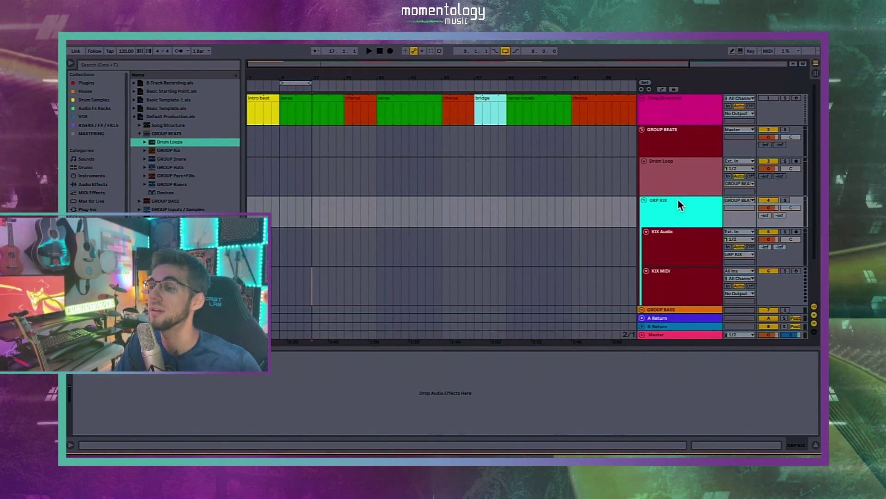
pyautogui.click(693, 234)
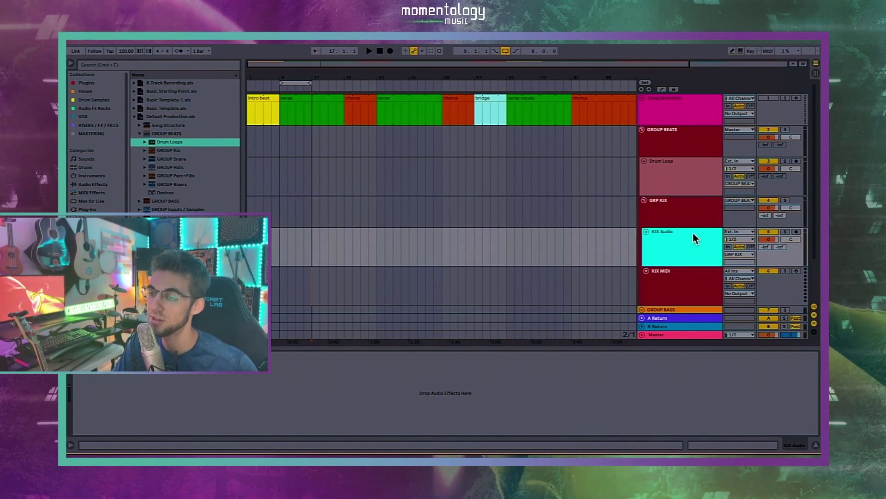
pyautogui.click(696, 216)
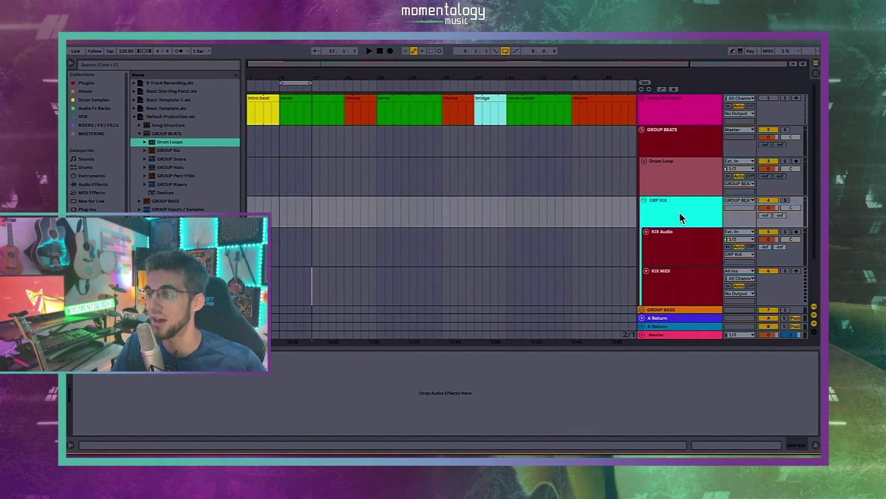
# Step: Try out several red and reddish-brown track colors on the GRP KIX group
pyautogui.rightClick(657, 208)
pyautogui.click(666, 350)
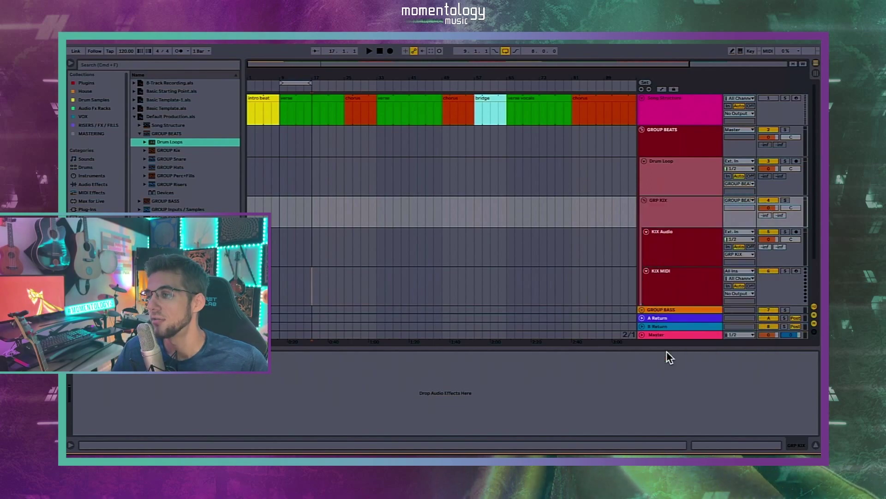
pyautogui.rightClick(683, 211)
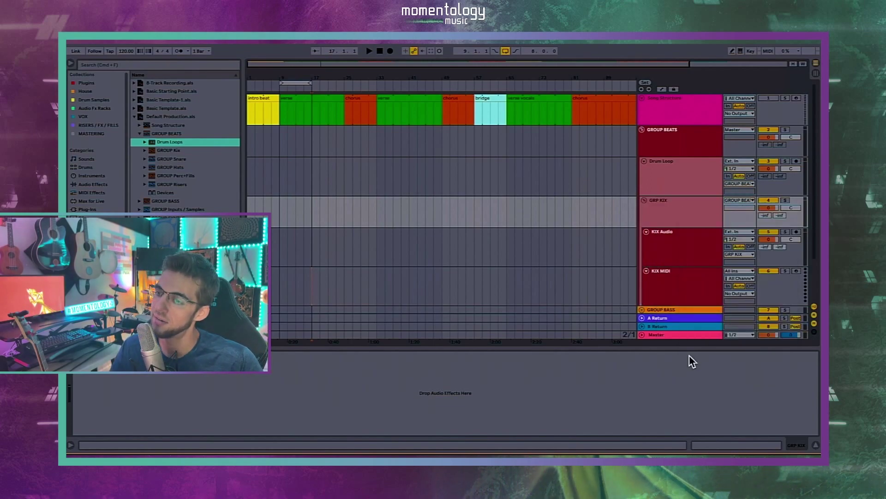
pyautogui.click(690, 359)
pyautogui.rightClick(684, 218)
pyautogui.click(696, 366)
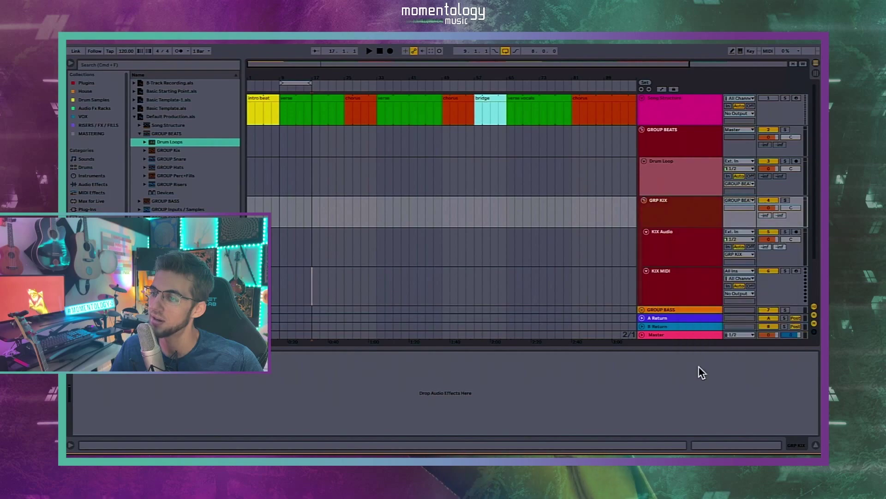
pyautogui.rightClick(683, 215)
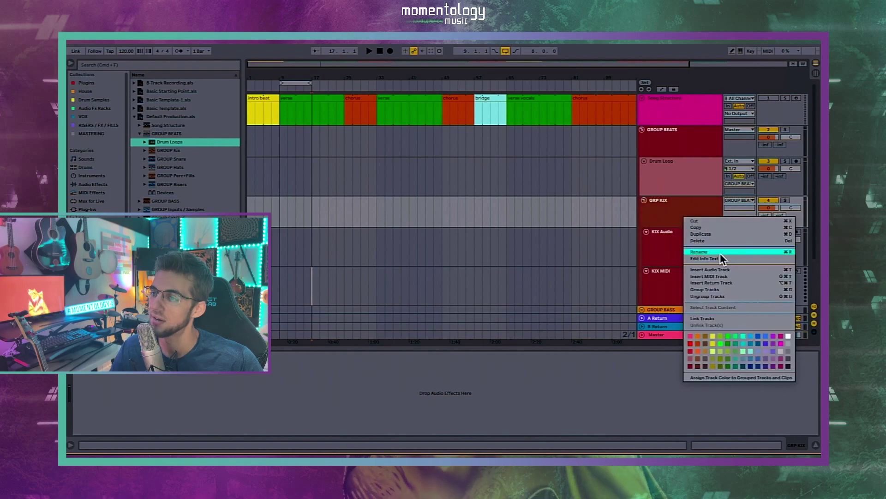
pyautogui.click(705, 369)
# Step: Color the GRP KIX group dark brown, assign that color to its grouped tracks, and check the result with the group folded and unfolded
pyautogui.rightClick(679, 219)
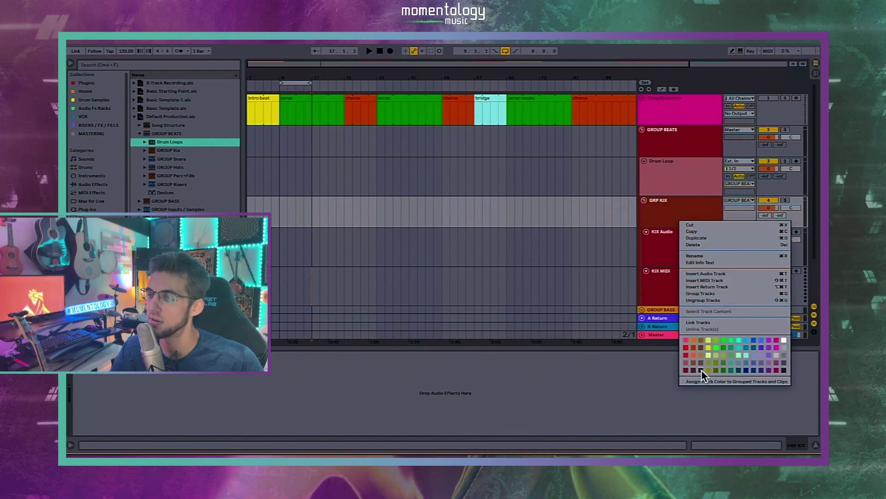
pyautogui.click(702, 370)
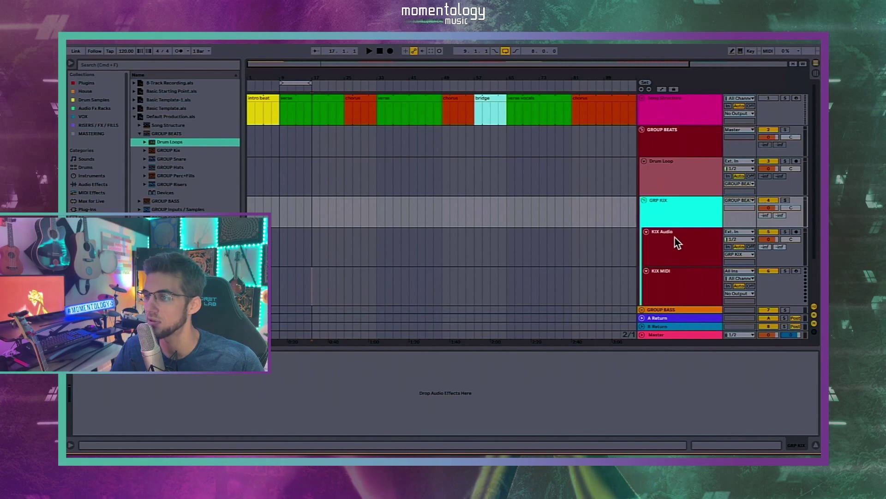
pyautogui.click(675, 237)
pyautogui.click(663, 207)
pyautogui.rightClick(663, 207)
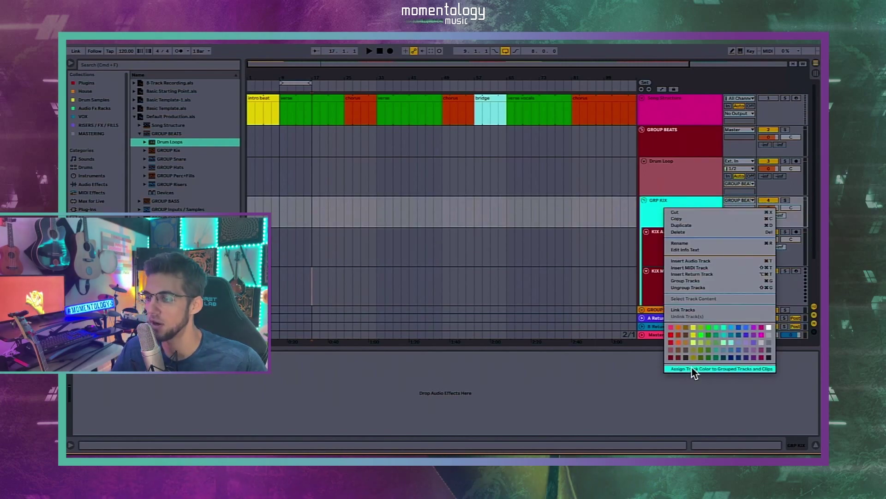
pyautogui.click(695, 370)
pyautogui.click(683, 234)
pyautogui.click(647, 203)
pyautogui.click(643, 200)
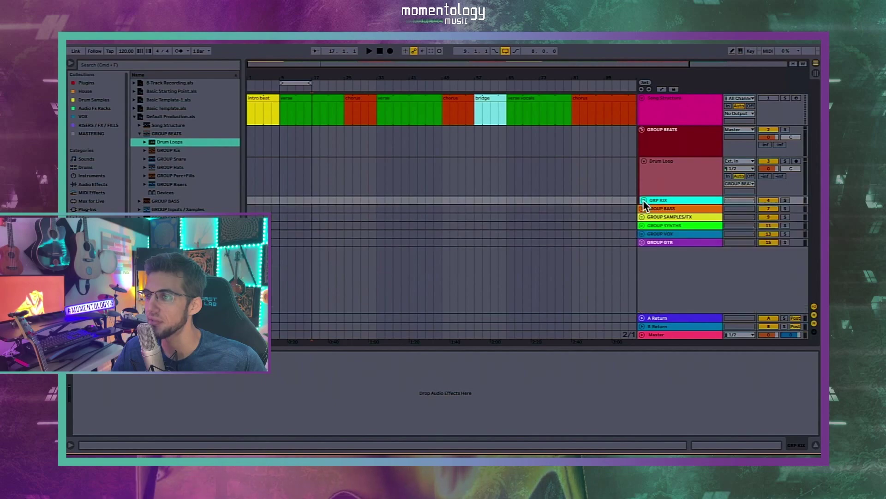
pyautogui.click(644, 199)
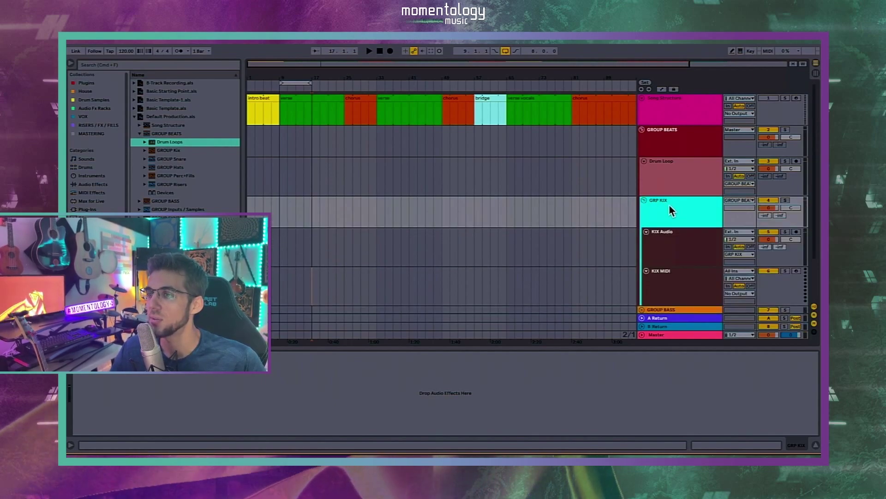
pyautogui.click(644, 200)
pyautogui.click(644, 200)
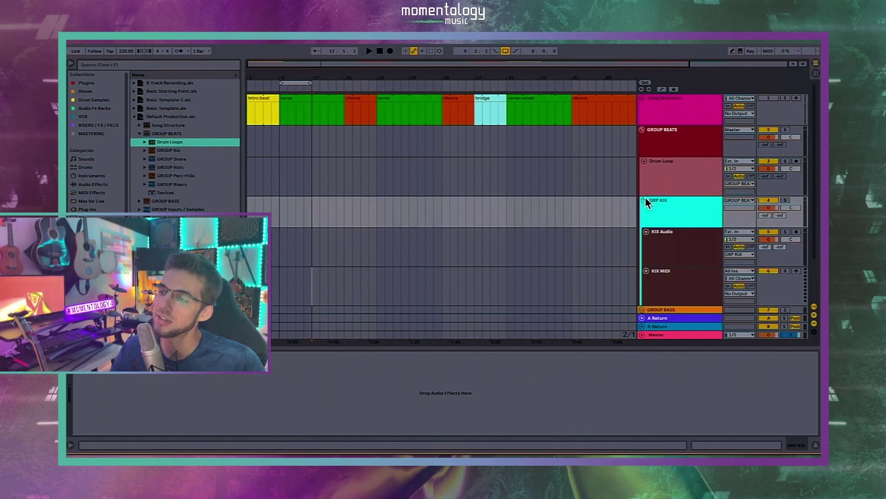
# Step: Duplicate the GRP KIX group with its tracks, fold the original group and select the copy
pyautogui.rightClick(674, 201)
pyautogui.click(702, 221)
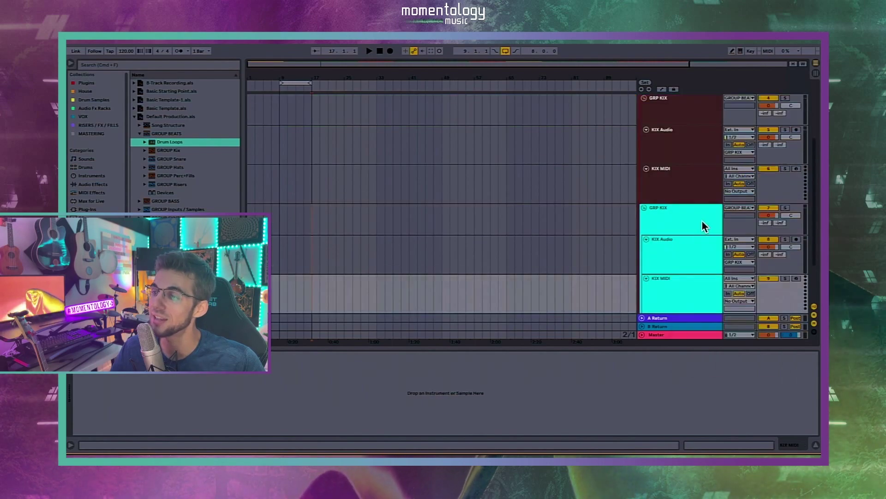
pyautogui.scroll(-2, 659, 168)
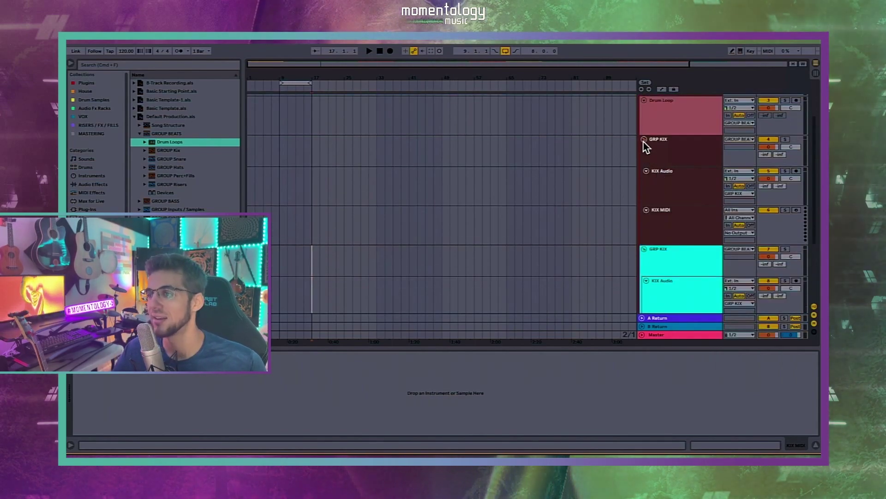
pyautogui.click(644, 139)
pyautogui.click(677, 195)
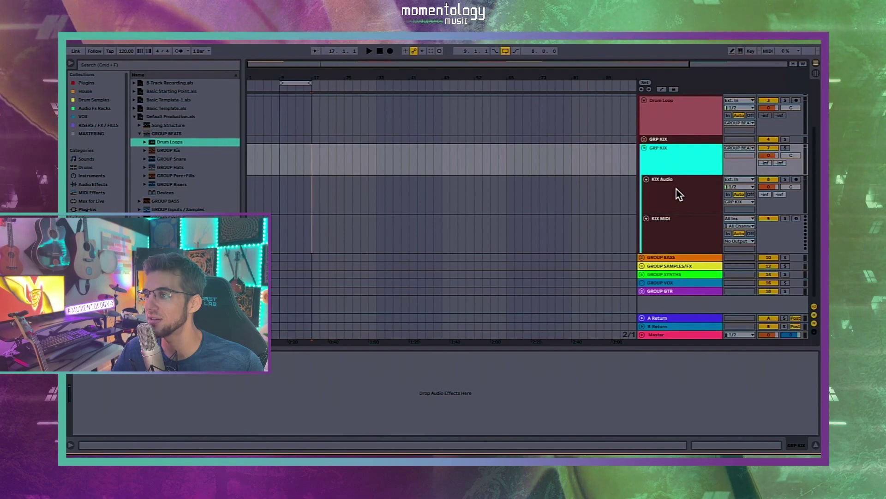
# Step: In Session View, disable all sends on both GRP KIX groups and on the KIX Audio track of the duplicated group
pyautogui.press('Tab')
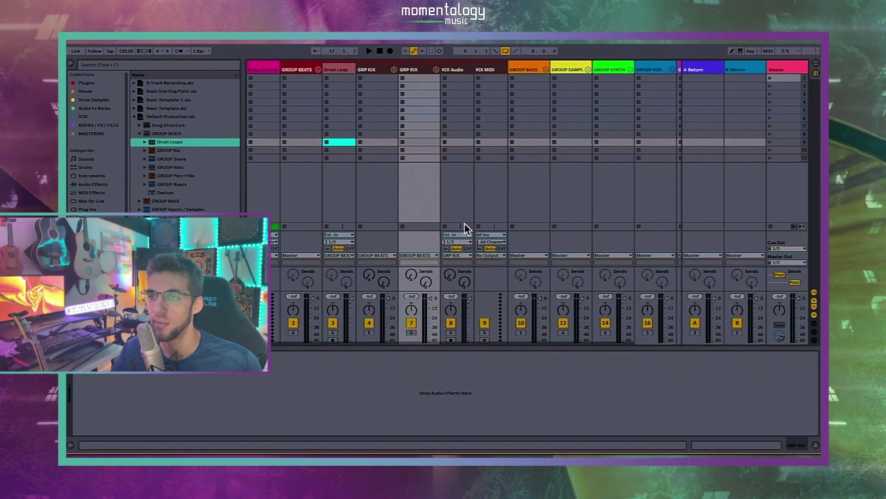
pyautogui.rightClick(370, 273)
pyautogui.click(395, 287)
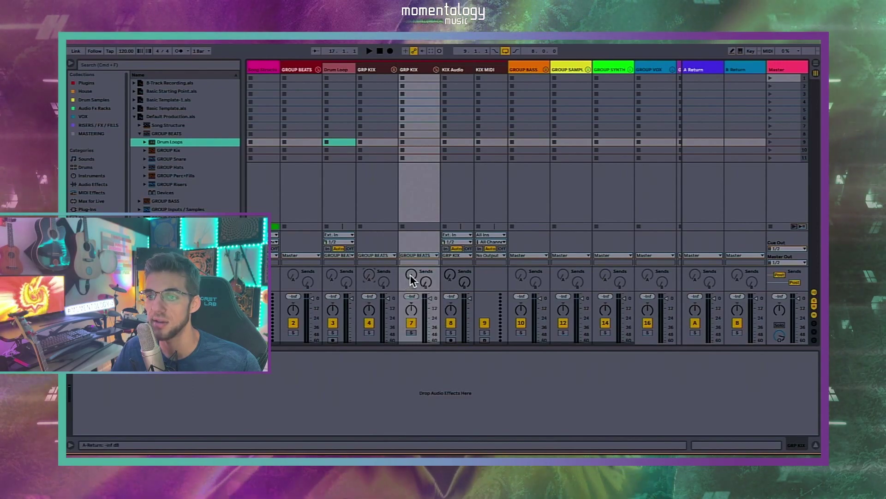
pyautogui.rightClick(409, 275)
pyautogui.click(431, 286)
pyautogui.rightClick(455, 275)
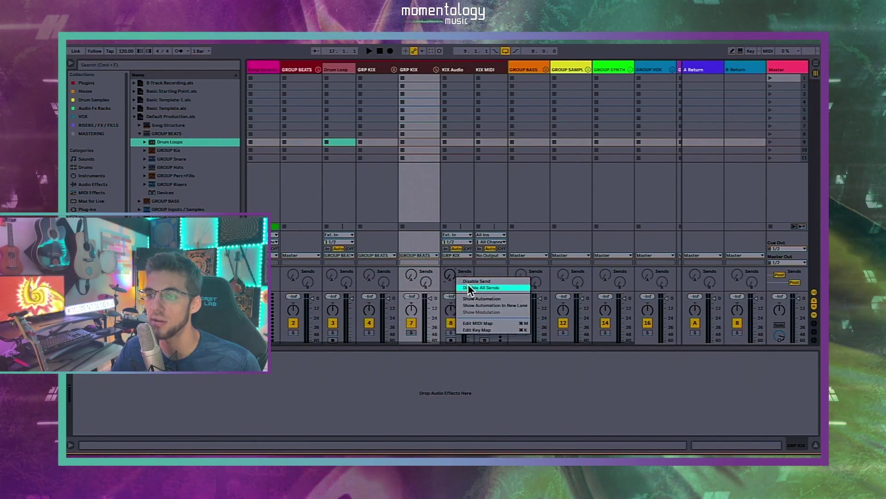
pyautogui.click(468, 285)
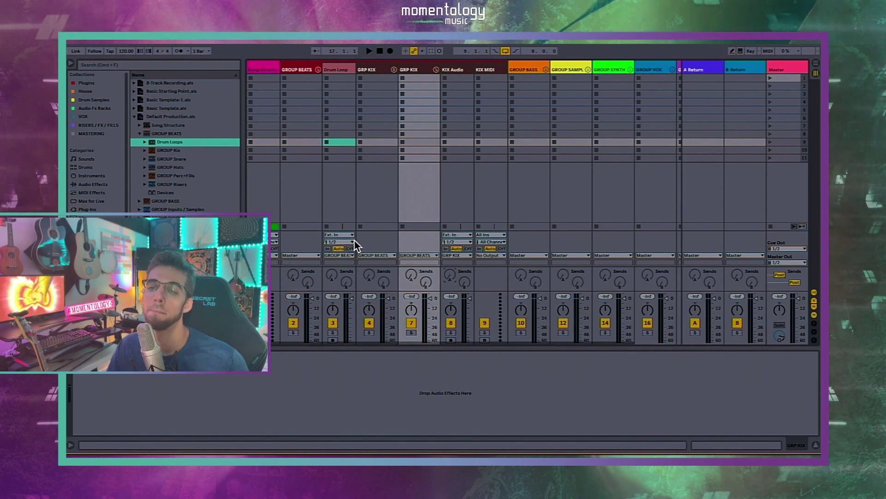
# Step: Set the audio input of the Drum Loop track and of KIX Audio in the first GRP KIX group to No Input
pyautogui.click(345, 233)
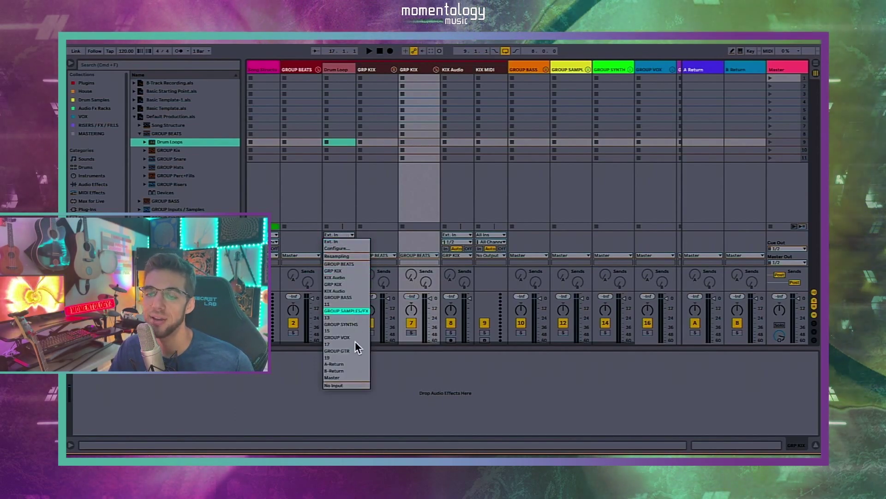
pyautogui.click(345, 385)
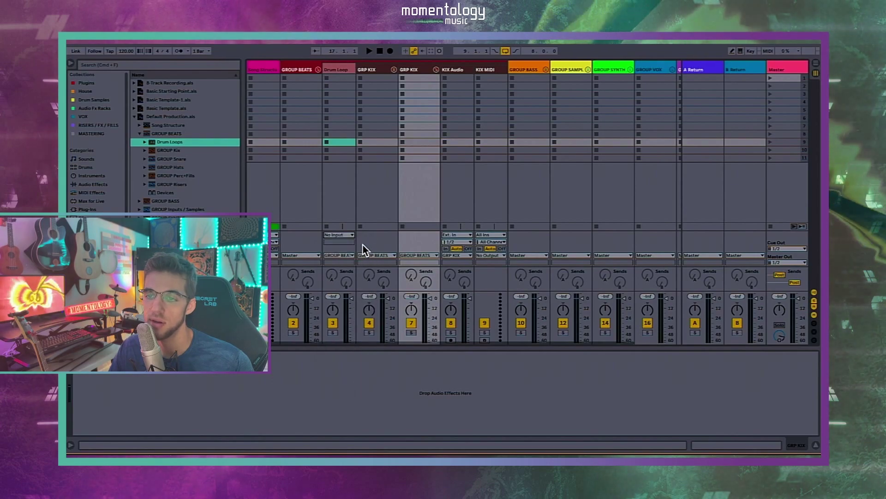
pyautogui.click(394, 70)
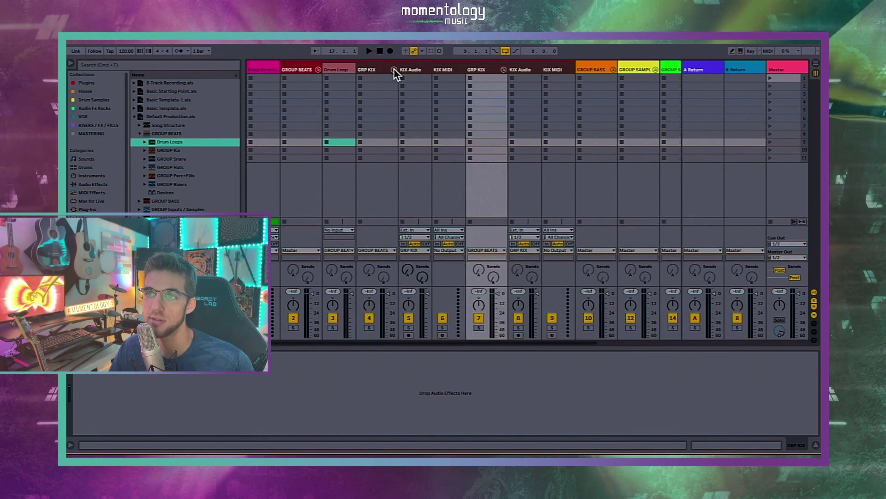
pyautogui.click(504, 70)
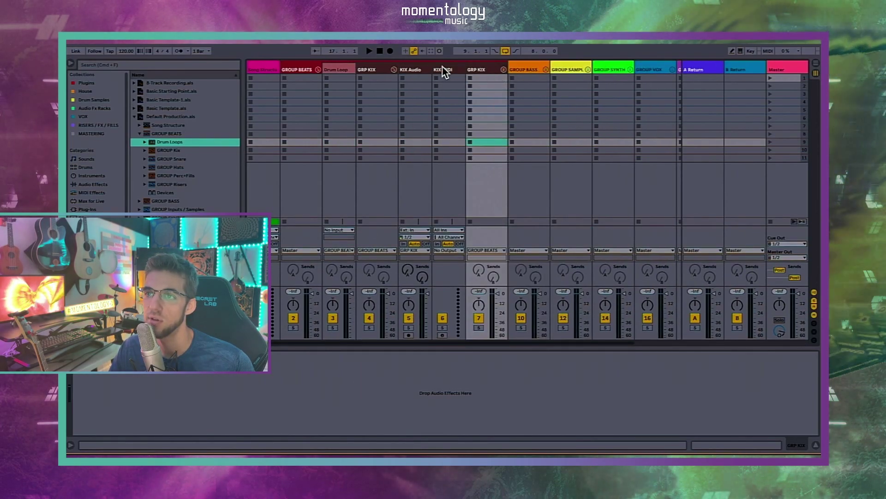
pyautogui.click(442, 71)
pyautogui.click(503, 70)
pyautogui.click(527, 68)
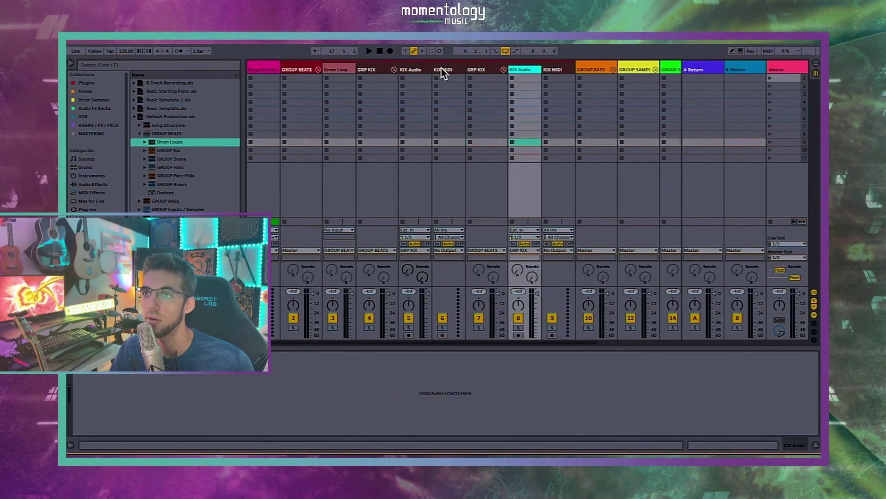
pyautogui.click(413, 70)
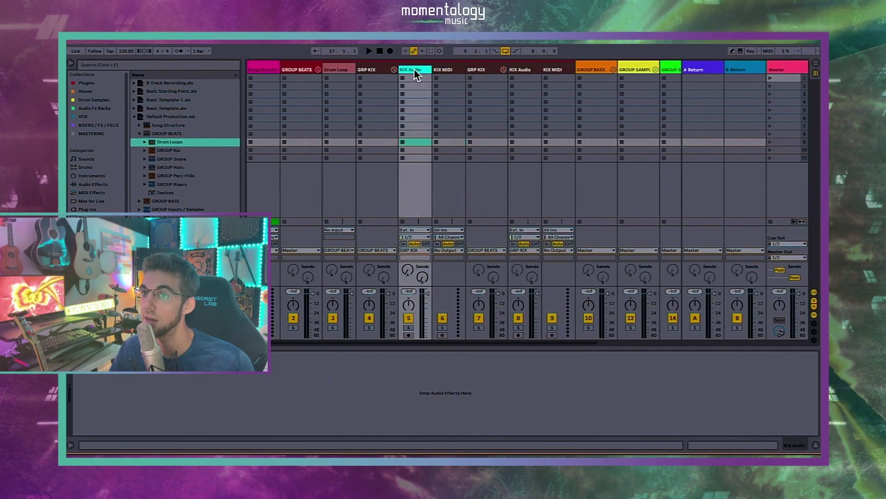
pyautogui.click(420, 229)
pyautogui.click(406, 380)
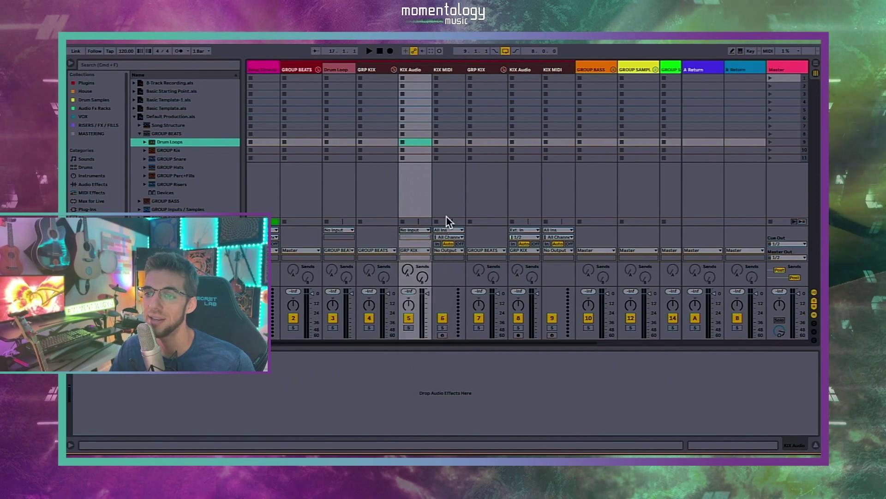
# Step: Set the input of KIX MIDI in the first GRP KIX group and of both tracks in the duplicated group to No Input
pyautogui.click(452, 230)
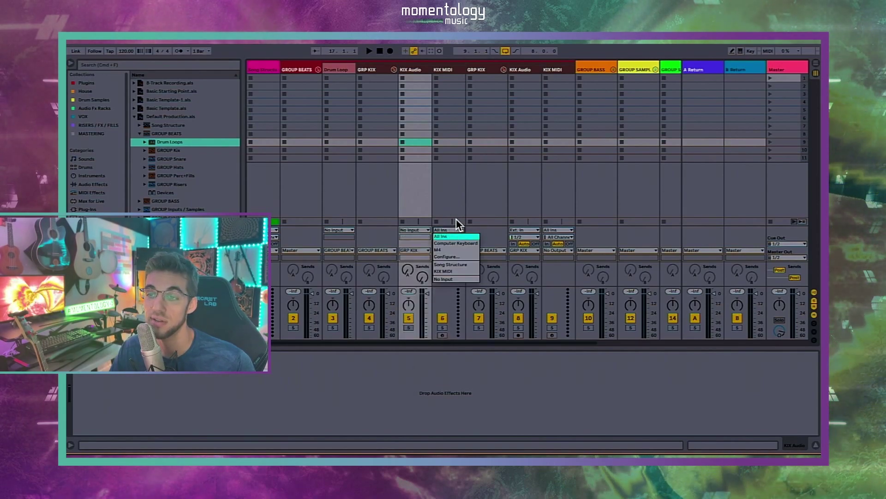
pyautogui.click(456, 220)
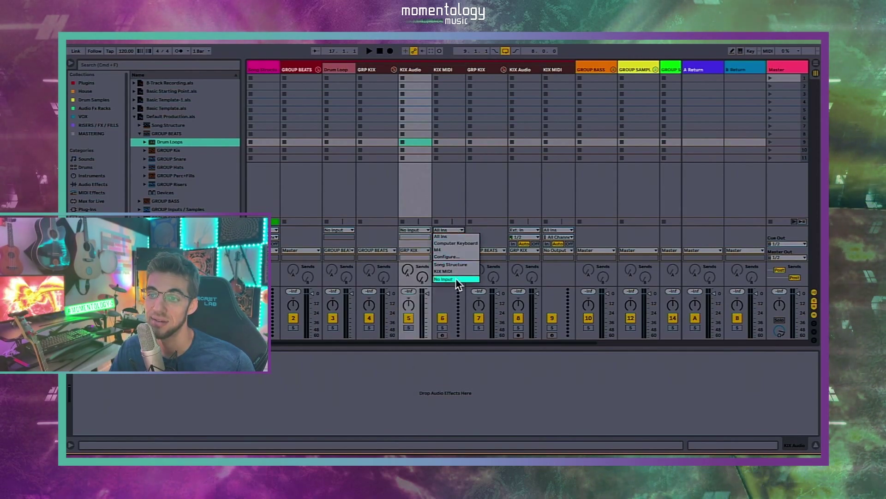
pyautogui.click(524, 230)
pyautogui.click(528, 373)
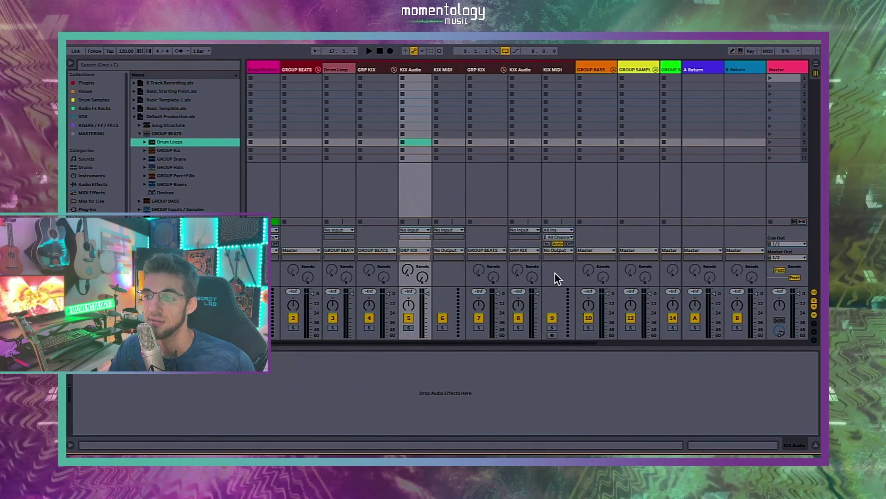
pyautogui.click(559, 230)
pyautogui.click(558, 277)
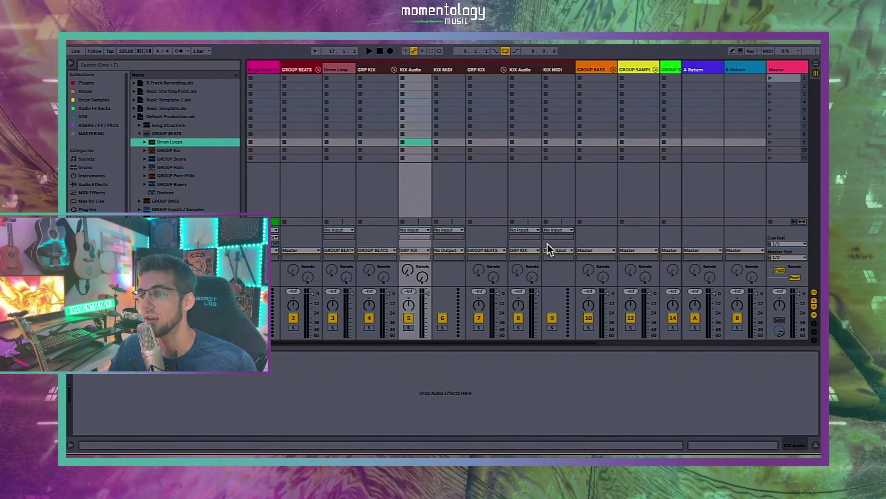
# Step: Open the options of the A send on the KIX Audio track in the first GRP KIX group
pyautogui.rightClick(411, 271)
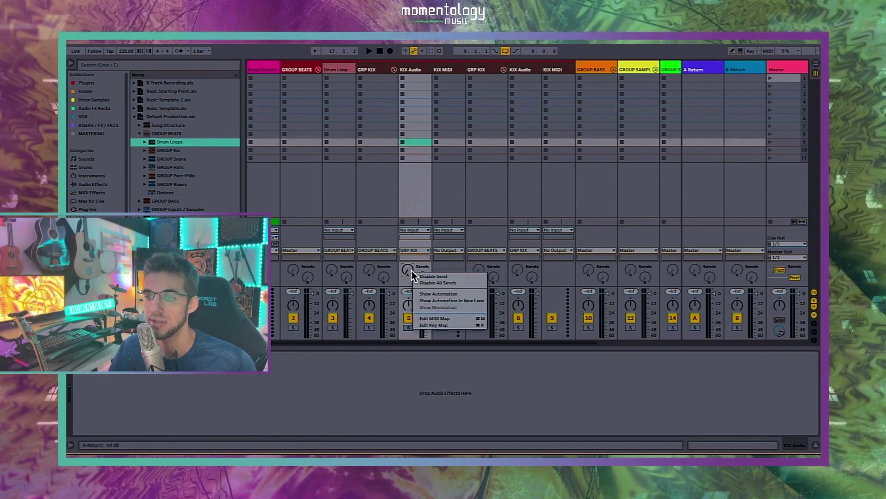
# Step: Compare the sends and routing of the first KIX Audio and KIX MIDI tracks in Session and Arrangement views
pyautogui.click(430, 282)
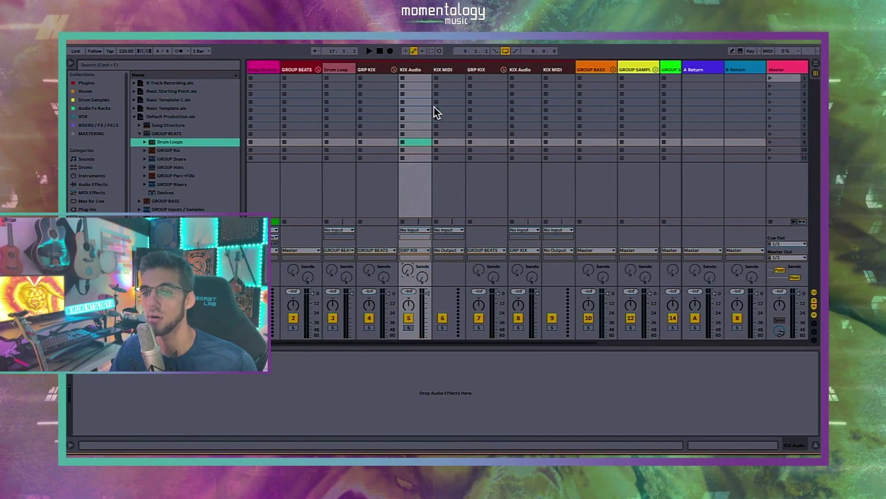
pyautogui.press('Tab')
pyautogui.click(687, 208)
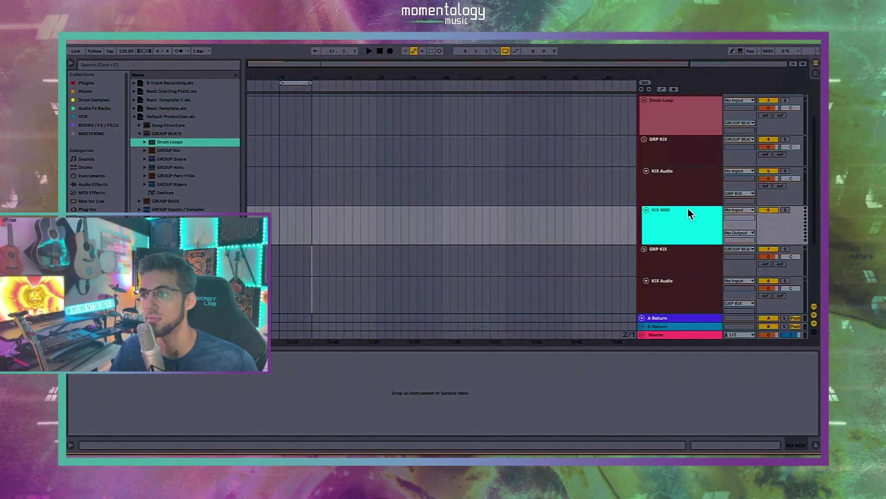
pyautogui.press('Tab')
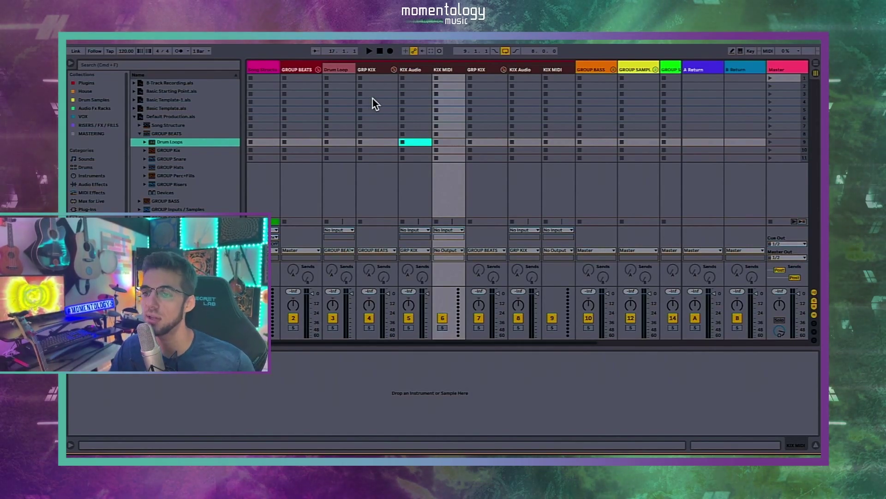
pyautogui.click(453, 72)
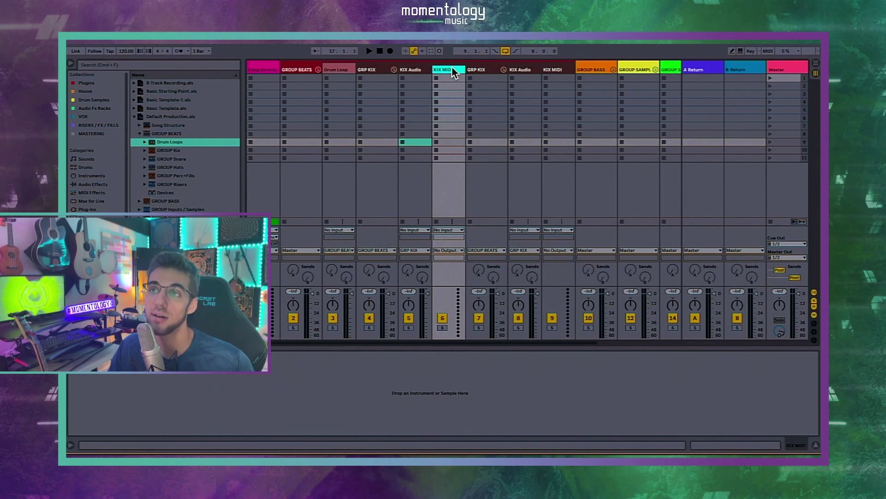
pyautogui.click(488, 70)
pyautogui.click(453, 69)
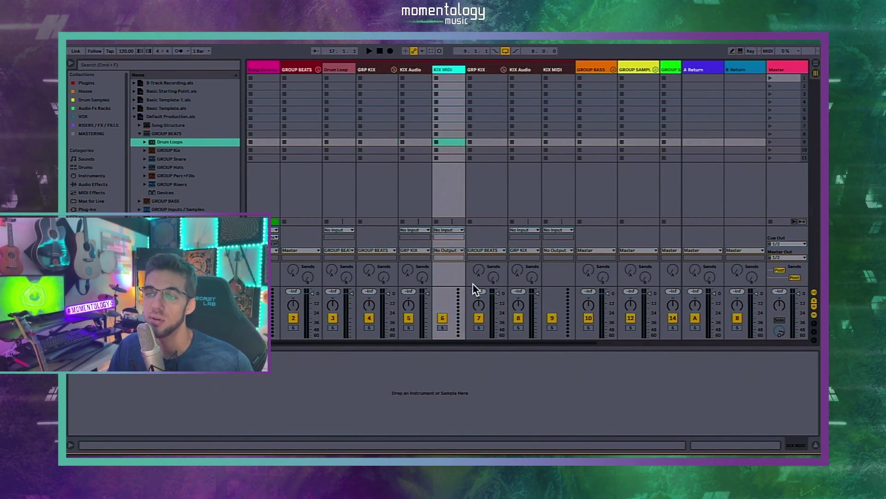
pyautogui.press('Tab')
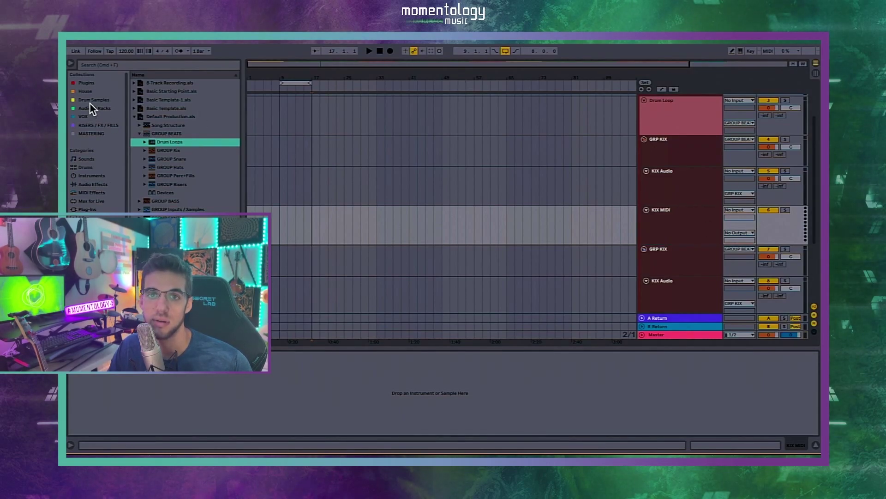
# Step: Load an empty Drum Rack instrument onto the first KIX MIDI track
pyautogui.click(100, 176)
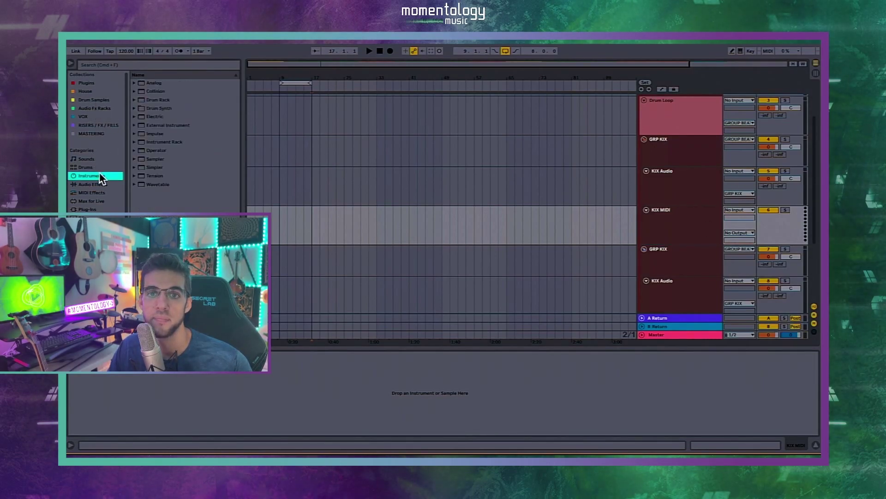
pyautogui.moveTo(152, 100); pyautogui.dragTo(259, 372)
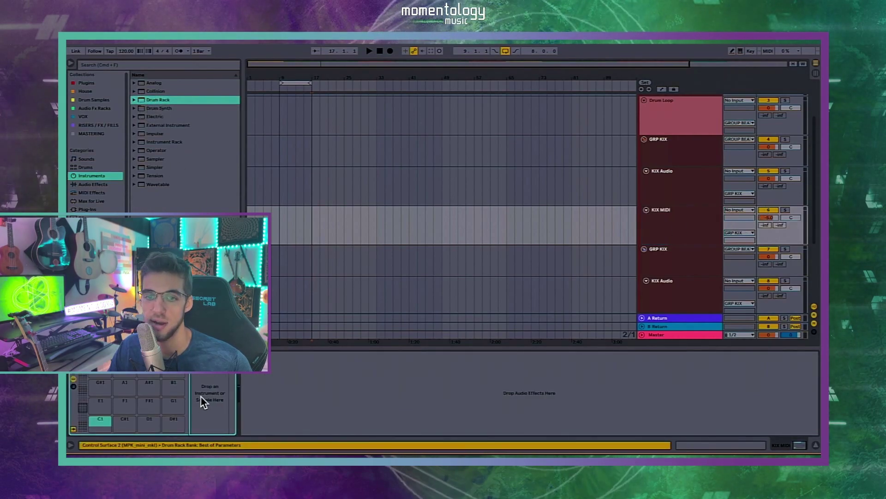
pyautogui.click(127, 420)
pyautogui.click(145, 419)
pyautogui.click(172, 404)
pyautogui.click(173, 420)
pyautogui.click(170, 387)
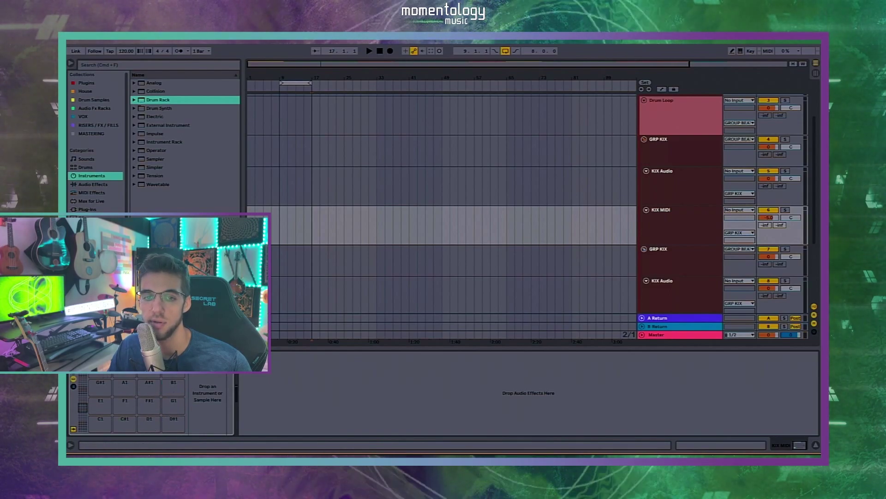
pyautogui.click(702, 199)
pyautogui.click(667, 223)
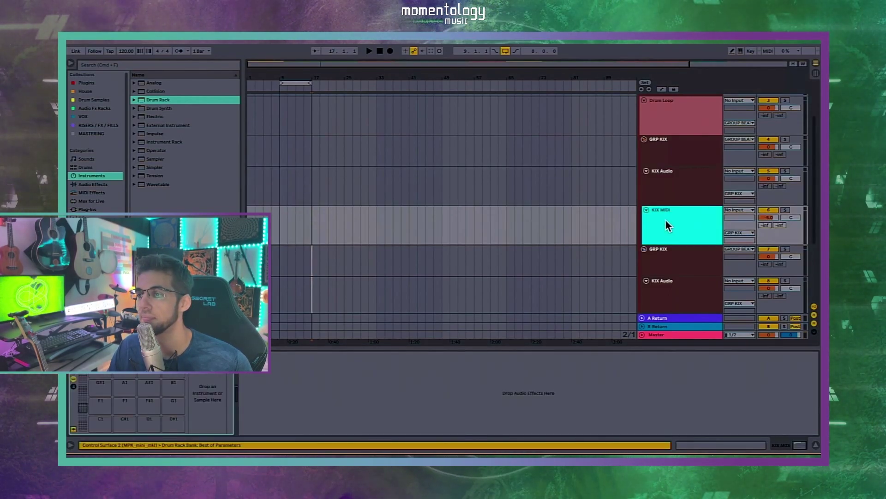
# Step: Rename the second GRP KIX group track as GRP SNR/CLP
pyautogui.scroll(-1, 672, 240)
pyautogui.click(669, 247)
pyautogui.scroll(-3, 666, 242)
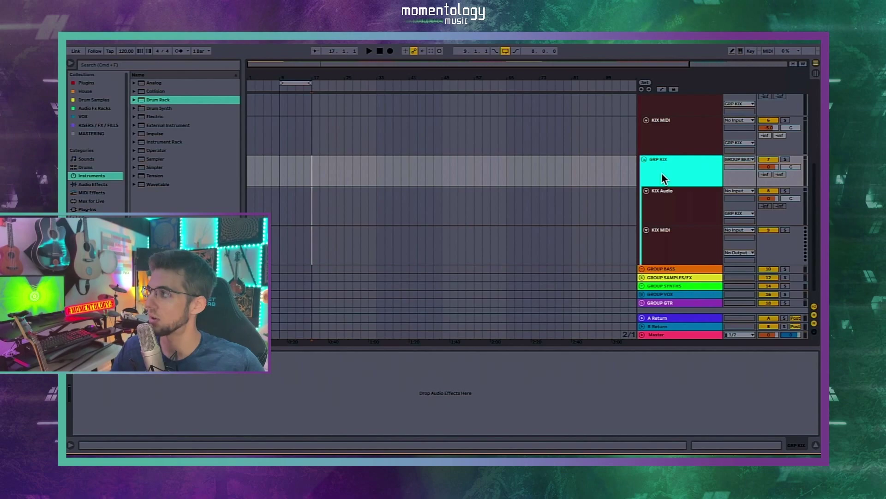
pyautogui.rightClick(663, 179)
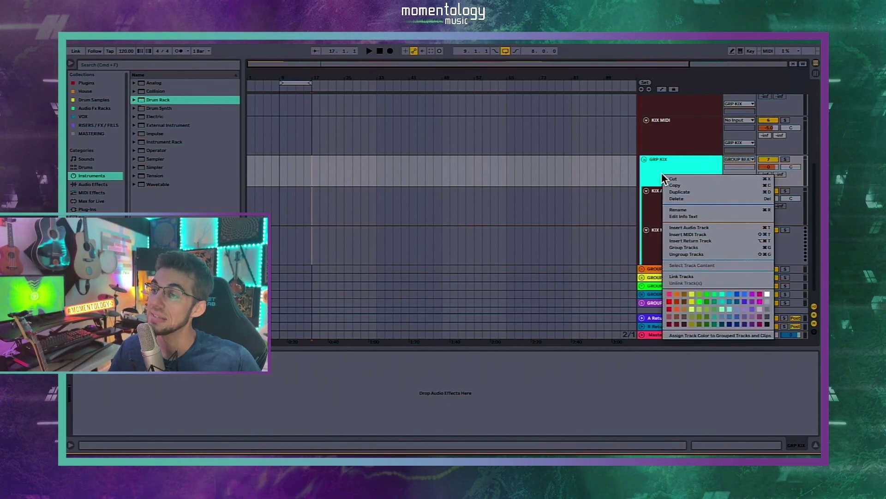
pyautogui.click(699, 210)
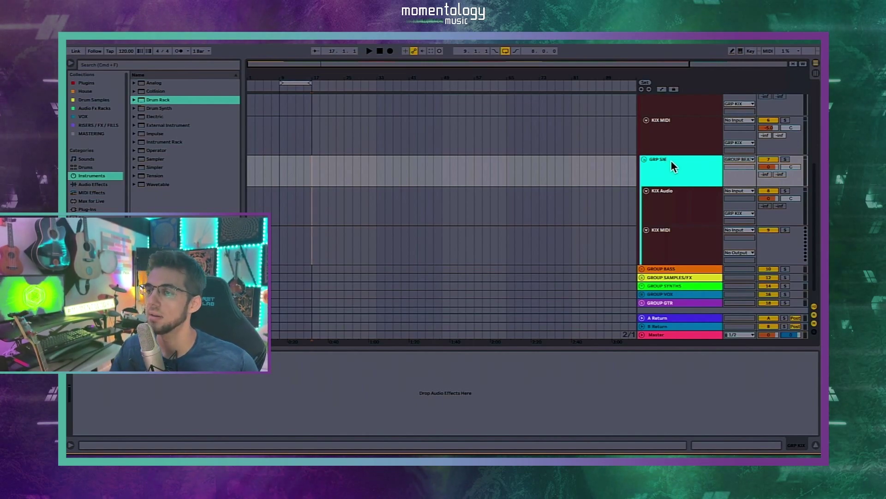
pyautogui.scroll(3, 671, 160)
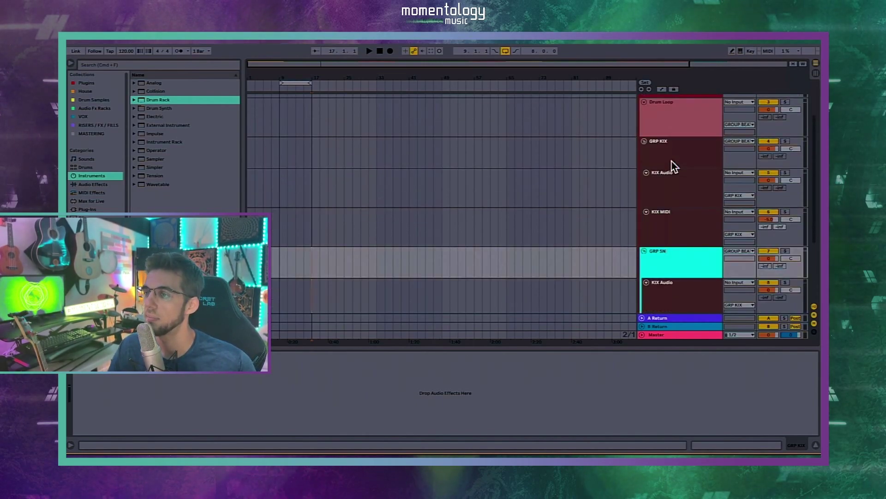
pyautogui.scroll(-1, 671, 162)
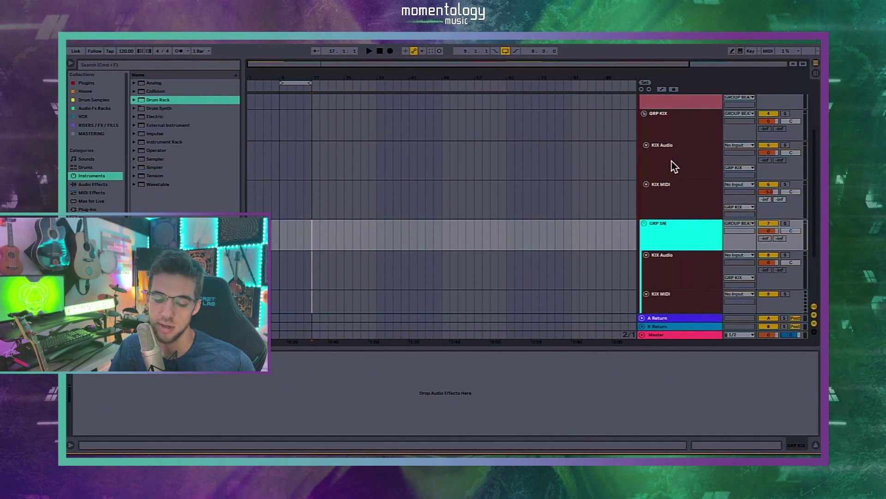
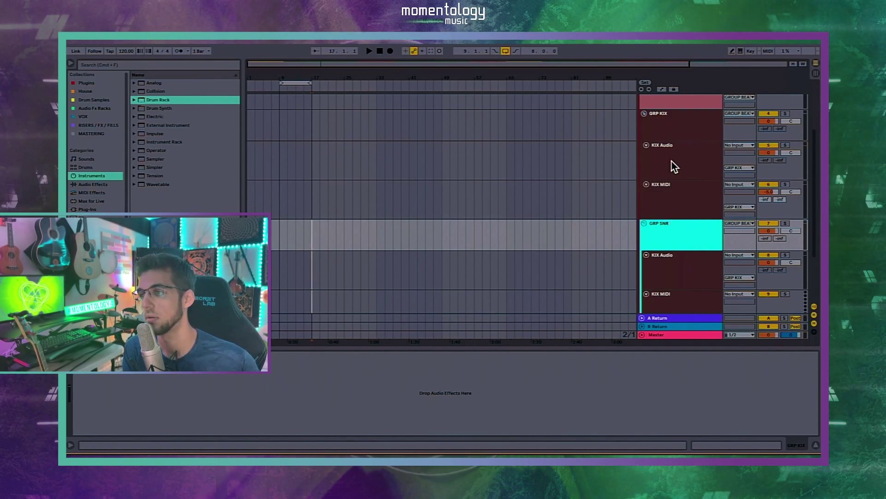
pyautogui.write('/CLP')
pyautogui.press('Return')
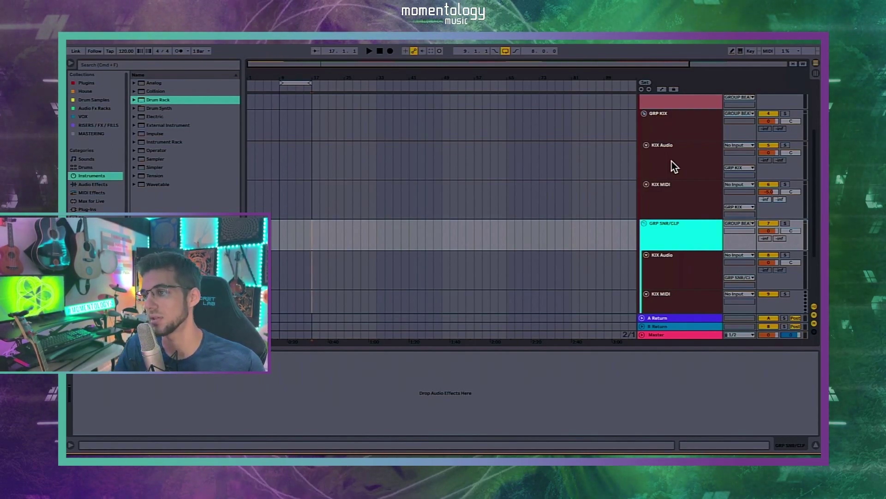
# Step: Rename the two tracks inside the GRP SNR/CLP group as SNR/CLP Audio and SNR/CLP MIDI
pyautogui.click(668, 287)
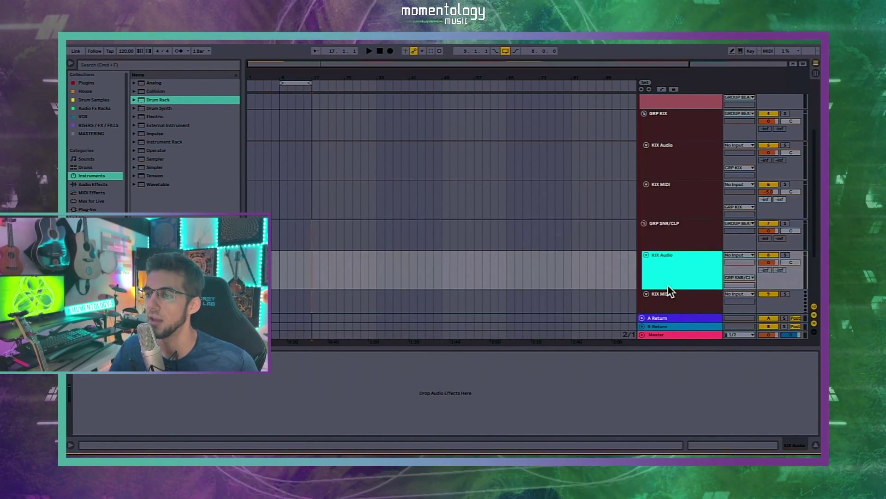
pyautogui.press('super+r')
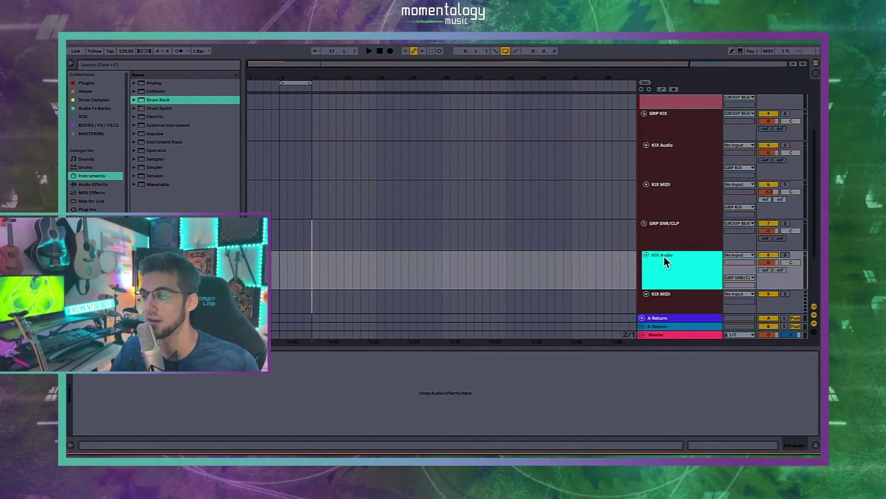
pyautogui.write('SNR')
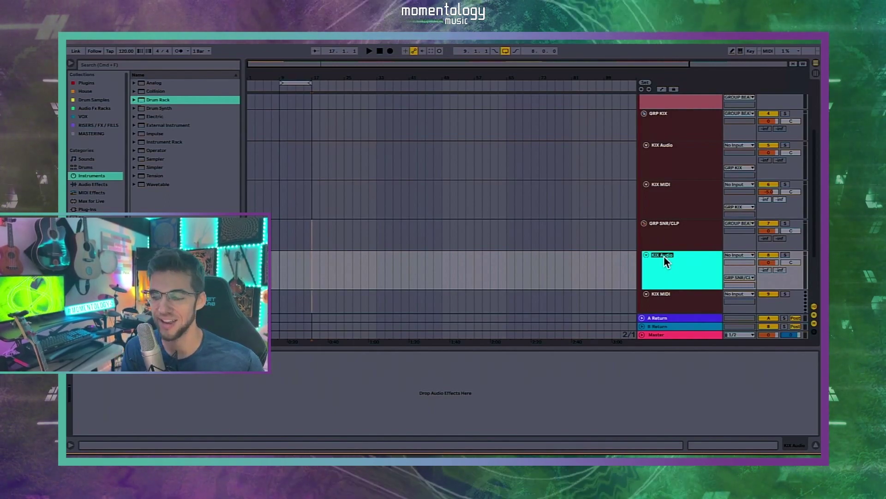
pyautogui.write('/CLP')
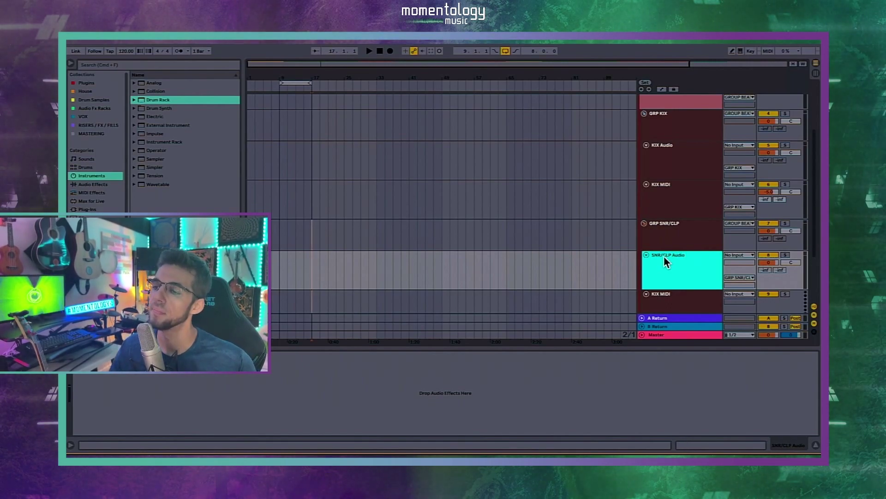
pyautogui.press('Tab')
pyautogui.write('SN')
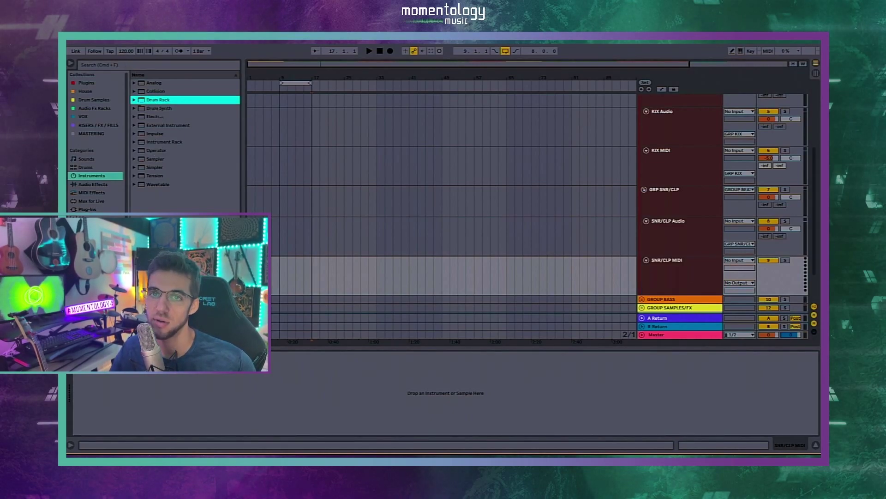
# Step: Load an empty Drum Rack onto the SNR/CLP MIDI track and check the neighbouring tracks' devices
pyautogui.moveTo(158, 99); pyautogui.dragTo(185, 419)
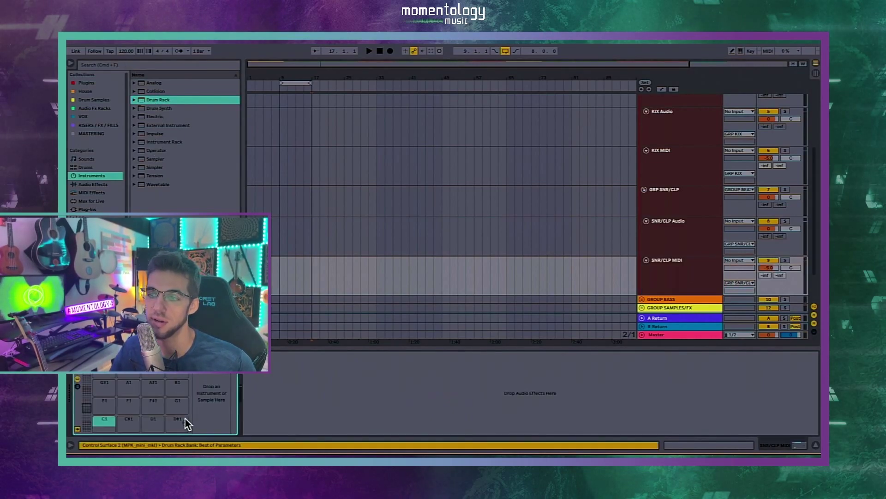
pyautogui.click(681, 198)
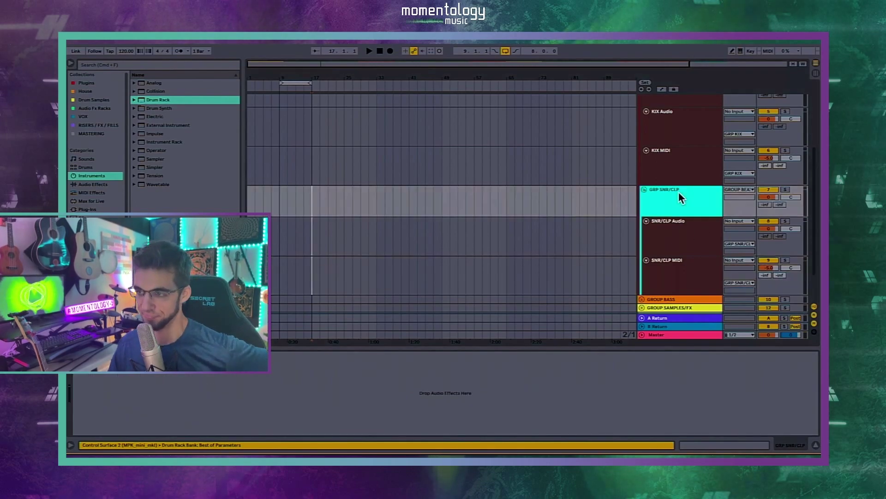
pyautogui.click(686, 233)
pyautogui.click(687, 266)
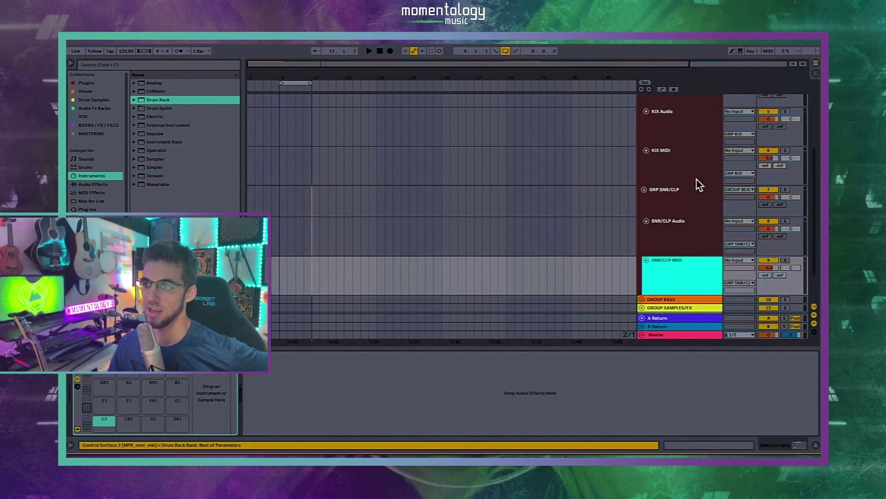
pyautogui.click(683, 132)
pyautogui.click(681, 159)
pyautogui.click(683, 192)
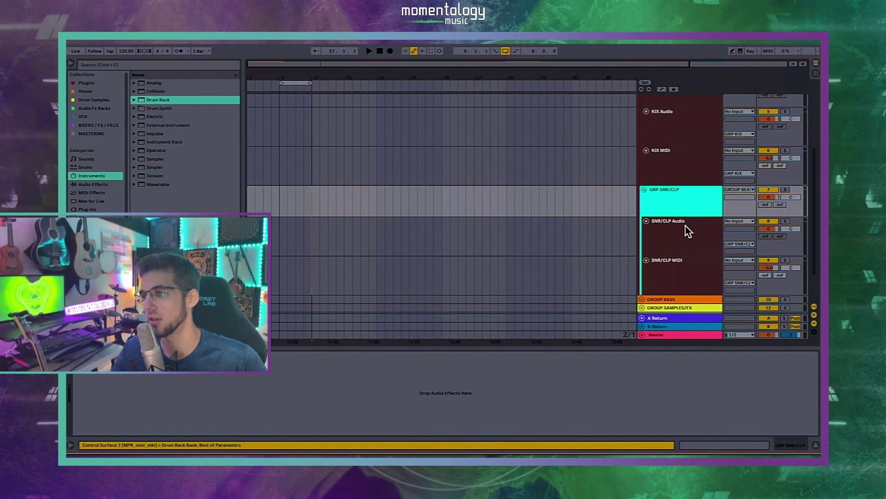
# Step: Colour the SNR/CLP Audio and SNR/CLP MIDI tracks light orange-brown individually
pyautogui.rightClick(686, 226)
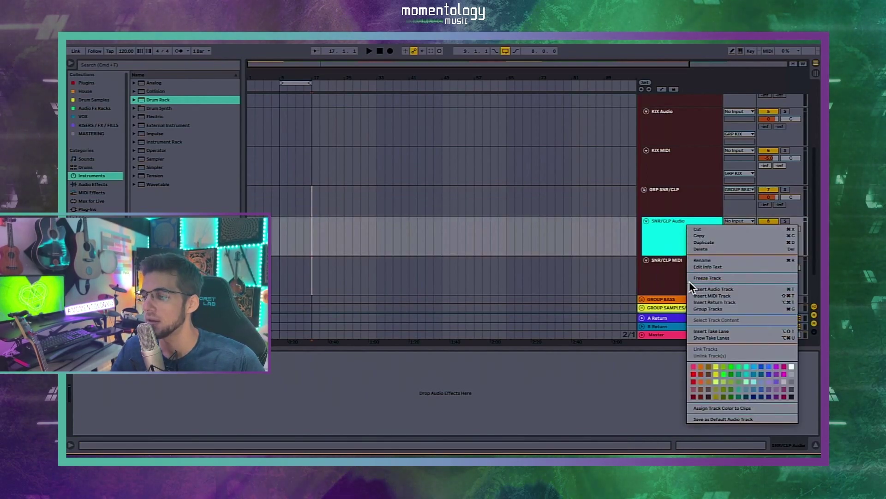
pyautogui.click(705, 382)
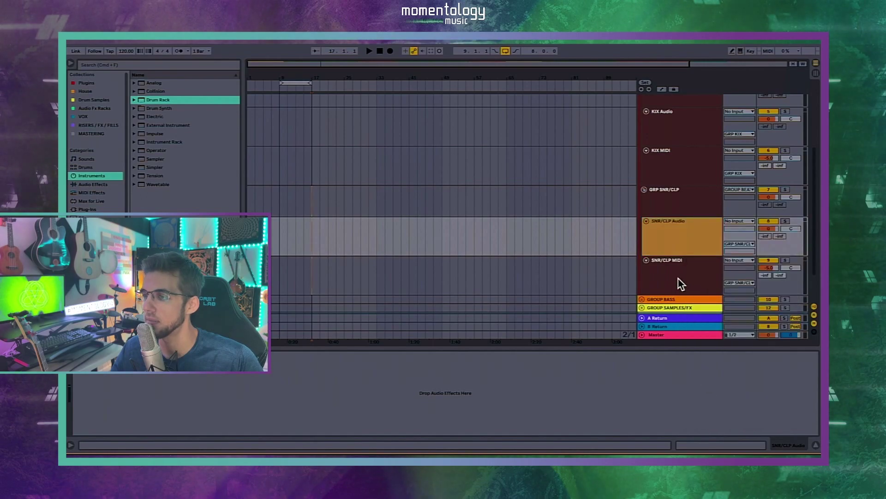
pyautogui.rightClick(678, 278)
pyautogui.click(703, 234)
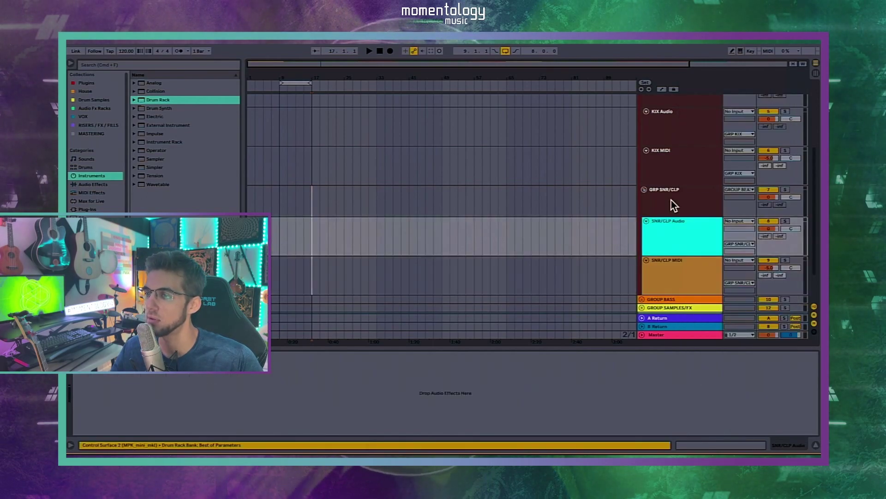
# Step: Colour the GRP SNR/CLP group light orange-brown and assign that colour to its grouped tracks and clips
pyautogui.rightClick(677, 201)
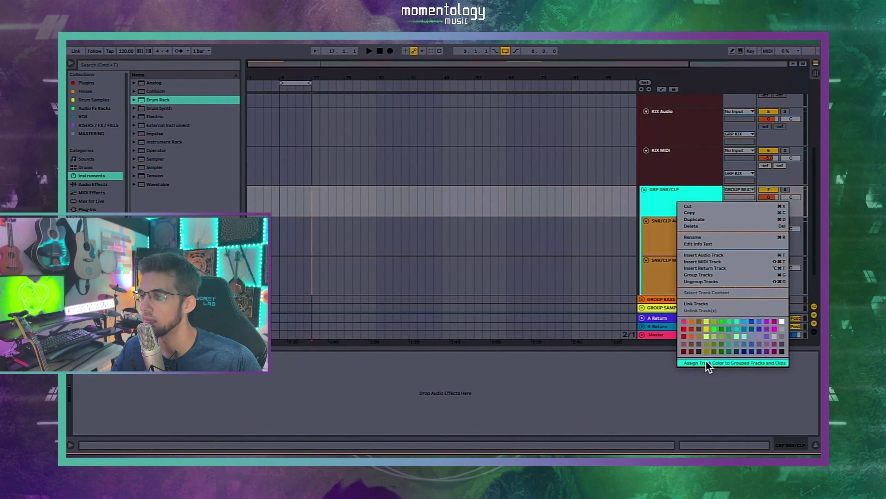
pyautogui.click(709, 364)
pyautogui.rightClick(667, 209)
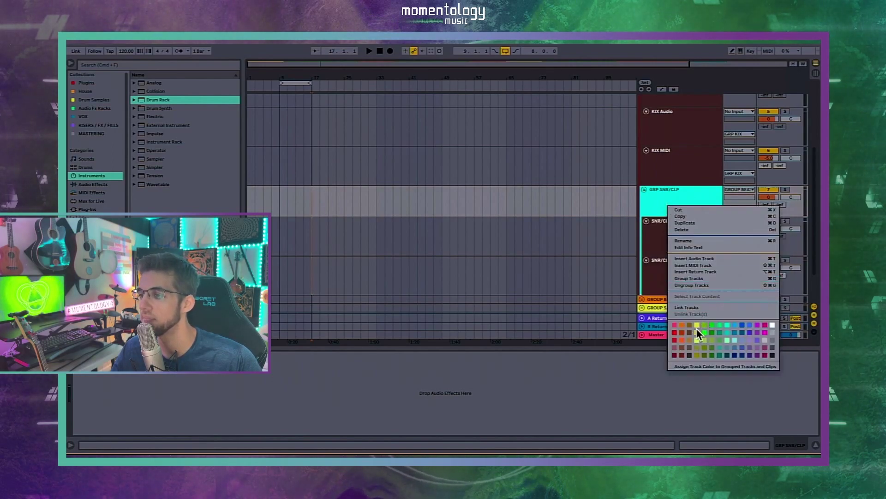
pyautogui.click(689, 340)
pyautogui.rightClick(683, 209)
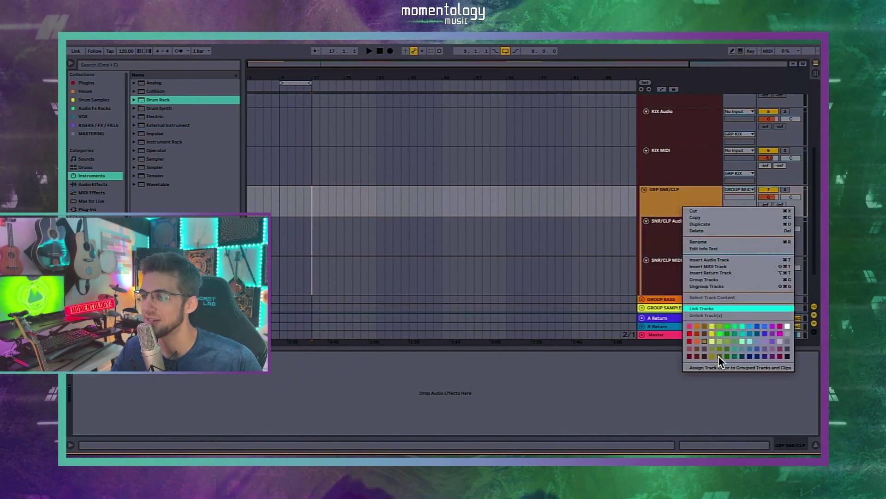
pyautogui.click(716, 368)
pyautogui.click(682, 220)
pyautogui.click(679, 203)
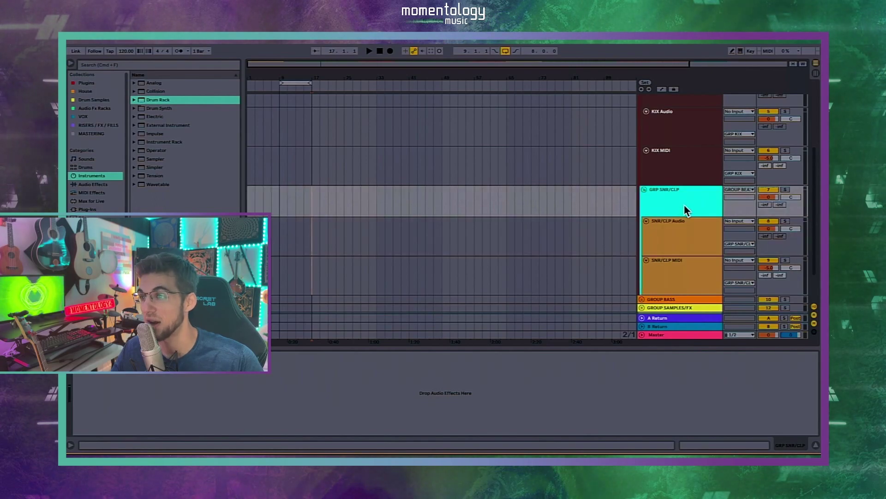
# Step: Examine the layout and colours of the tracks in the kick and snare/clap groups
pyautogui.scroll(3, 684, 205)
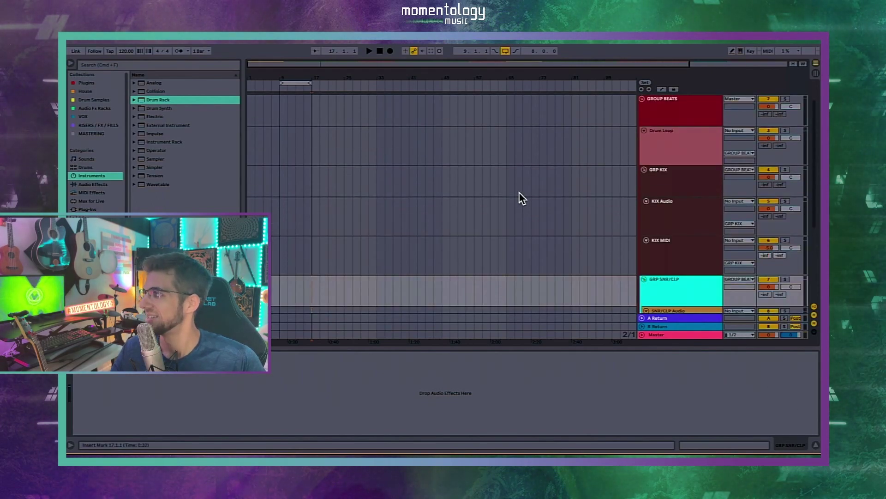
pyautogui.scroll(-3, 627, 205)
pyautogui.click(653, 223)
pyautogui.click(669, 240)
pyautogui.click(661, 202)
pyautogui.click(664, 167)
pyautogui.click(665, 132)
pyautogui.click(673, 254)
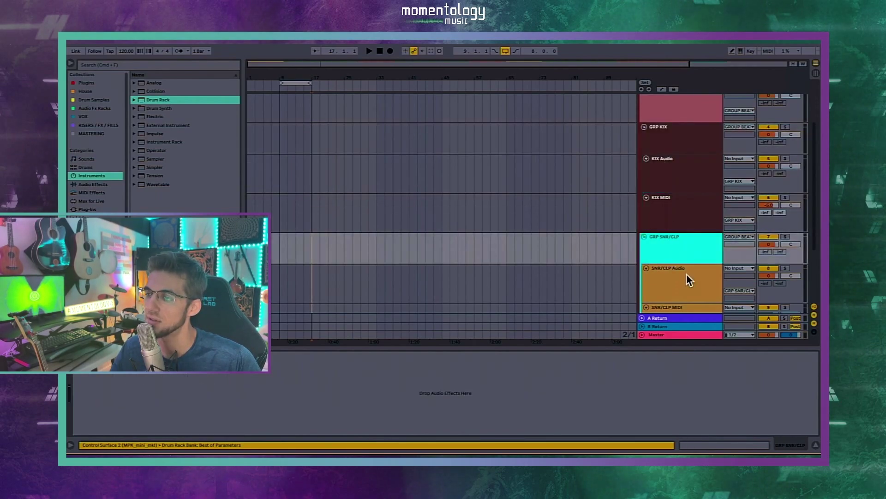
# Step: Fold the Drum Loop track and the GRP KIX group in the arrangement
pyautogui.click(686, 275)
pyautogui.scroll(5, 666, 207)
pyautogui.click(665, 180)
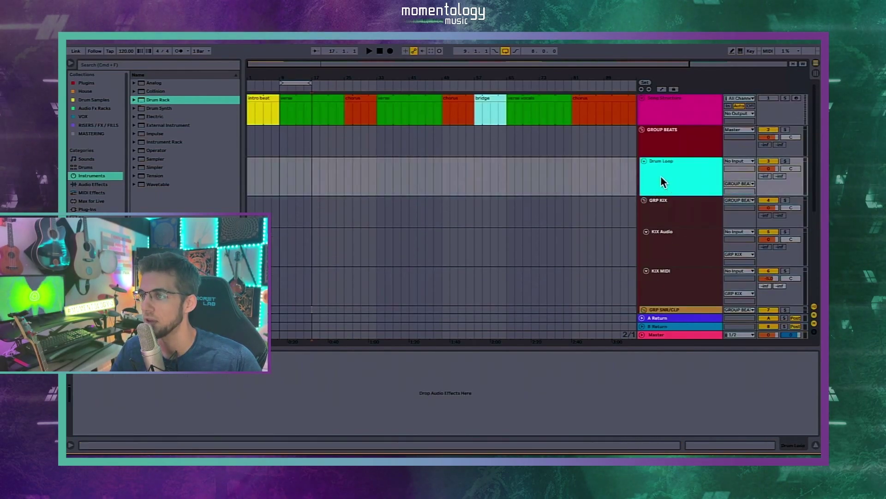
pyautogui.click(643, 162)
pyautogui.click(666, 176)
pyautogui.click(644, 169)
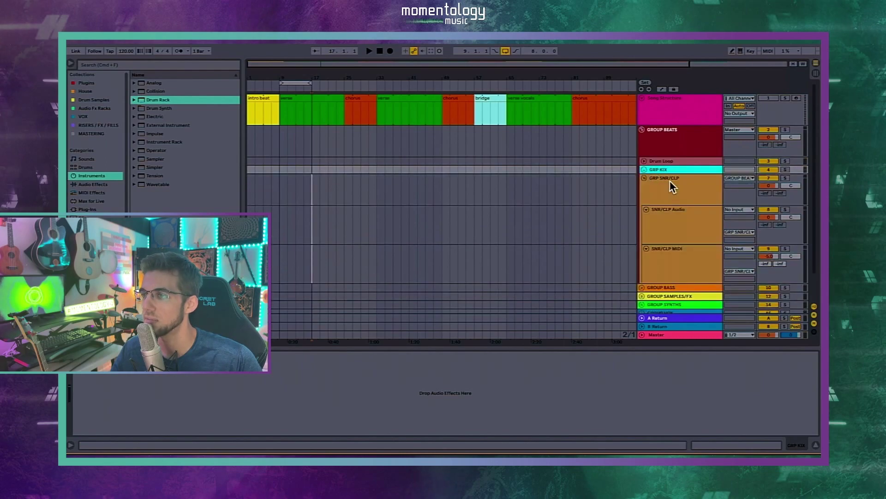
# Step: Fold the GRP SNR/CLP group in Session View and duplicate it
pyautogui.click(670, 181)
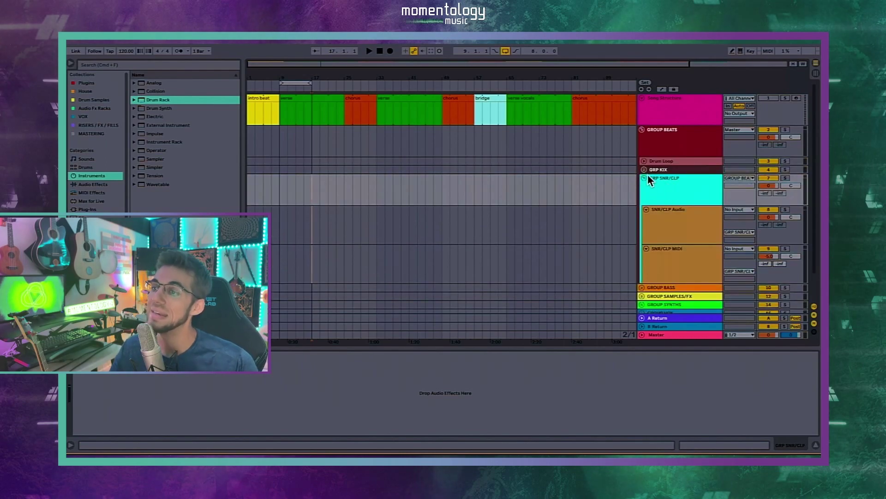
pyautogui.press('Tab')
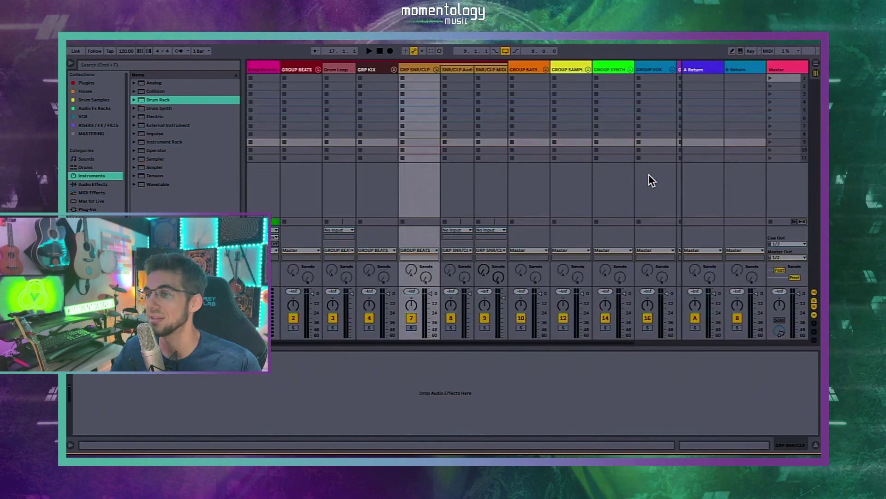
pyautogui.rightClick(481, 272)
pyautogui.click(520, 285)
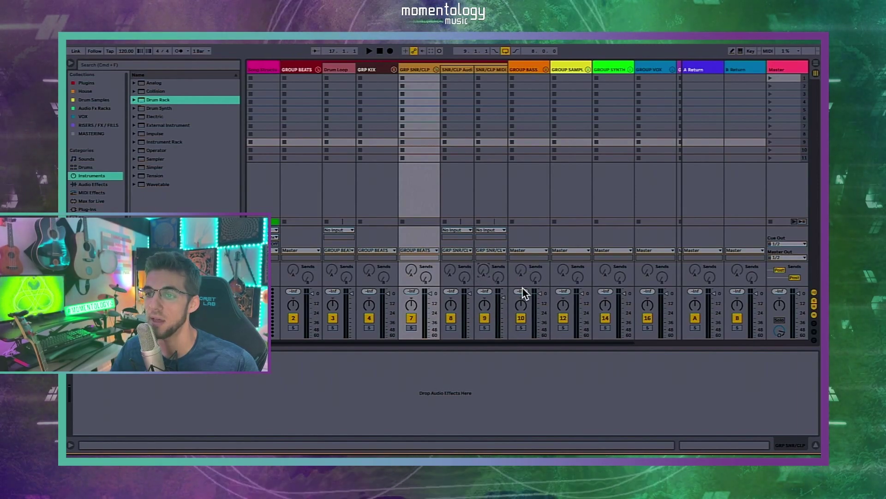
pyautogui.click(435, 70)
pyautogui.rightClick(414, 68)
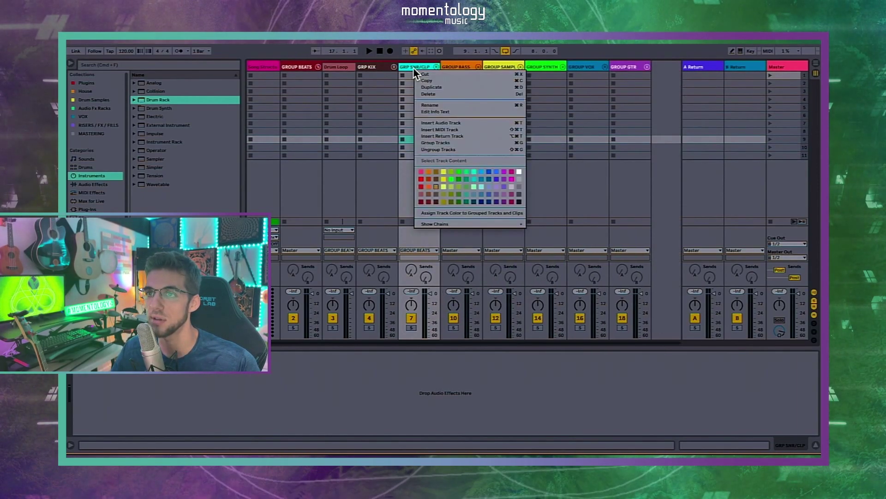
pyautogui.click(436, 87)
# Step: Unfold the duplicated GRP SNR/CLP group and check its audio and MIDI tracks
pyautogui.rightClick(454, 271)
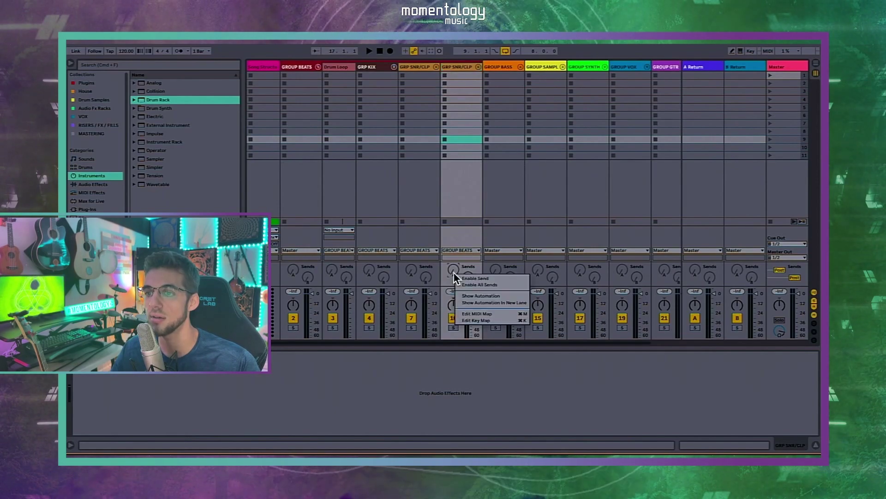
pyautogui.click(473, 262)
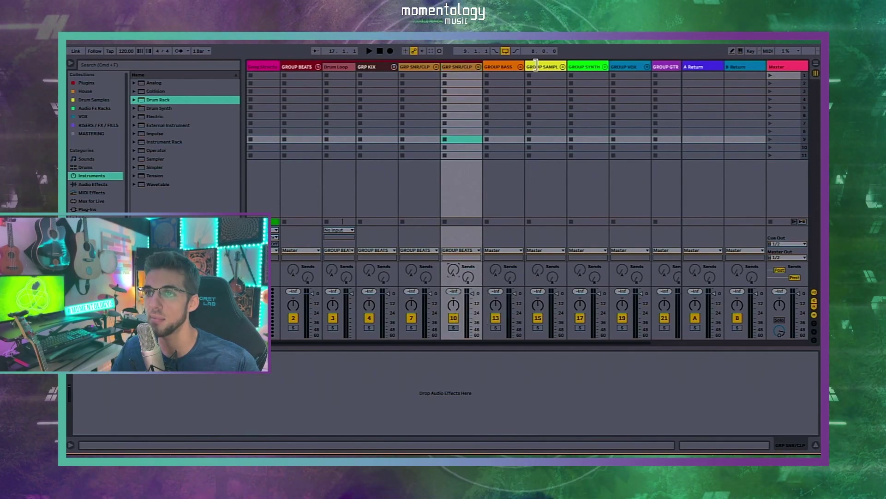
pyautogui.click(478, 67)
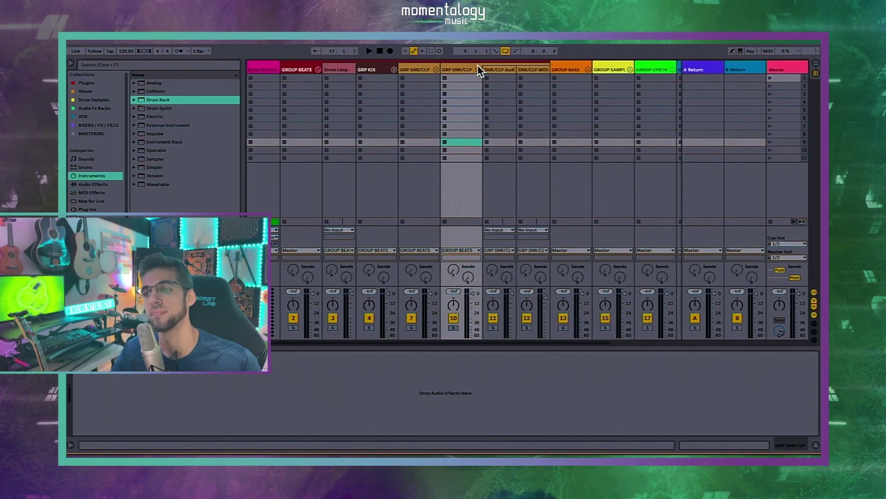
pyautogui.rightClick(335, 268)
pyautogui.rightClick(371, 268)
pyautogui.click(395, 262)
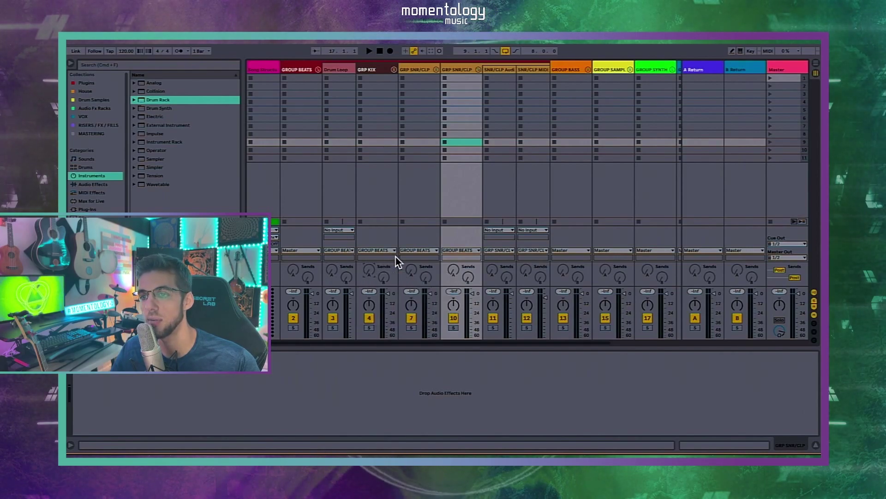
pyautogui.click(500, 69)
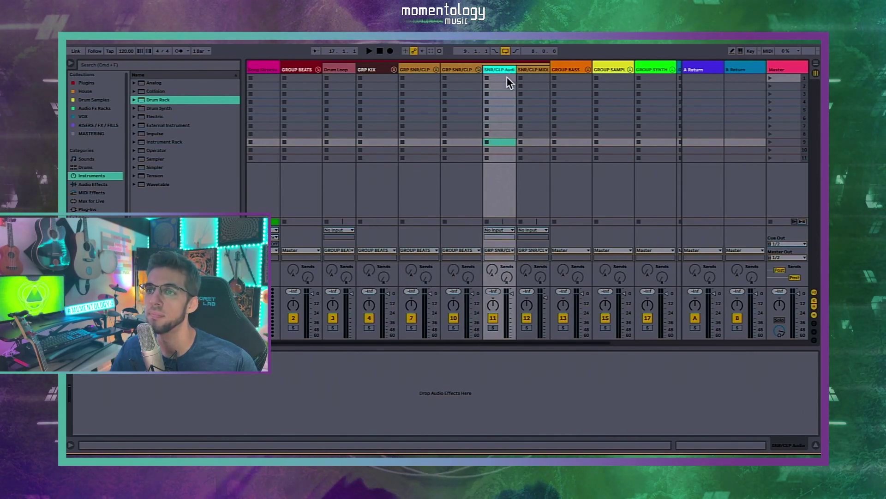
# Step: Rename the duplicated SNR/CLP group to GRP HATS and fold it
pyautogui.click(467, 70)
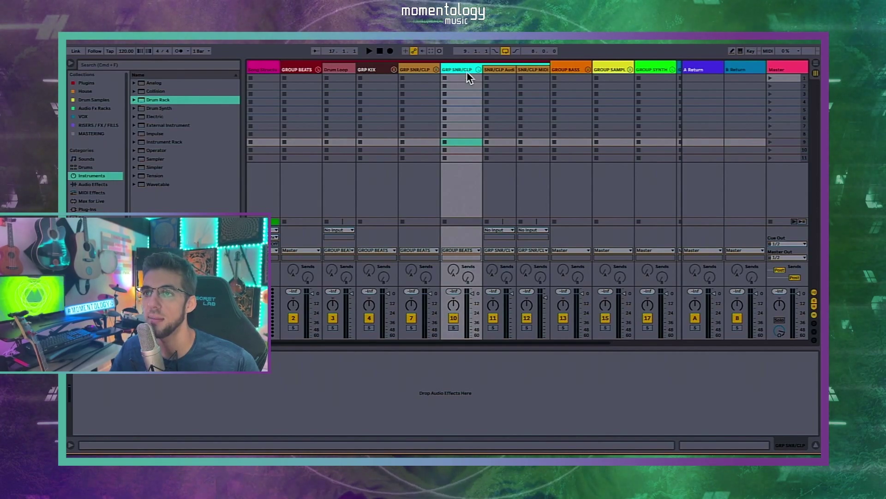
pyautogui.press('super+r')
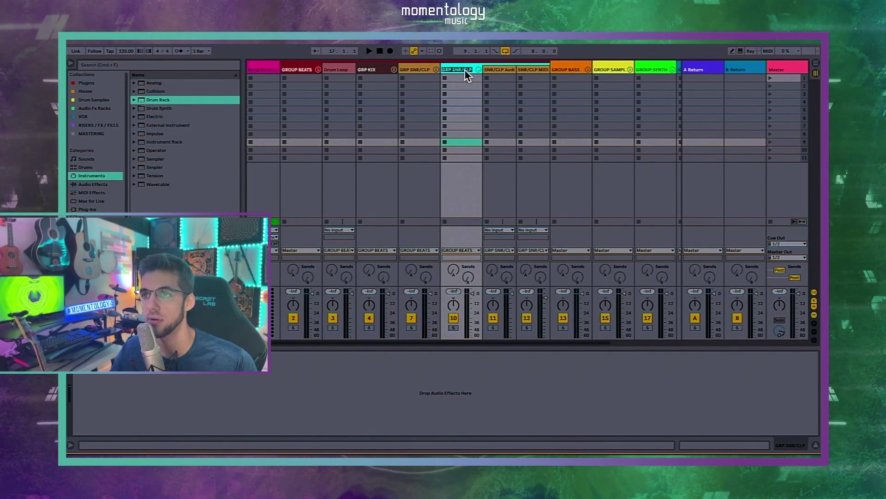
pyautogui.doubleClick(464, 71)
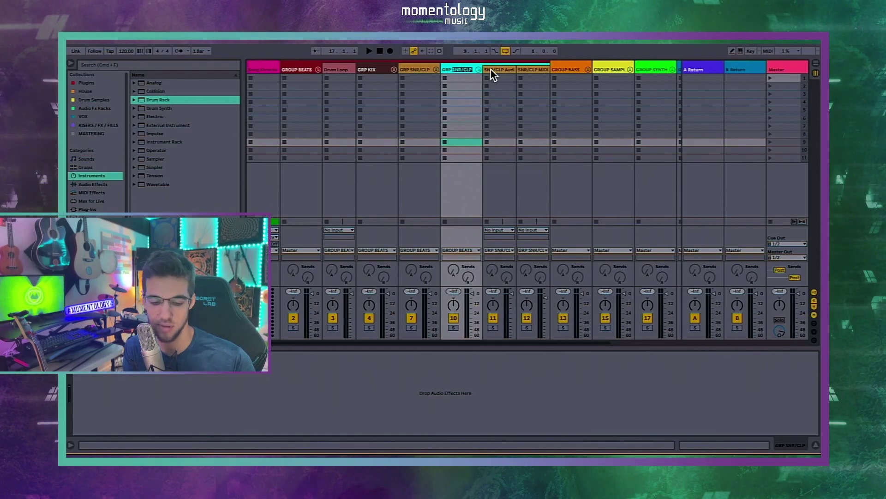
pyautogui.write('H')
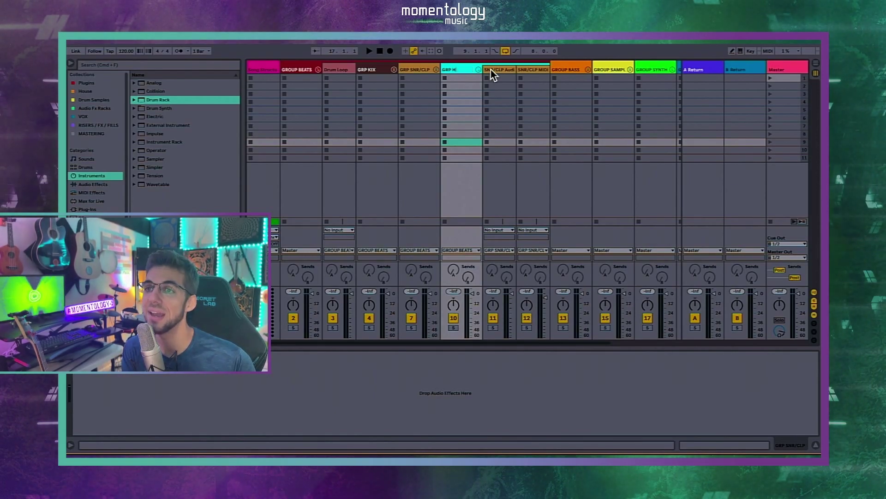
pyautogui.write('ATS')
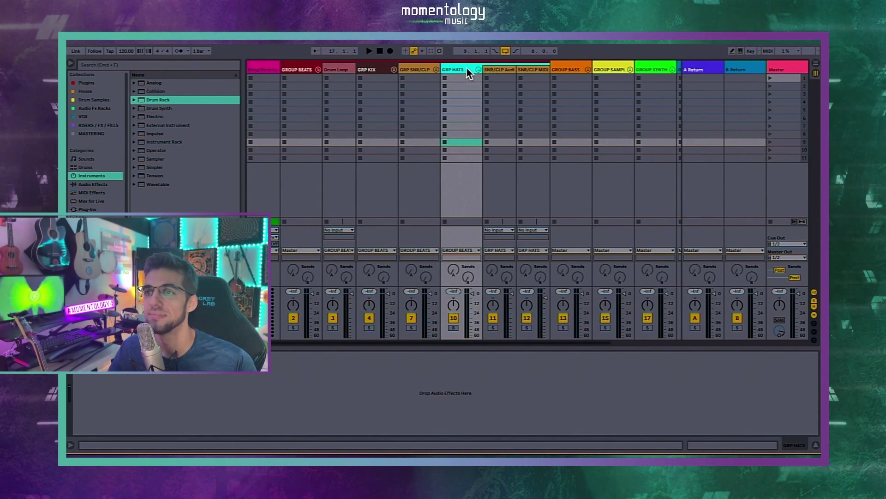
pyautogui.click(479, 69)
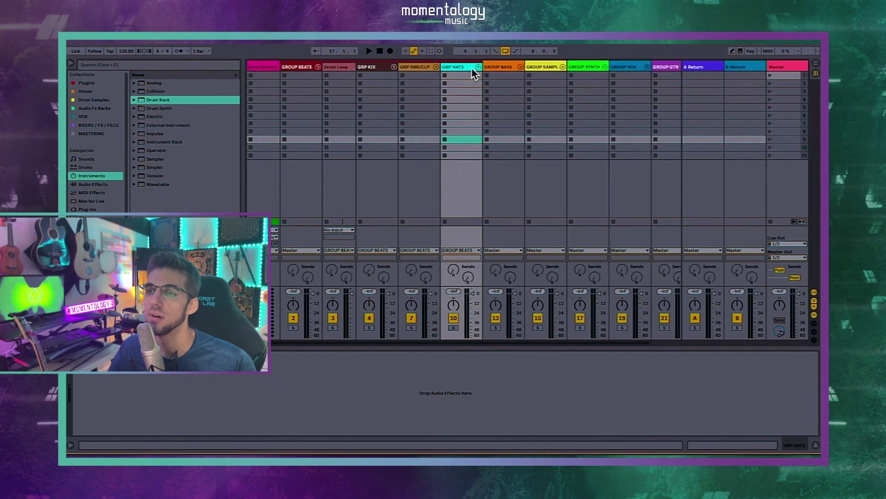
# Step: Change the folded hats group's name to GRP HATZ and return to Arrangement View
pyautogui.press('Right')
pyautogui.press('BackSpace')
pyautogui.write('Z')
pyautogui.press('Return')
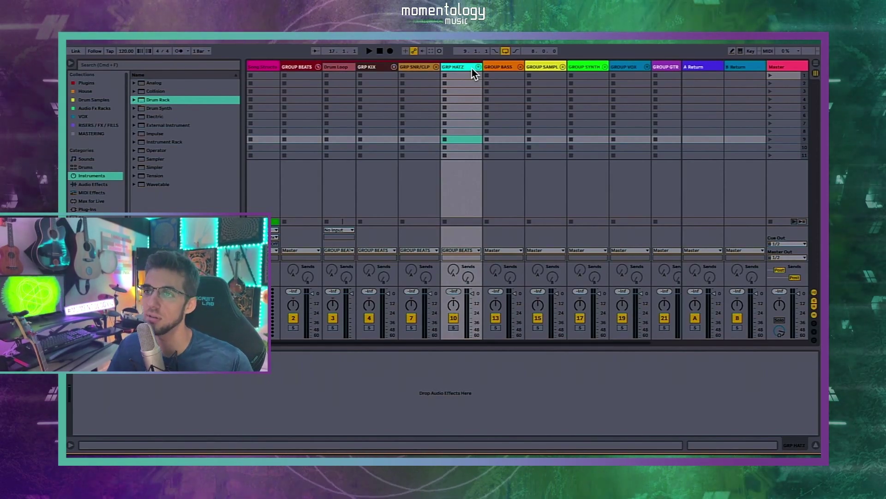
pyautogui.press('Tab')
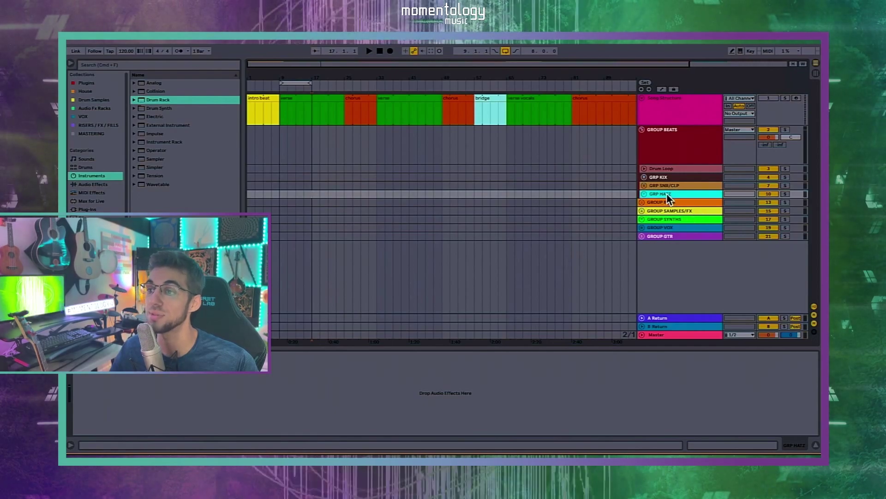
# Step: Unfold the GRP HATZ group and colour its group track olive green
pyautogui.click(646, 195)
pyautogui.rightClick(661, 203)
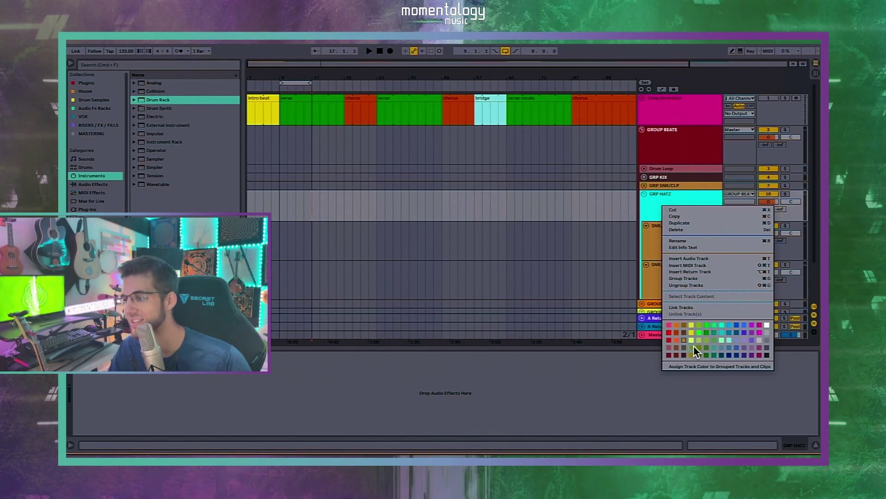
pyautogui.click(694, 347)
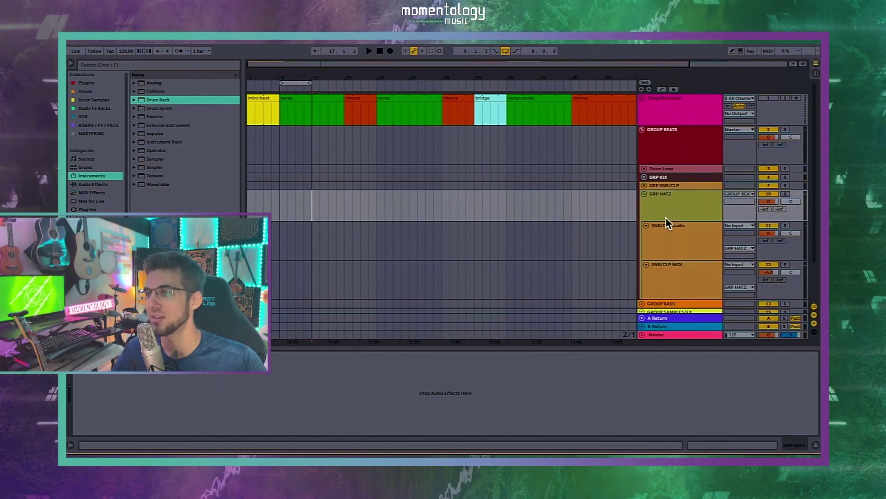
# Step: Colour the GRP HATZ group pale yellow, assign that colour to its grouped tracks and clips, and fold the group
pyautogui.rightClick(664, 204)
pyautogui.press('Escape')
pyautogui.rightClick(663, 205)
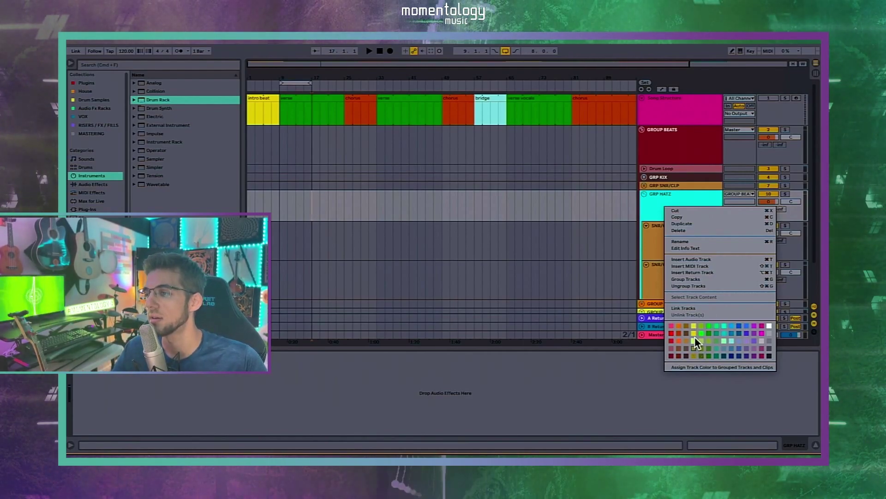
pyautogui.click(695, 337)
pyautogui.rightClick(667, 197)
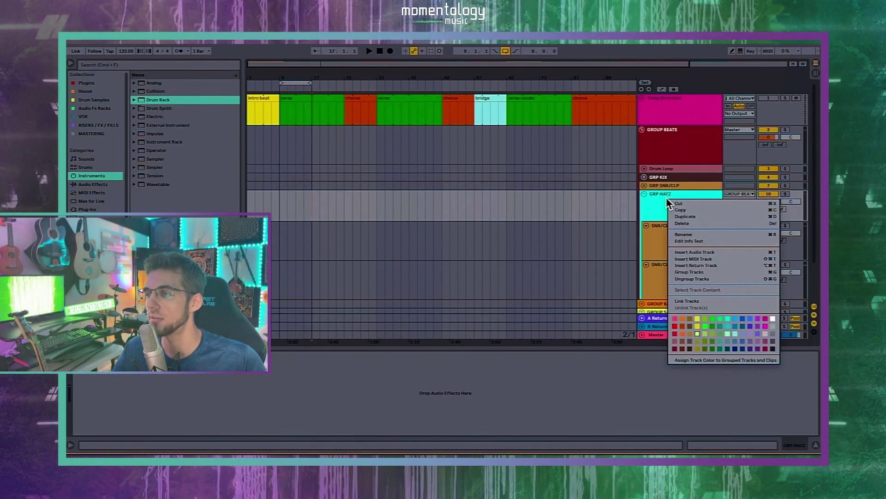
pyautogui.click(702, 357)
pyautogui.click(658, 228)
pyautogui.click(659, 202)
pyautogui.click(644, 193)
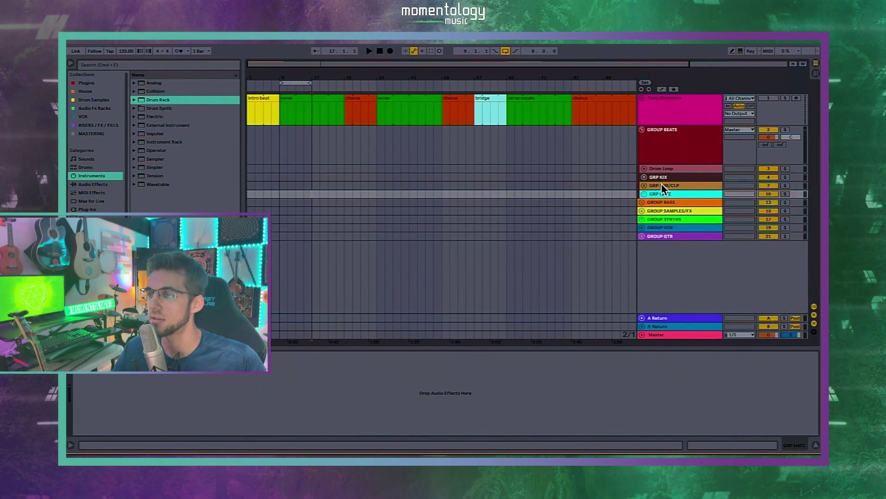
# Step: Recolour the GRP HATZ group light yellow-green and assign that colour to its grouped tracks and clips
pyautogui.click(664, 150)
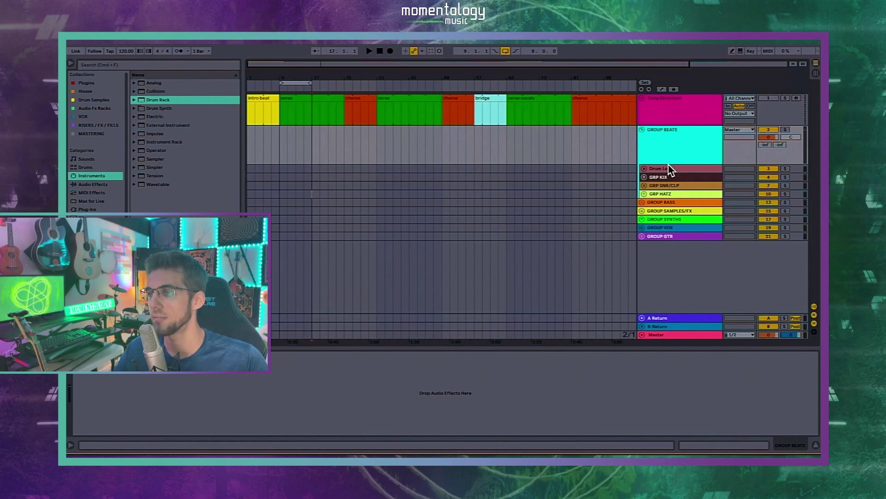
pyautogui.click(666, 210)
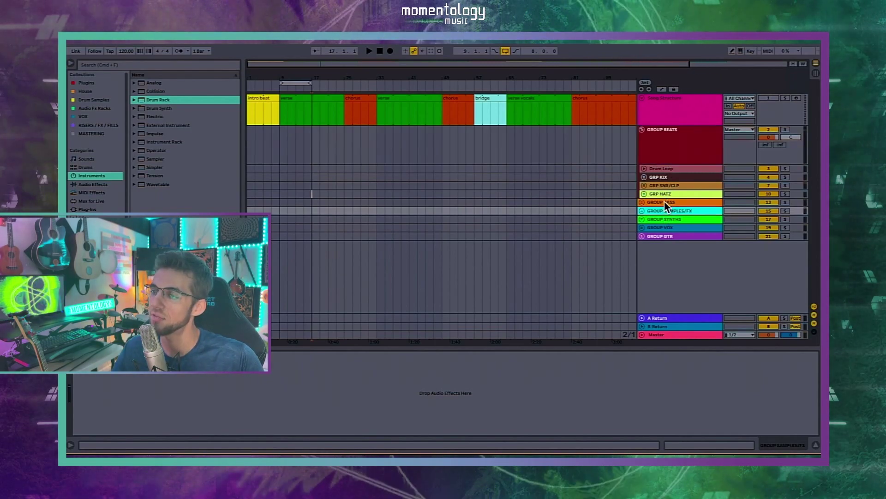
pyautogui.click(664, 186)
pyautogui.rightClick(663, 192)
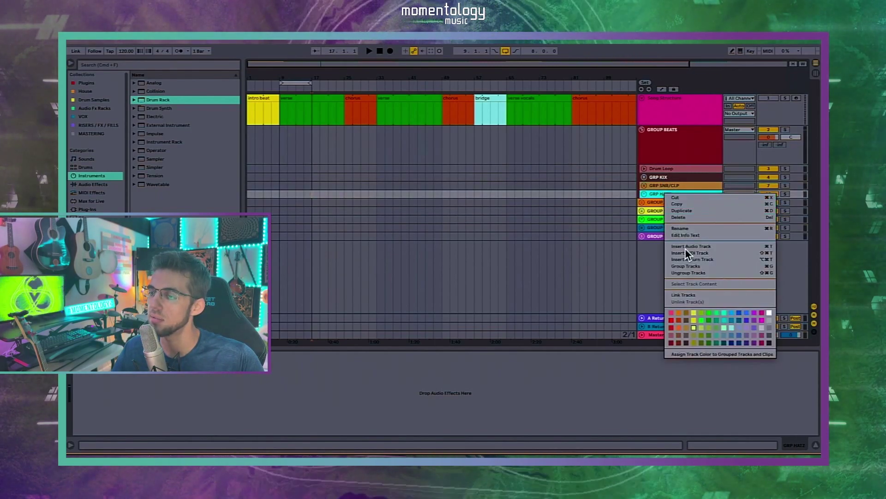
pyautogui.click(701, 326)
pyautogui.rightClick(678, 197)
pyautogui.click(674, 194)
pyautogui.rightClick(675, 194)
pyautogui.click(715, 357)
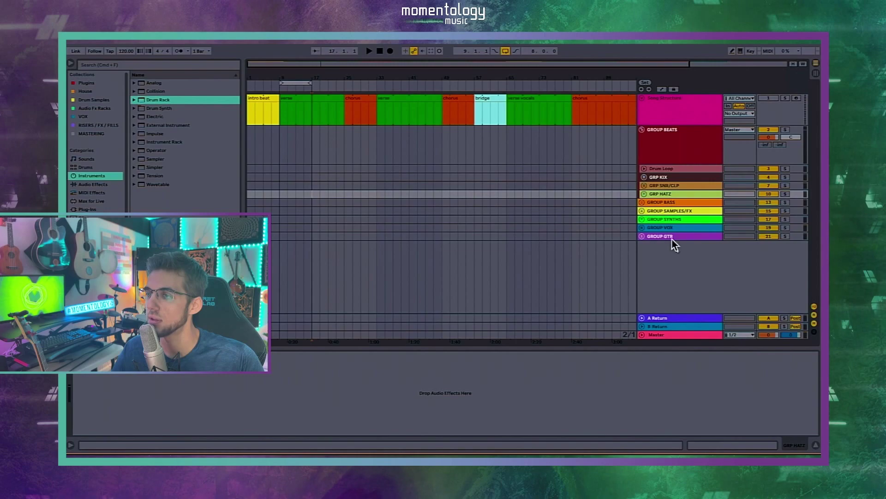
# Step: Unfold the GRP HATZ group to check the colours of its tracks, and fold it again
pyautogui.click(644, 194)
pyautogui.click(677, 261)
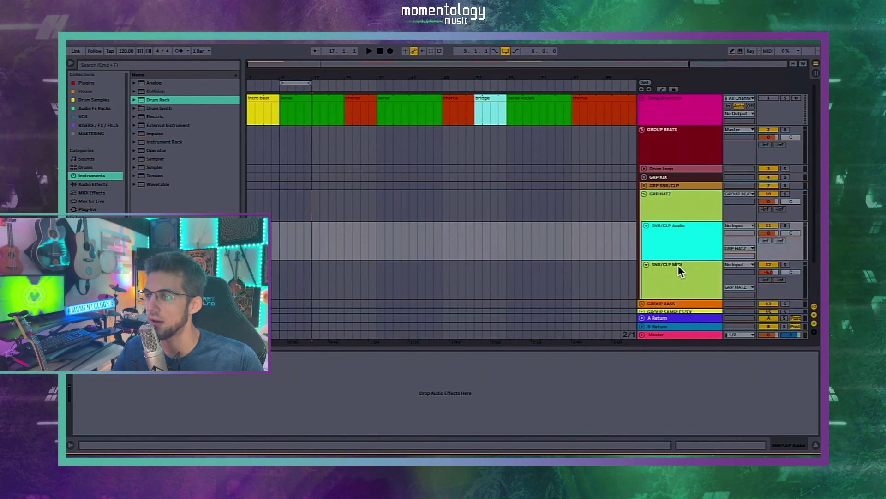
pyautogui.click(674, 210)
pyautogui.click(643, 194)
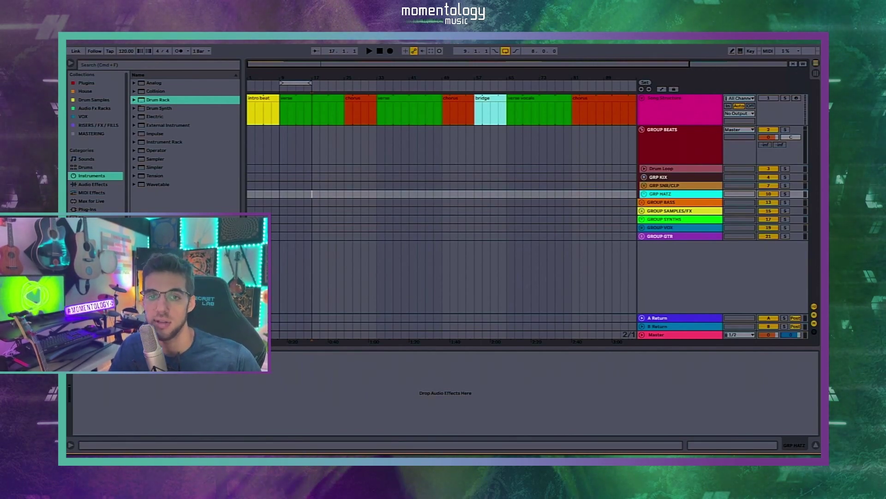
# Step: Examine the subgroups of GROUP BEATS in the saved Default Production.als template, including the contents of GROUP Perc+Fills
pyautogui.click(106, 215)
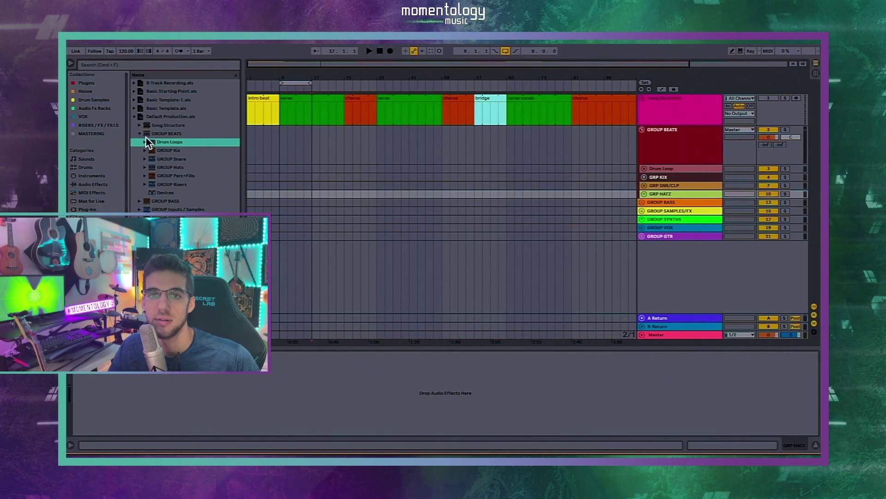
pyautogui.click(186, 152)
pyautogui.click(200, 160)
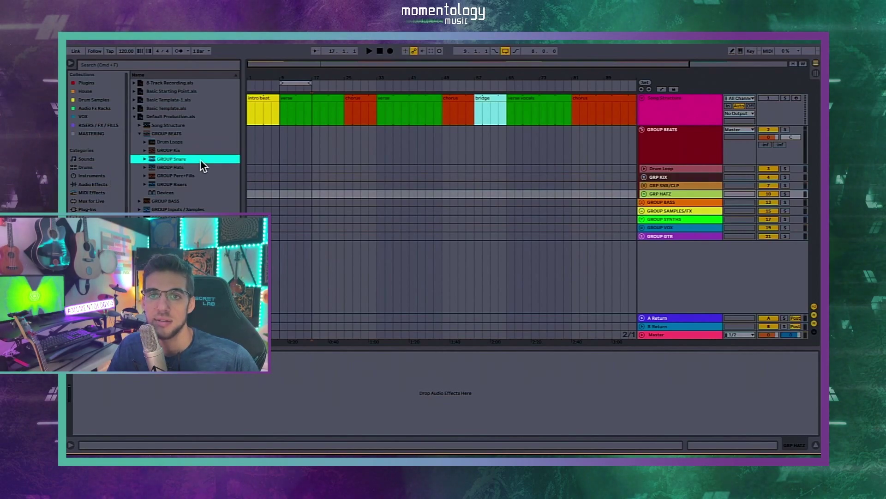
pyautogui.click(204, 169)
pyautogui.click(210, 185)
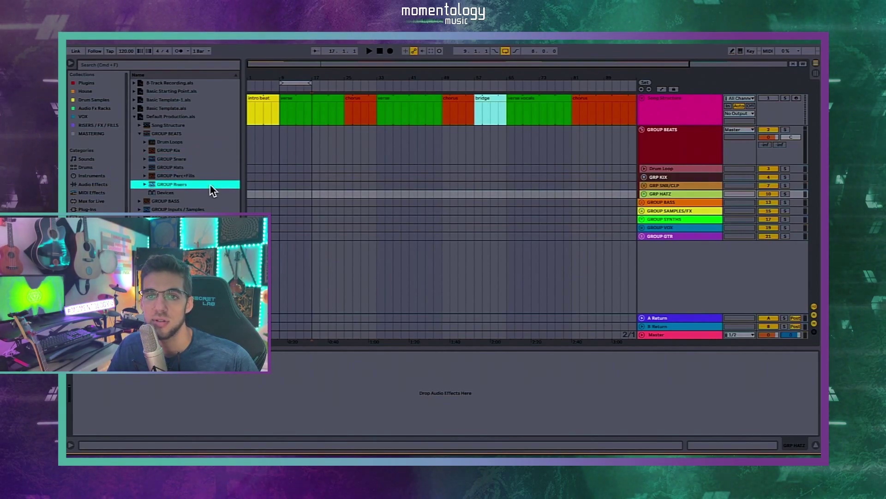
pyautogui.click(144, 184)
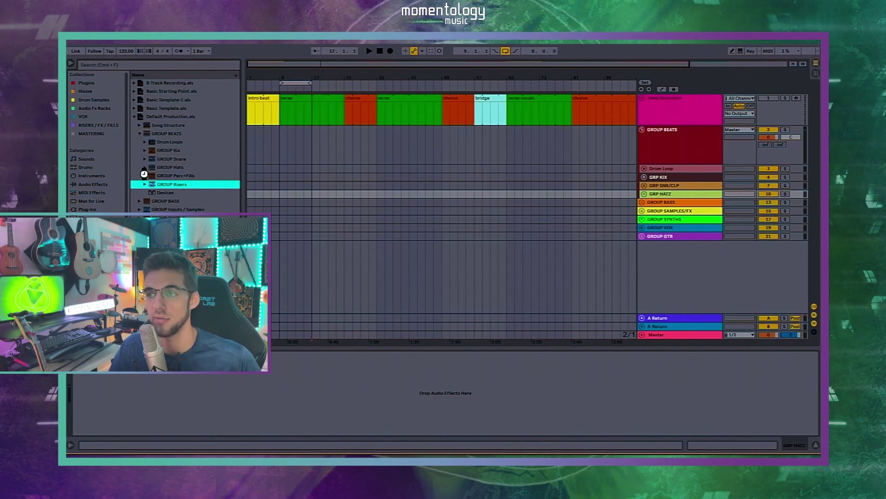
pyautogui.click(145, 176)
# Step: Duplicate the GRP HATZ group
pyautogui.click(685, 192)
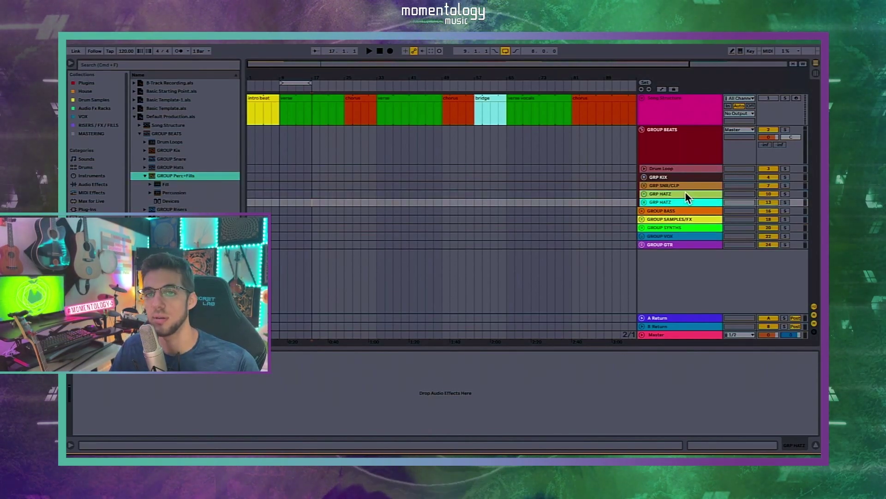
# Step: Unfold the duplicated GRP HATZ group and rename it GRP PERC
pyautogui.press('super+d')
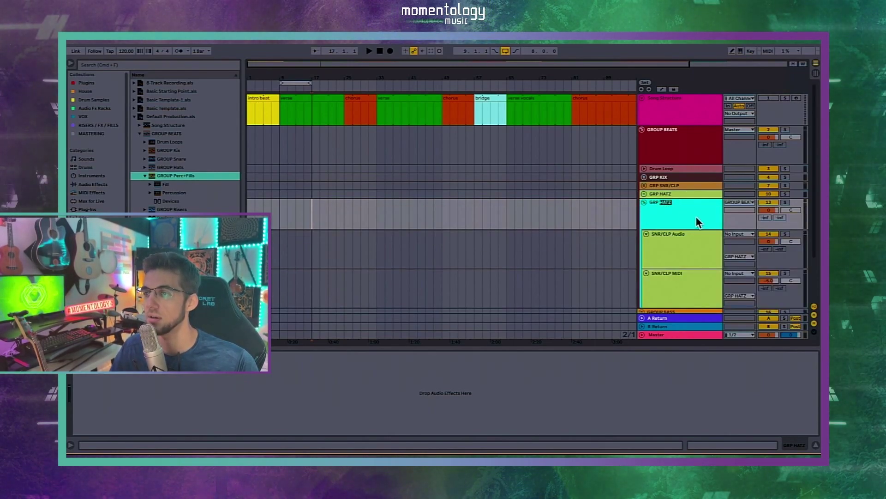
pyautogui.write('PERC')
pyautogui.press('Return')
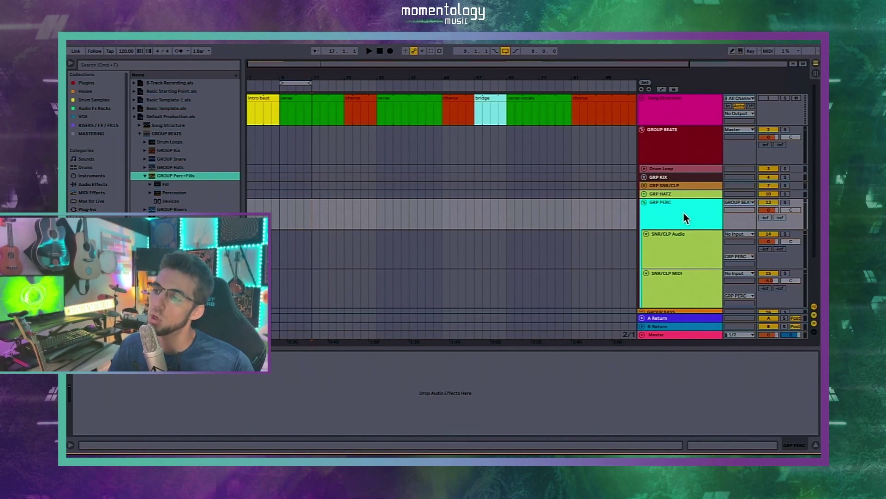
# Step: Recolour the GRP PERC group a darker yellow-green than the GRP HATZ group
pyautogui.rightClick(676, 210)
pyautogui.click(663, 209)
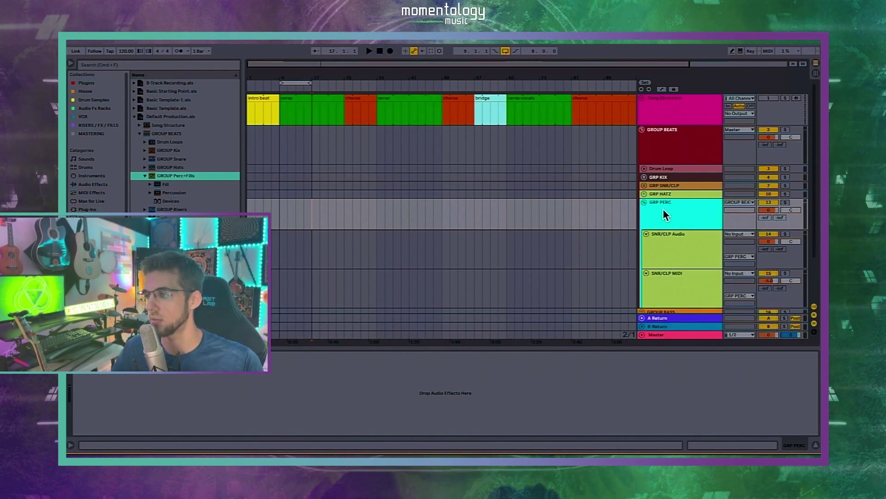
pyautogui.rightClick(672, 208)
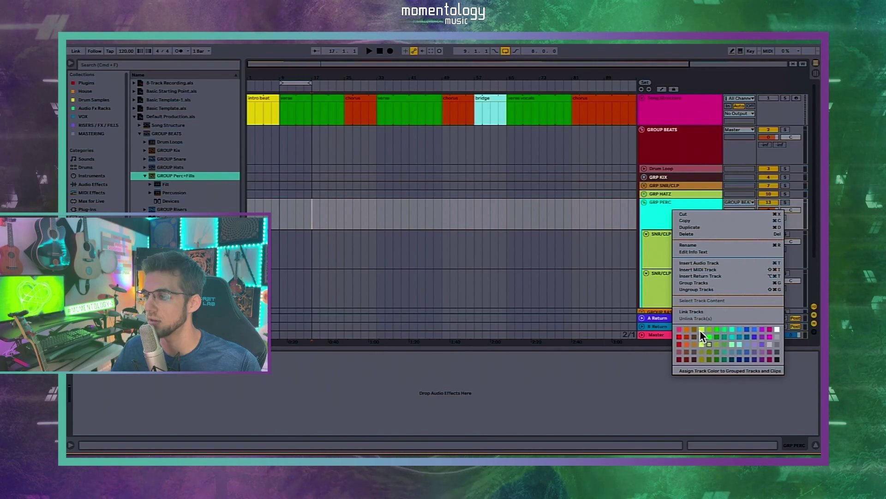
pyautogui.click(695, 328)
pyautogui.rightClick(679, 216)
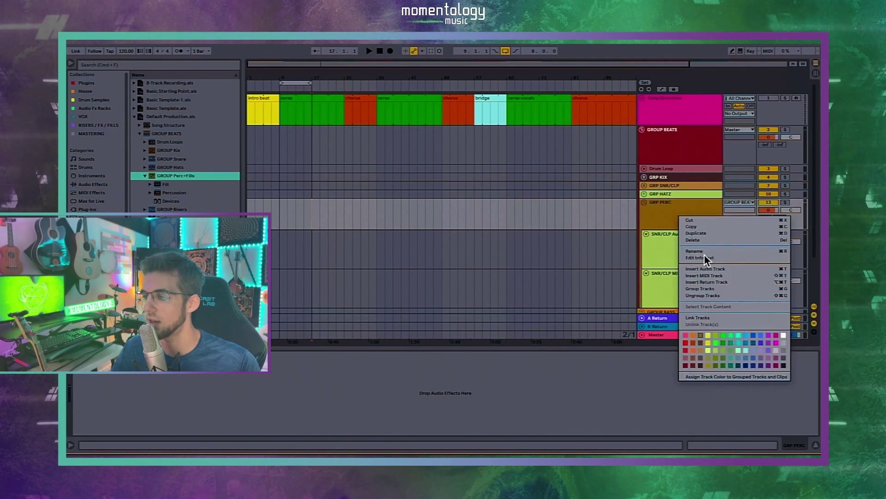
pyautogui.click(717, 349)
pyautogui.rightClick(687, 216)
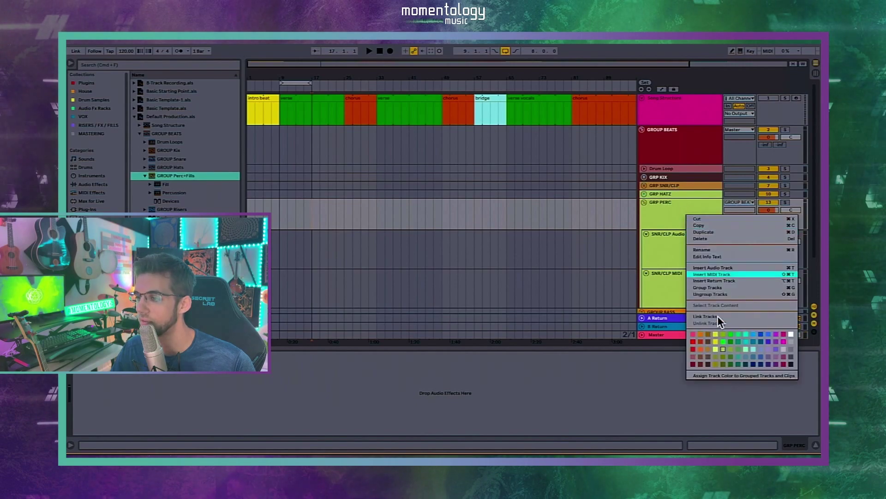
pyautogui.click(732, 350)
# Step: Assign the GRP PERC group's colour to its grouped tracks and clips
pyautogui.click(672, 194)
pyautogui.click(676, 208)
pyautogui.rightClick(681, 215)
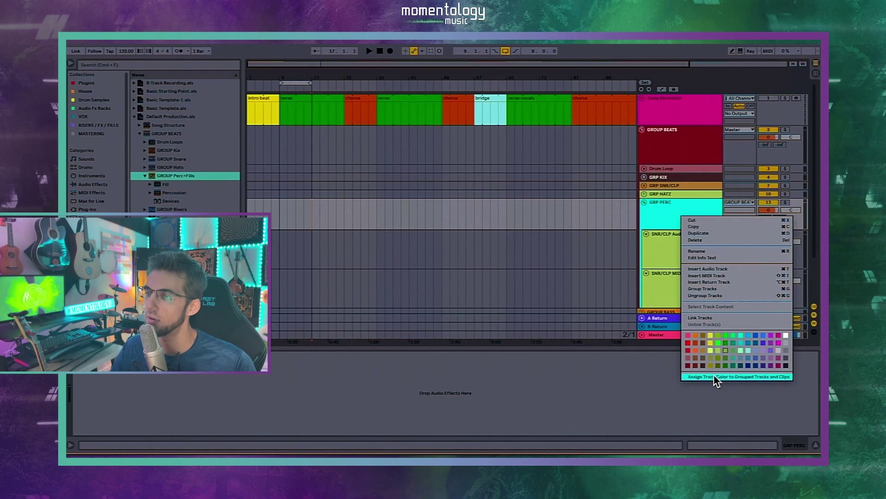
pyautogui.click(714, 374)
pyautogui.click(675, 246)
pyautogui.click(674, 213)
# Step: Delete the SNR/CLP MIDI track from GRP PERC and rename its SNR/CLP Audio track Perc 1
pyautogui.click(676, 239)
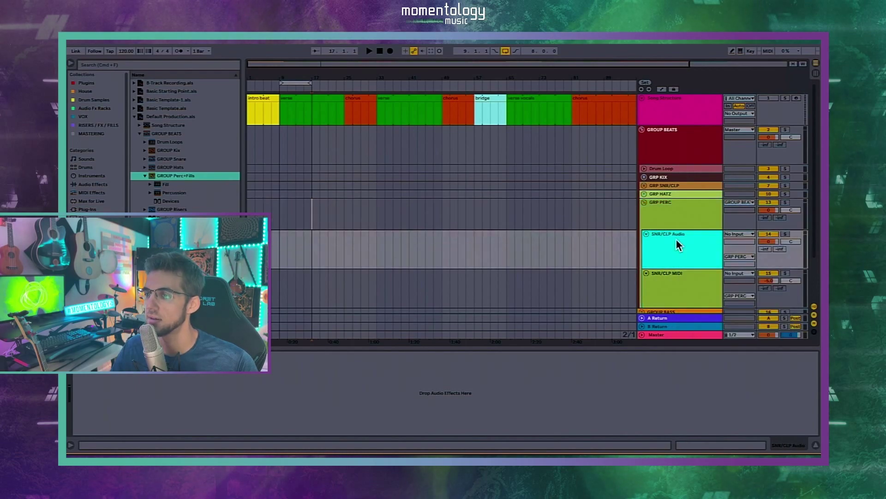
pyautogui.click(675, 285)
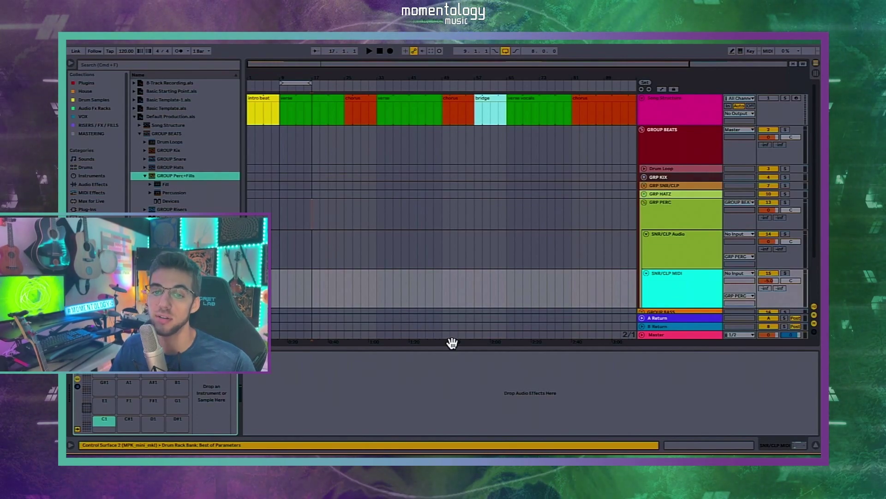
pyautogui.click(670, 259)
pyautogui.click(677, 278)
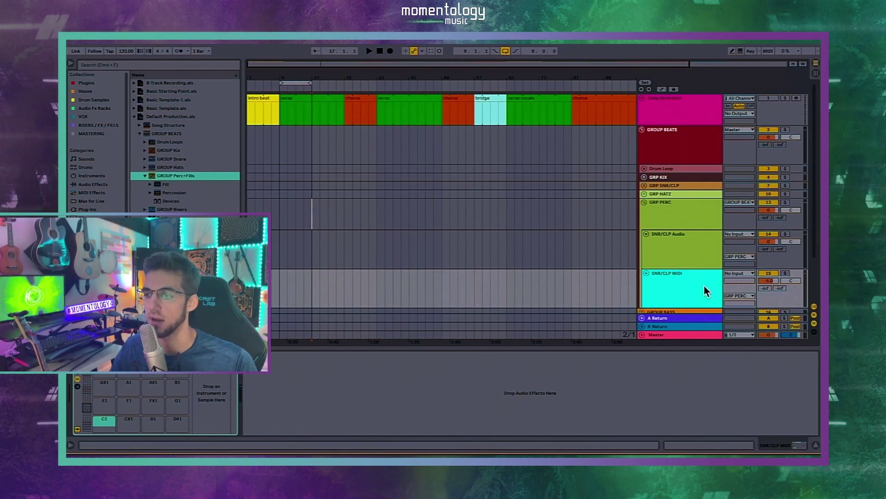
pyautogui.press('Delete')
pyautogui.click(684, 244)
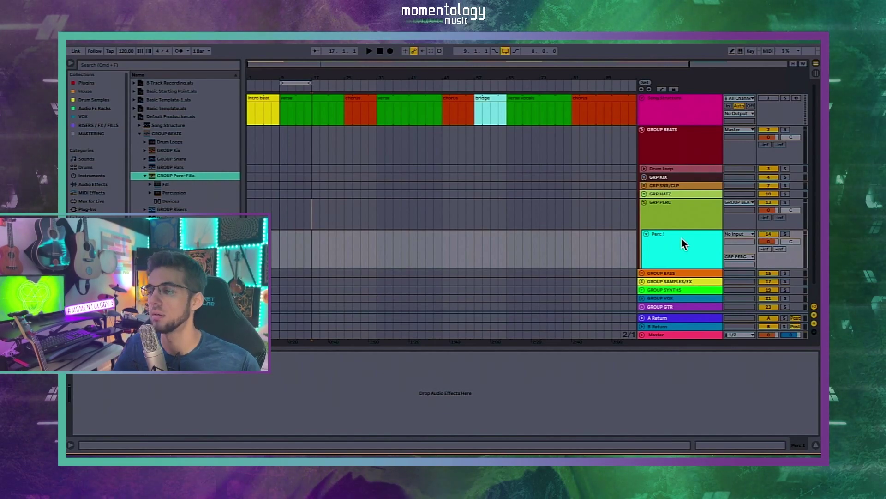
# Step: Duplicate the Perc 1 track as Perc 2 within GRP PERC and fold both tracks
pyautogui.press('super+d')
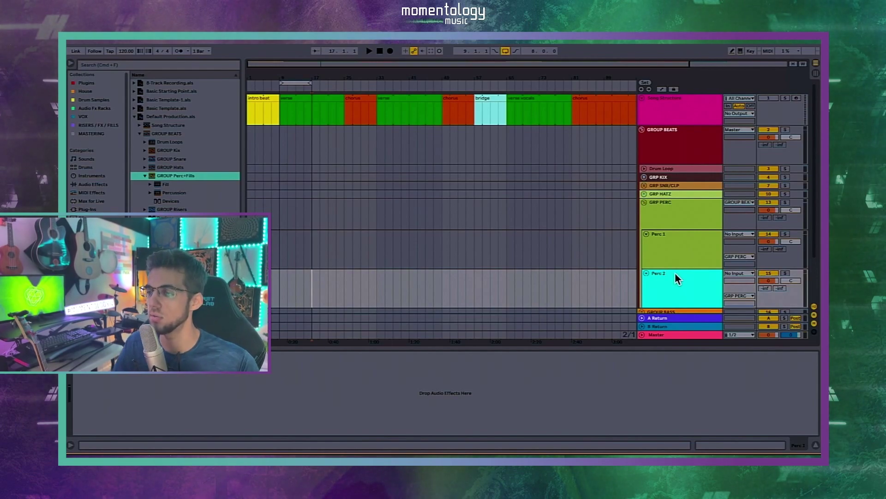
pyautogui.click(661, 256)
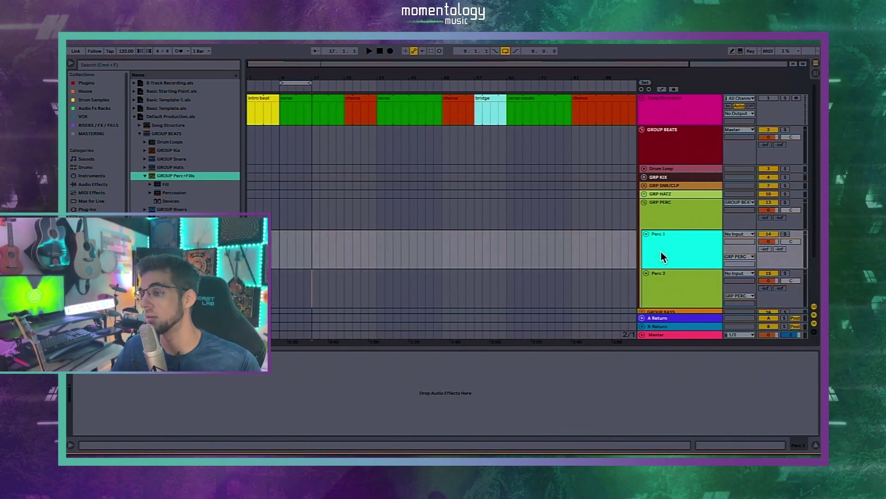
pyautogui.scroll(-3, 661, 252)
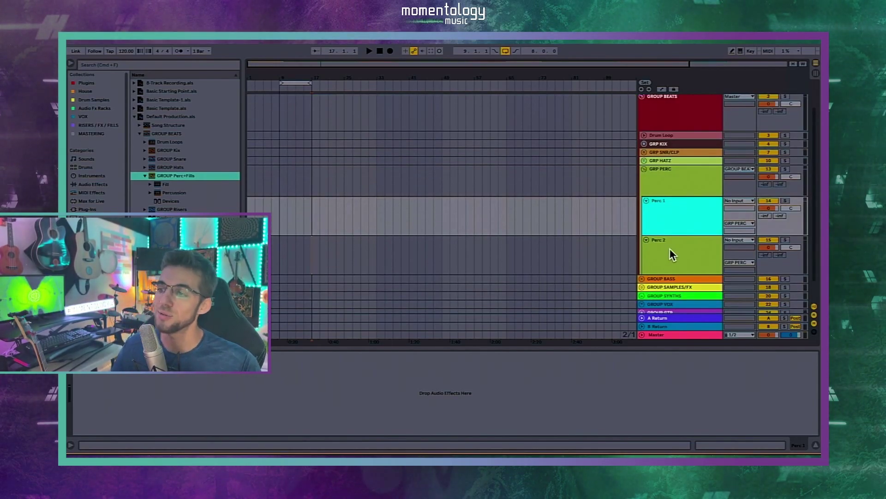
pyautogui.scroll(-1, 670, 248)
pyautogui.click(672, 246)
pyautogui.click(671, 214)
pyautogui.click(679, 242)
pyautogui.click(672, 220)
pyautogui.click(646, 195)
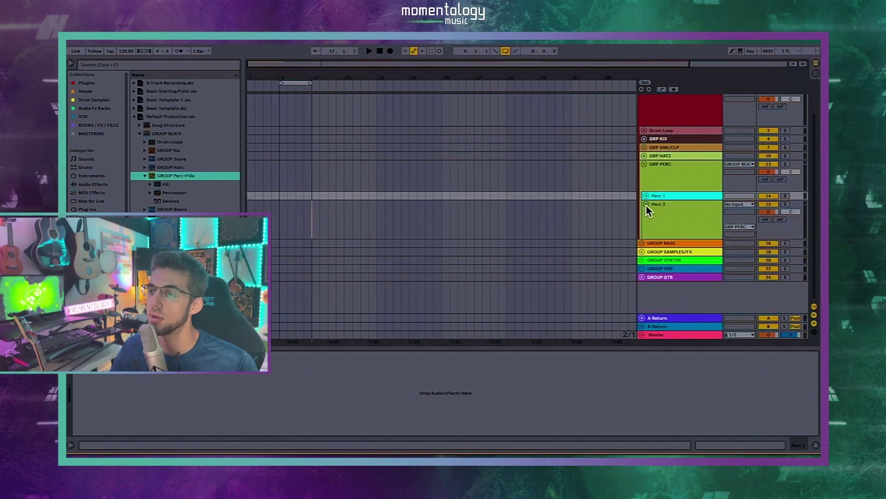
pyautogui.click(646, 204)
pyautogui.click(671, 241)
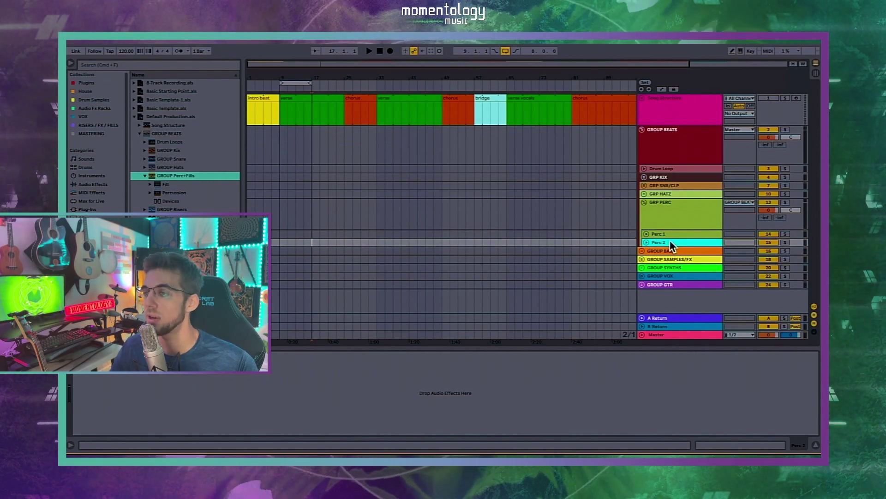
# Step: Duplicate the Perc 2 track and rename the copy Fill
pyautogui.rightClick(672, 246)
pyautogui.click(667, 241)
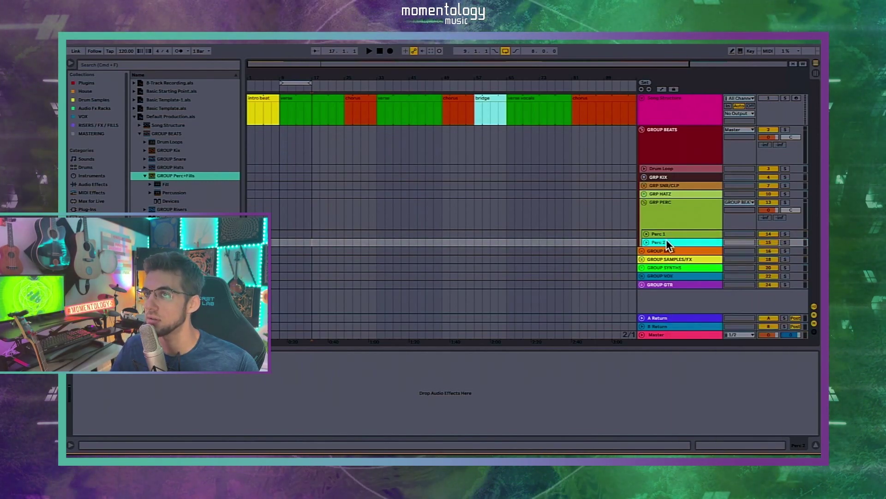
pyautogui.rightClick(666, 240)
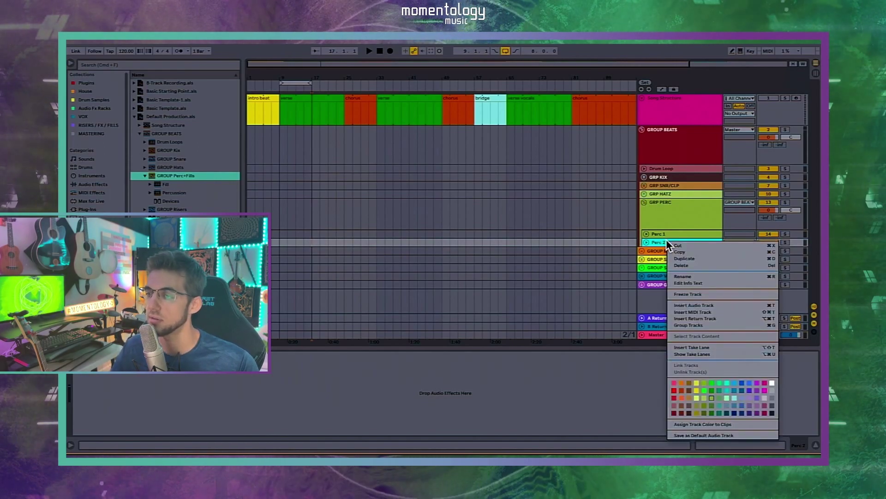
pyautogui.click(656, 239)
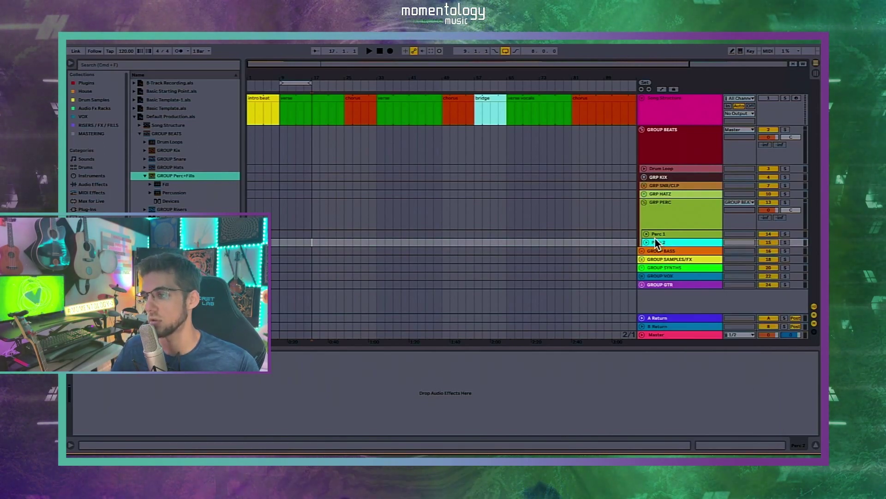
pyautogui.rightClick(675, 241)
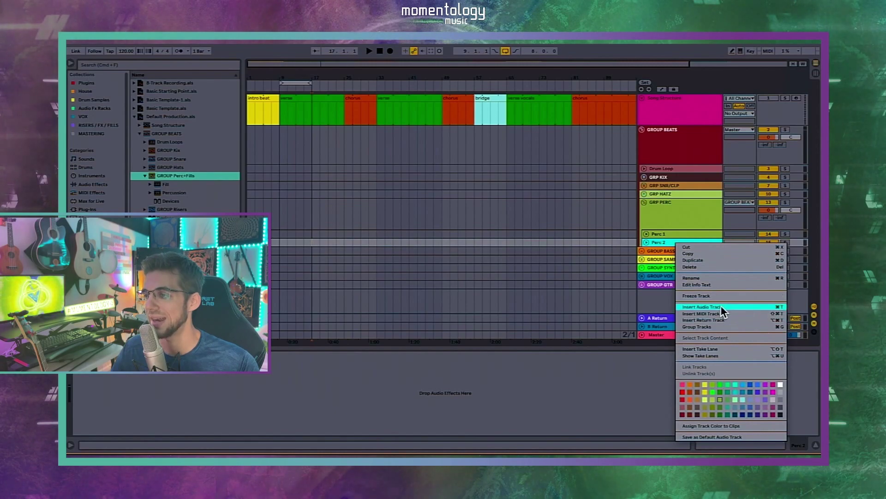
pyautogui.click(702, 260)
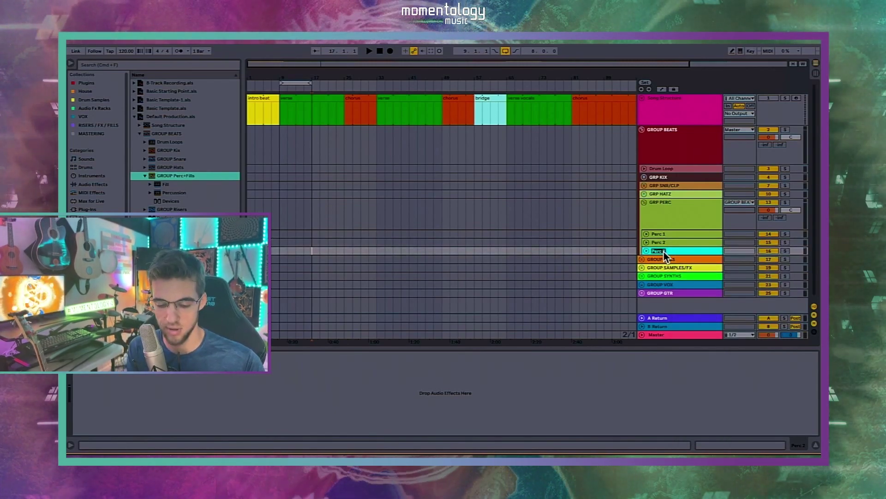
pyautogui.write('Fill')
pyautogui.press('Return')
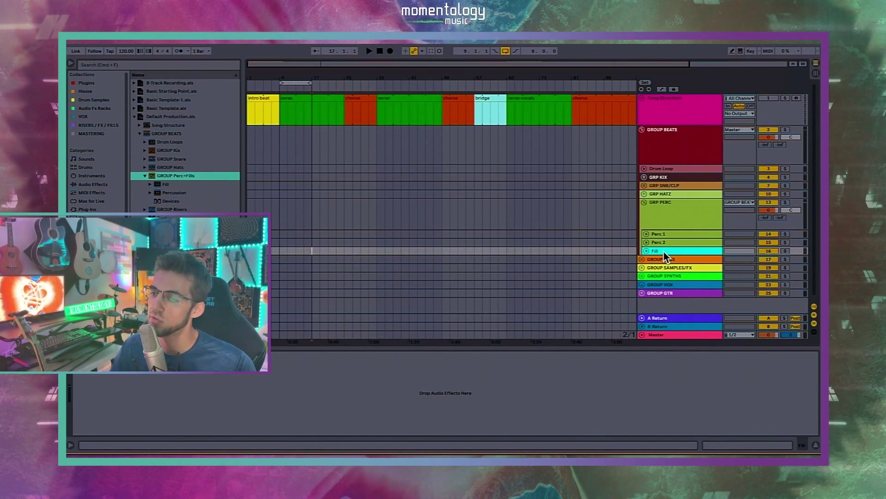
# Step: Unfold the Fill track and rename it Drm Fill
pyautogui.click(647, 251)
pyautogui.press('super+r')
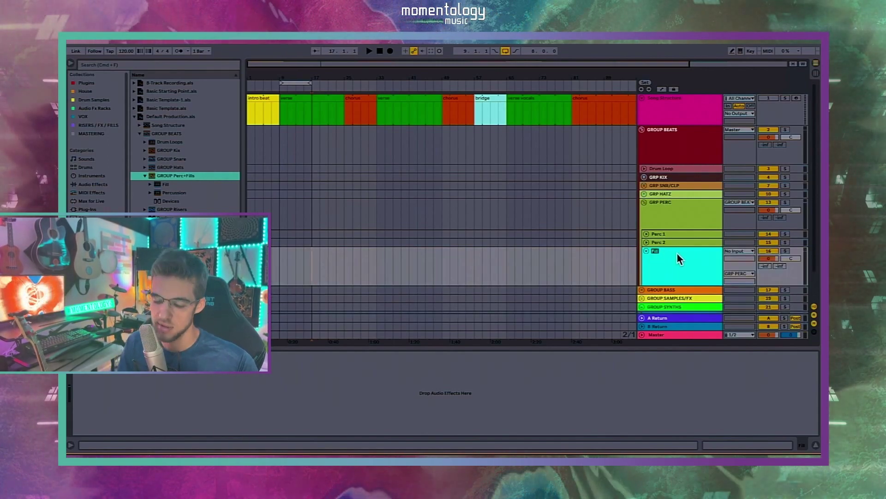
pyautogui.press('Left')
pyautogui.write('Drm')
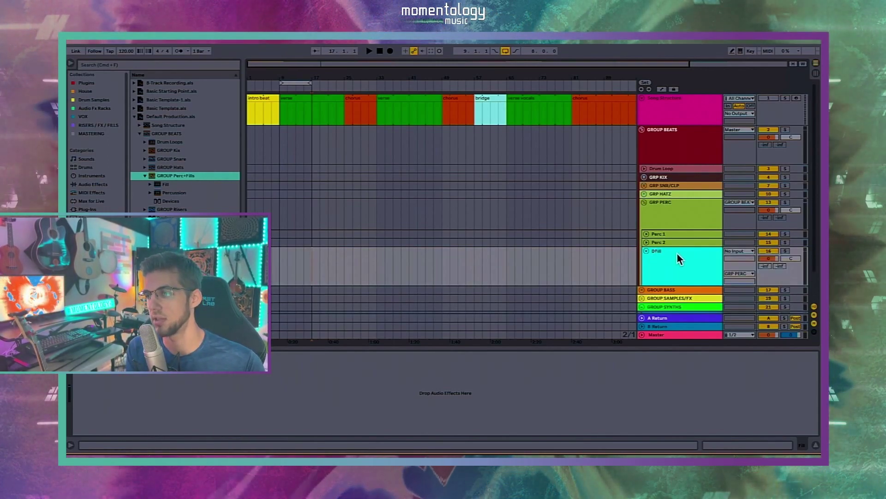
pyautogui.press('Return')
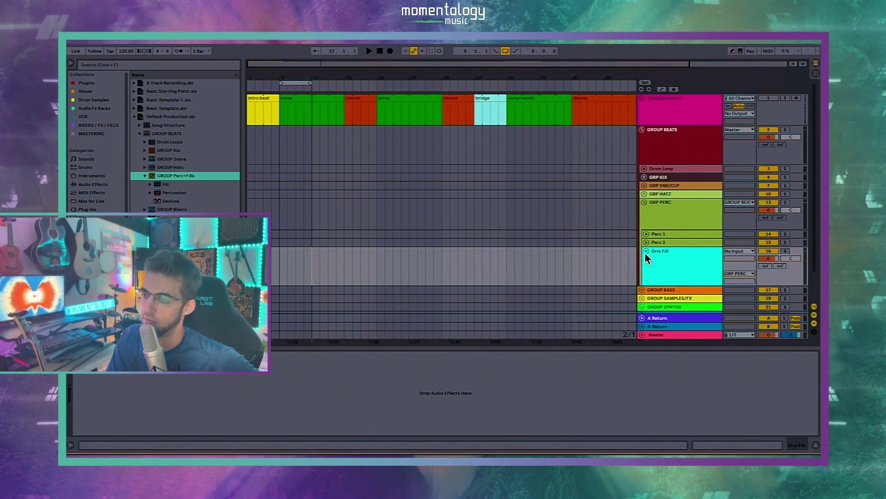
# Step: Fold the Drm Fill track and the GRP PERC group, and collapse GROUP Perc+Fills in the saved template's listing
pyautogui.click(678, 242)
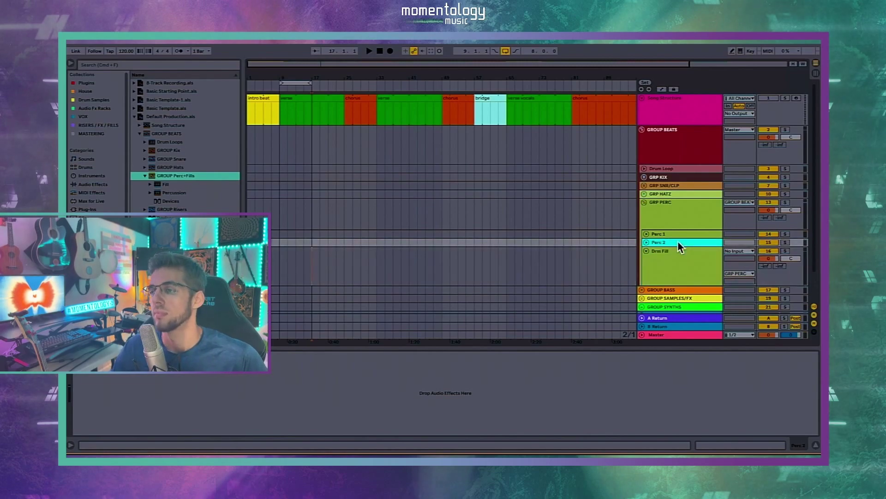
pyautogui.click(647, 249)
pyautogui.click(670, 224)
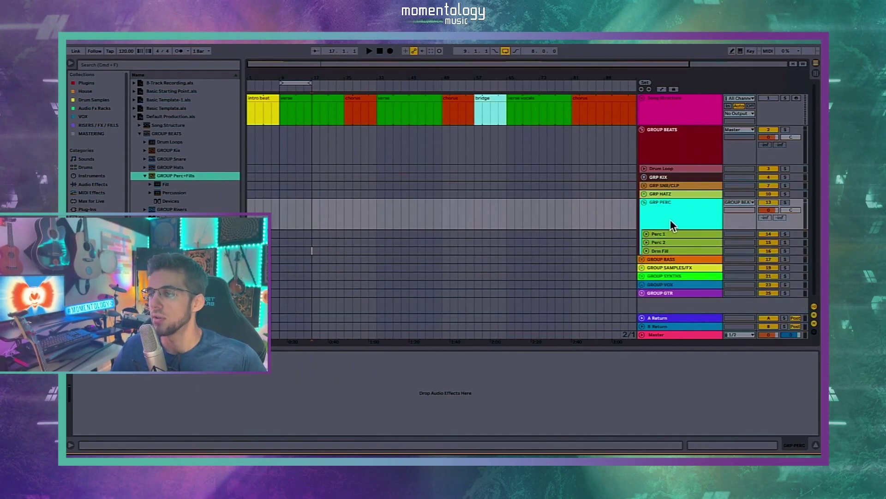
pyautogui.click(644, 203)
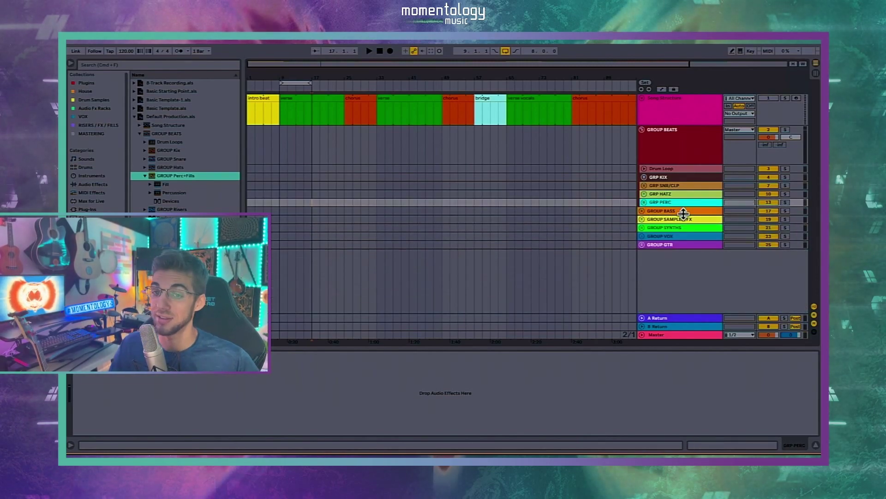
pyautogui.click(145, 176)
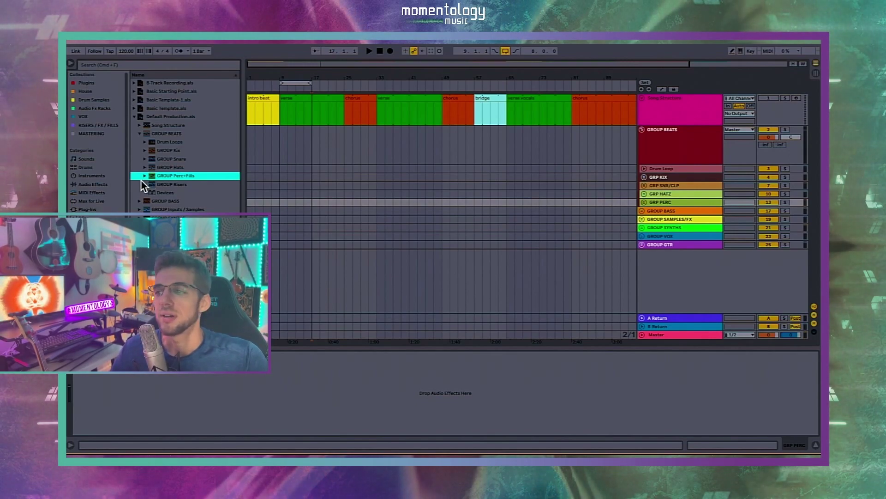
pyautogui.click(697, 154)
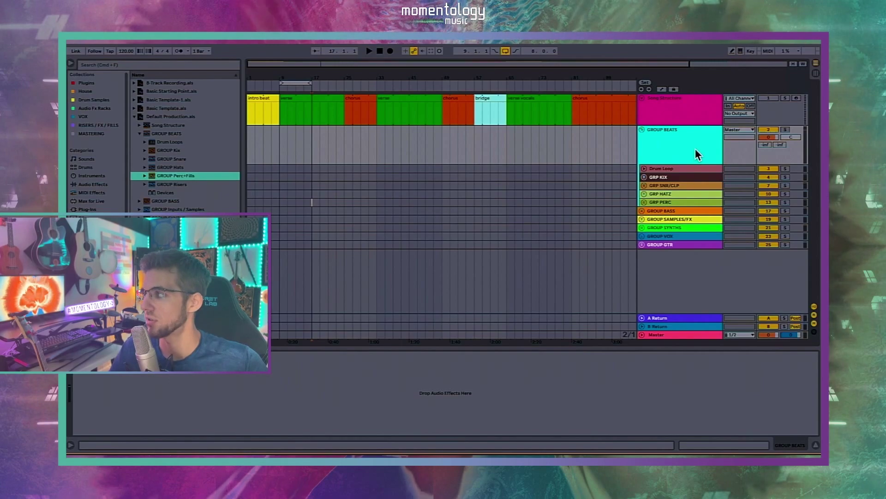
pyautogui.click(695, 150)
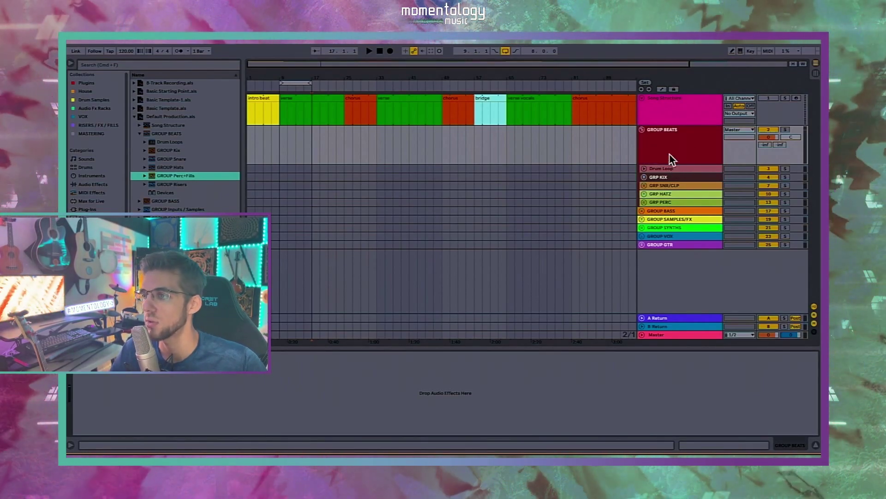
pyautogui.click(672, 159)
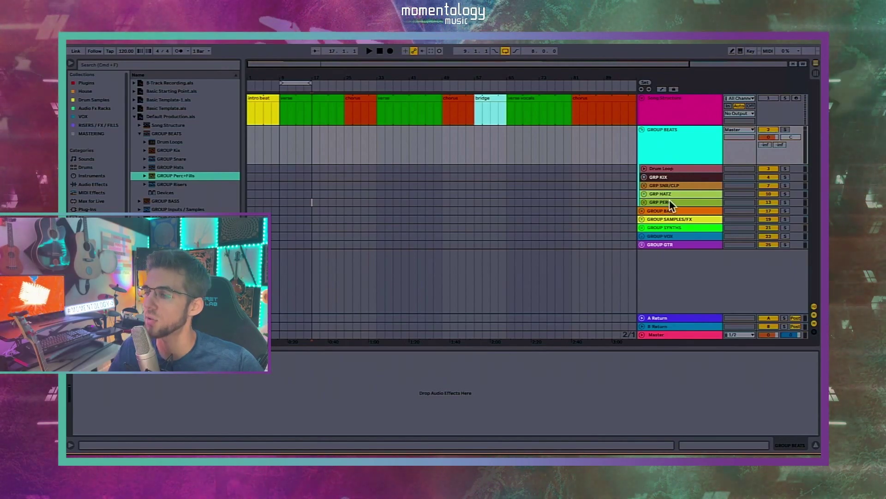
pyautogui.click(665, 219)
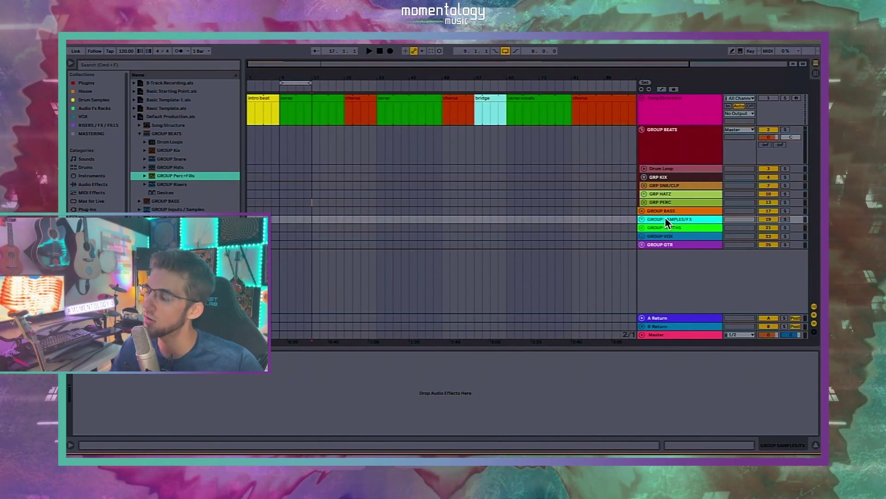
pyautogui.click(658, 145)
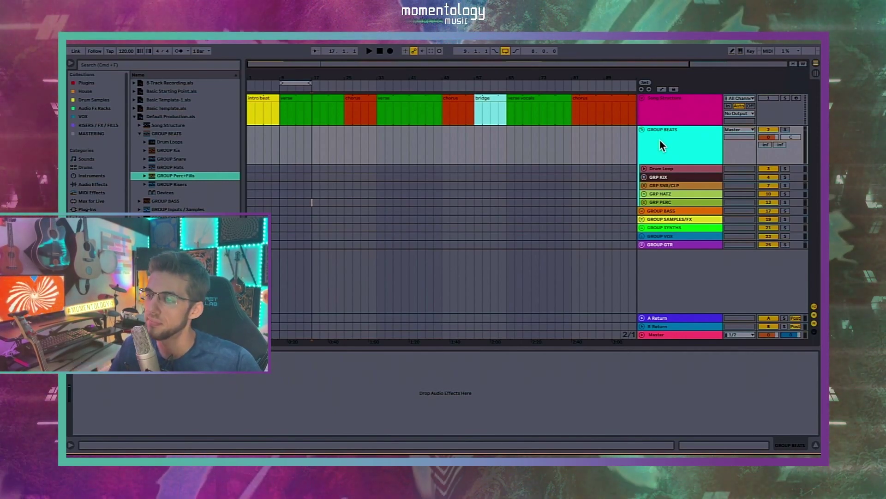
pyautogui.click(688, 220)
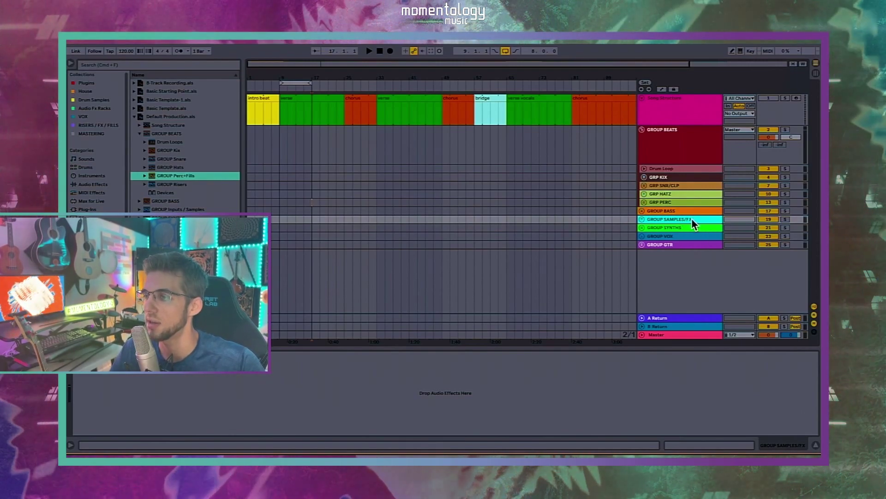
# Step: Review the unfolded Drum Loop track and the KIX Audio and KIX MIDI tracks inside GRP KIX, and fold them again
pyautogui.click(641, 219)
pyautogui.click(640, 220)
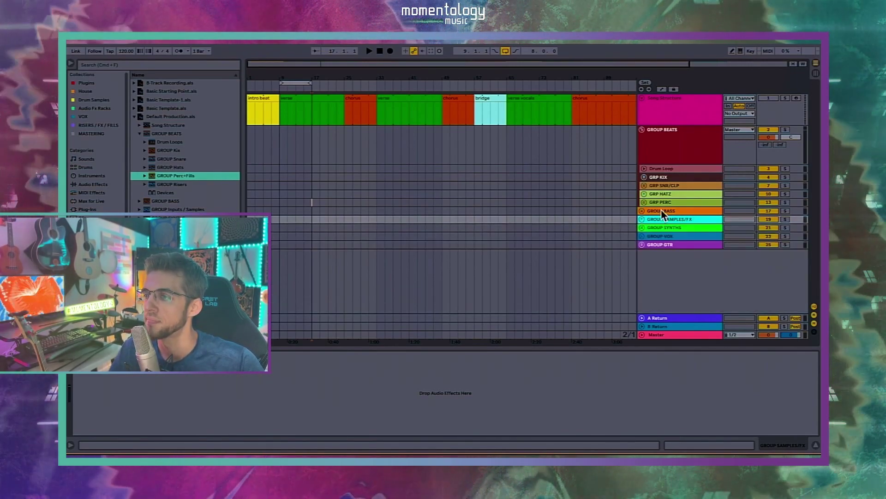
pyautogui.click(661, 210)
pyautogui.click(651, 169)
pyautogui.click(644, 169)
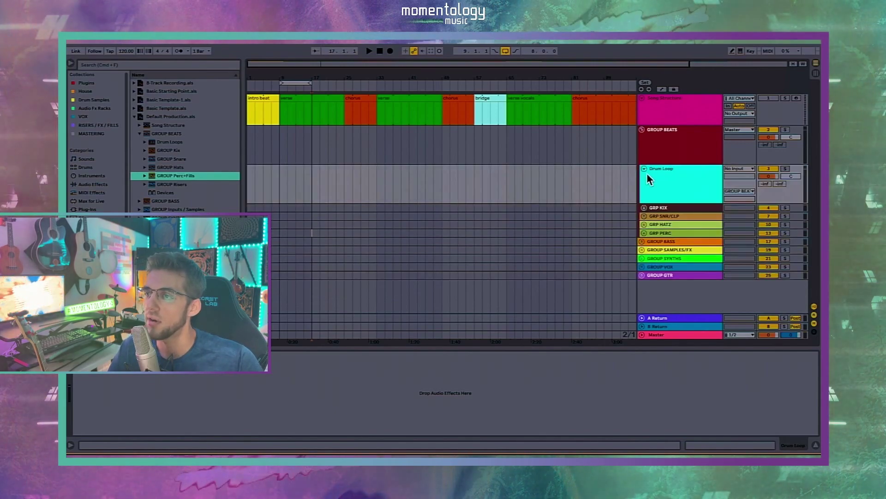
pyautogui.click(645, 207)
pyautogui.click(678, 231)
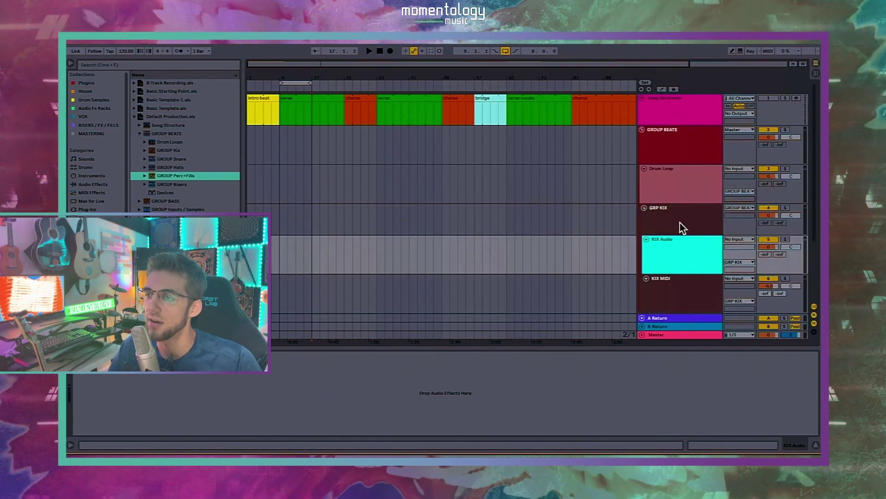
pyautogui.click(679, 249)
pyautogui.click(674, 227)
pyautogui.click(672, 248)
pyautogui.scroll(-4, 672, 248)
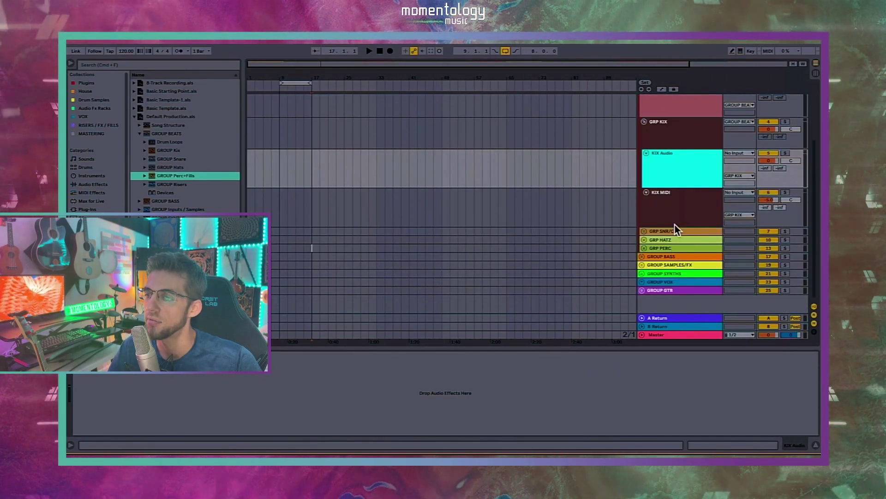
pyautogui.click(668, 218)
pyautogui.scroll(2, 656, 176)
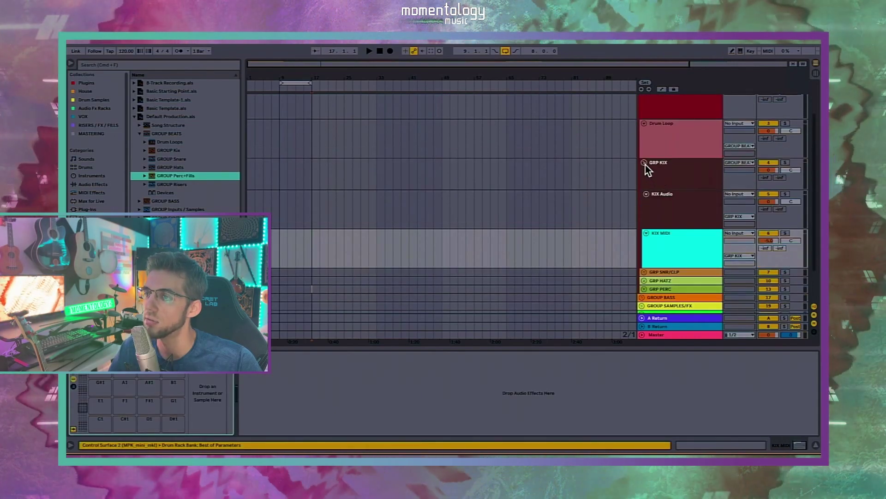
pyautogui.click(644, 162)
pyautogui.click(645, 169)
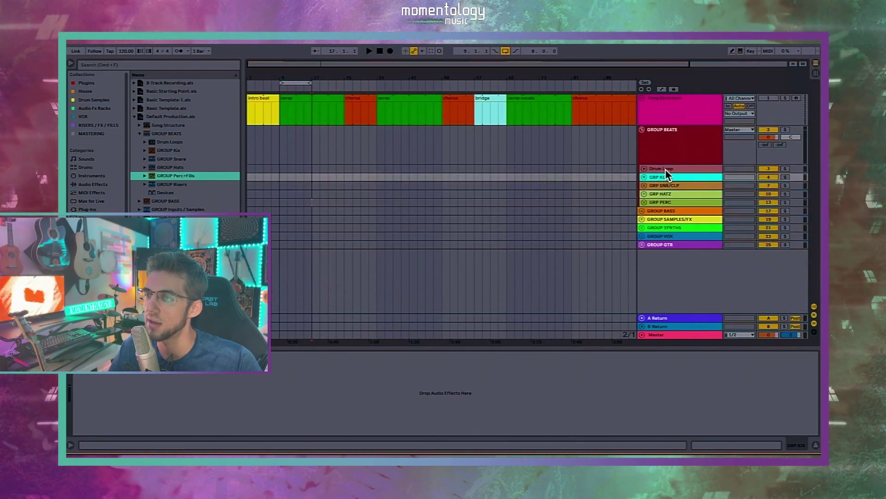
# Step: Compare the KIX Audio and KIX MIDI tracks in GRP KIX and view the song's opening sections up close
pyautogui.click(665, 170)
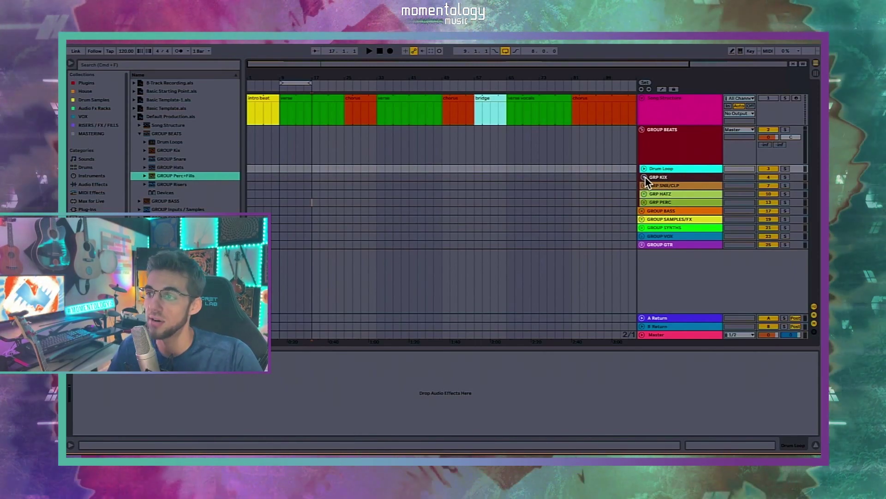
pyautogui.click(645, 177)
pyautogui.click(678, 214)
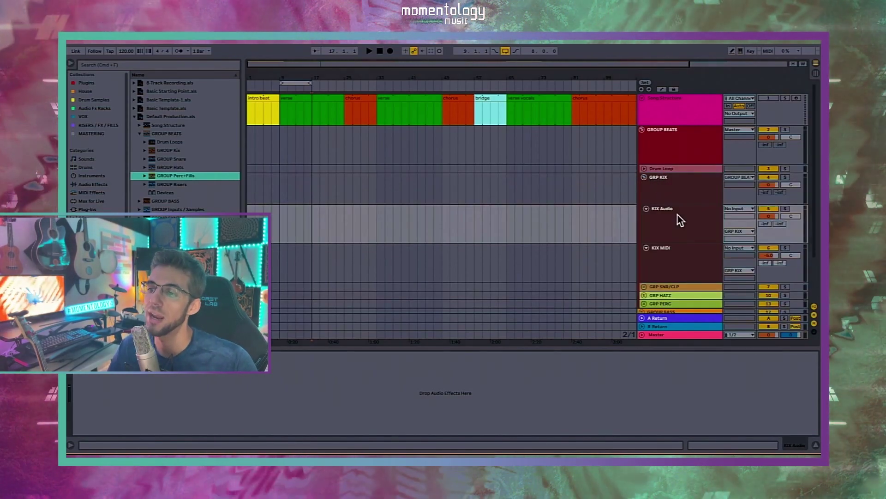
pyautogui.click(692, 255)
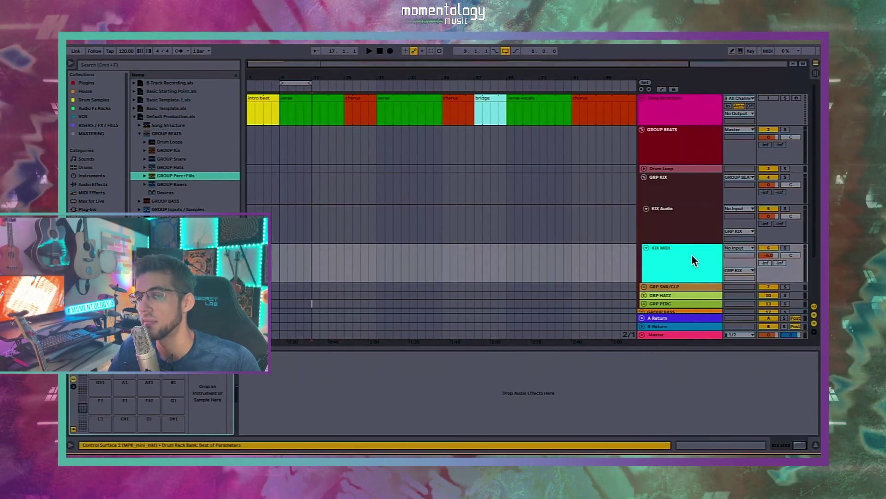
pyautogui.click(691, 232)
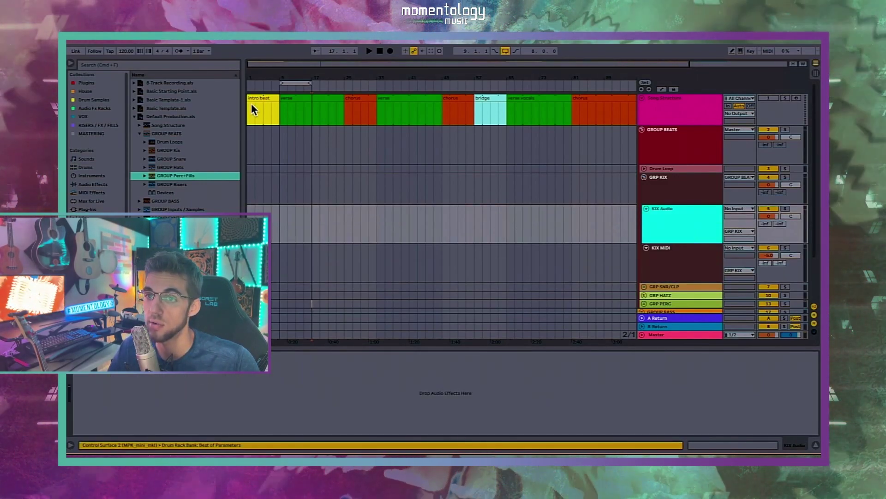
pyautogui.moveTo(279, 77); pyautogui.dragTo(395, 109)
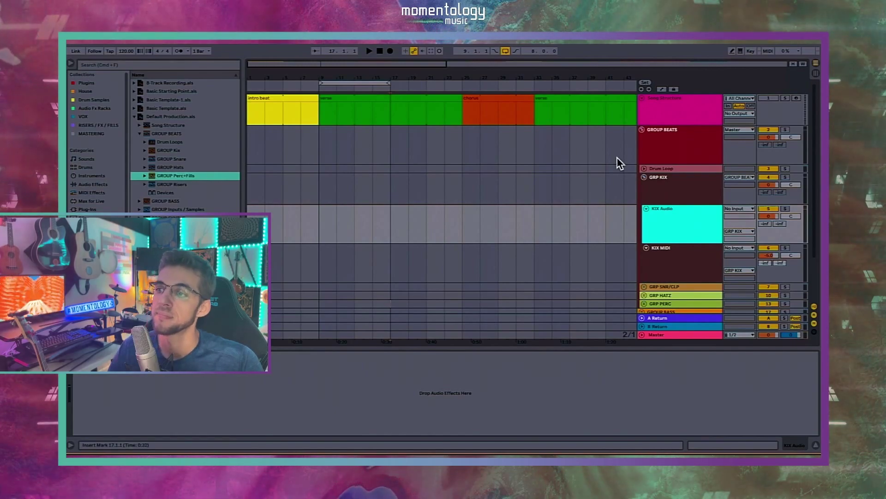
# Step: Fold the GRP KIX group and unfold the Drum Loop track
pyautogui.click(643, 176)
pyautogui.click(643, 169)
pyautogui.click(662, 179)
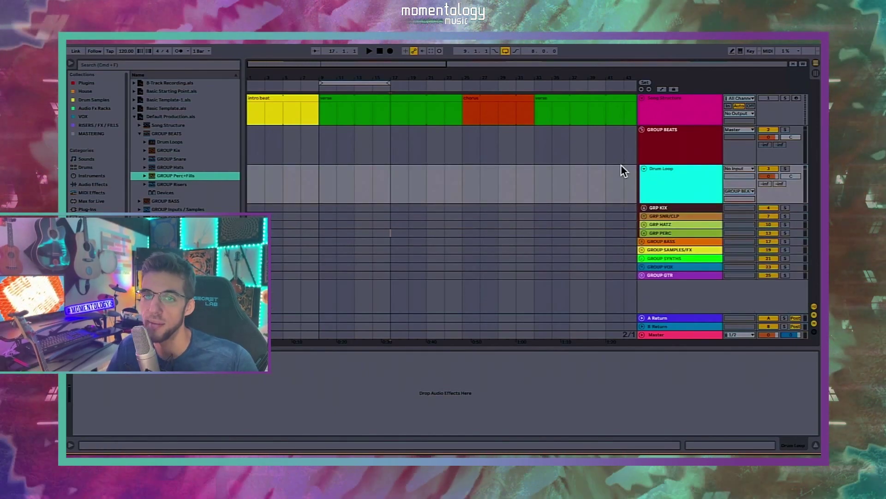
# Step: Add a Compressor from the Dynamics audio effects to the Drum Loop track
pyautogui.click(103, 185)
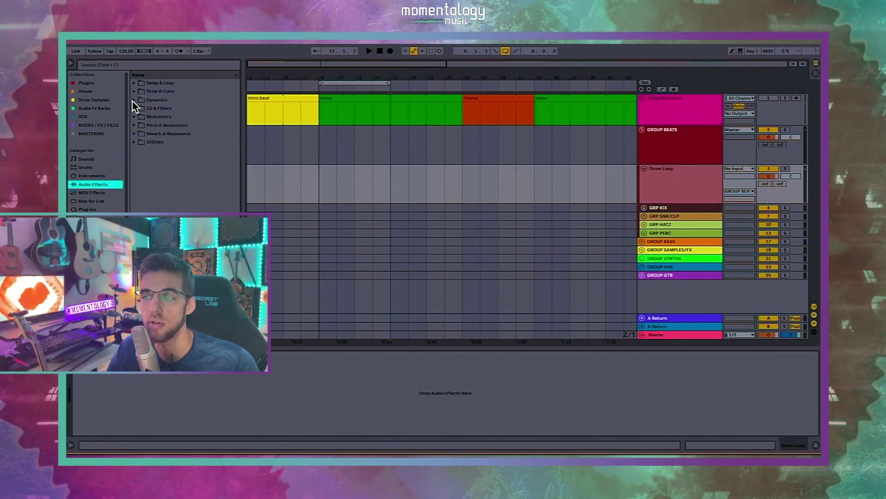
pyautogui.click(133, 100)
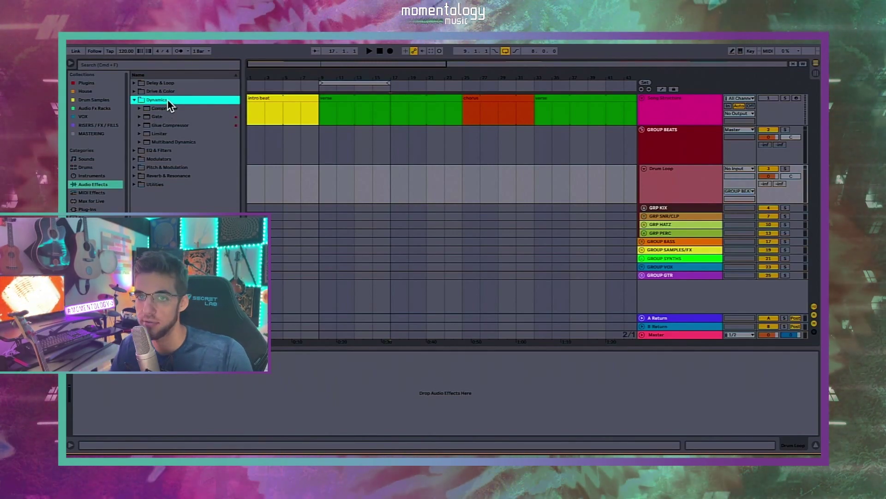
pyautogui.moveTo(162, 111); pyautogui.dragTo(197, 405)
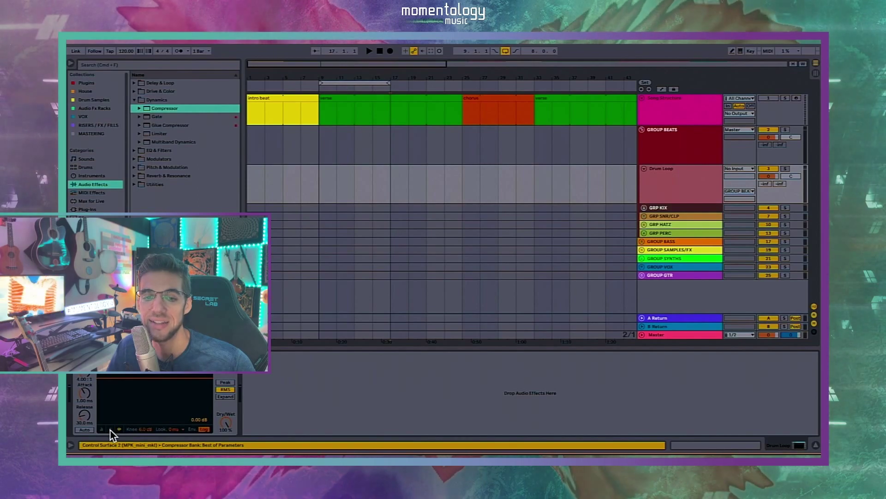
# Step: Show the Compressor's transfer curve, and set its threshold to -17.1 dB and its output gain to about -5 dB
pyautogui.click(111, 429)
pyautogui.moveTo(110, 386)
pyautogui.mouseDown()
pyautogui.moveTo(112, 404)
pyautogui.moveTo(116, 396)
pyautogui.mouseUp()
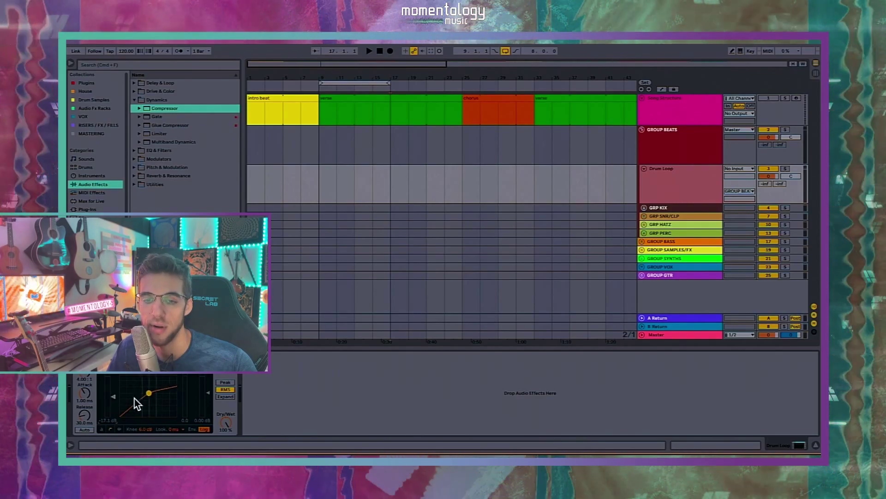
pyautogui.moveTo(208, 394); pyautogui.dragTo(207, 397)
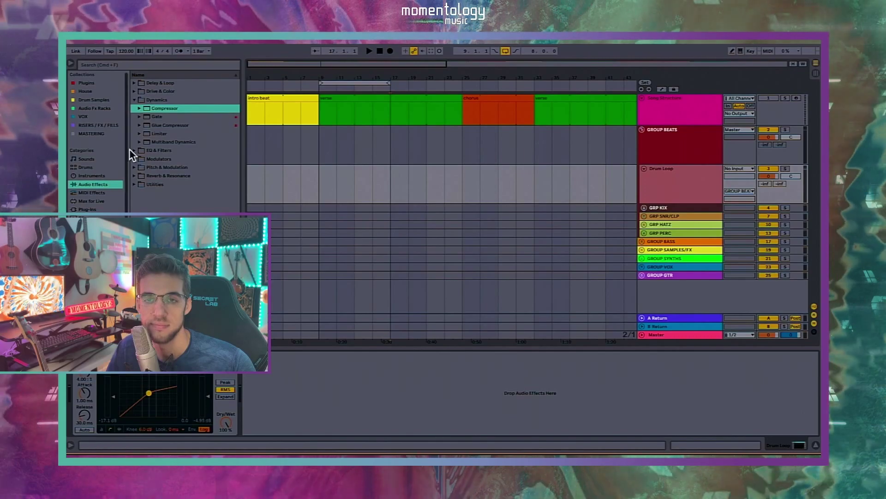
# Step: Place one EQ Eight before and another EQ Eight after the Compressor on the Drum Loop track
pyautogui.click(141, 150)
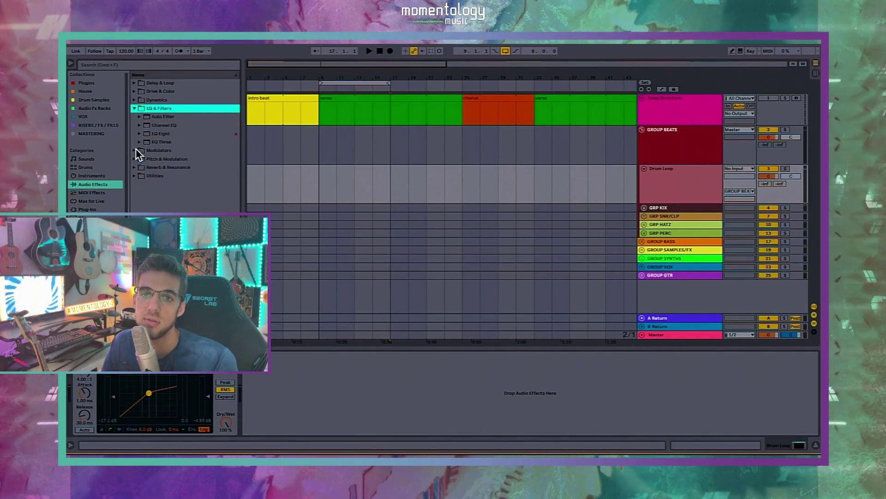
pyautogui.click(165, 132)
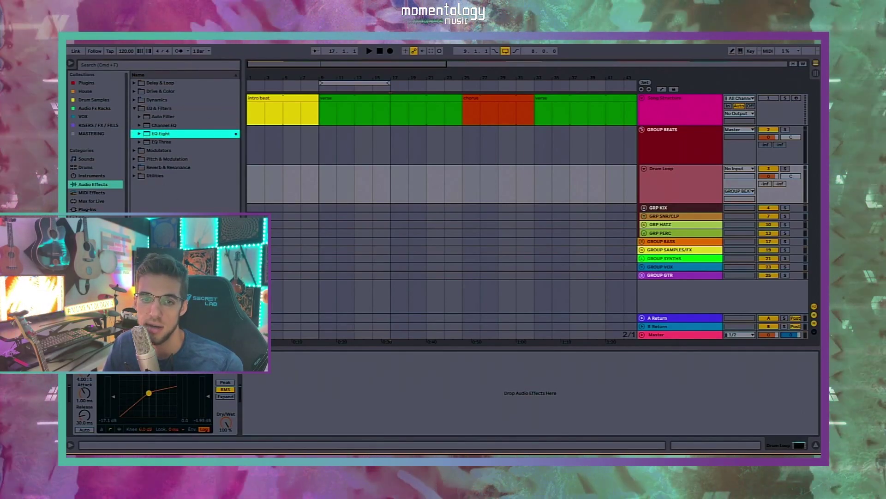
pyautogui.moveTo(86, 387); pyautogui.dragTo(89, 390)
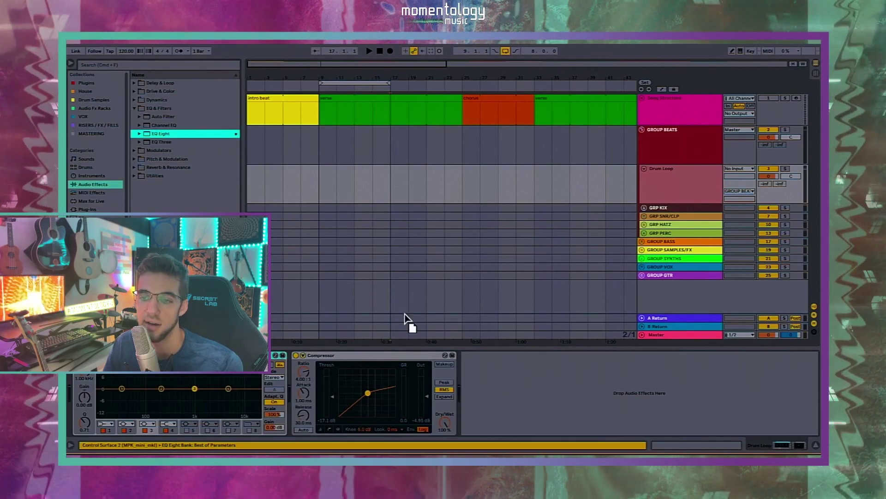
pyautogui.moveTo(478, 380); pyautogui.dragTo(479, 381)
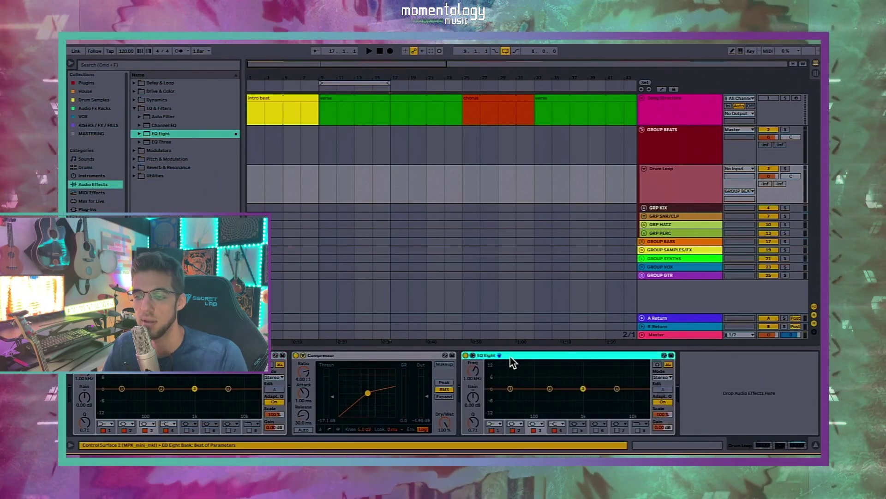
# Step: Rename the EQ before the Compressor Subtractive EQ Eight and the one after it Additive EQ Eight
pyautogui.click(153, 355)
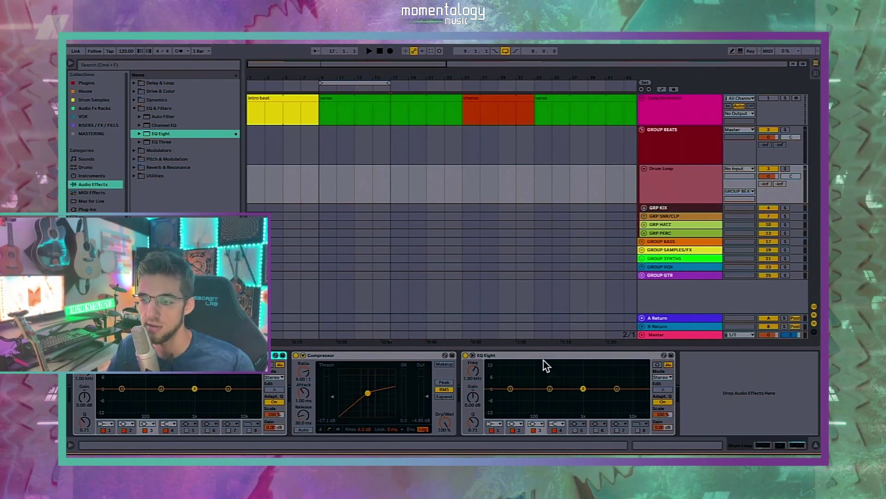
pyautogui.click(541, 354)
pyautogui.press('super+r')
pyautogui.press('Left')
pyautogui.write('Addit')
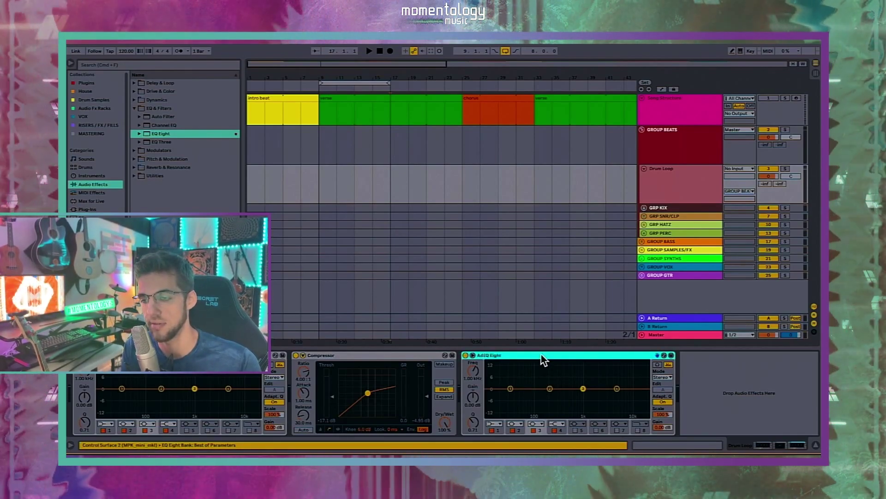
pyautogui.write('ive')
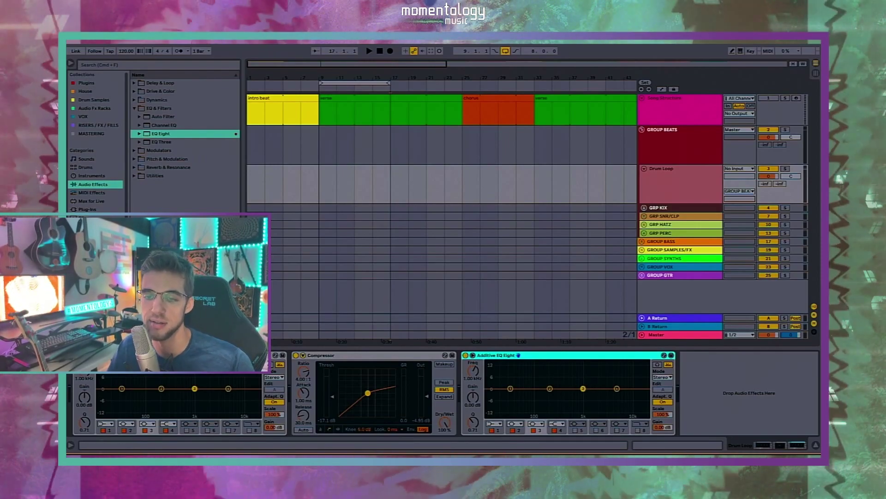
pyautogui.click(185, 355)
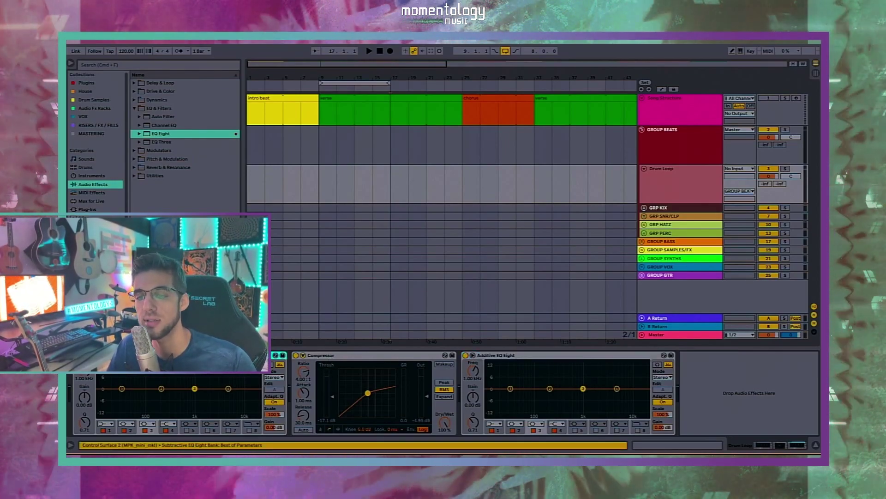
pyautogui.click(159, 182)
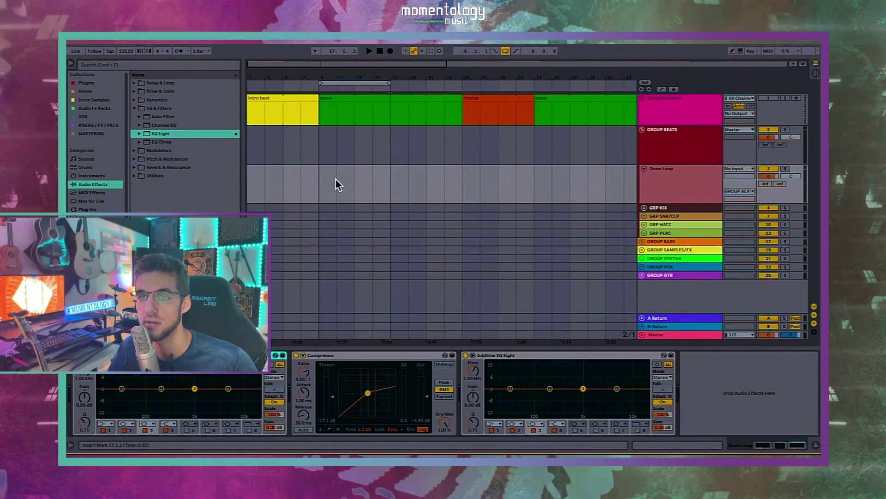
# Step: Mark bars 9 to 17 on the Drum Loop track and go through its EQ, Compressor and EQ chain
pyautogui.moveTo(373, 179); pyautogui.dragTo(328, 187)
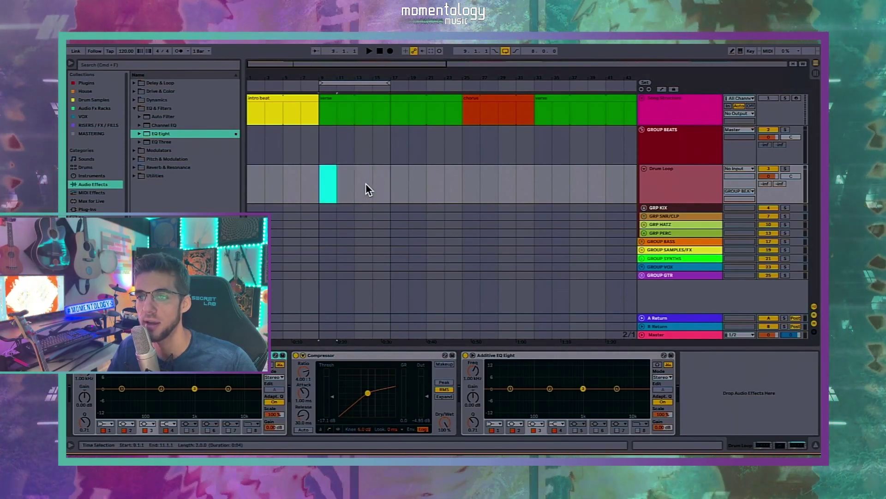
pyautogui.click(395, 185)
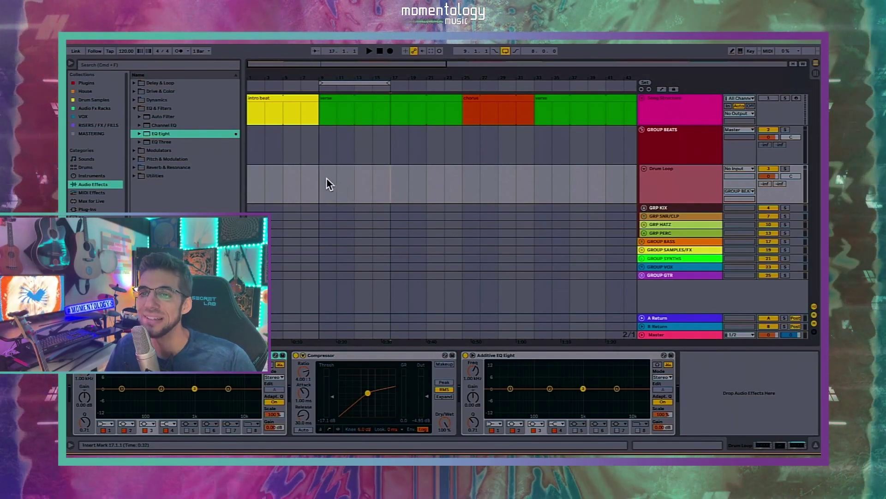
pyautogui.moveTo(326, 178); pyautogui.dragTo(365, 177)
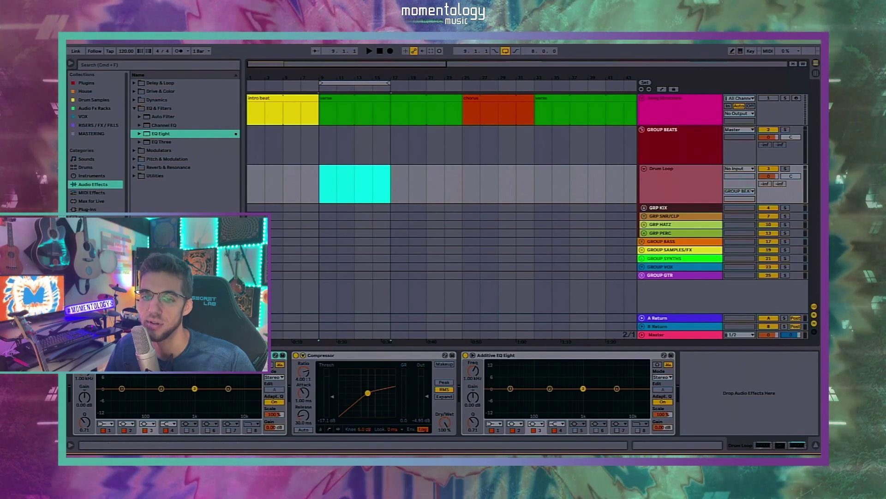
pyautogui.click(139, 355)
pyautogui.click(336, 355)
pyautogui.click(533, 356)
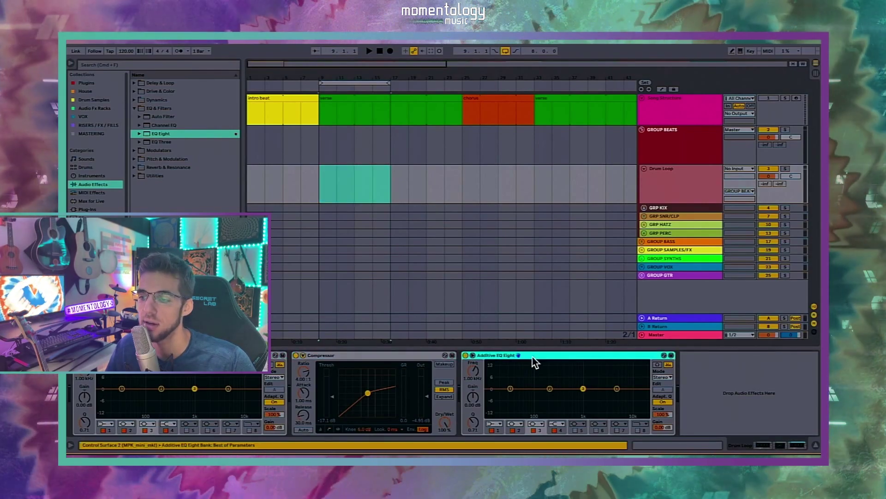
pyautogui.click(727, 385)
# Step: Unfold the Master track
pyautogui.click(684, 186)
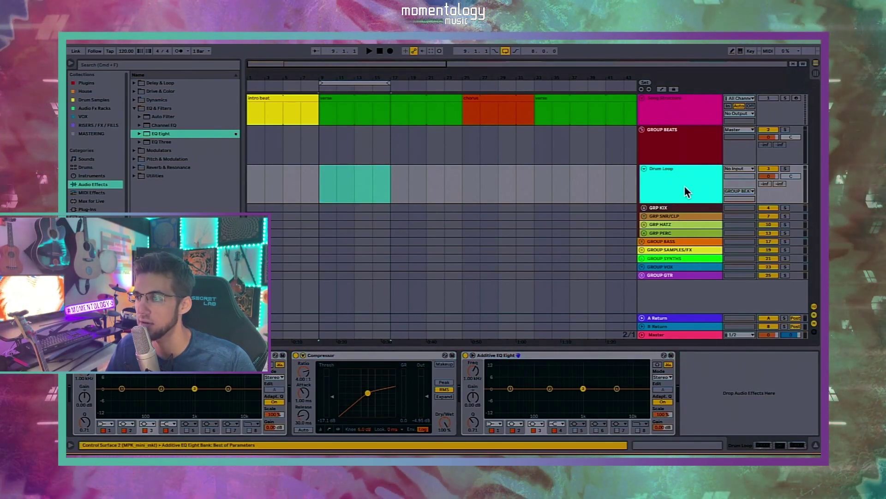
pyautogui.click(656, 334)
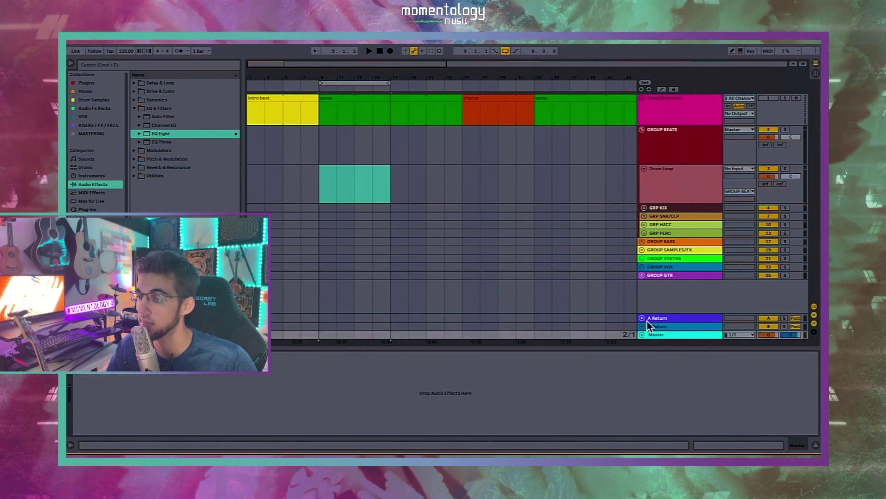
pyautogui.click(641, 334)
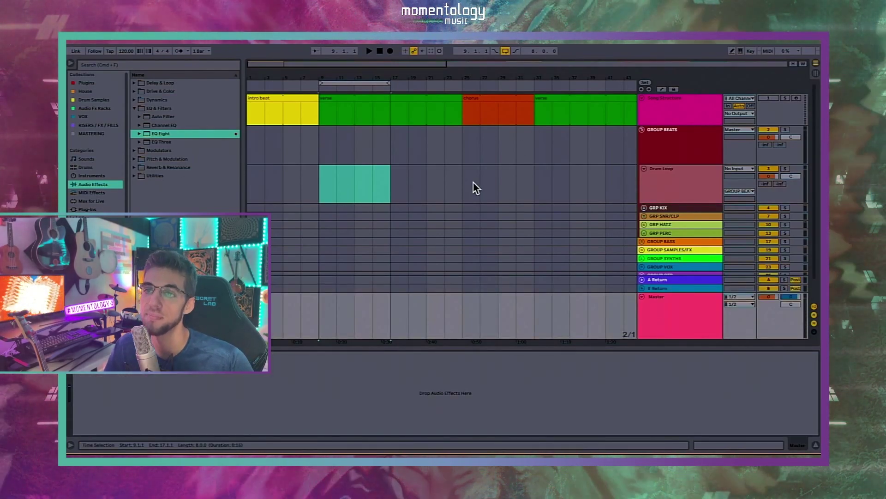
# Step: Set the arrangement grid to 1/2, place the insert marker at bar 9 on Drum Loop and select its Compressor
pyautogui.click(387, 184)
pyautogui.rightClick(388, 183)
pyautogui.click(496, 267)
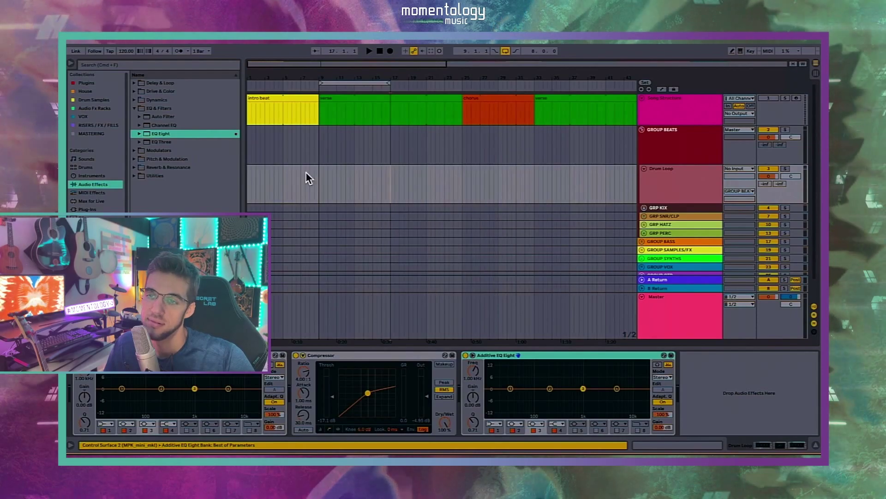
pyautogui.click(321, 185)
pyautogui.click(375, 357)
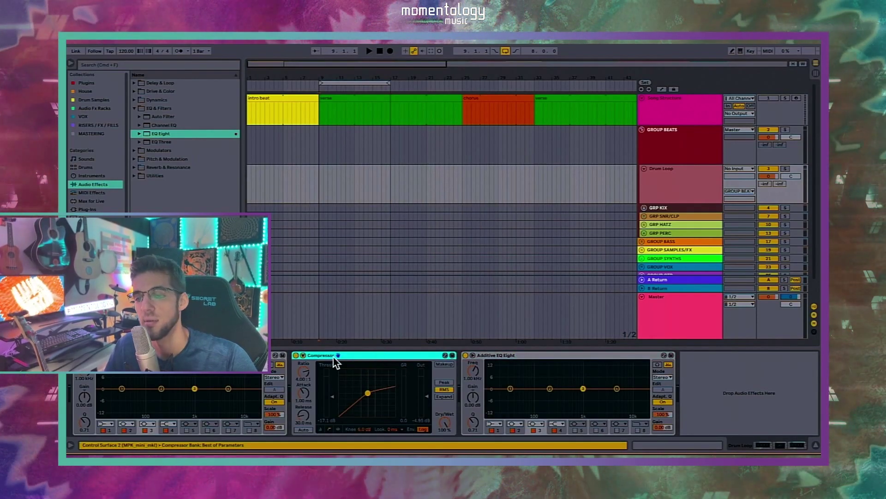
# Step: Review the Additive EQ Eight and Compressor on Drum Loop and select bars 9 to 17 of the track
pyautogui.click(522, 356)
pyautogui.click(652, 180)
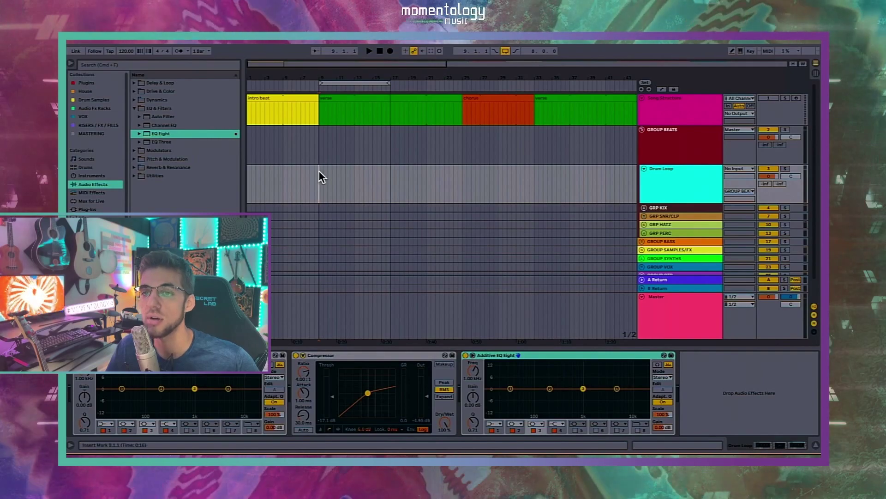
pyautogui.click(346, 356)
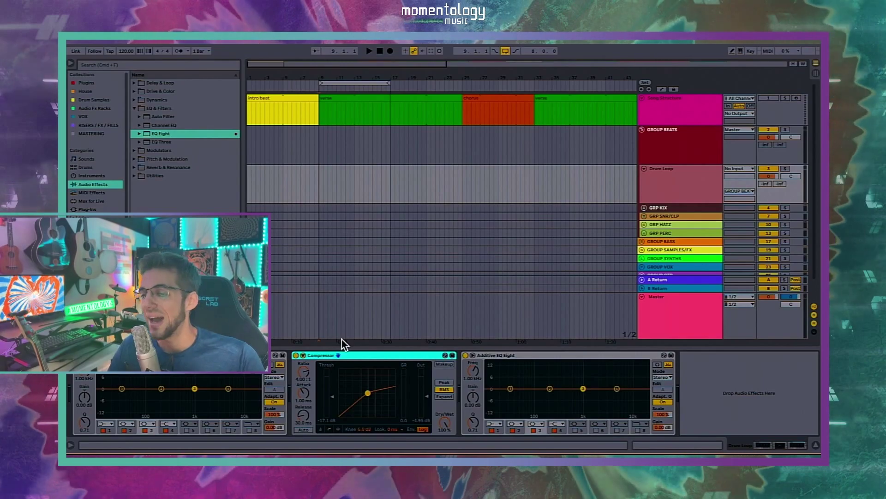
pyautogui.click(322, 191)
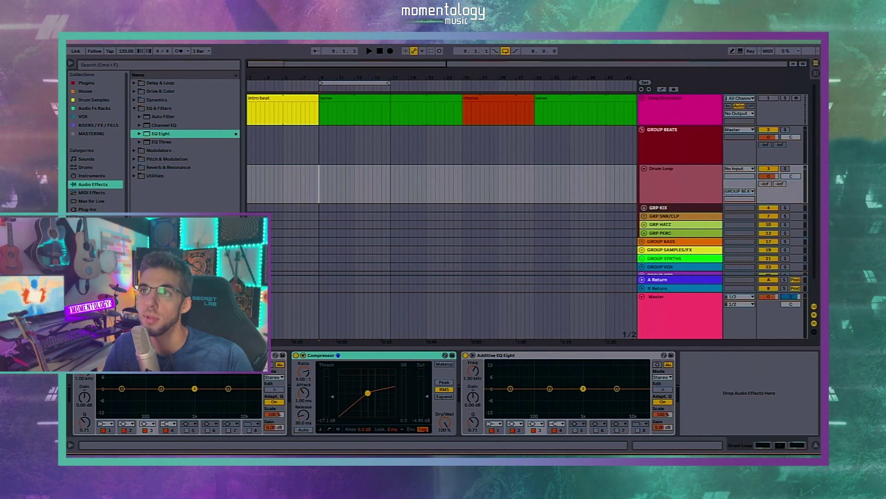
pyautogui.moveTo(343, 176); pyautogui.dragTo(388, 176)
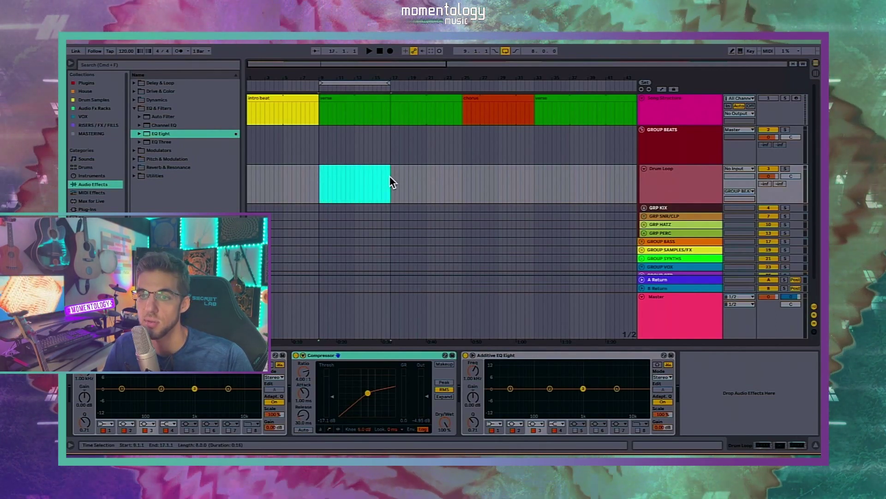
# Step: Switch band 1 of Drum Loop's Subtractive EQ Eight to a low cut at about 64 Hz
pyautogui.click(195, 383)
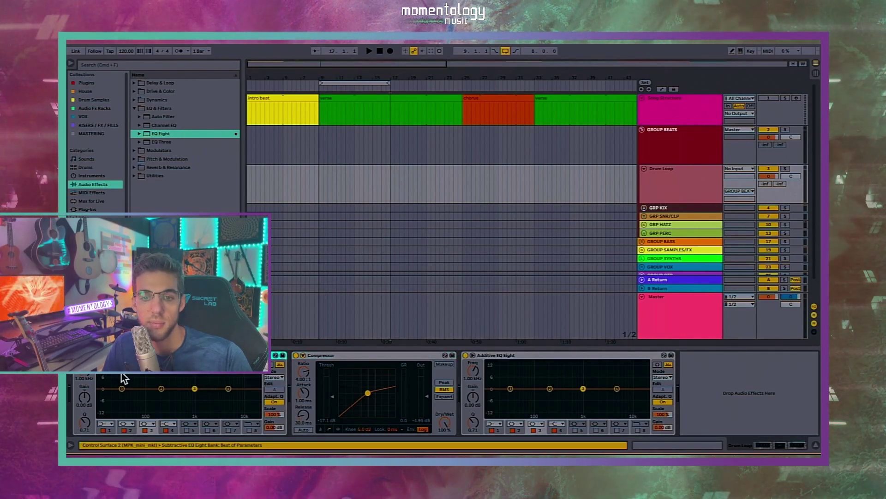
pyautogui.click(106, 424)
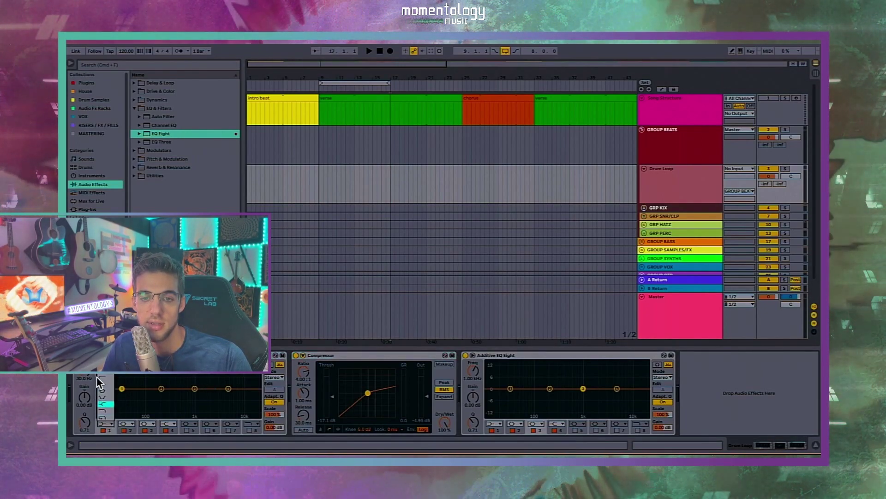
pyautogui.click(102, 372)
pyautogui.moveTo(122, 395); pyautogui.dragTo(135, 396)
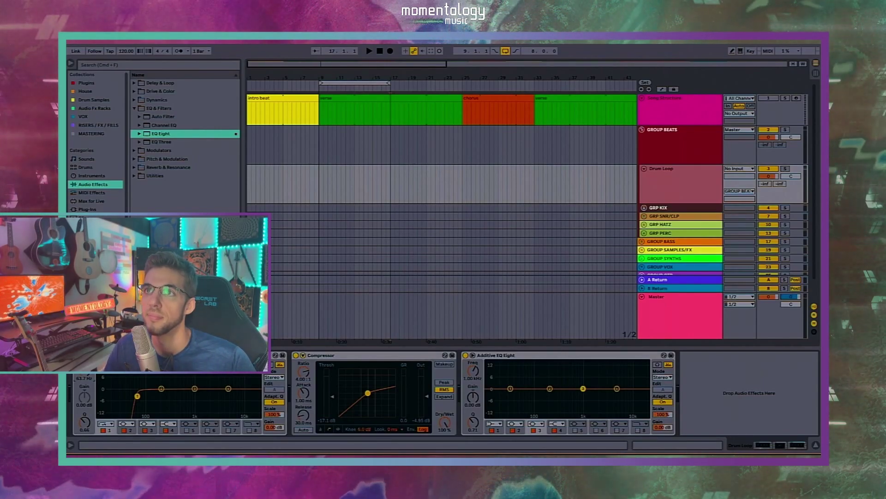
# Step: Place the four-bar drum_120_tight_perc loop on the Drum Loop track at bar 9
pyautogui.moveTo(327, 187); pyautogui.dragTo(323, 189)
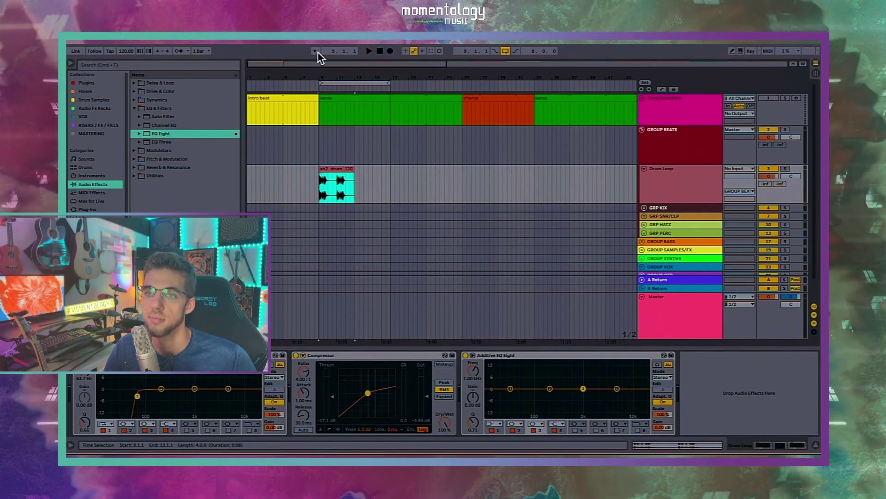
pyautogui.moveTo(328, 78); pyautogui.dragTo(378, 101)
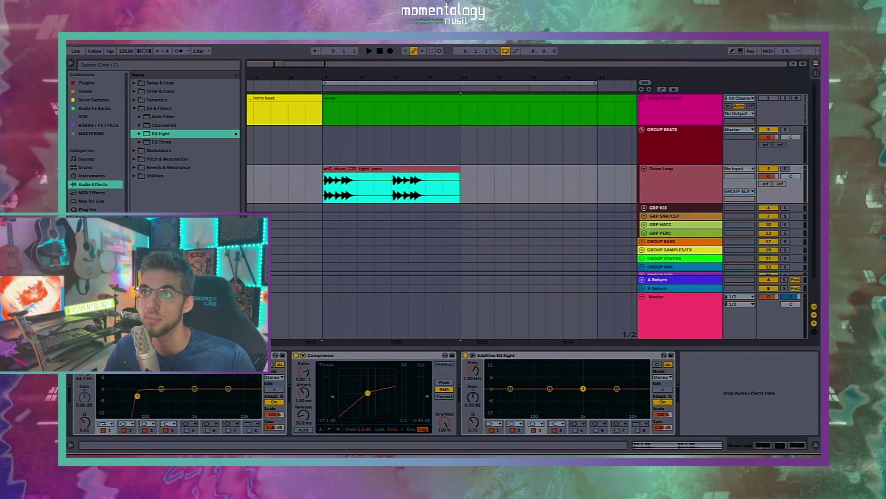
pyautogui.click(353, 187)
# Step: Play the start of the drum loop repeatedly to check its levels and how the EQ and Compressor react
pyautogui.press('space')
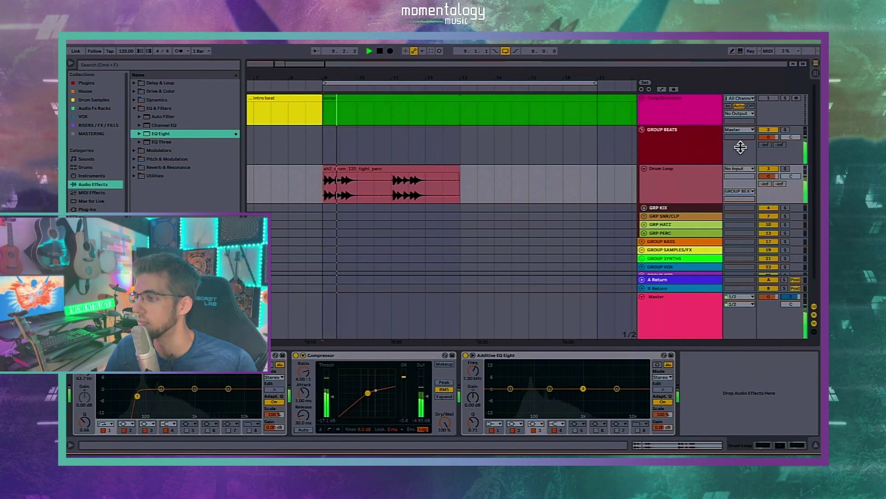
pyautogui.press('space')
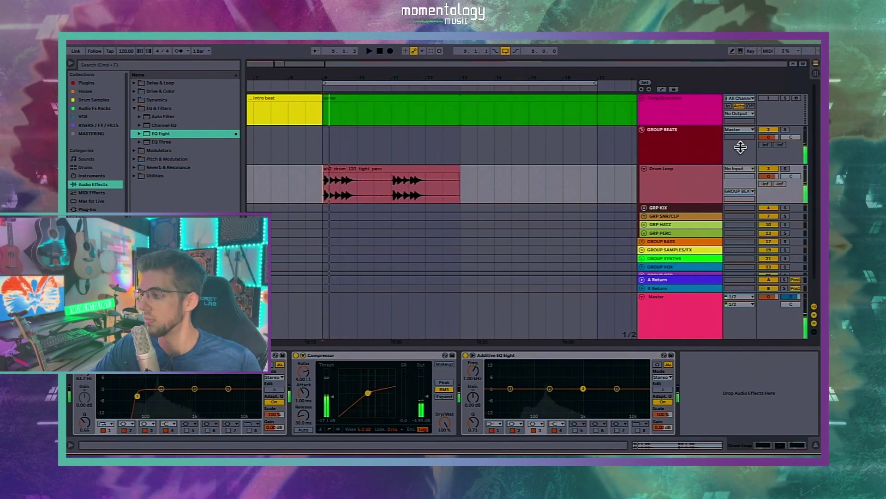
pyautogui.press('space')
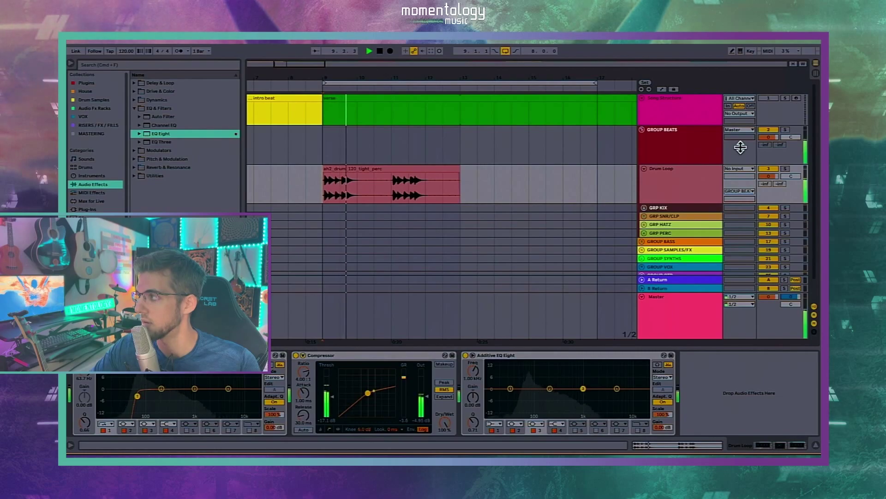
pyautogui.press('space')
pyautogui.press('space')
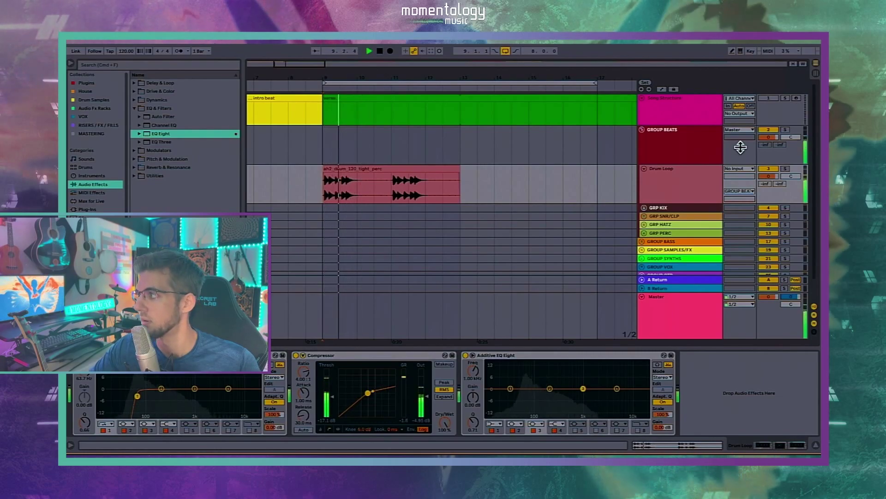
pyautogui.press('space')
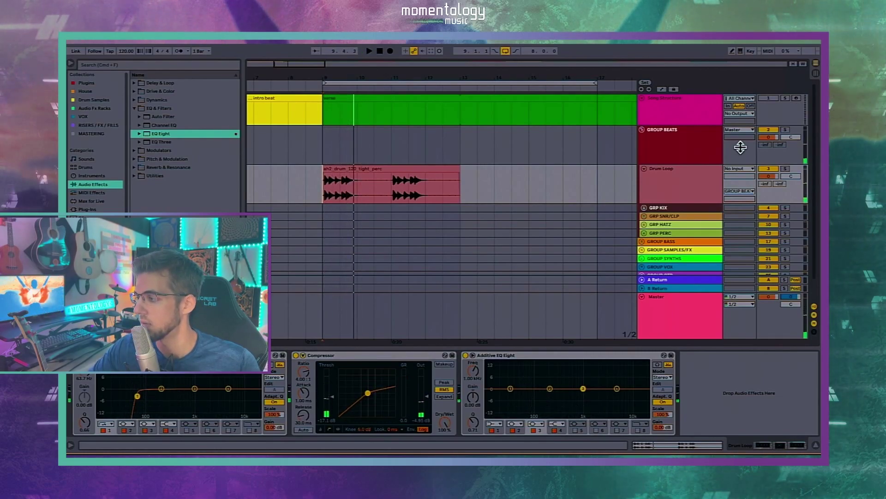
pyautogui.press('space')
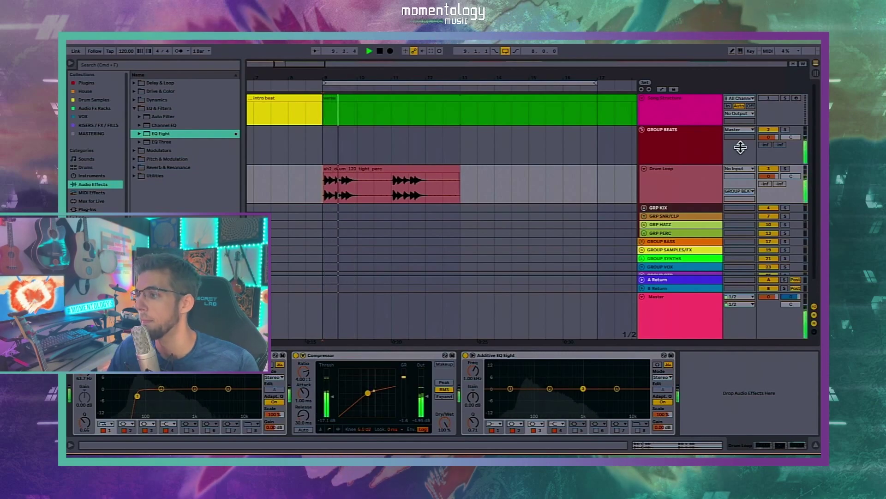
pyautogui.press('space')
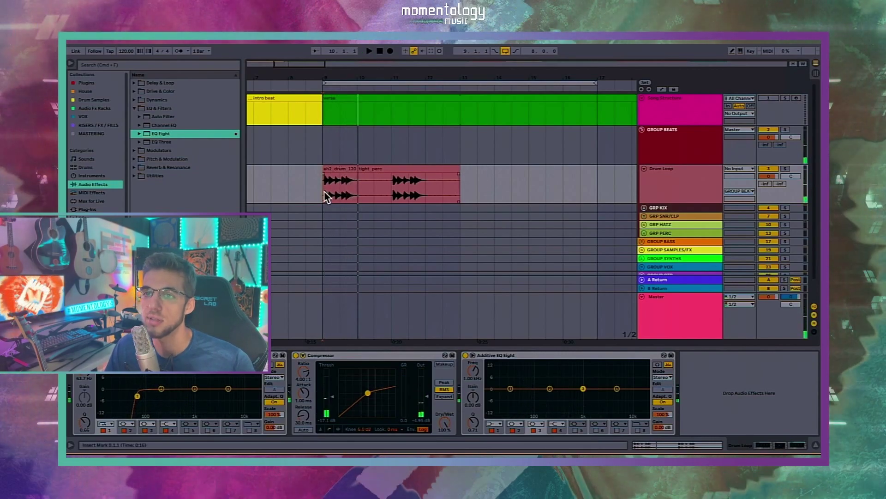
# Step: Audition the drum loop from bar 9 and raise the low cut of the Subtractive EQ Eight to 104 Hz
pyautogui.rightClick(326, 196)
pyautogui.moveTo(322, 182); pyautogui.dragTo(443, 187)
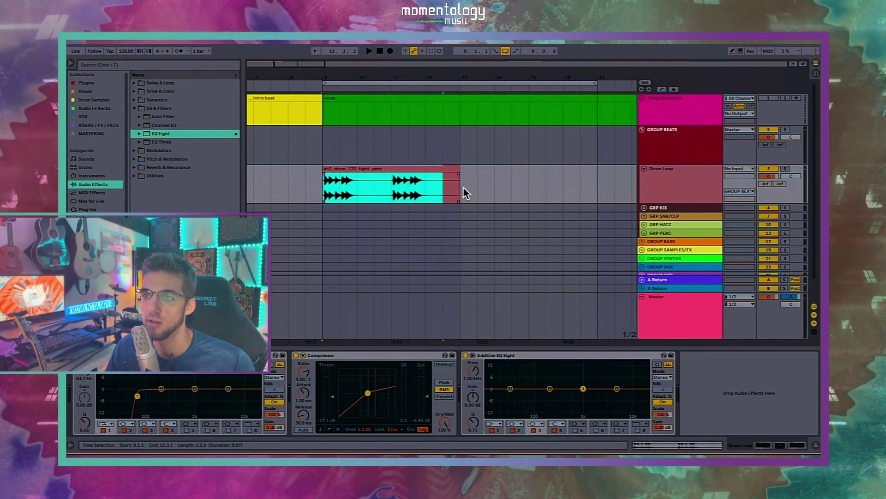
pyautogui.click(463, 186)
pyautogui.click(426, 168)
pyautogui.click(320, 187)
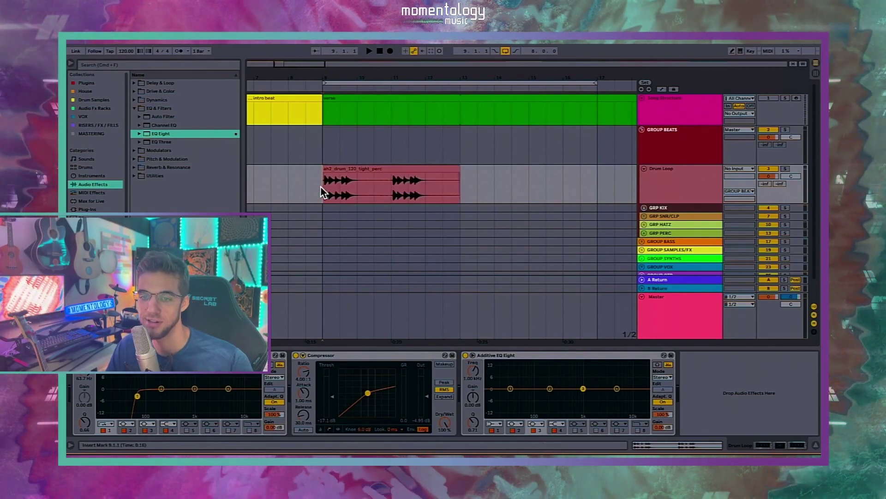
pyautogui.press('space')
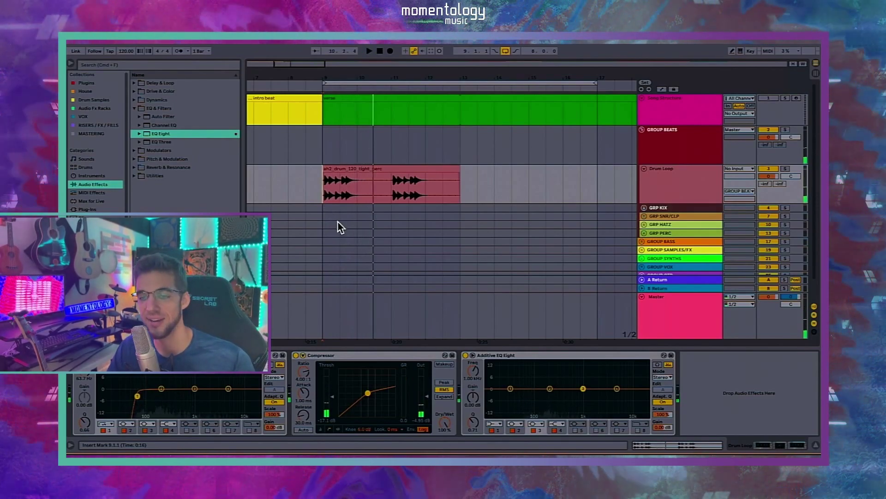
pyautogui.press('space')
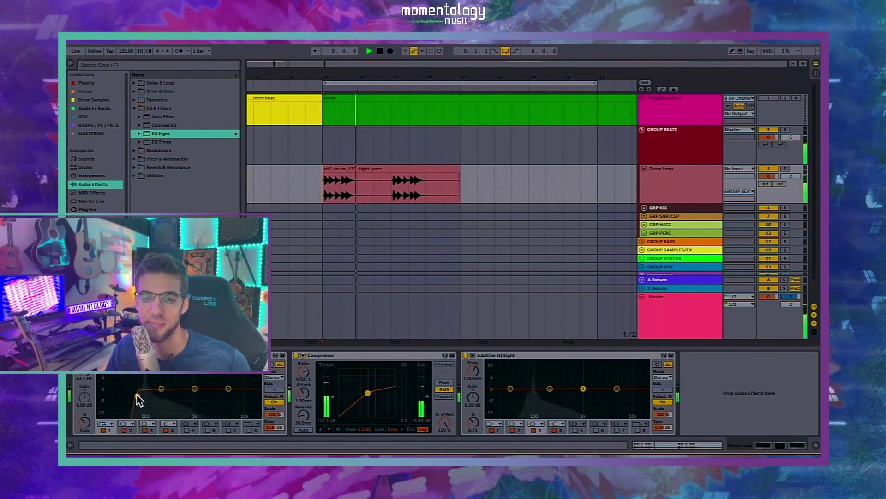
pyautogui.press('space')
pyautogui.click(137, 396)
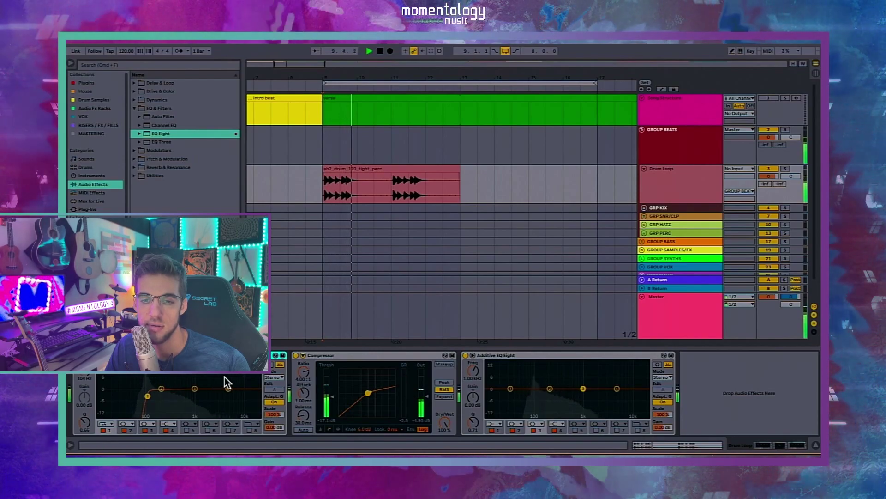
# Step: Compare the drum loop's sound with the Subtractive EQ Eight on and bypassed, leaving it switched on
pyautogui.press('space')
pyautogui.press('space')
pyautogui.press('space')
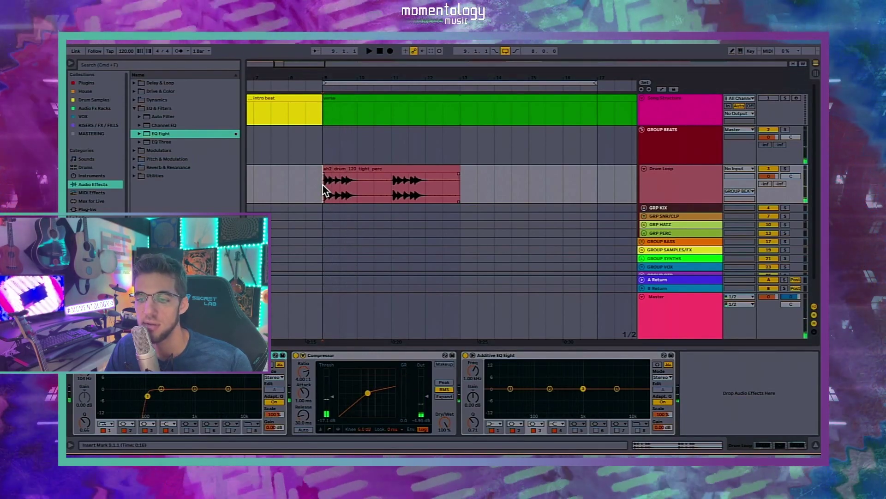
pyautogui.press('space')
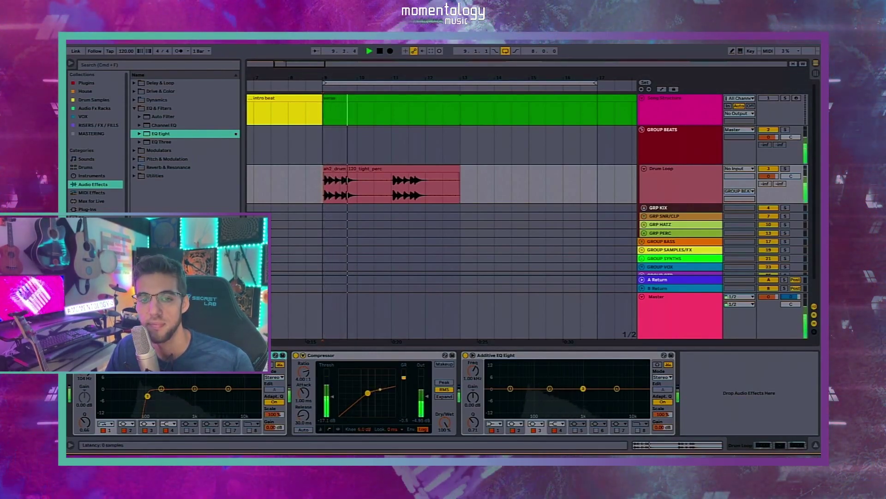
pyautogui.press('space')
pyautogui.click(78, 355)
pyautogui.press('space')
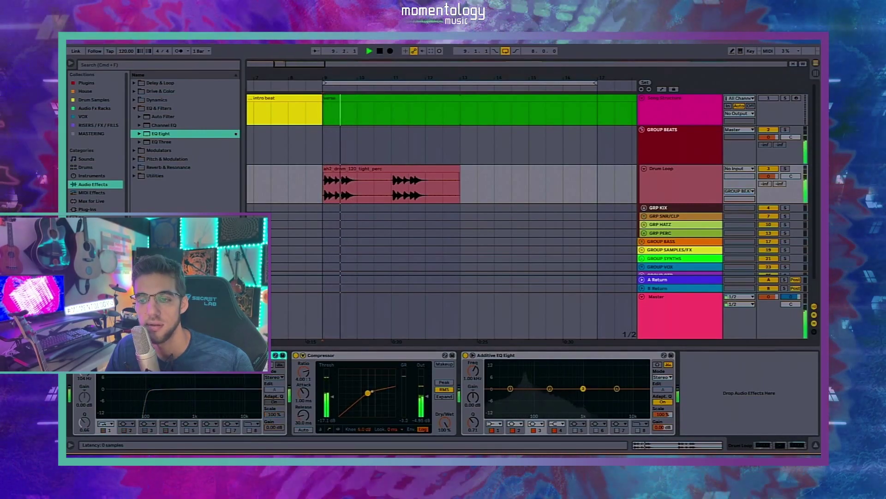
pyautogui.press('space')
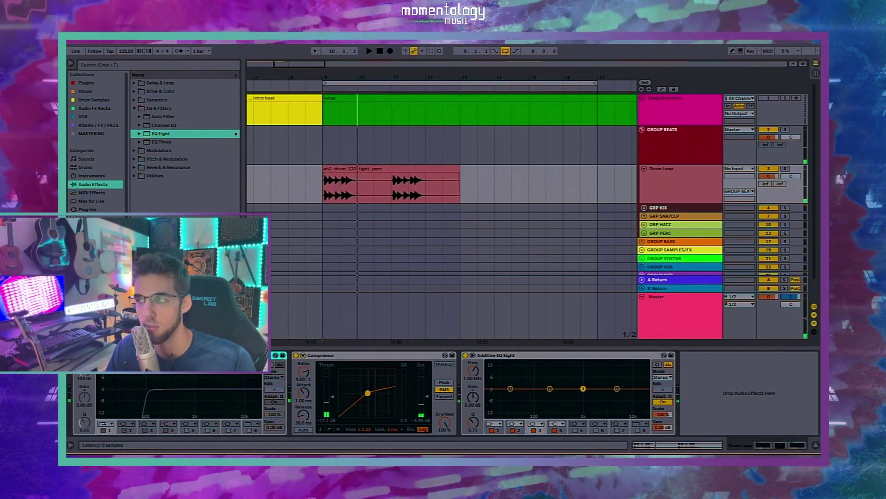
pyautogui.click(78, 355)
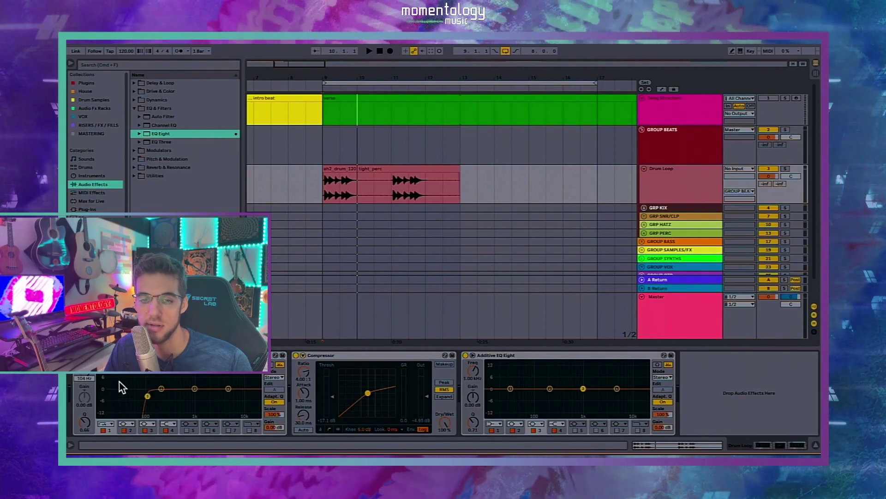
# Step: Inspect the Subtractive EQ Eight's curve and spectrum in the expanded display during playback, then collapse it
pyautogui.doubleClick(141, 382)
pyautogui.press('space')
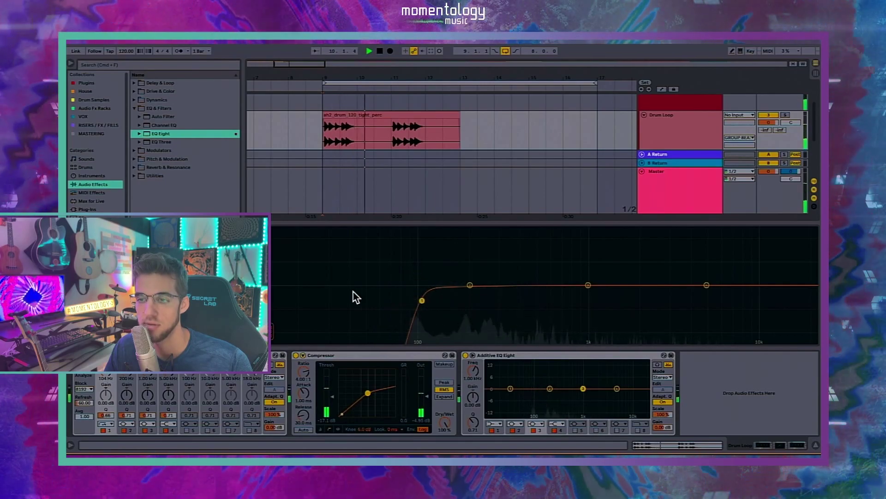
pyautogui.press('space')
pyautogui.doubleClick(372, 274)
# Step: While auditioning the loop, set Drum Loop's Compressor threshold to -19.6 dB and its output gain to -2.44 dB
pyautogui.click(369, 356)
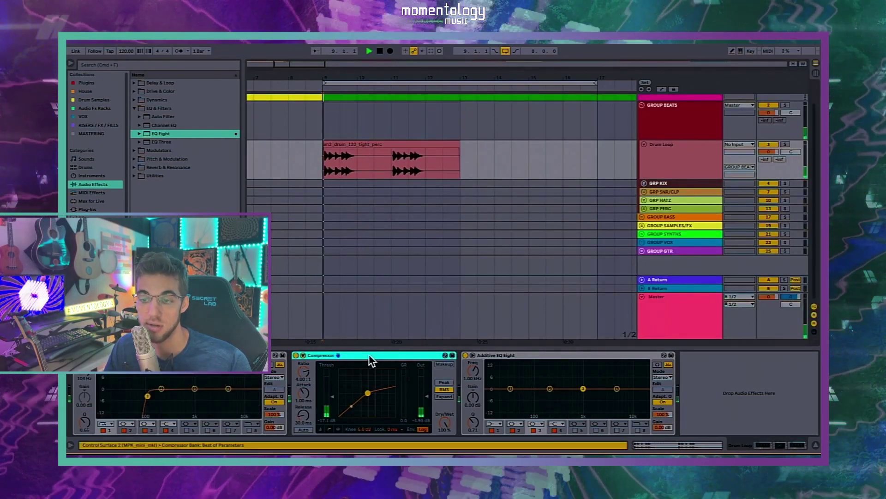
pyautogui.press('space')
pyautogui.moveTo(343, 395); pyautogui.dragTo(343, 400)
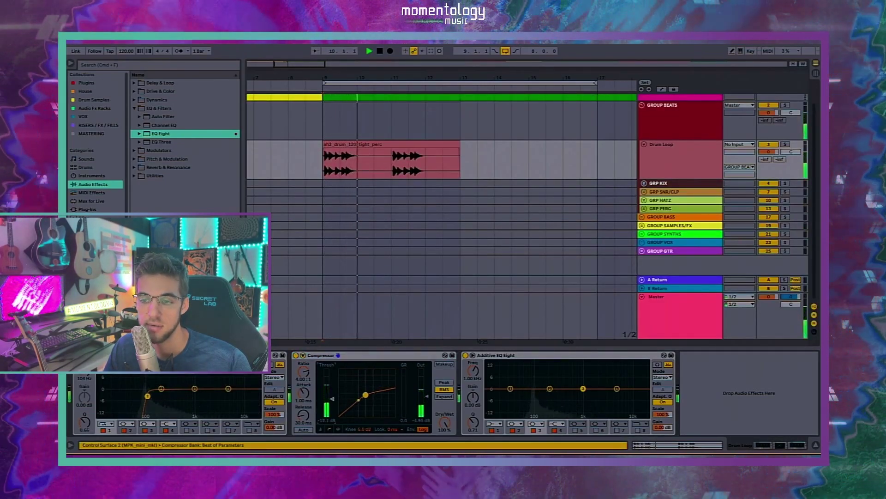
pyautogui.moveTo(425, 396); pyautogui.dragTo(426, 394)
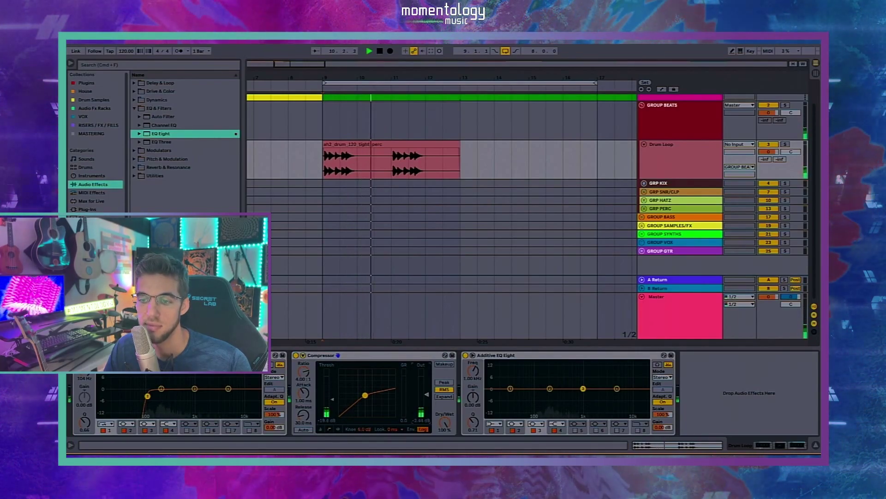
pyautogui.press('space')
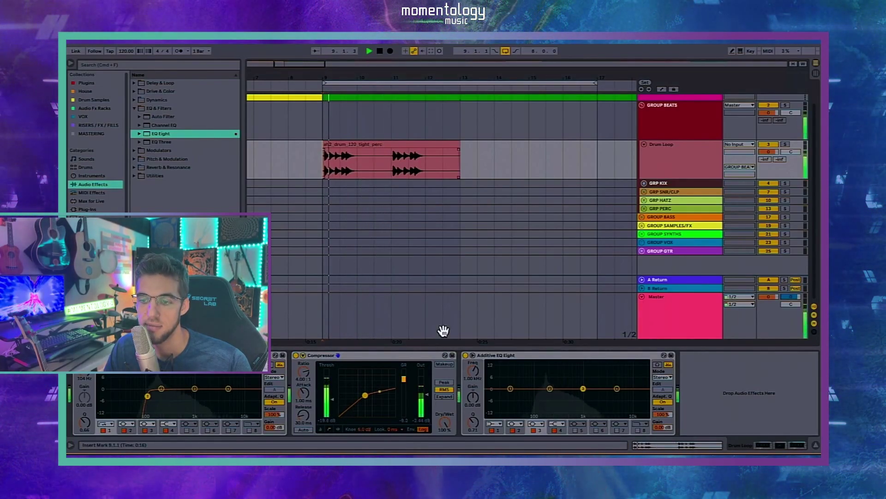
# Step: Audition a band 3 boost near 1.28 kHz in the Additive EQ Eight and settle it at about 4 dB
pyautogui.click(520, 357)
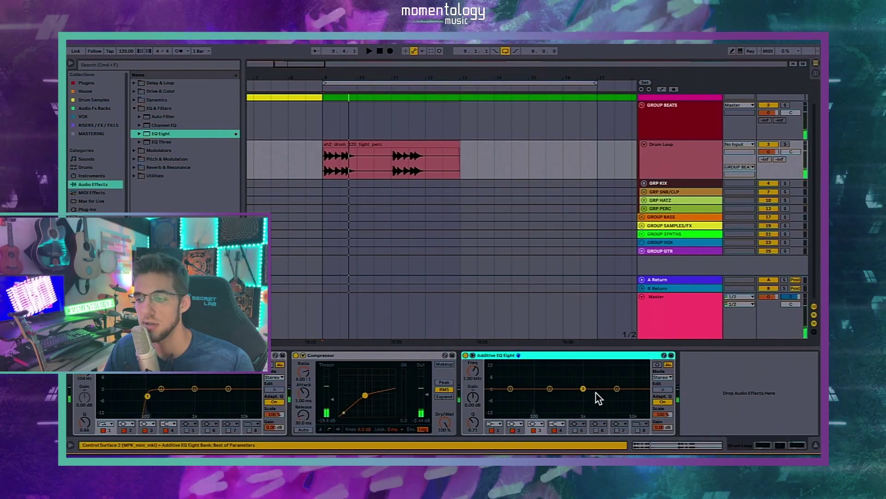
pyautogui.press('space')
pyautogui.moveTo(585, 389)
pyautogui.mouseDown()
pyautogui.moveTo(602, 380)
pyautogui.moveTo(570, 366)
pyautogui.moveTo(588, 373)
pyautogui.mouseUp()
pyautogui.click(572, 354)
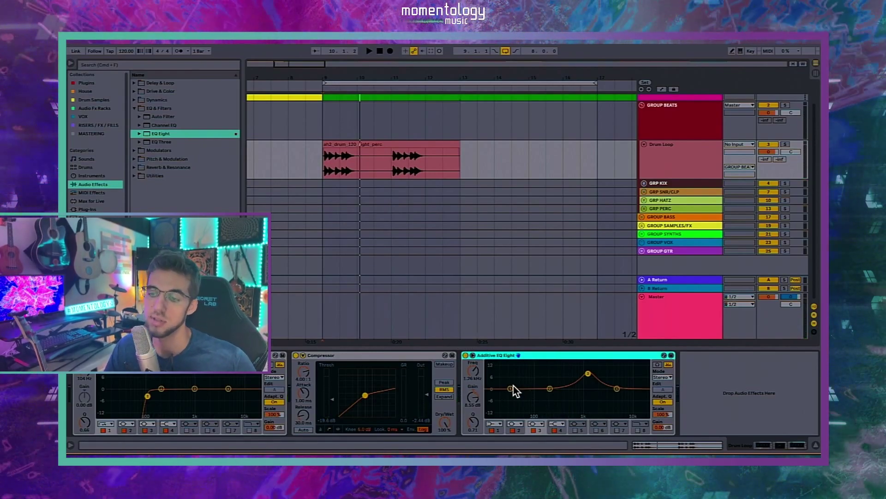
pyautogui.moveTo(588, 381); pyautogui.dragTo(586, 381)
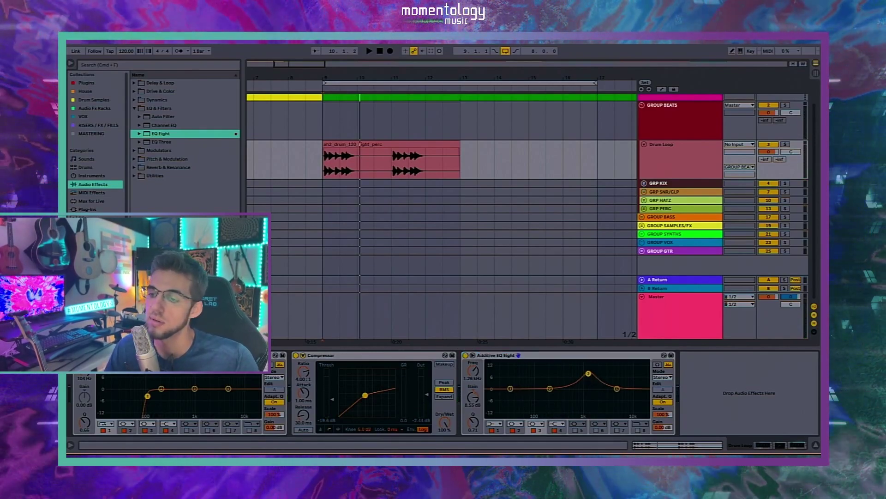
# Step: Switch band 1 of the Additive EQ Eight to a low cut at 118 Hz
pyautogui.click(510, 388)
pyautogui.click(499, 371)
pyautogui.moveTo(511, 397); pyautogui.dragTo(541, 403)
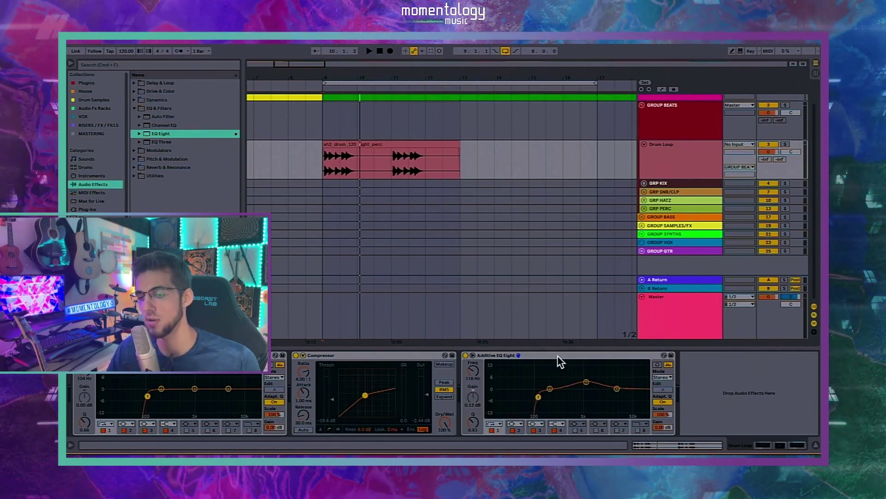
# Step: While auditioning the loop, sweep the Additive EQ Eight's low cut up to about 186 Hz and nudge band 3 to about 1.09 kHz
pyautogui.hscroll(3, 605, 427)
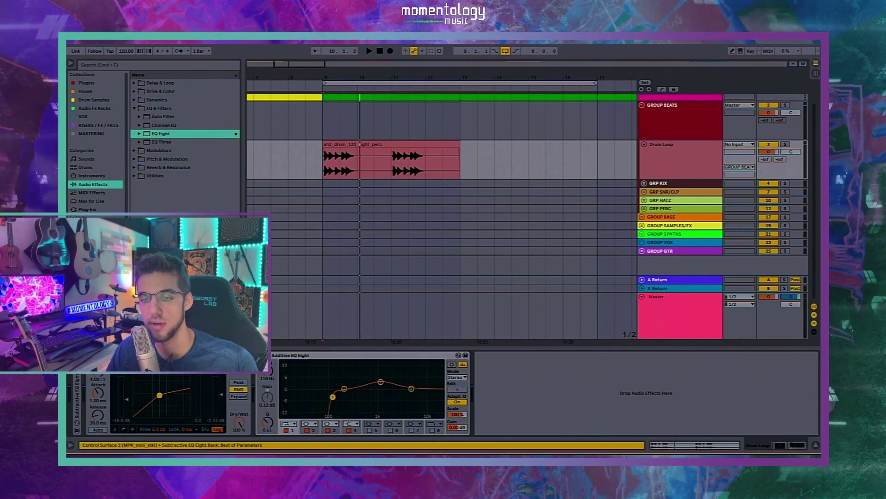
pyautogui.press('space')
pyautogui.moveTo(339, 401); pyautogui.dragTo(344, 401)
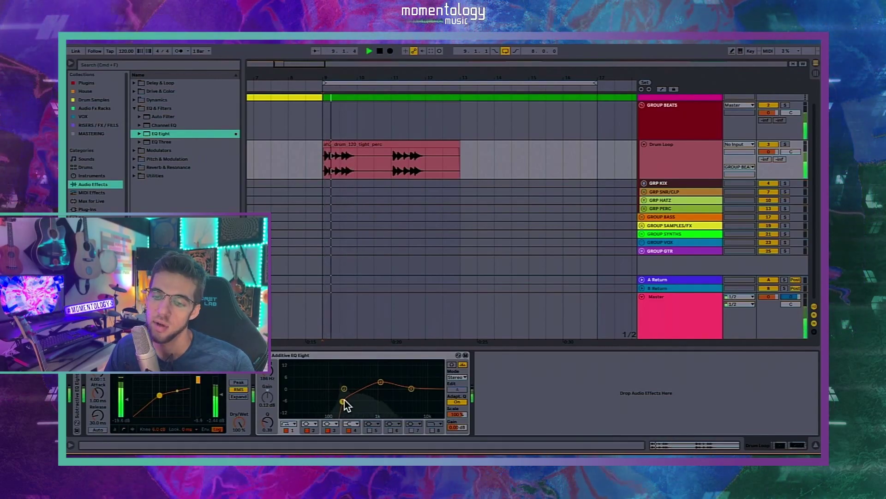
pyautogui.click(380, 382)
pyautogui.press('space')
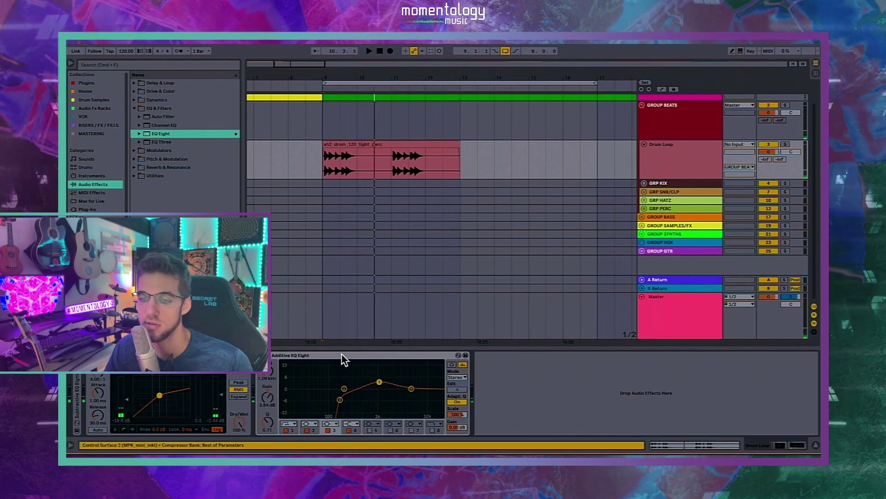
# Step: Bypass the Subtractive EQ Eight and lower the Additive EQ Eight's band 1 low cut to 11.6 Hz
pyautogui.click(347, 355)
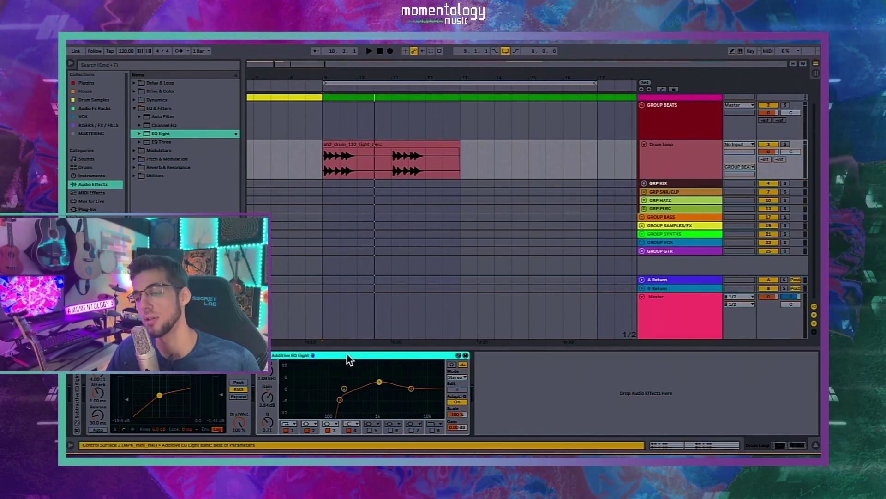
pyautogui.click(83, 374)
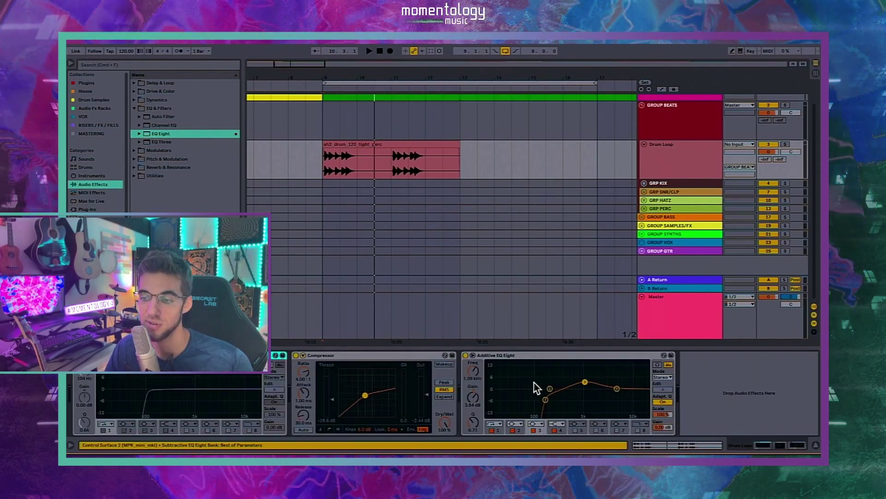
pyautogui.click(544, 399)
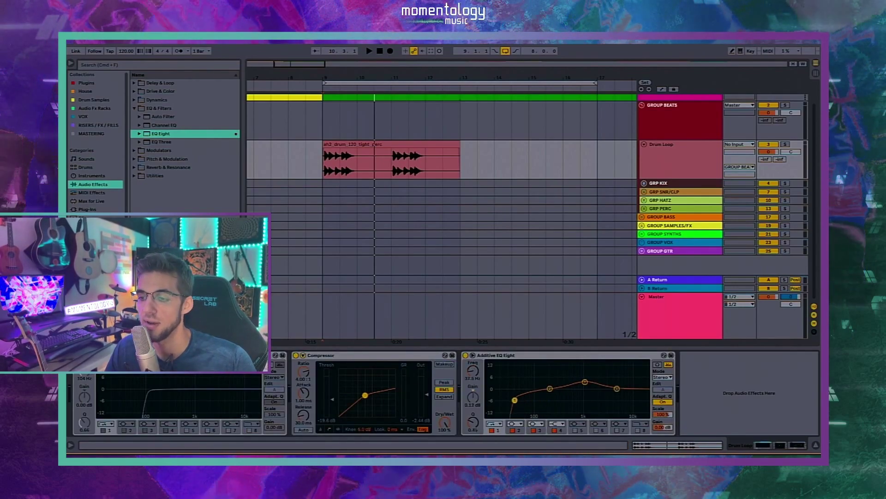
pyautogui.click(351, 354)
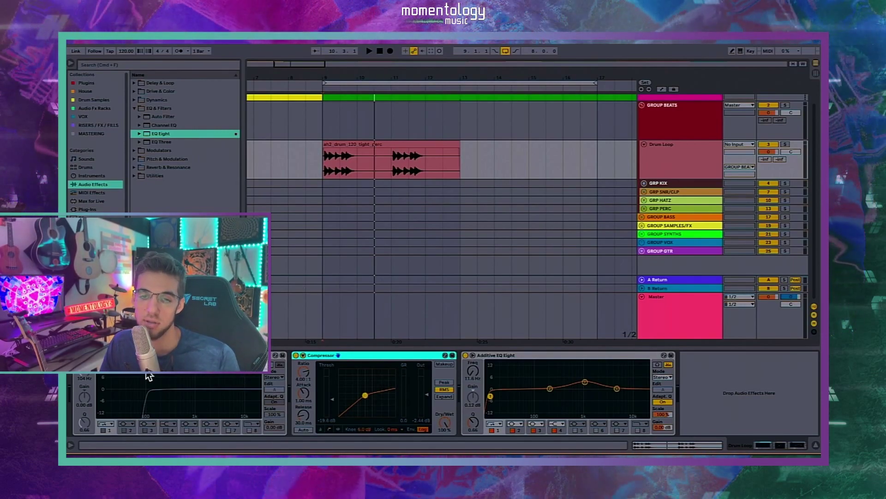
# Step: Re-enable the Subtractive EQ Eight on Drum Loop and look over its curve in the expanded display, then collapse it
pyautogui.click(139, 355)
pyautogui.click(689, 165)
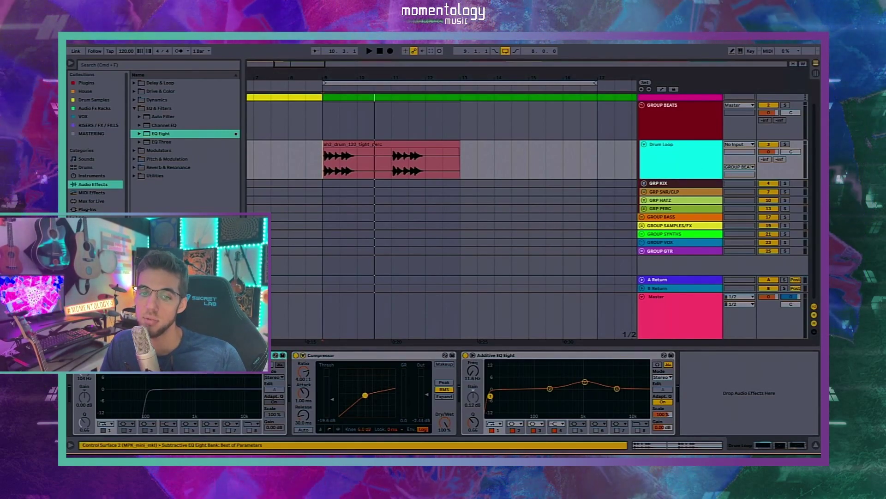
pyautogui.click(78, 355)
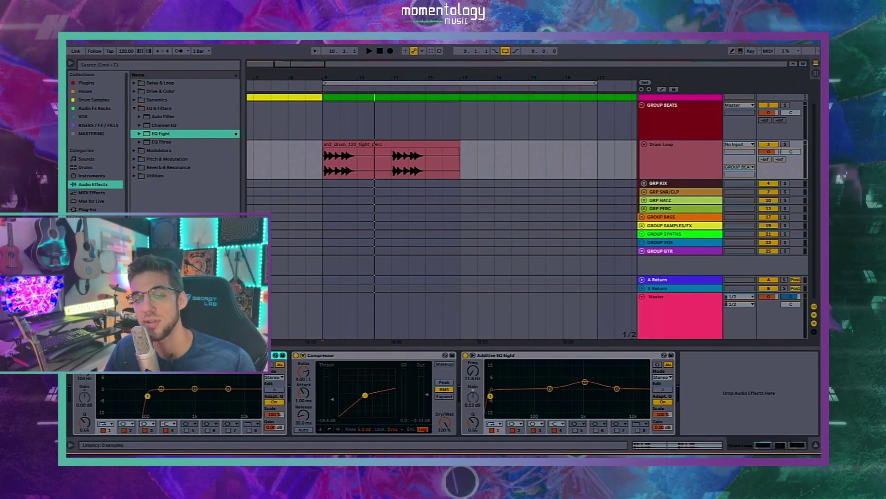
pyautogui.click(353, 355)
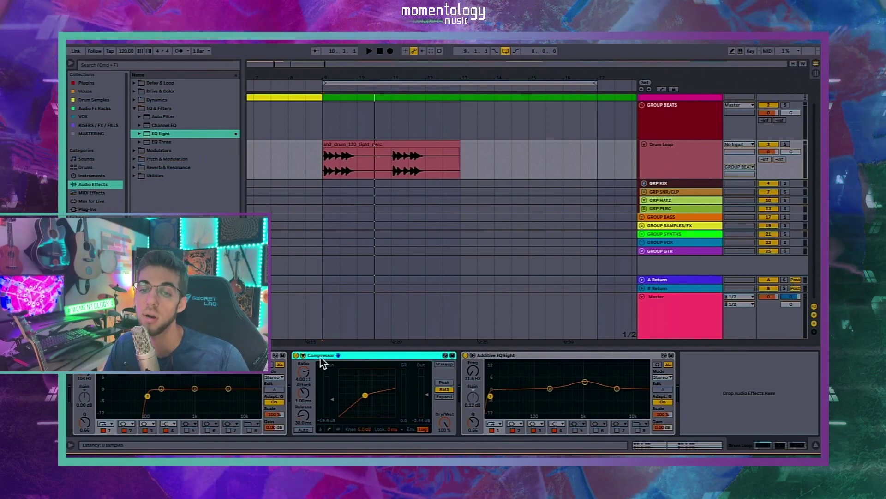
pyautogui.click(240, 375)
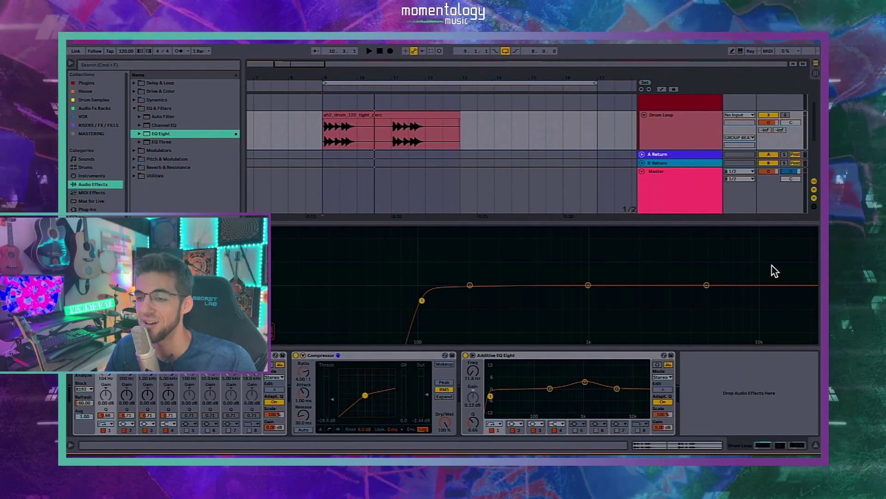
pyautogui.press('Escape')
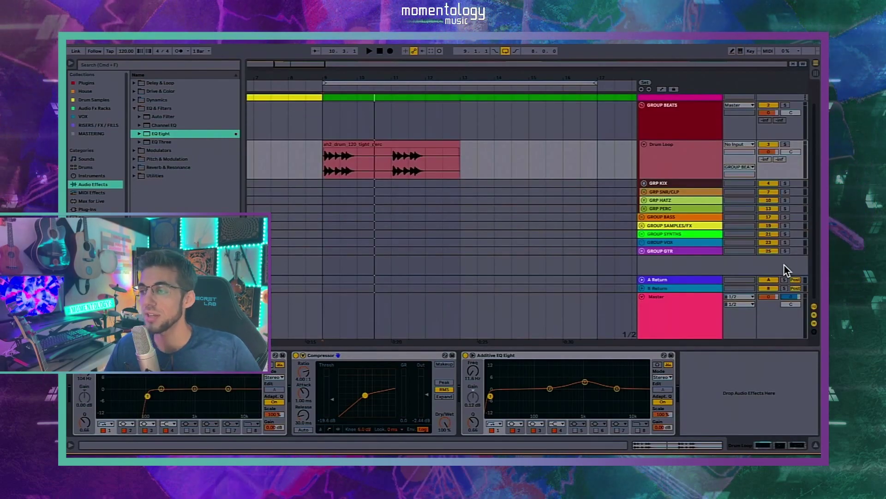
# Step: Place the insert marker at the start of the Drum Loop clip at 9.1.1 and set the arrangement grid to 1/4
pyautogui.click(325, 179)
pyautogui.moveTo(345, 77); pyautogui.dragTo(339, 132)
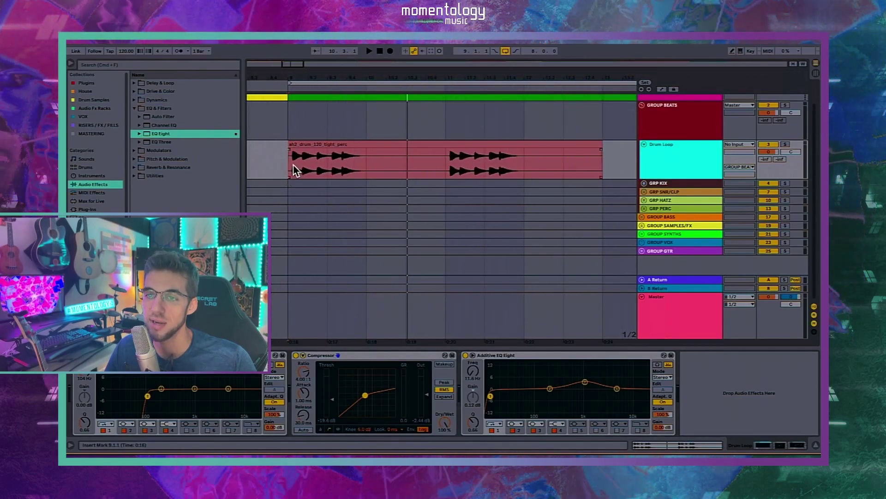
pyautogui.rightClick(288, 168)
pyautogui.click(299, 318)
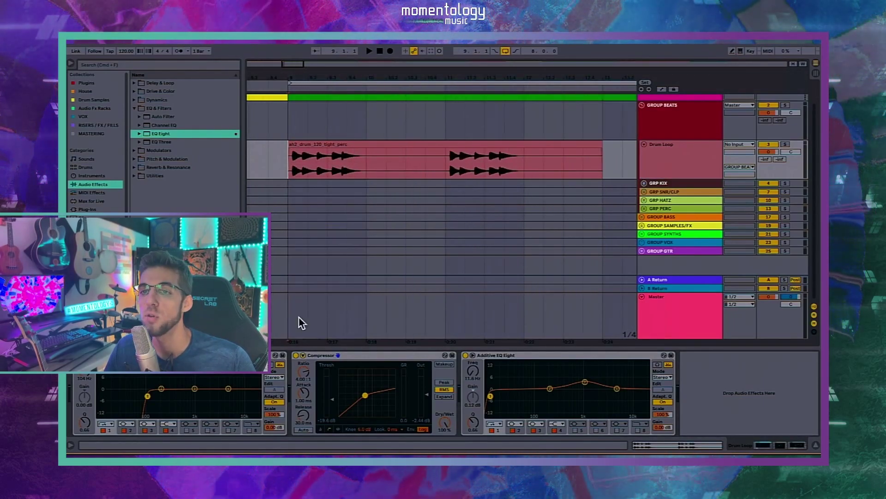
pyautogui.moveTo(306, 83); pyautogui.dragTo(316, 77)
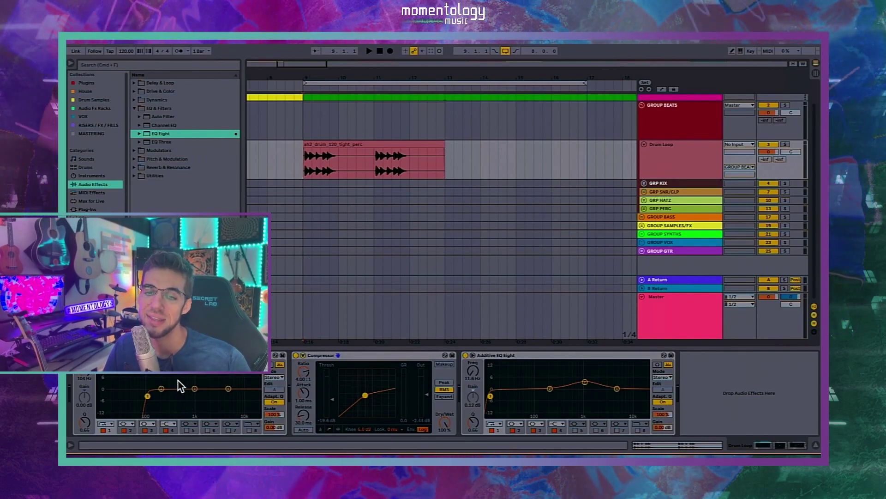
# Step: In the expanded Subtractive EQ Eight, dip band 3 slightly near 869 Hz during playback and lower the low cut to about 95 Hz
pyautogui.click(84, 355)
pyautogui.press('space')
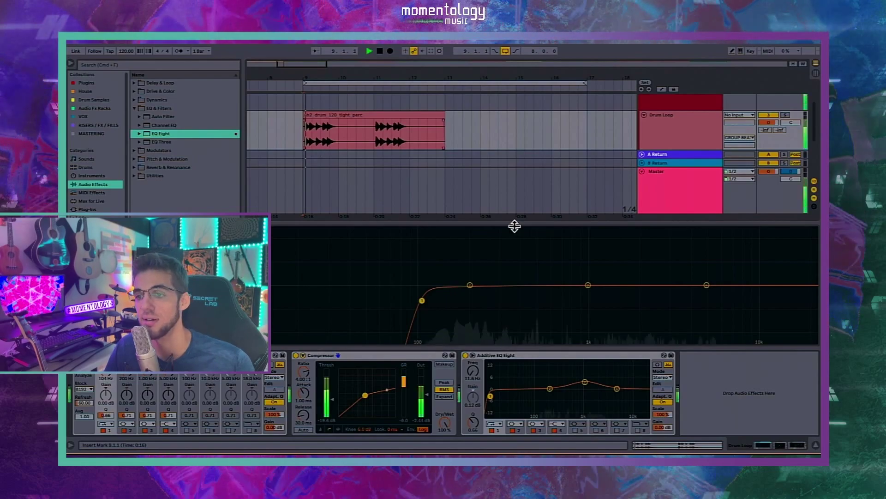
pyautogui.moveTo(594, 287); pyautogui.dragTo(573, 283)
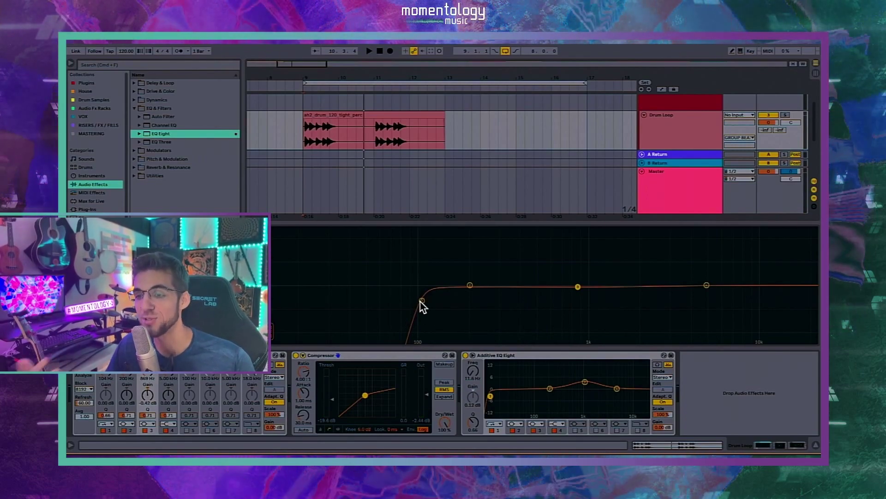
pyautogui.moveTo(422, 301); pyautogui.dragTo(415, 299)
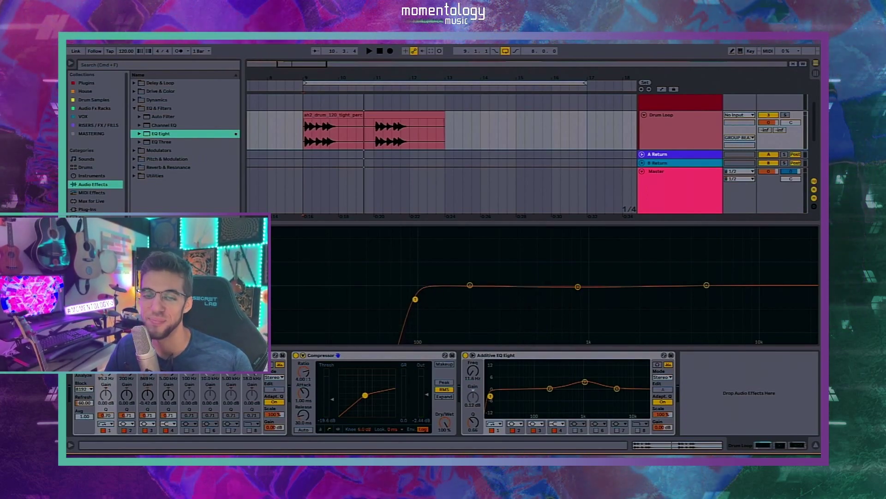
pyautogui.click(84, 355)
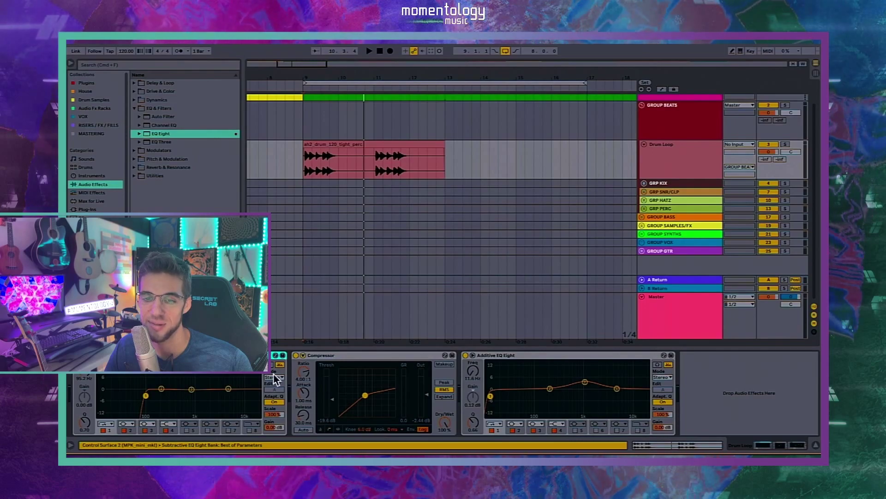
# Step: Nudge band 3 of the Subtractive EQ Eight to 0.12 dB and select the Compressor
pyautogui.click(193, 389)
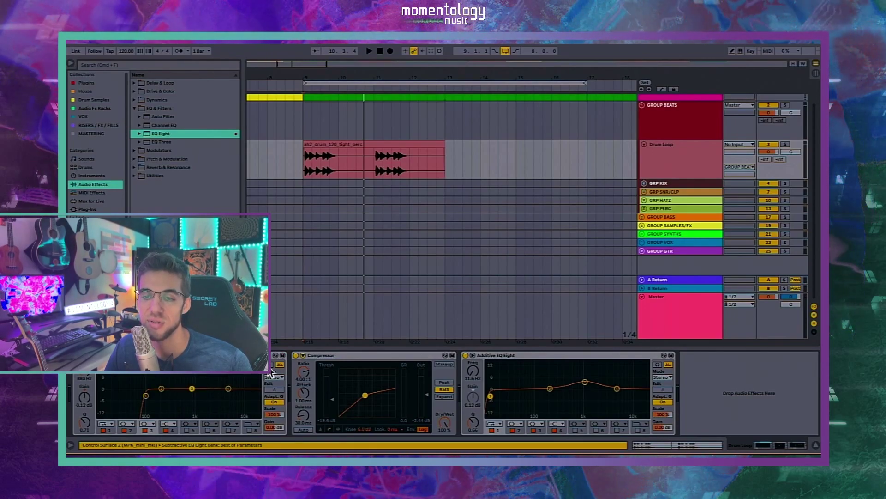
pyautogui.click(372, 362)
pyautogui.click(136, 392)
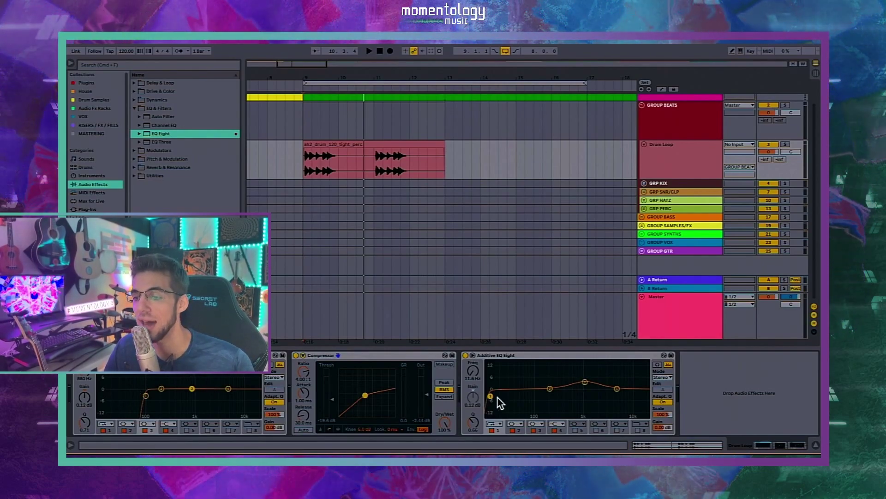
# Step: Replace the low cut on band 1 of the Additive EQ Eight with a filter type that has adjustable gain
pyautogui.click(492, 430)
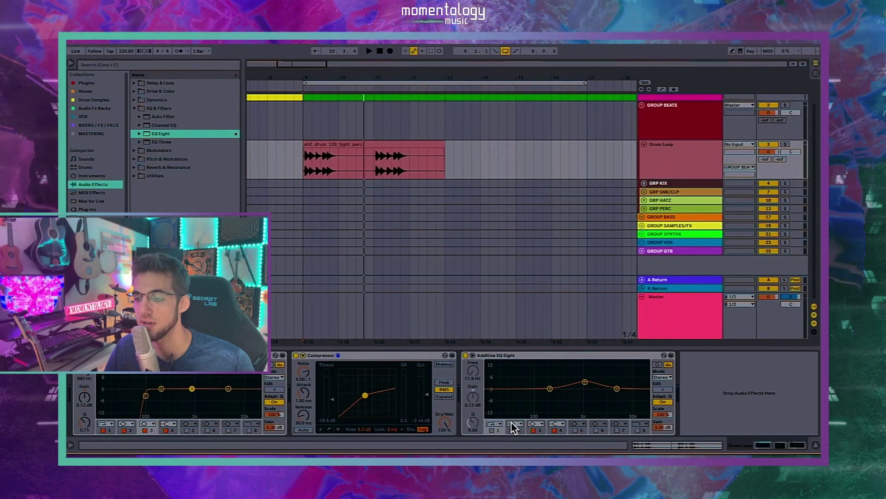
pyautogui.click(493, 424)
pyautogui.click(496, 394)
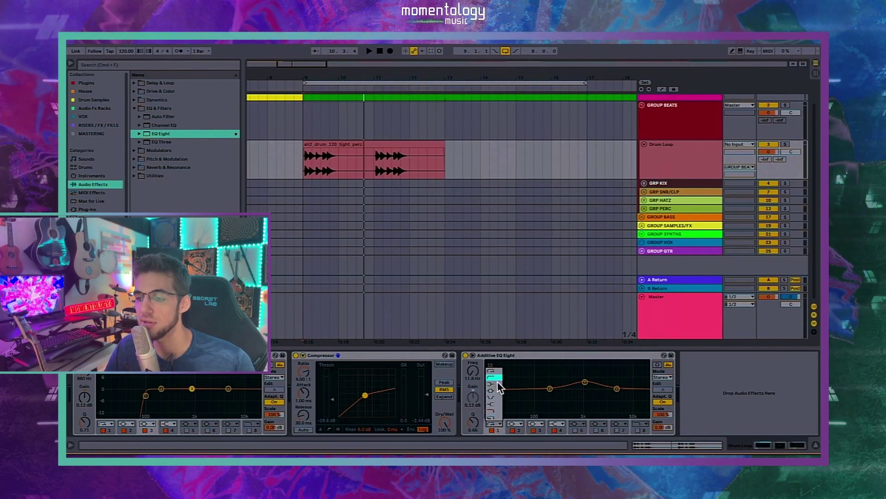
# Step: Reshape the Additive EQ Eight: widen band 3 to a Q of 0.32 around 681 Hz and shift band 4 to about 3.59 kHz
pyautogui.click(539, 429)
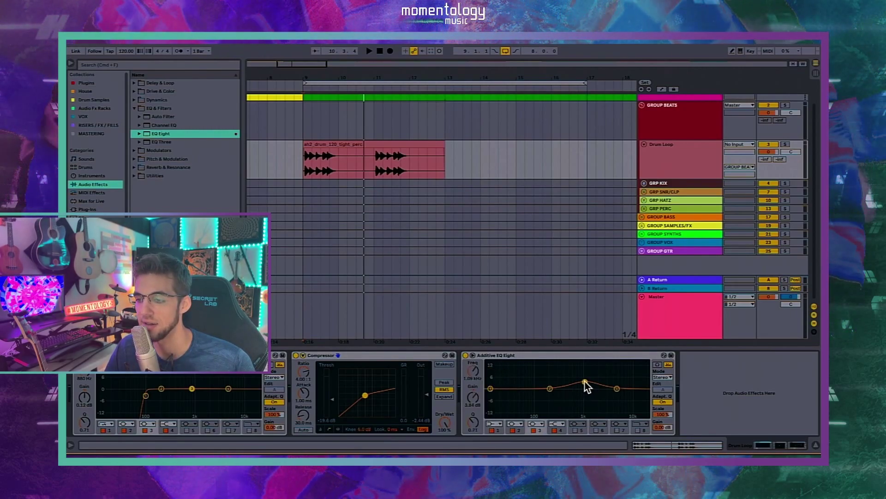
pyautogui.moveTo(472, 397)
pyautogui.mouseDown()
pyautogui.moveTo(473, 407)
pyautogui.moveTo(478, 400)
pyautogui.mouseUp()
pyautogui.moveTo(617, 389); pyautogui.dragTo(576, 384)
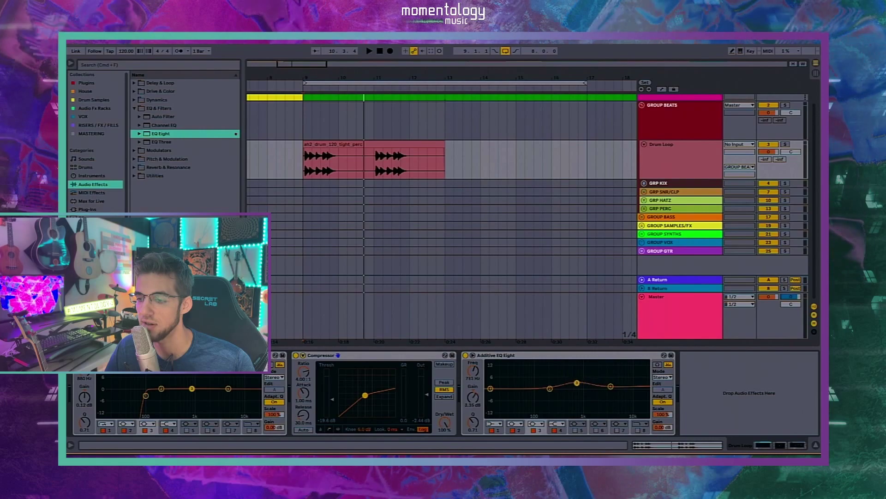
pyautogui.moveTo(469, 420); pyautogui.dragTo(469, 429)
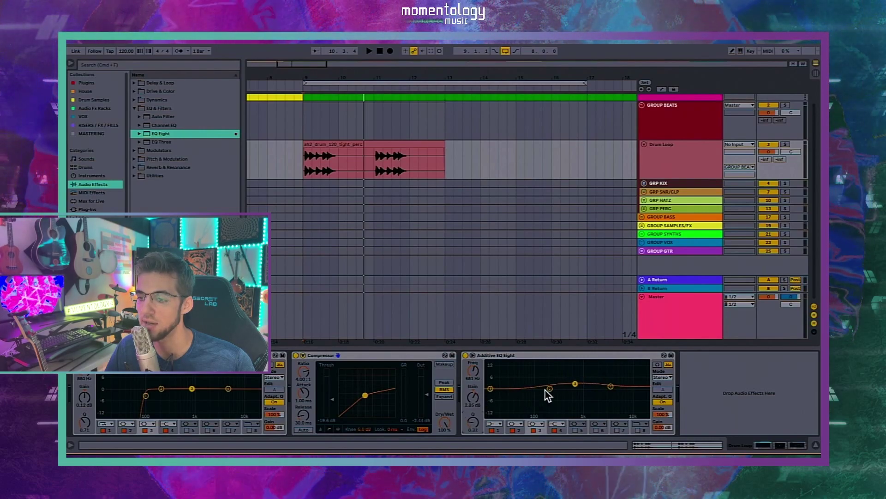
# Step: Try a band 2 boost near 65 Hz in the Additive EQ Eight, then flatten the gains of bands 2 and 3
pyautogui.moveTo(550, 389); pyautogui.dragTo(526, 379)
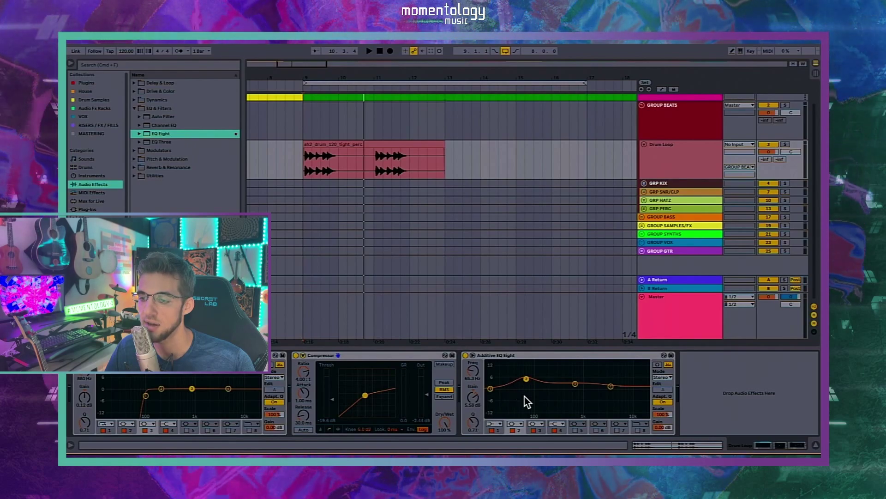
pyautogui.moveTo(475, 392); pyautogui.dragTo(472, 407)
pyautogui.click(575, 384)
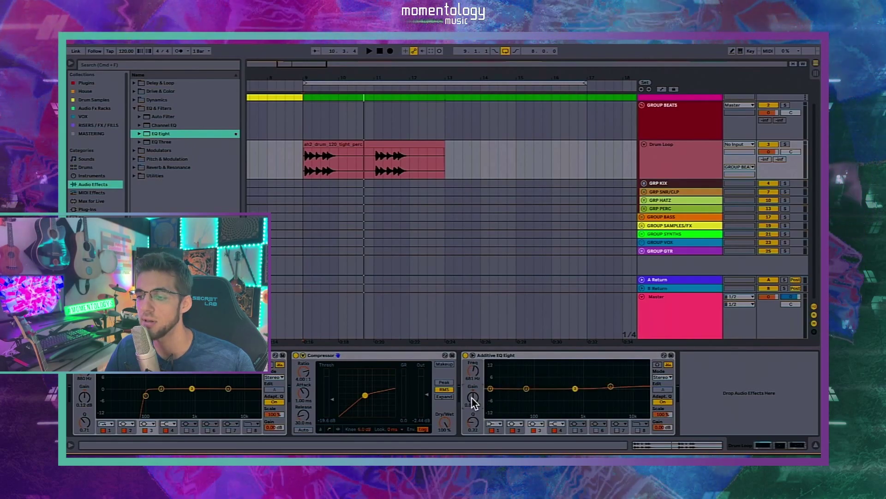
# Step: Raise band 2's frequency to just below band 3 in the Additive EQ Eight and set band 4's gain to 0 dB
pyautogui.click(526, 388)
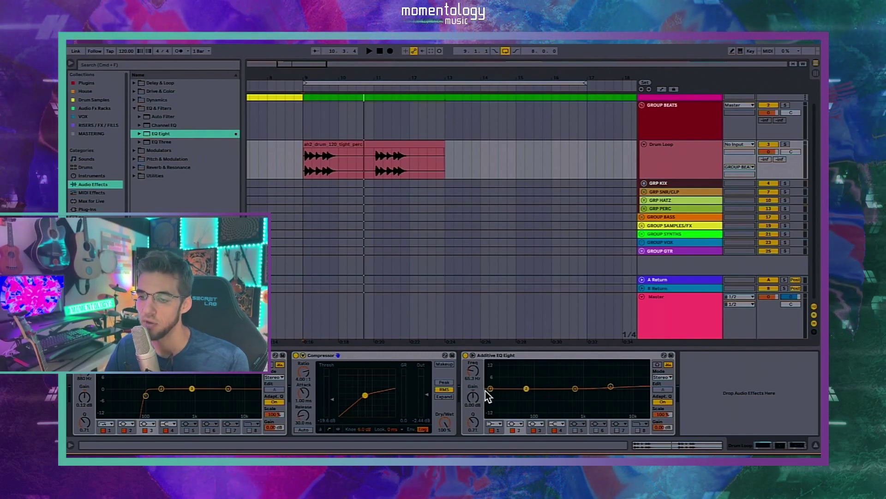
pyautogui.moveTo(473, 376); pyautogui.dragTo(473, 370)
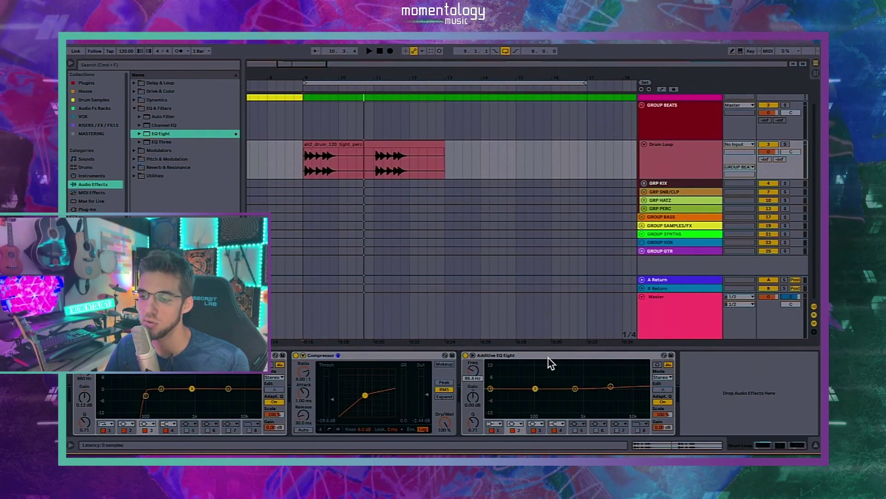
pyautogui.click(611, 387)
pyautogui.moveTo(476, 391); pyautogui.dragTo(475, 402)
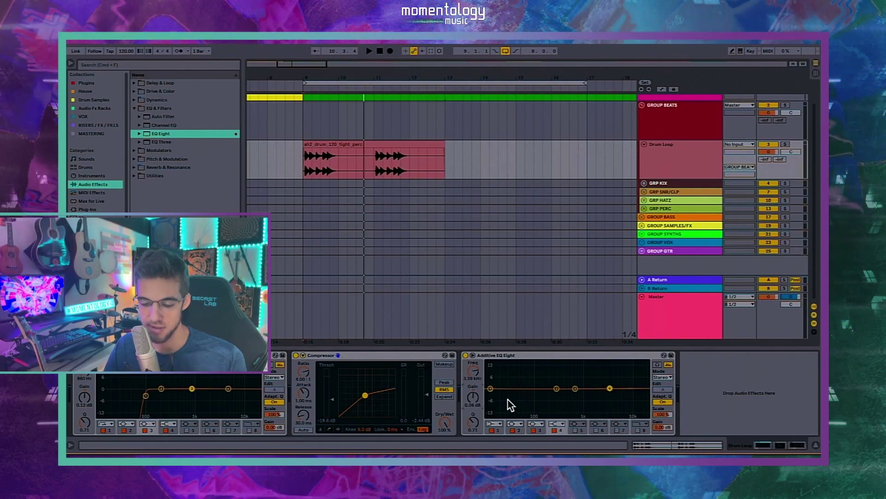
pyautogui.write('0')
pyautogui.press('Return')
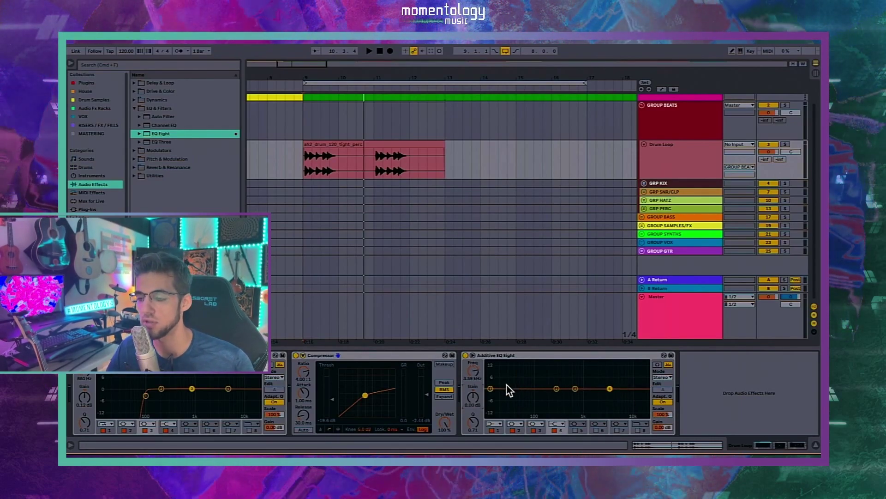
# Step: Change band 1 of the Additive EQ Eight to a bell and boost it about 3.64 dB near 58.7 Hz
pyautogui.moveTo(491, 390); pyautogui.dragTo(527, 394)
pyautogui.click(673, 147)
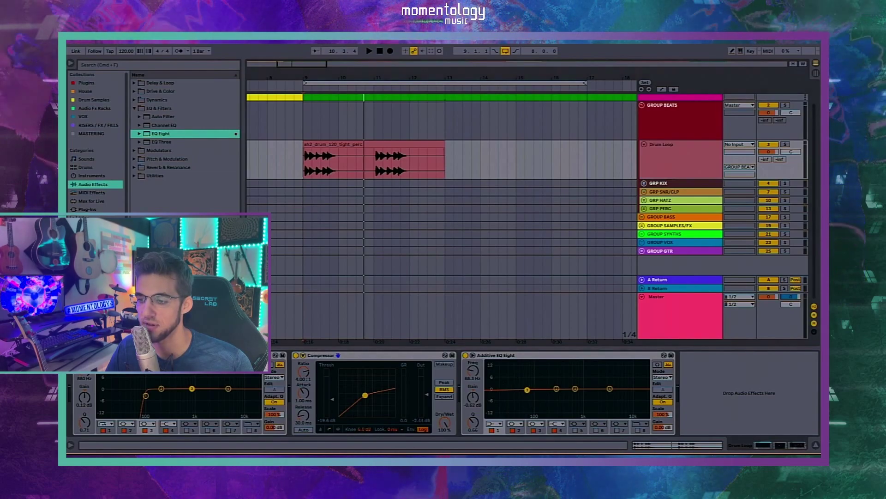
pyautogui.click(499, 423)
pyautogui.click(498, 398)
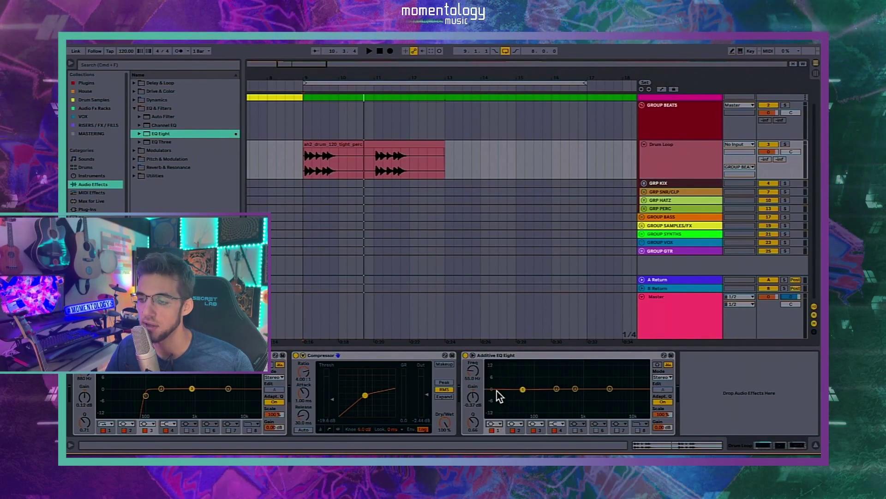
pyautogui.moveTo(523, 390); pyautogui.dragTo(524, 381)
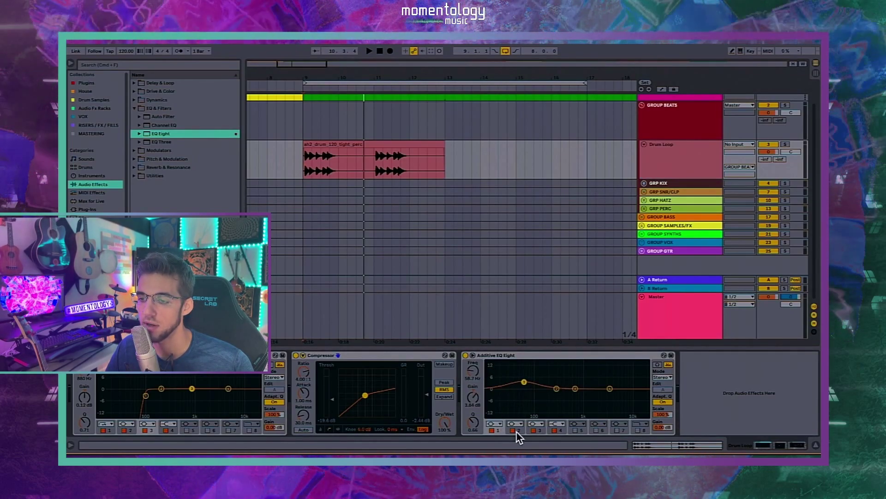
# Step: Reset band 1's gain to 0 dB in the Additive EQ Eight and check that every band is flat
pyautogui.doubleClick(476, 397)
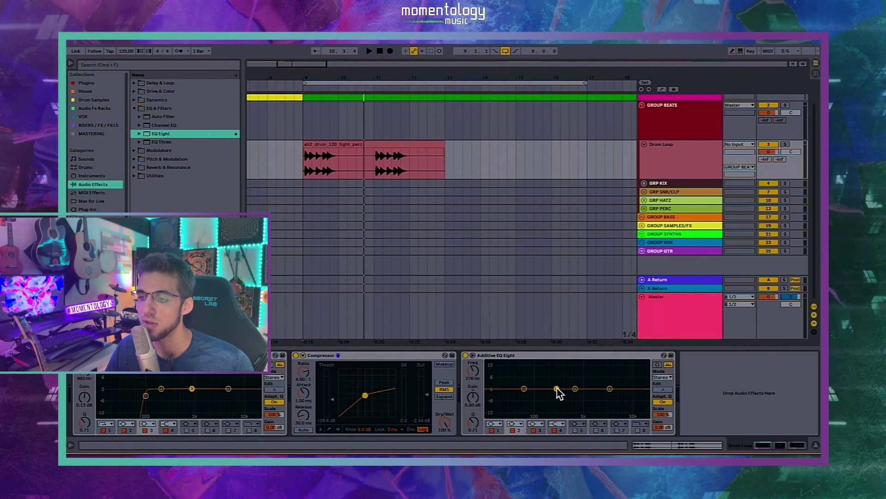
pyautogui.click(575, 388)
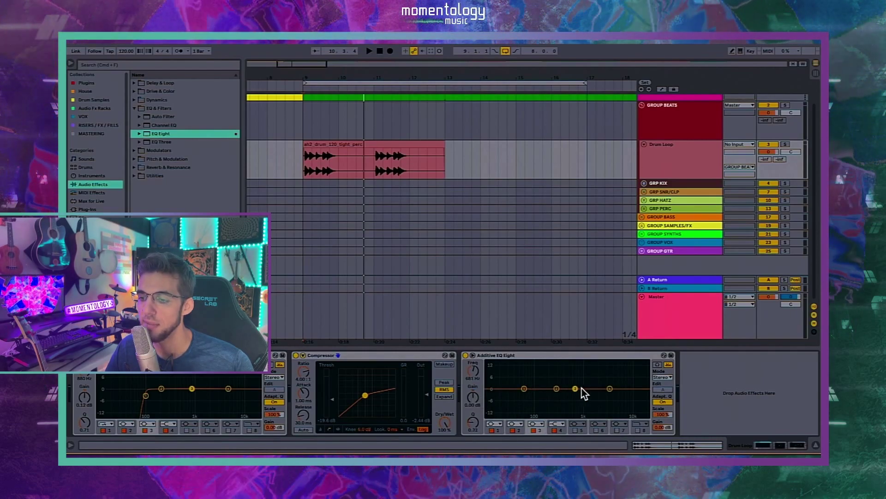
pyautogui.click(610, 388)
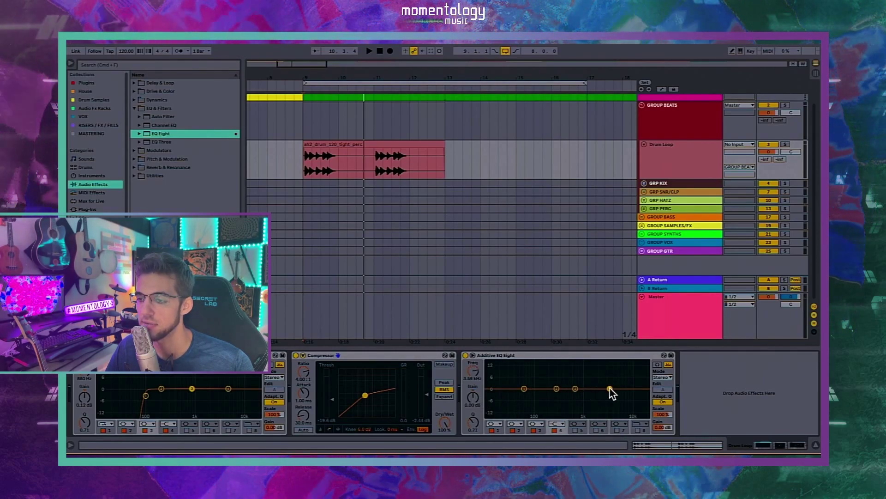
pyautogui.click(538, 429)
pyautogui.click(518, 430)
pyautogui.click(498, 430)
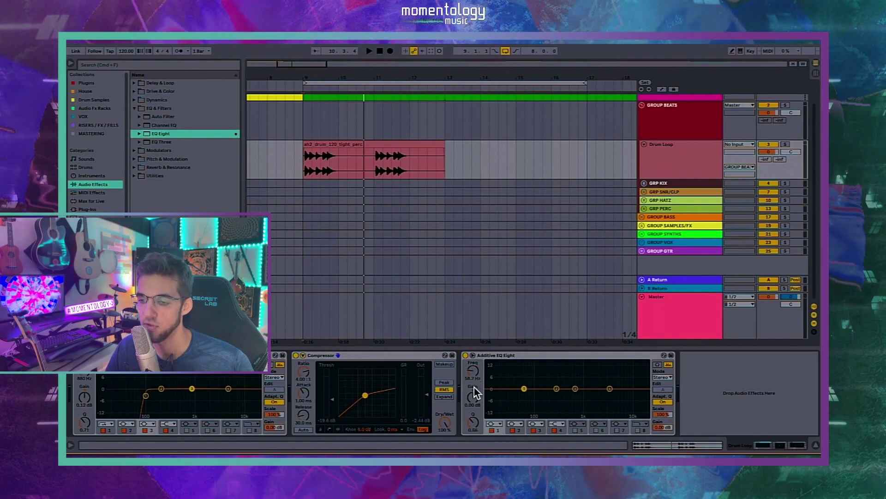
# Step: Set the low cut of band 1 in the Subtractive EQ Eight to about 102 Hz
pyautogui.click(139, 355)
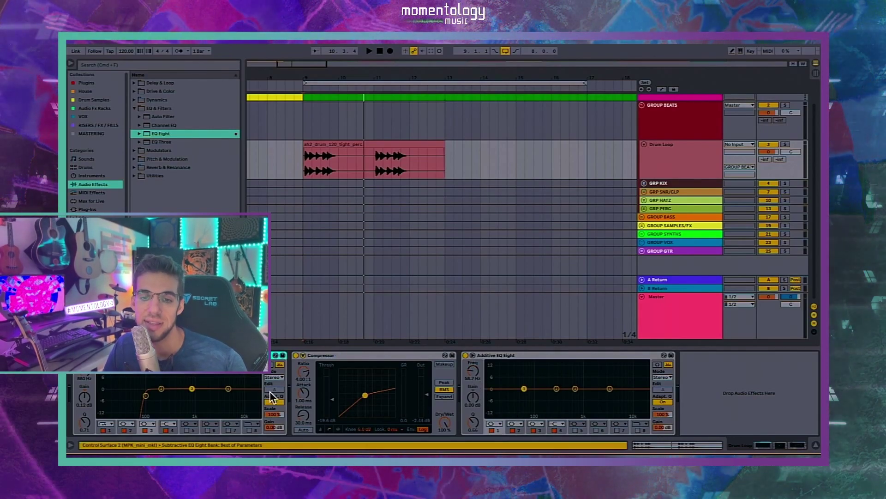
pyautogui.click(145, 397)
pyautogui.moveTo(145, 395); pyautogui.dragTo(146, 396)
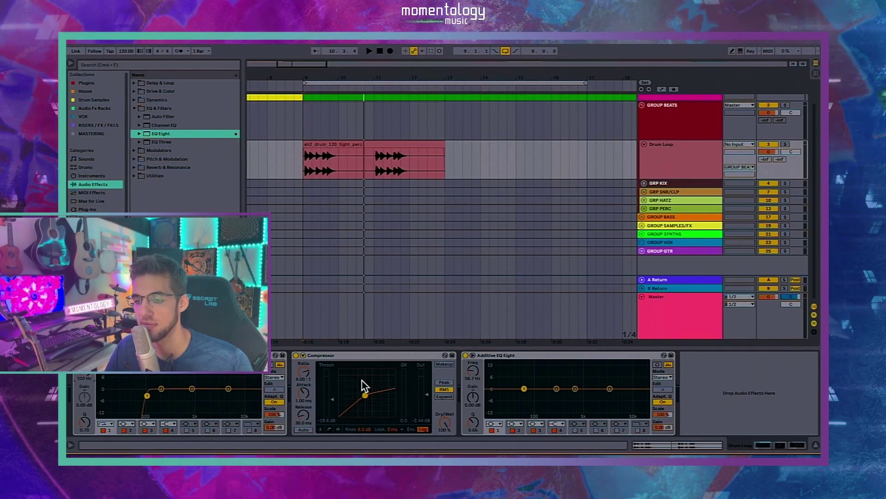
# Step: Set the Compressor's attack to 0.01 ms and release to 1.00 ms, and audition the drum loop
pyautogui.moveTo(309, 396); pyautogui.dragTo(308, 446)
pyautogui.moveTo(305, 415); pyautogui.dragTo(332, 398)
pyautogui.press('space')
pyautogui.press('space')
pyautogui.moveTo(298, 166); pyautogui.dragTo(472, 162)
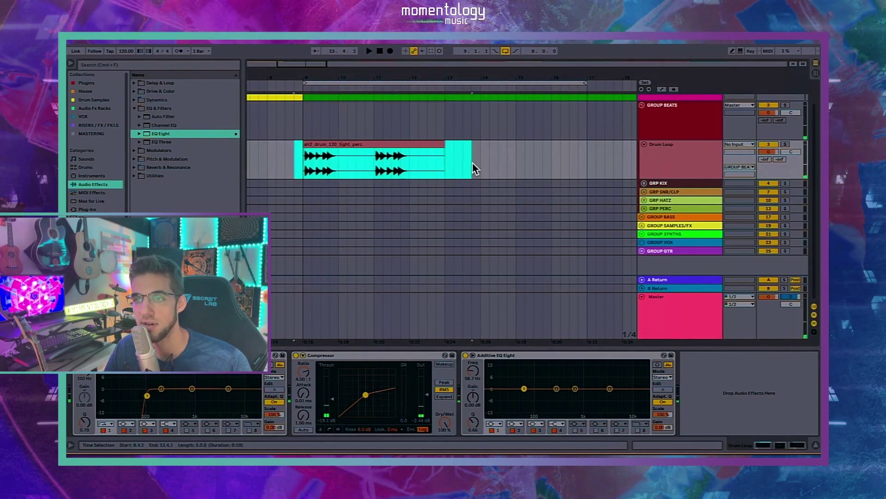
pyautogui.click(473, 162)
pyautogui.click(424, 145)
pyautogui.click(346, 355)
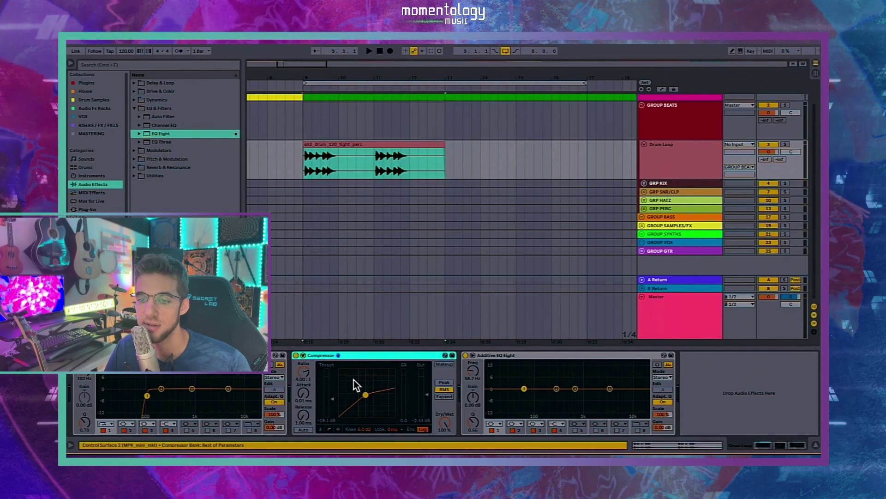
pyautogui.click(373, 133)
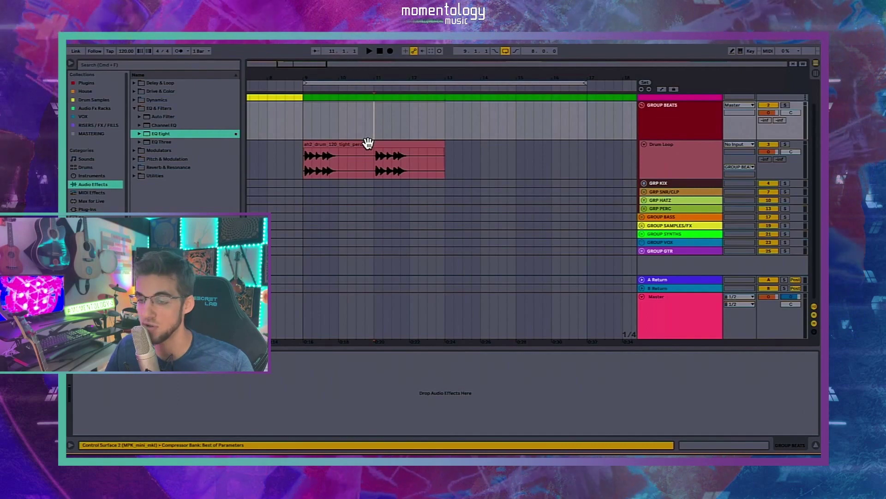
pyautogui.click(674, 154)
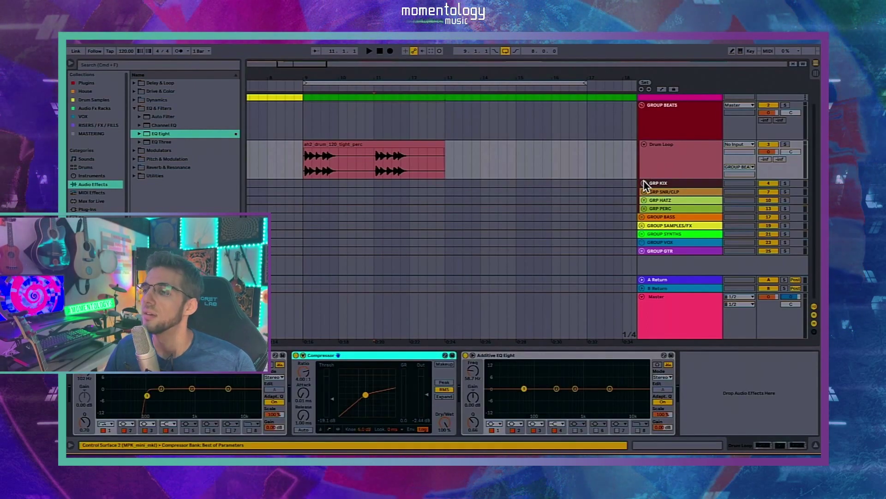
# Step: Group the Subtractive EQ, Compressor and Additive EQ of the Drum Loop track into one rack named Main Chain
pyautogui.click(336, 144)
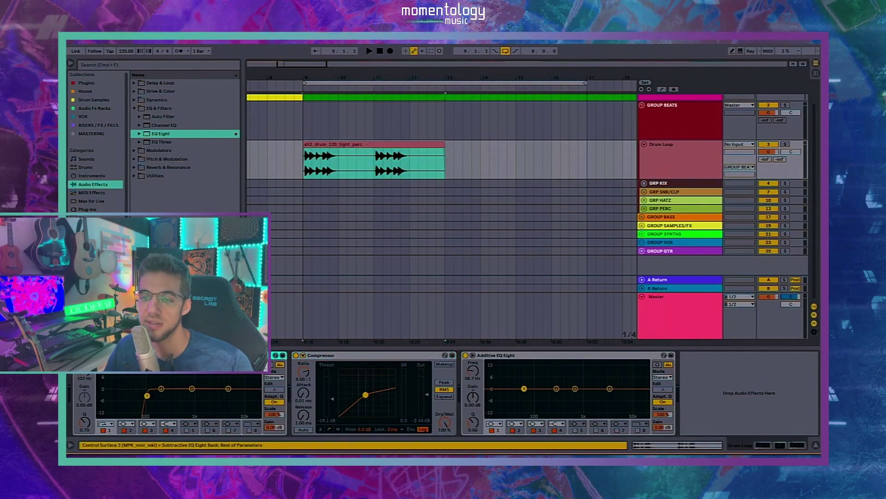
pyautogui.click(544, 355)
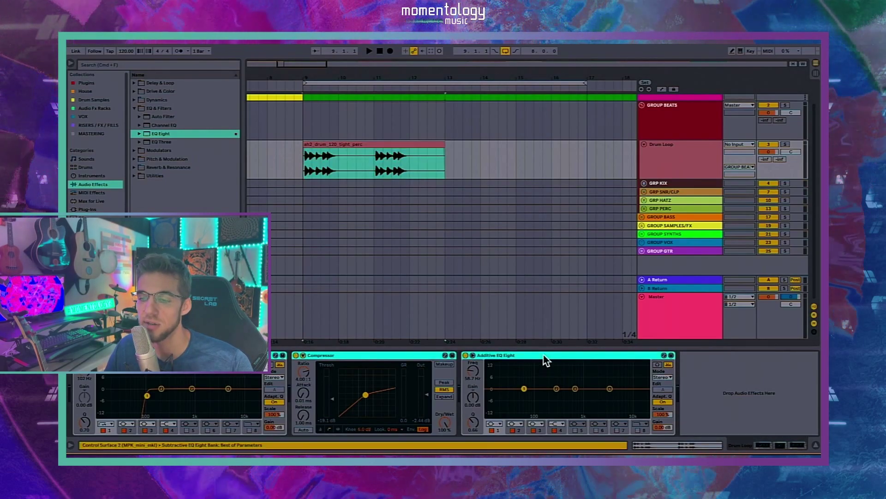
pyautogui.rightClick(543, 356)
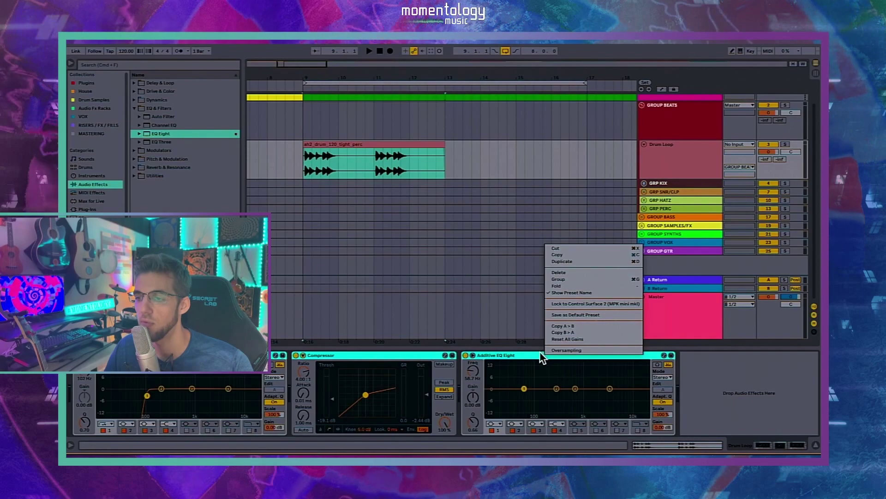
pyautogui.click(597, 279)
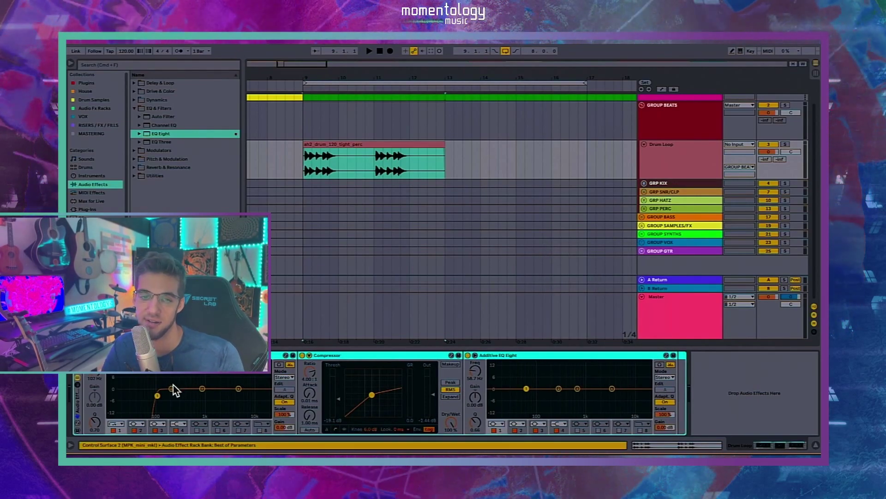
pyautogui.click(77, 377)
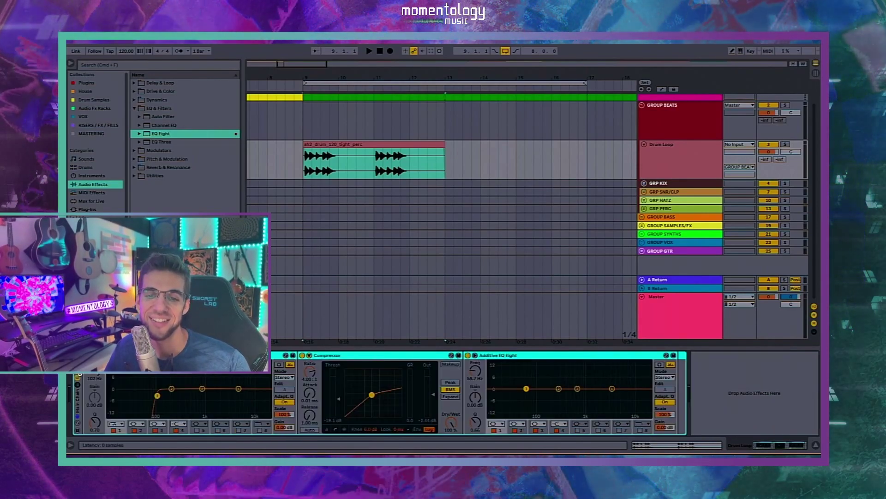
# Step: Review the Subtractive EQ, Compressor and Additive EQ devices inside the Main Chain rack
pyautogui.click(272, 359)
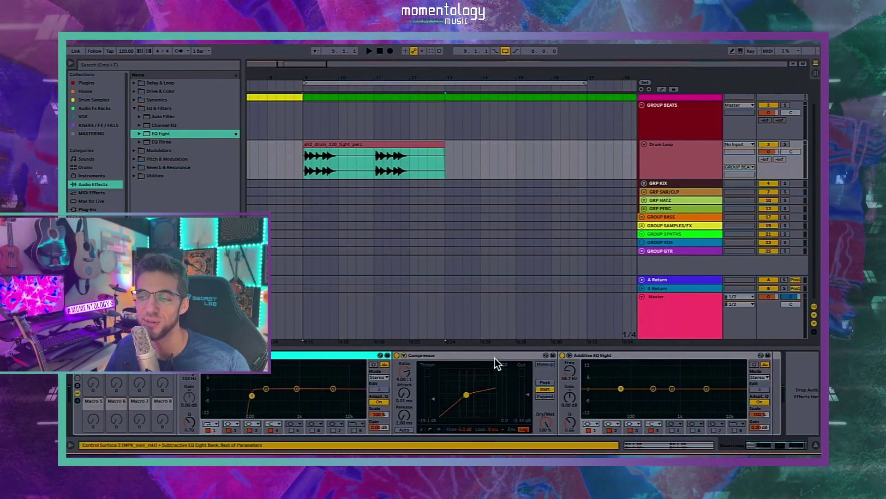
pyautogui.click(494, 359)
pyautogui.click(644, 354)
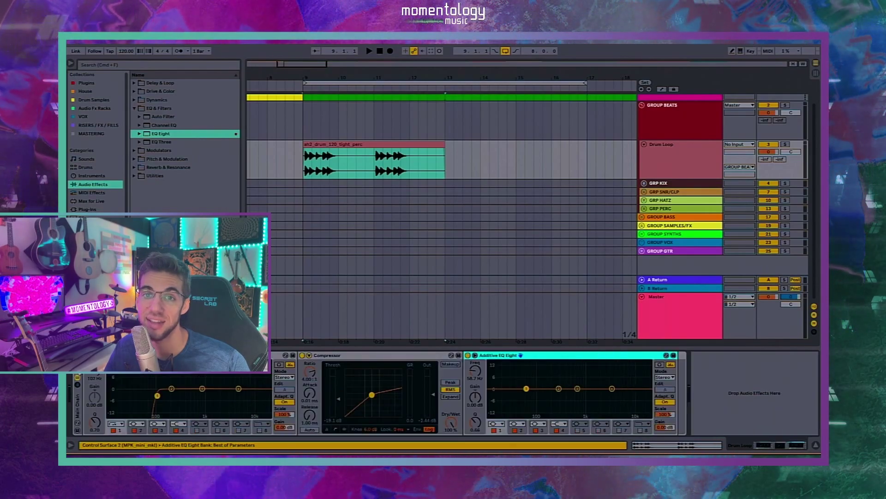
pyautogui.click(782, 393)
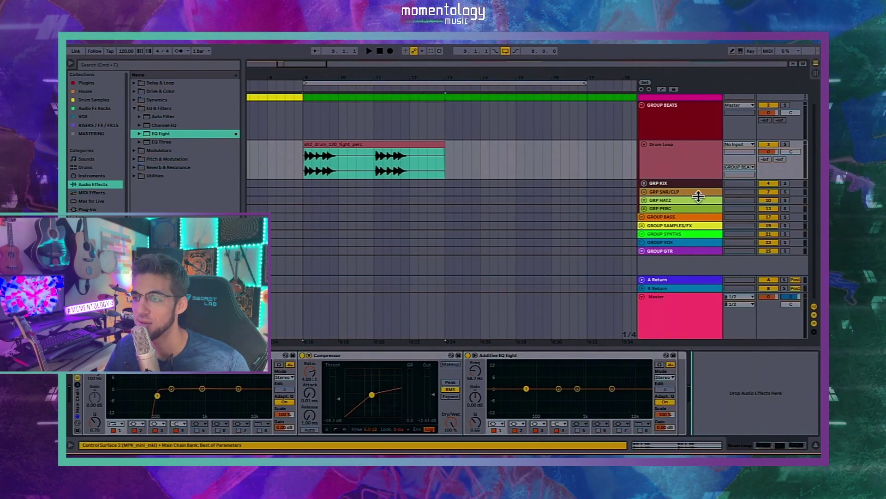
pyautogui.click(578, 359)
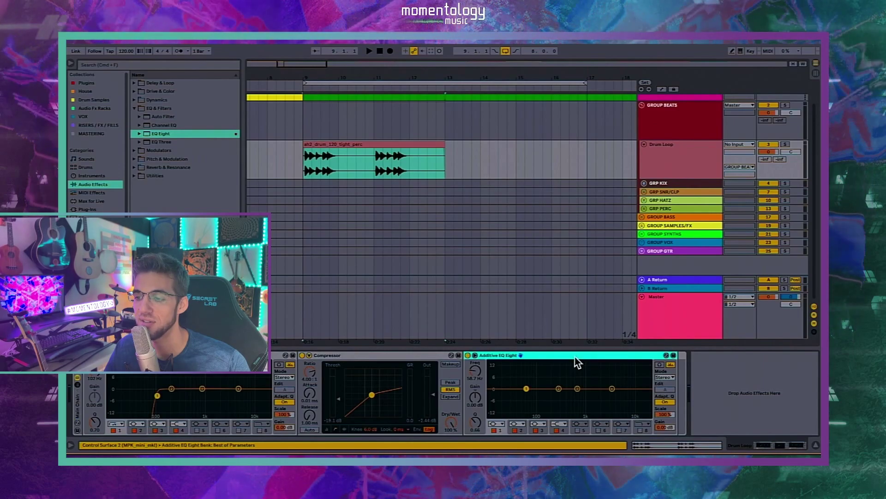
pyautogui.click(450, 358)
pyautogui.click(282, 355)
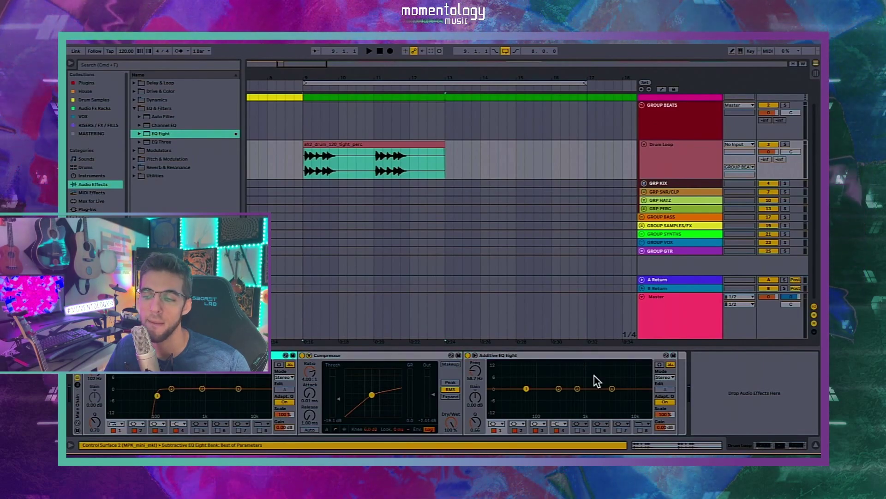
pyautogui.click(754, 383)
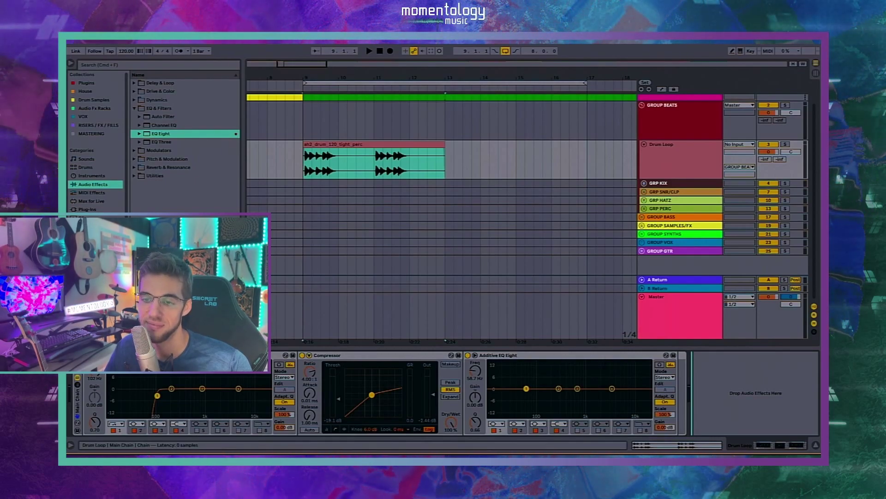
pyautogui.click(702, 318)
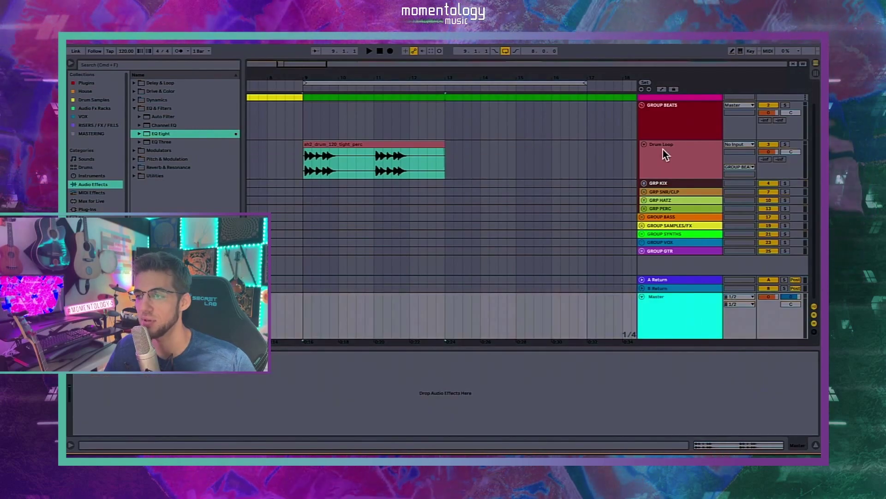
pyautogui.click(663, 149)
pyautogui.click(674, 195)
pyautogui.click(680, 225)
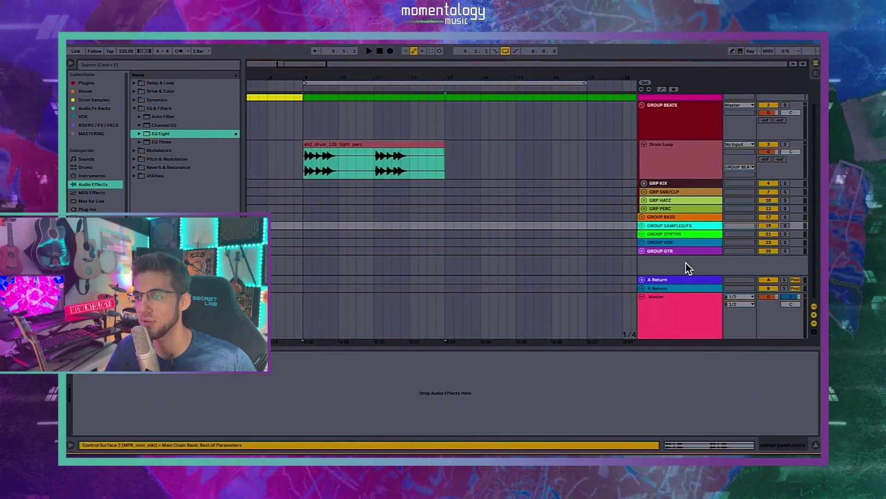
pyautogui.click(663, 162)
pyautogui.click(194, 355)
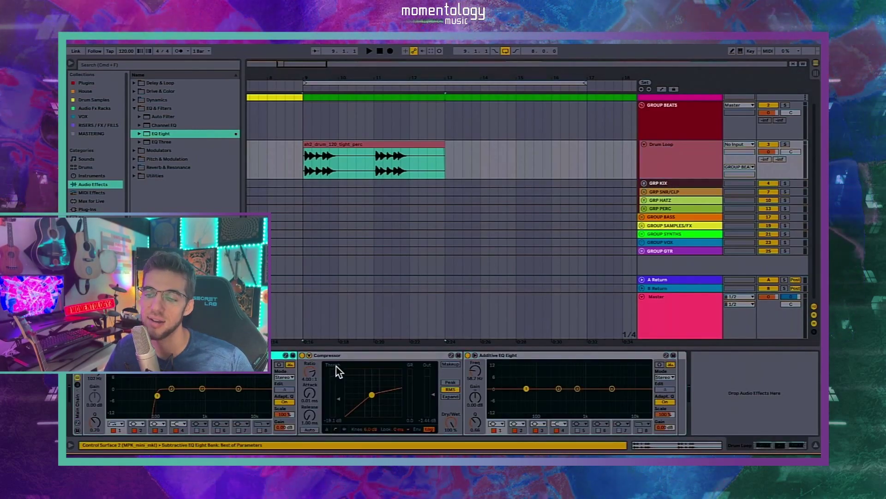
pyautogui.click(374, 359)
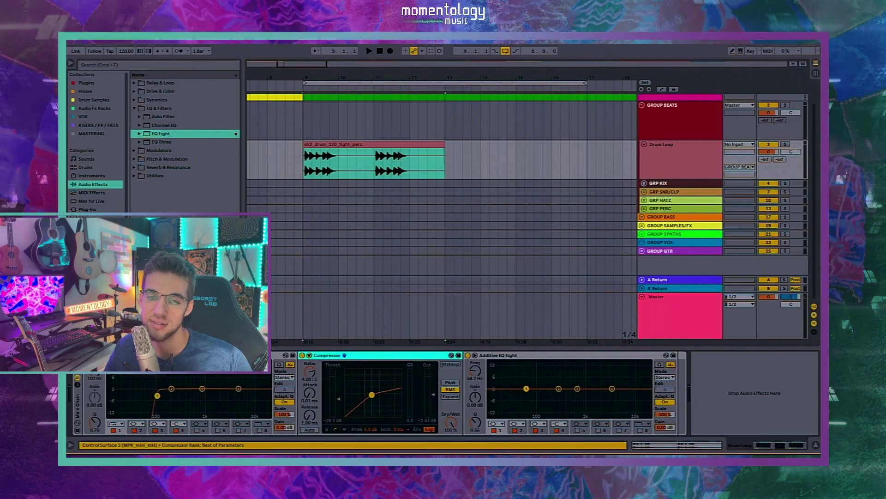
# Step: Show and hide the Main Chain rack's macro controls, and switch the whole rack off
pyautogui.click(79, 376)
pyautogui.click(116, 355)
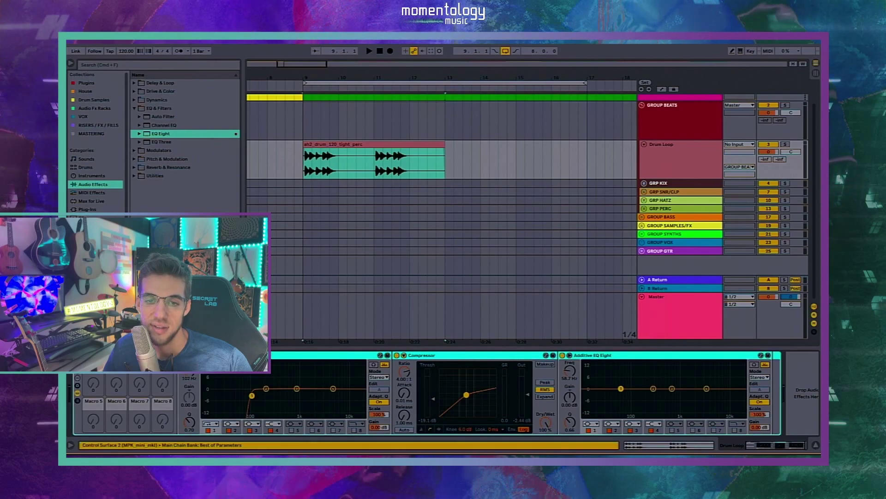
pyautogui.click(78, 377)
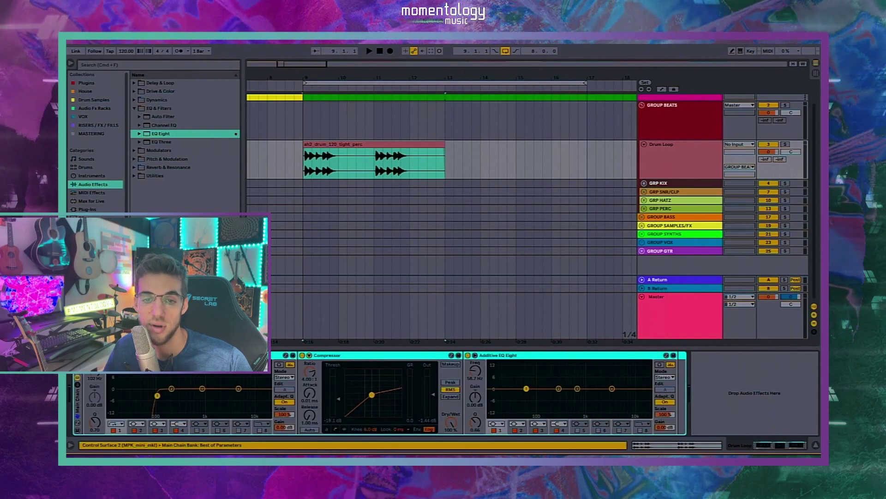
pyautogui.click(82, 375)
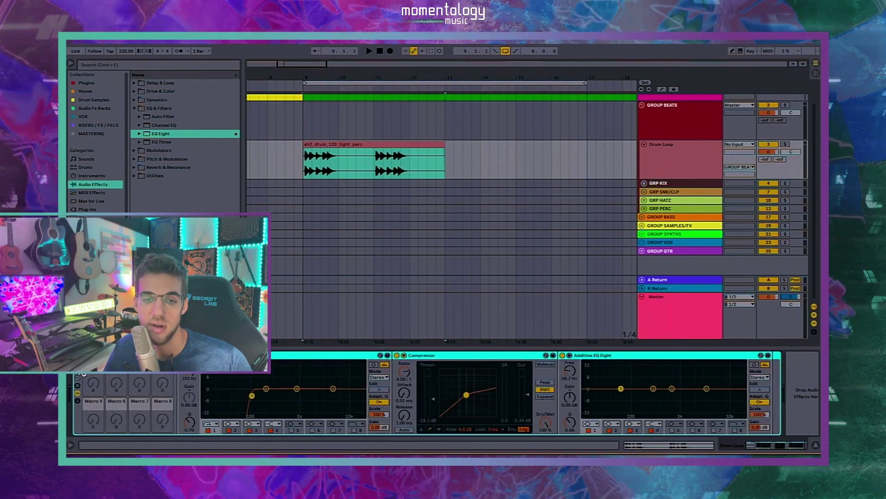
pyautogui.click(81, 374)
pyautogui.click(386, 144)
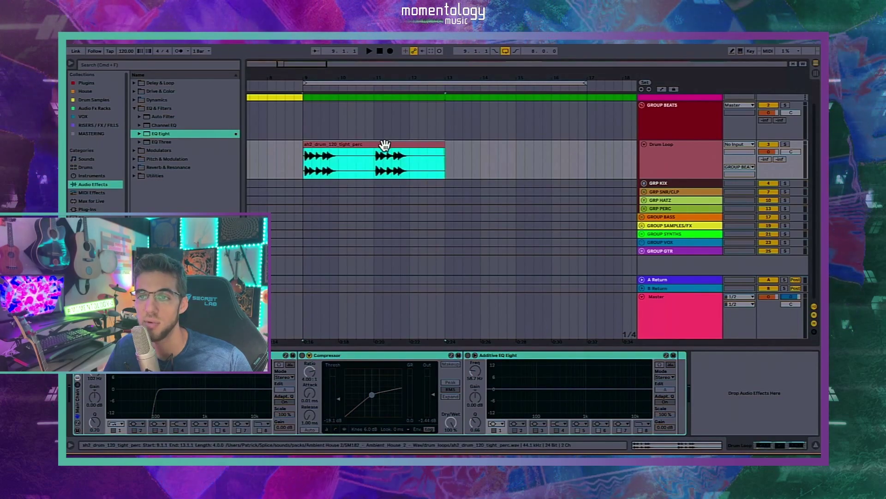
pyautogui.click(77, 355)
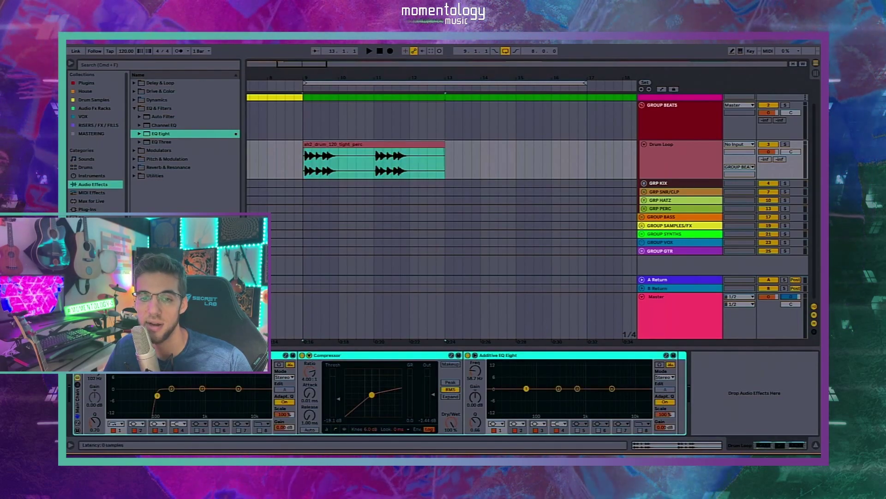
pyautogui.click(78, 355)
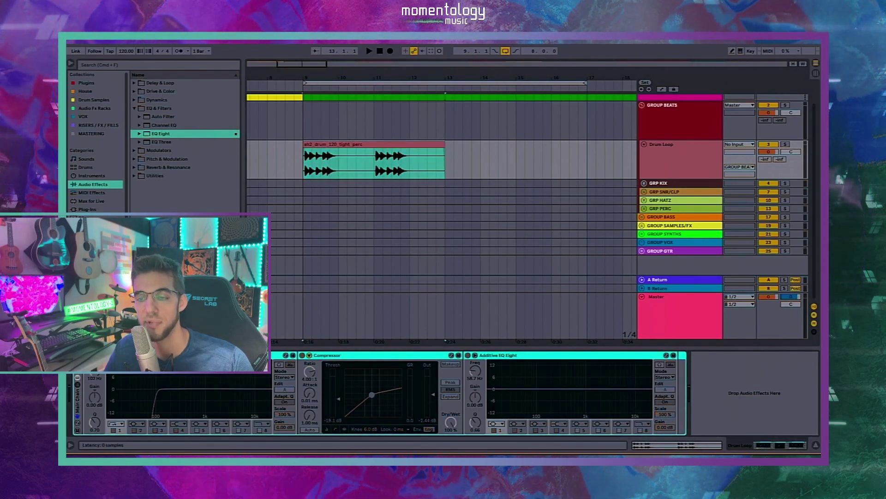
# Step: Delete the drum loop audio clip from the Drum Loop track
pyautogui.click(363, 144)
pyautogui.moveTo(325, 77); pyautogui.dragTo(531, 205)
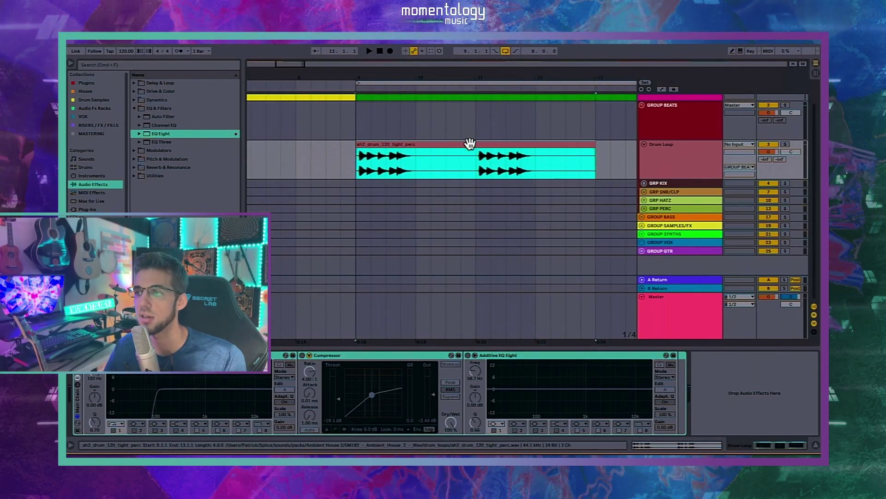
pyautogui.click(690, 176)
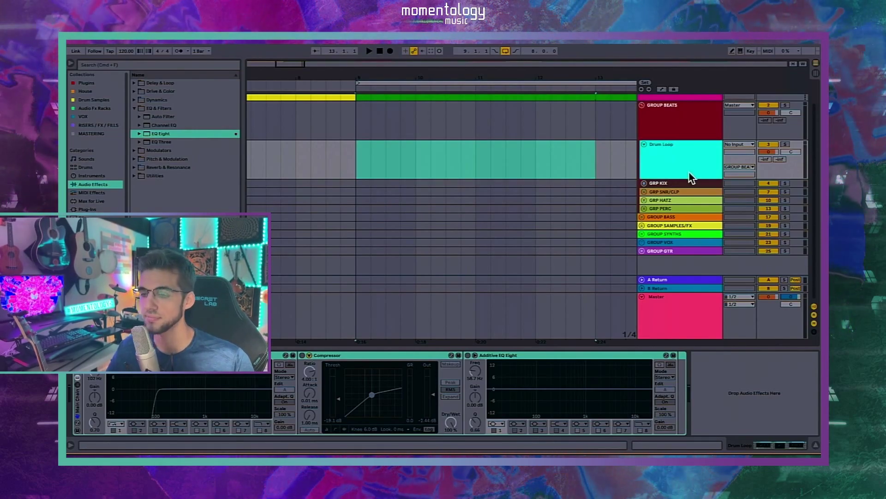
# Step: Save the deactivated Main Chain rack as a user preset and assign it to a colour-coded collection in the browser
pyautogui.click(81, 411)
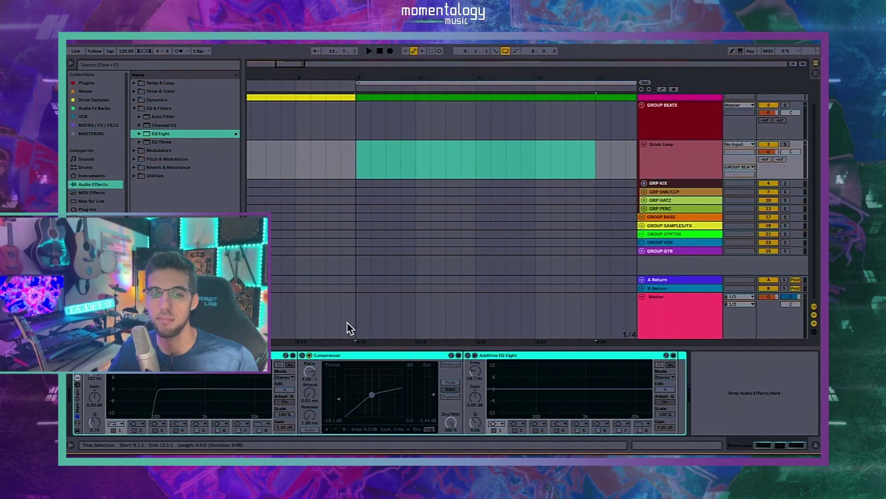
pyautogui.click(77, 363)
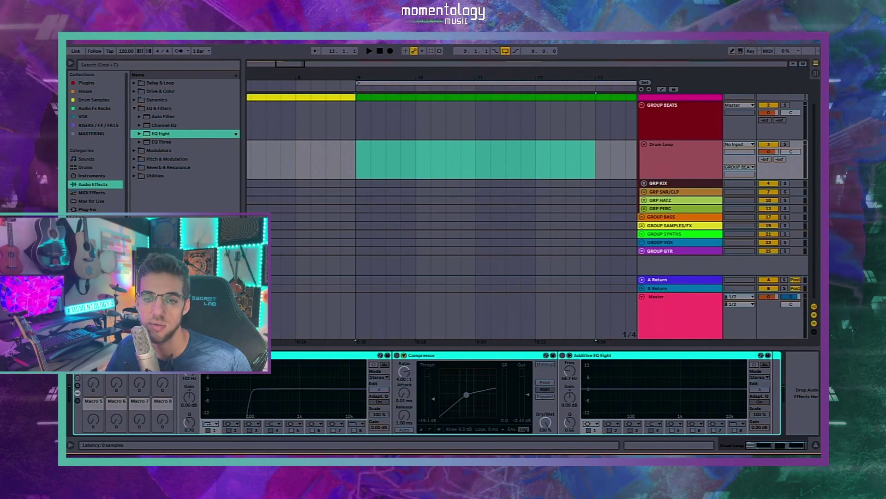
pyautogui.click(172, 355)
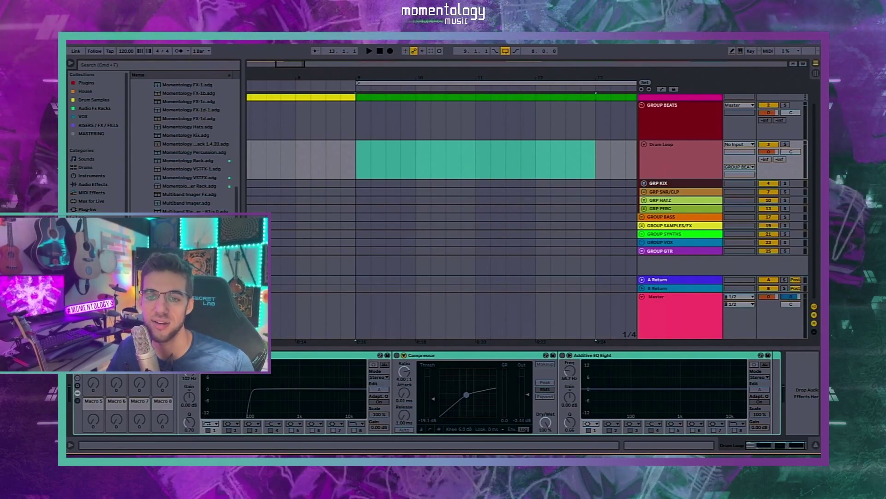
pyautogui.rightClick(204, 316)
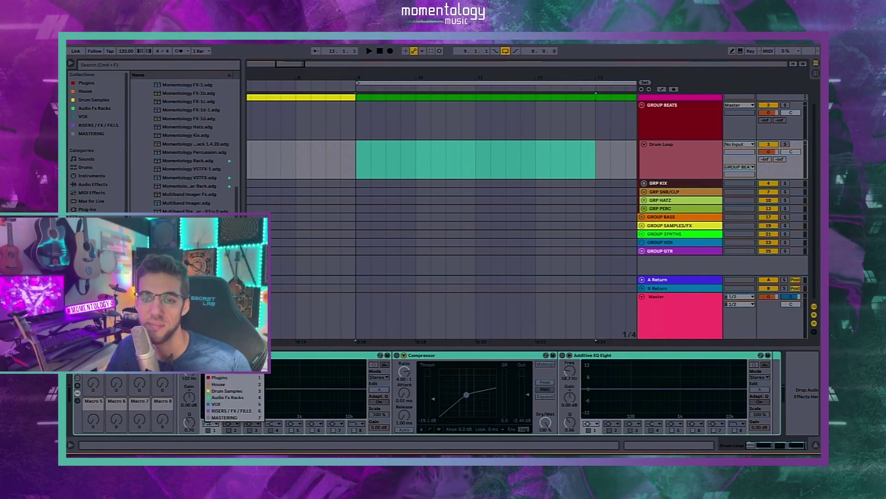
pyautogui.click(237, 392)
pyautogui.click(78, 370)
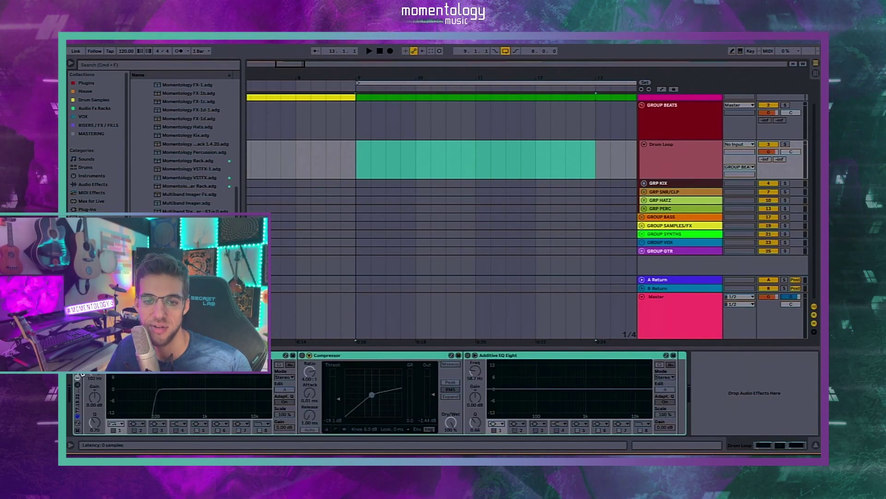
pyautogui.click(685, 171)
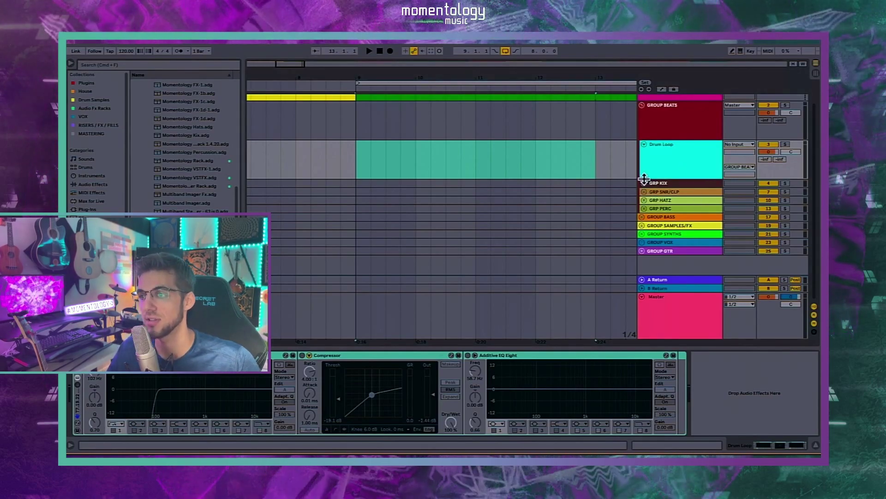